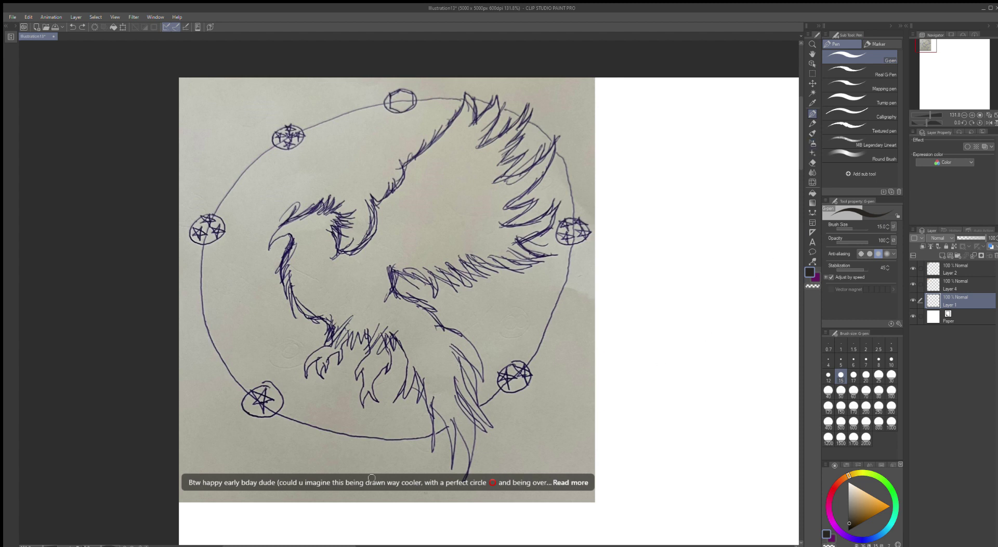
- Sketch a small five-pointed star on the blank canvas beside the upper part of the reference drawing
drag(340, 546, 365, 546)
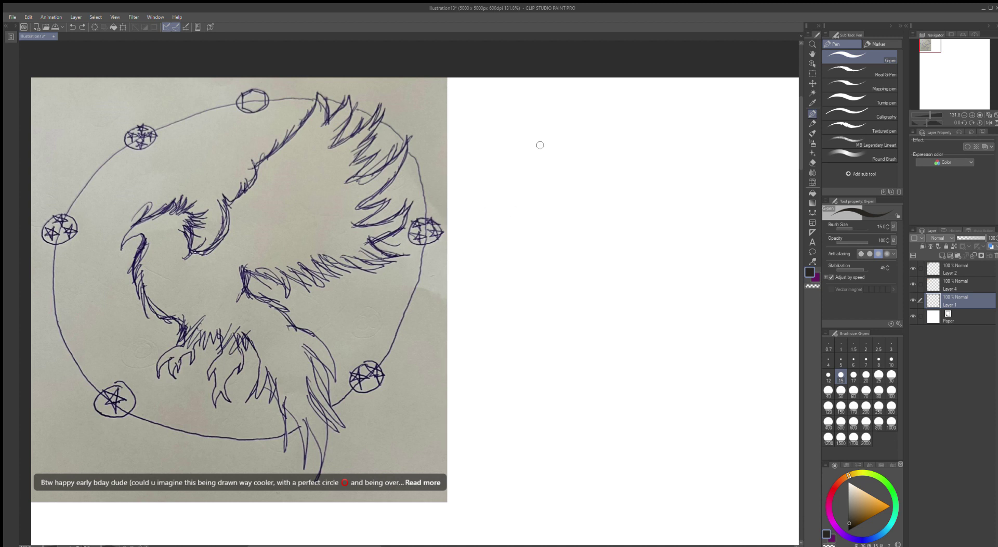
mouse_move(514, 118)
mouse_down()
mouse_move(533, 122)
mouse_move(521, 109)
mouse_move(538, 106)
mouse_move(511, 125)
mouse_move(533, 122)
mouse_up()
mouse_move(611, 140)
mouse_down()
mouse_move(529, 166)
mouse_move(512, 266)
mouse_move(638, 318)
mouse_move(667, 283)
mouse_up()
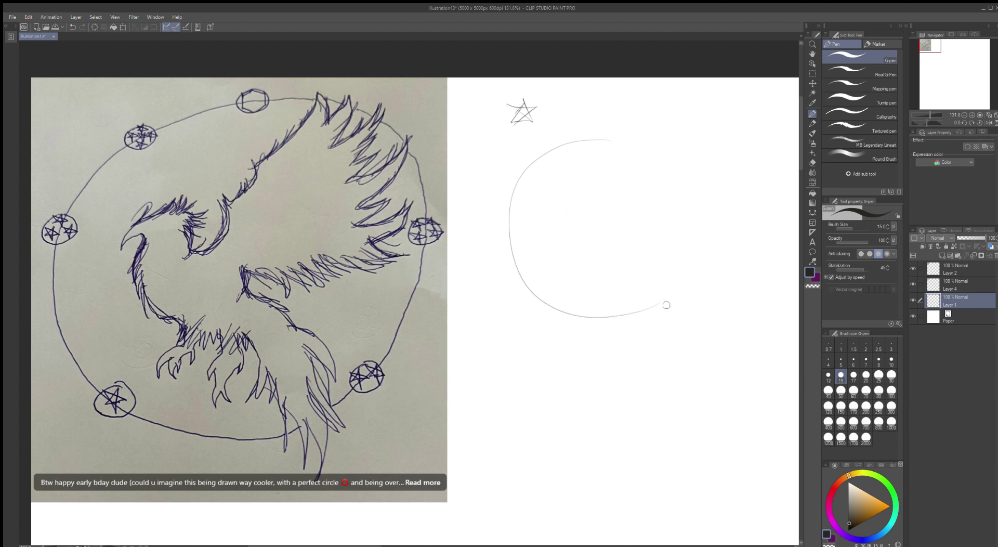
drag(657, 301, 679, 287)
drag(677, 211, 649, 186)
mouse_move(618, 133)
mouse_down()
mouse_move(643, 137)
mouse_move(703, 234)
mouse_move(682, 289)
mouse_move(698, 202)
mouse_move(596, 142)
mouse_move(695, 166)
mouse_move(704, 267)
mouse_move(611, 318)
mouse_move(646, 310)
mouse_move(712, 234)
mouse_up()
mouse_move(633, 134)
mouse_down()
mouse_move(494, 225)
mouse_move(494, 262)
mouse_up()
mouse_move(600, 134)
mouse_down()
mouse_move(569, 133)
mouse_move(549, 292)
mouse_move(616, 303)
mouse_up()
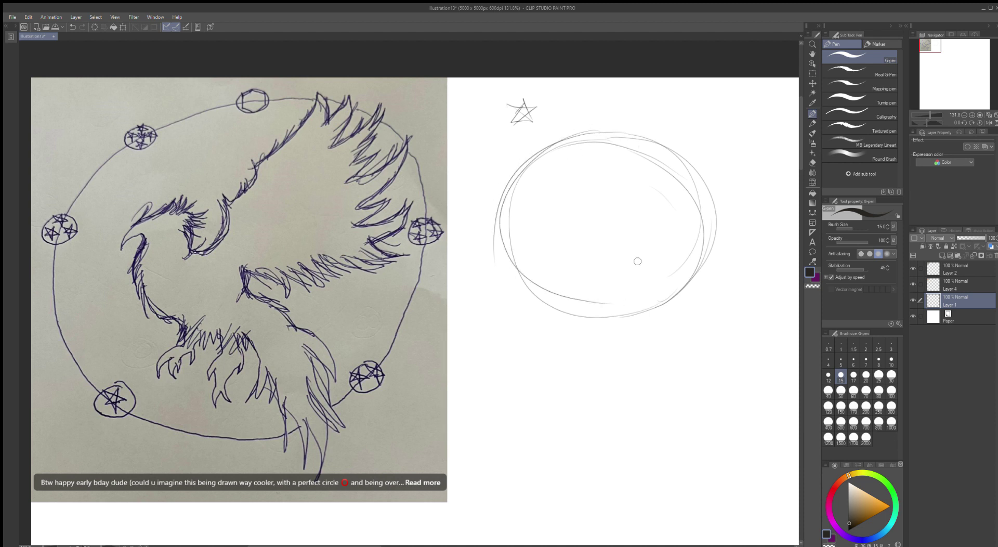
key(ctrl+z)
key(ctrl+z)
key(ctrl+z)
key(ctrl+z)
key(ctrl+z)
key(ctrl+z)
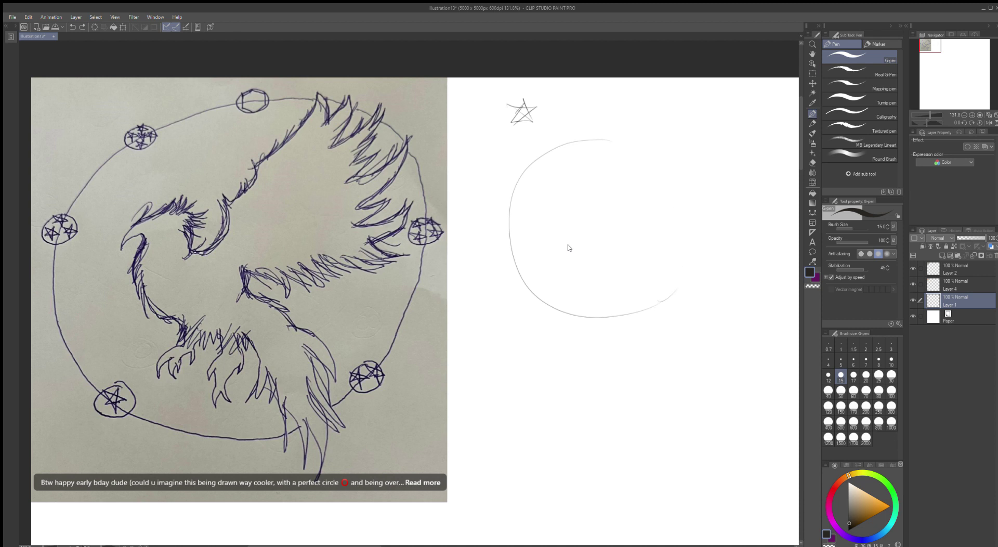
key(ctrl+z)
key(ctrl+z)
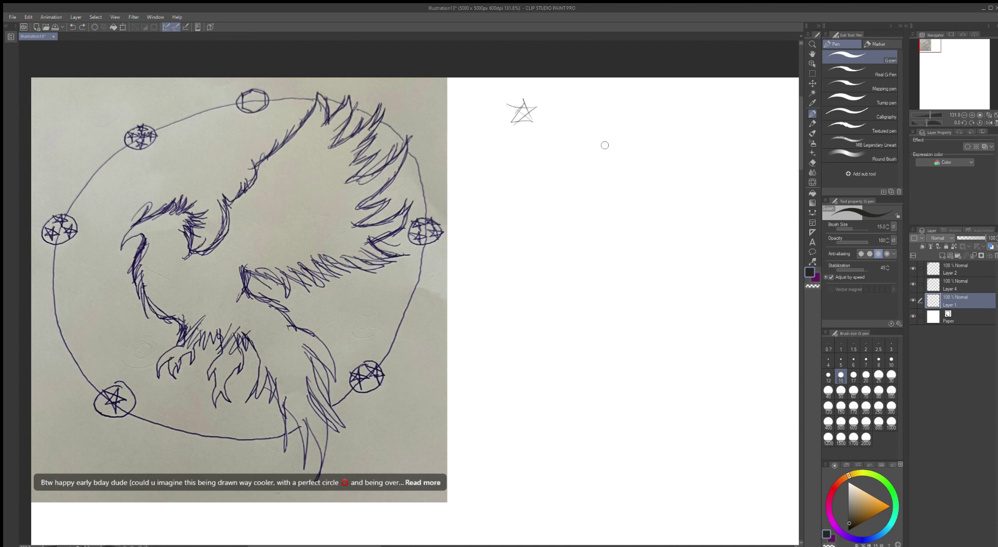
mouse_move(605, 145)
mouse_down()
mouse_move(566, 159)
mouse_move(566, 199)
mouse_move(612, 220)
mouse_move(643, 177)
mouse_move(596, 137)
mouse_move(649, 174)
mouse_move(623, 217)
mouse_move(640, 204)
mouse_move(634, 156)
mouse_move(589, 144)
mouse_move(566, 197)
mouse_move(623, 219)
mouse_up()
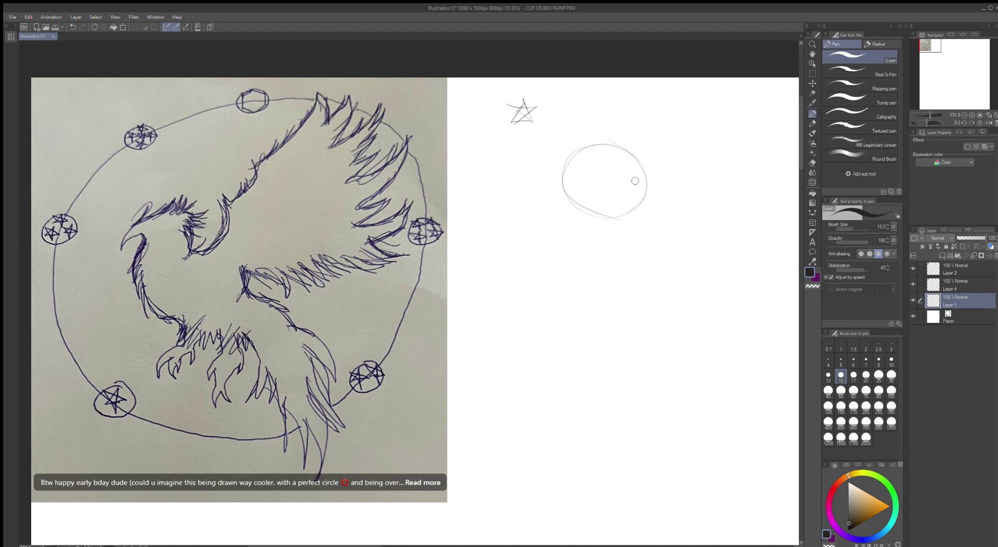
mouse_move(618, 161)
mouse_down()
mouse_move(589, 142)
mouse_move(565, 181)
mouse_move(616, 217)
mouse_move(650, 173)
mouse_move(583, 154)
mouse_up()
mouse_move(623, 250)
mouse_down()
mouse_move(587, 228)
mouse_move(542, 261)
mouse_move(571, 310)
mouse_move(638, 296)
mouse_move(605, 237)
mouse_up()
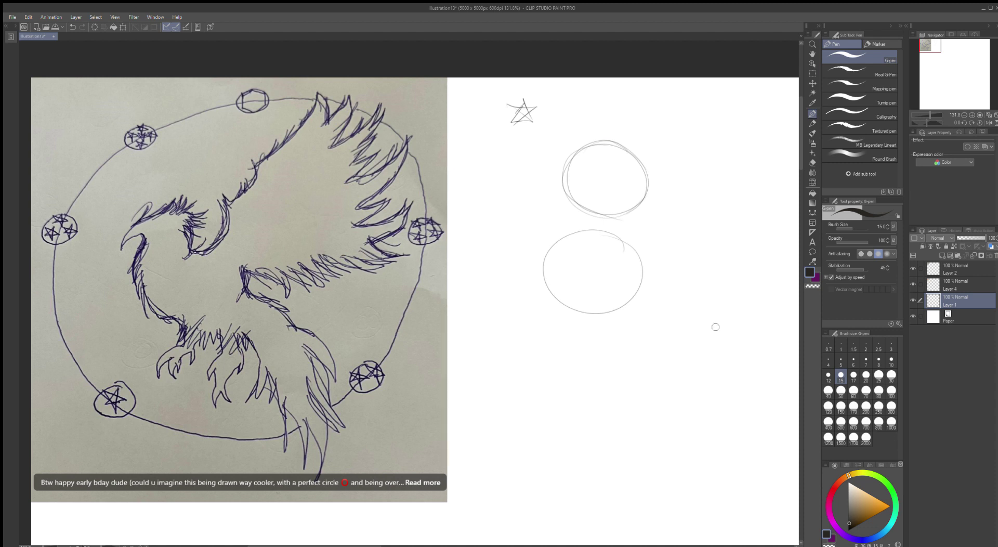
mouse_move(626, 416)
mouse_down()
mouse_move(669, 414)
mouse_move(754, 338)
mouse_move(653, 224)
mouse_move(586, 245)
mouse_move(632, 226)
mouse_move(607, 222)
mouse_move(547, 251)
mouse_move(536, 340)
mouse_move(602, 395)
mouse_move(656, 401)
mouse_move(642, 410)
mouse_move(554, 369)
mouse_move(579, 272)
mouse_move(677, 246)
mouse_up()
mouse_move(626, 224)
mouse_down()
mouse_move(510, 290)
mouse_move(517, 371)
mouse_move(678, 407)
mouse_up()
mouse_move(768, 333)
mouse_down()
mouse_move(619, 180)
mouse_move(552, 429)
mouse_move(750, 236)
mouse_move(722, 211)
mouse_up()
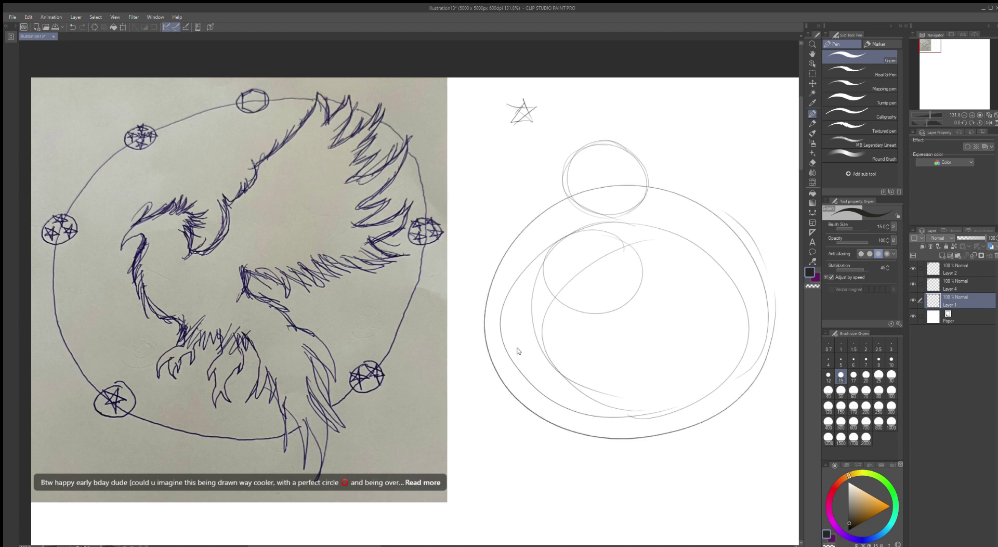
key(ctrl+z)
key(ctrl+z)
key(ctrl+z)
key(ctrl+z)
key(ctrl+z)
key(ctrl+z)
key(ctrl+z)
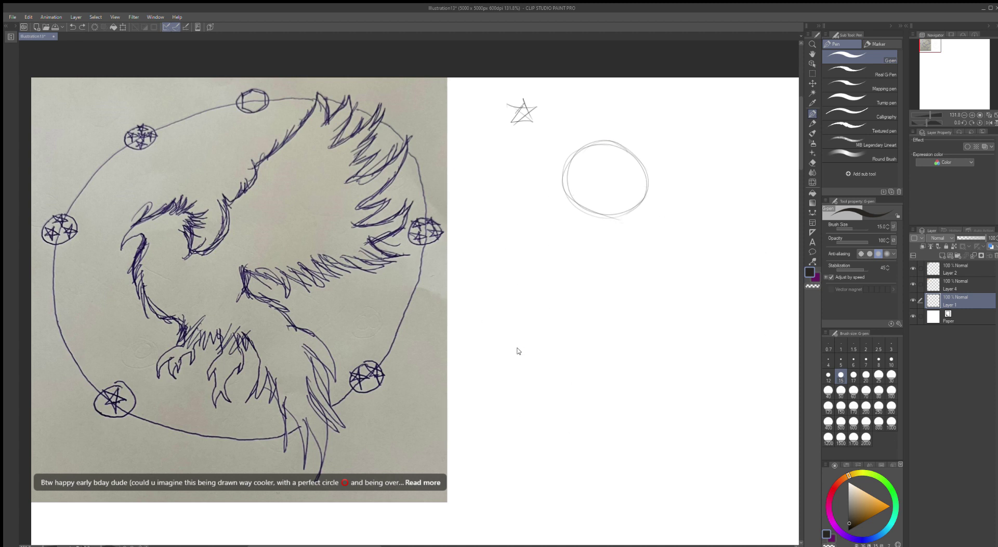
key(ctrl+z)
key(ctrl+z)
key(ctrl+z)
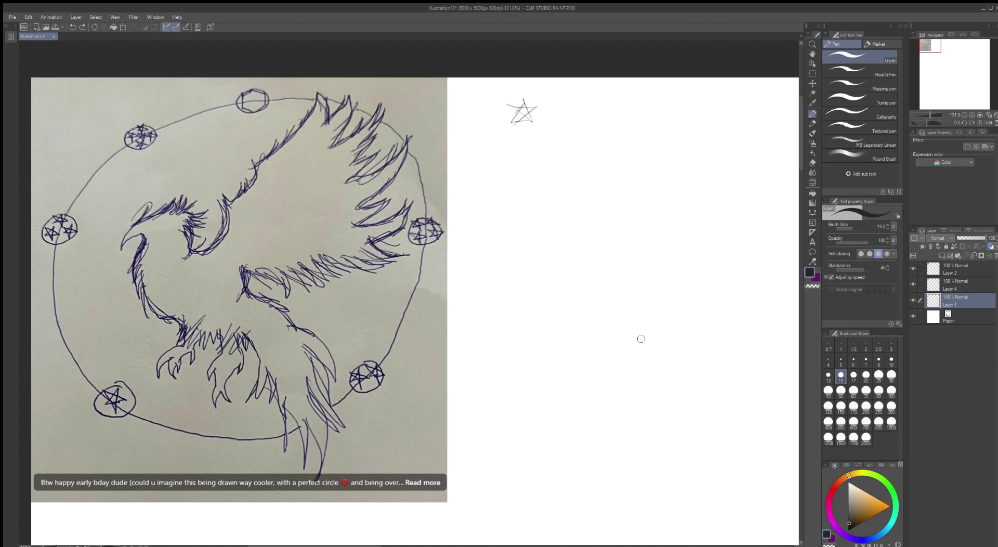
drag(627, 373, 694, 350)
mouse_move(722, 320)
mouse_down()
mouse_move(503, 236)
mouse_move(657, 395)
mouse_up()
key(ctrl+z)
mouse_move(647, 347)
mouse_down()
mouse_move(672, 341)
mouse_move(603, 183)
mouse_move(649, 372)
mouse_move(692, 337)
mouse_move(697, 267)
mouse_move(510, 246)
mouse_move(654, 363)
mouse_up()
key(ctrl+z)
key(ctrl+z)
mouse_move(651, 379)
mouse_down()
mouse_move(696, 228)
mouse_move(579, 183)
mouse_move(527, 334)
mouse_move(647, 384)
mouse_up()
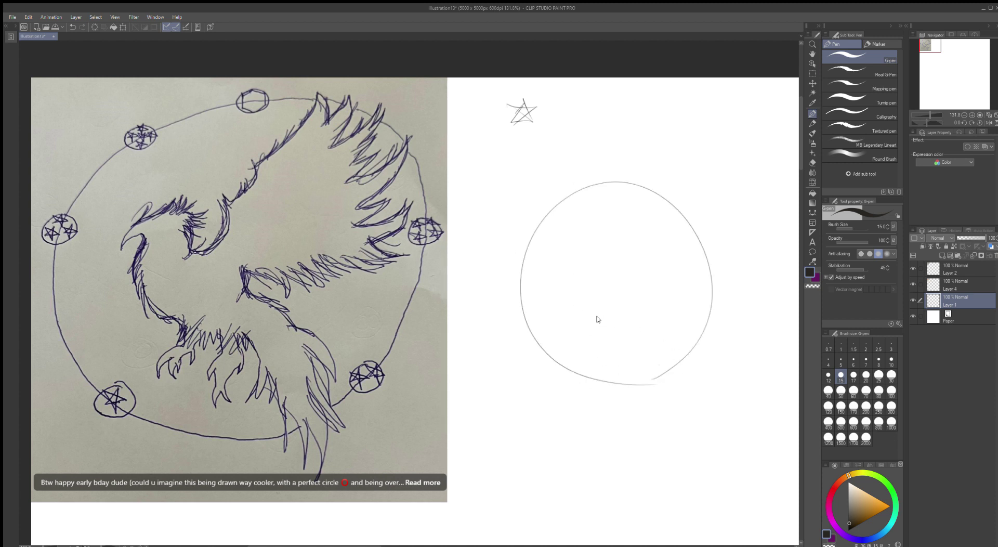
key(ctrl+z)
mouse_move(638, 346)
mouse_down()
mouse_move(698, 313)
mouse_move(654, 170)
mouse_move(509, 199)
mouse_move(556, 349)
mouse_move(673, 358)
mouse_up()
key(ctrl+z)
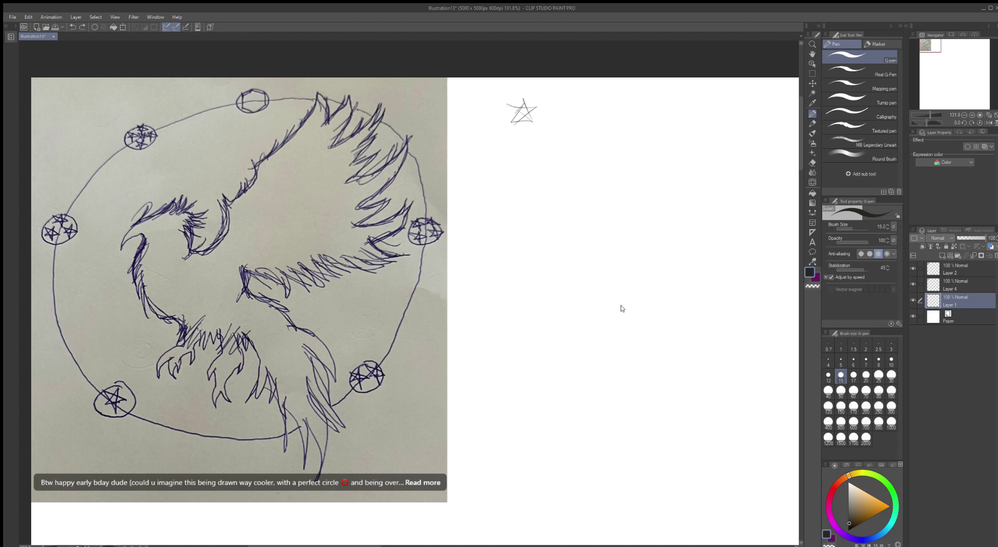
mouse_move(662, 337)
mouse_down()
mouse_move(624, 147)
mouse_move(592, 340)
mouse_move(685, 342)
mouse_up()
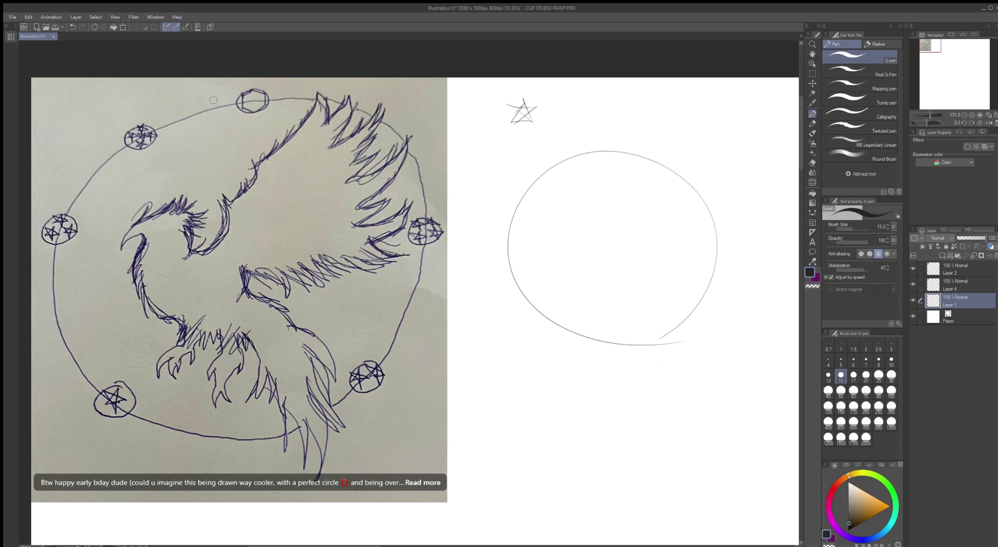
key(ctrl+z)
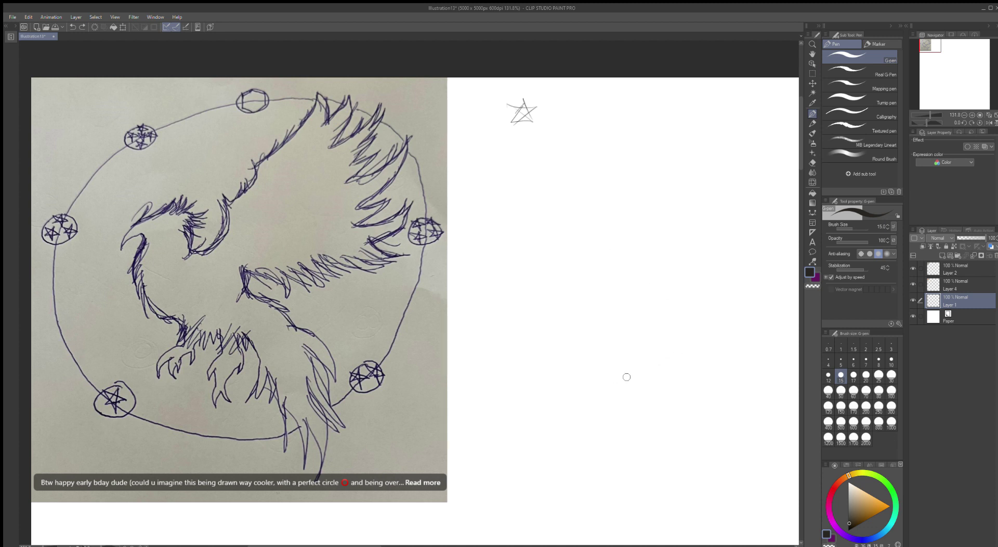
mouse_move(626, 376)
mouse_down()
mouse_move(694, 344)
mouse_move(688, 218)
mouse_move(545, 209)
mouse_move(523, 318)
mouse_move(646, 373)
mouse_up()
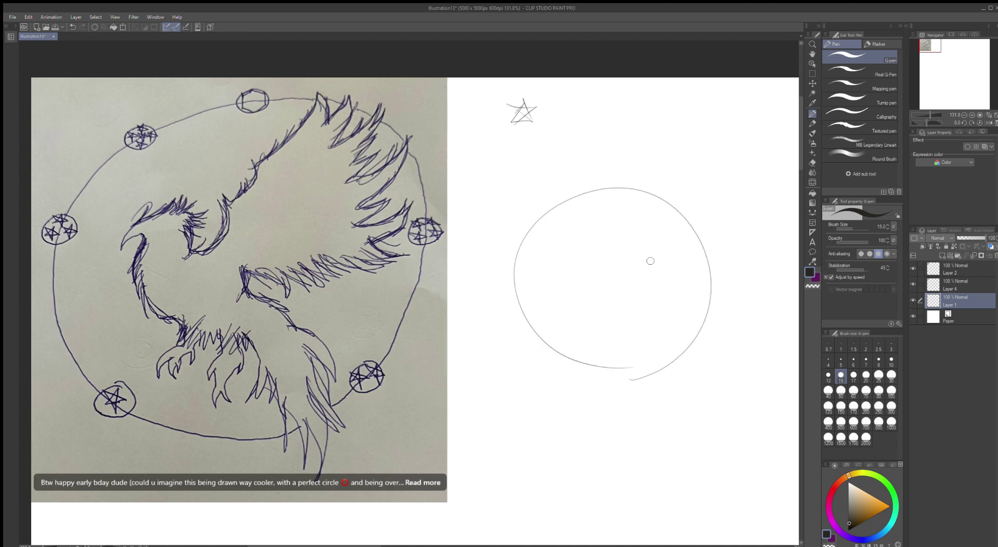
key(ctrl+z)
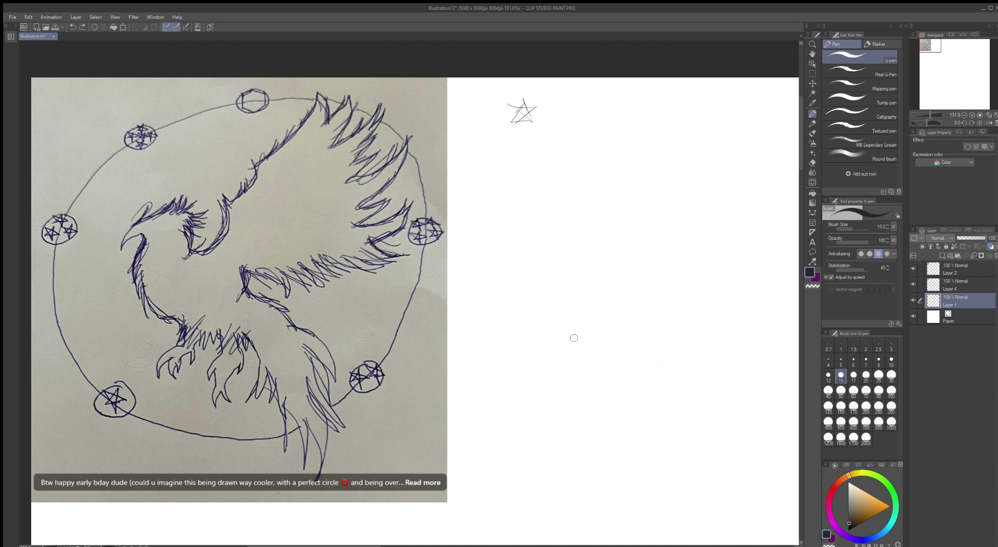
mouse_move(661, 338)
mouse_down()
mouse_move(720, 231)
mouse_move(637, 142)
mouse_move(495, 216)
mouse_move(547, 332)
mouse_move(702, 304)
mouse_up()
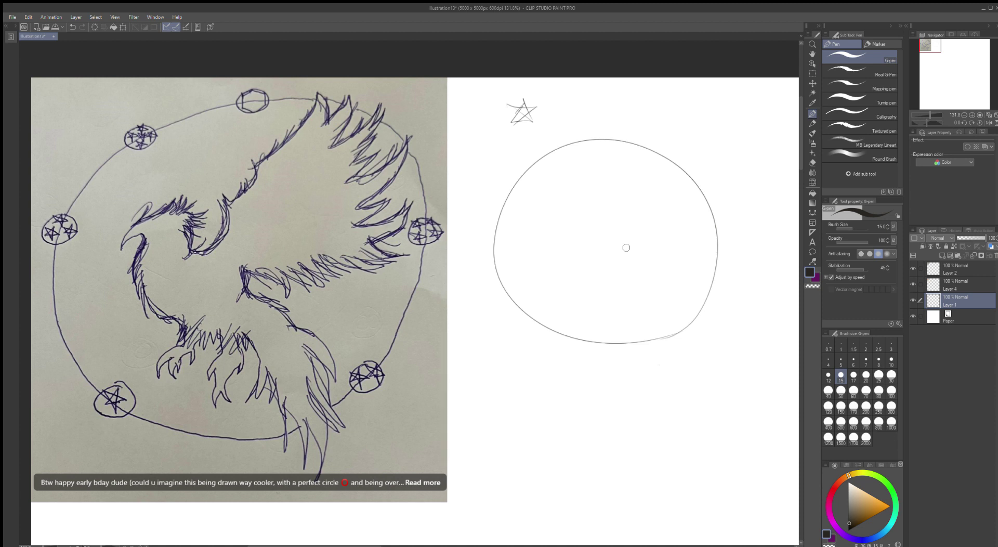
key(ctrl+z)
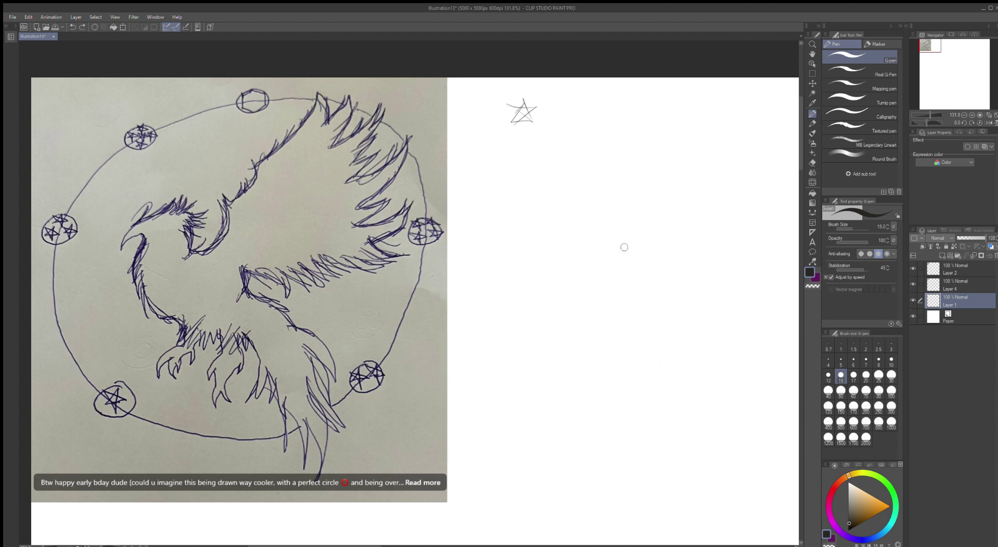
mouse_move(582, 185)
mouse_down()
mouse_move(567, 164)
mouse_move(542, 194)
mouse_move(587, 206)
mouse_move(576, 177)
mouse_up()
mouse_move(713, 292)
mouse_down()
mouse_move(614, 218)
mouse_move(618, 415)
mouse_move(725, 267)
mouse_up()
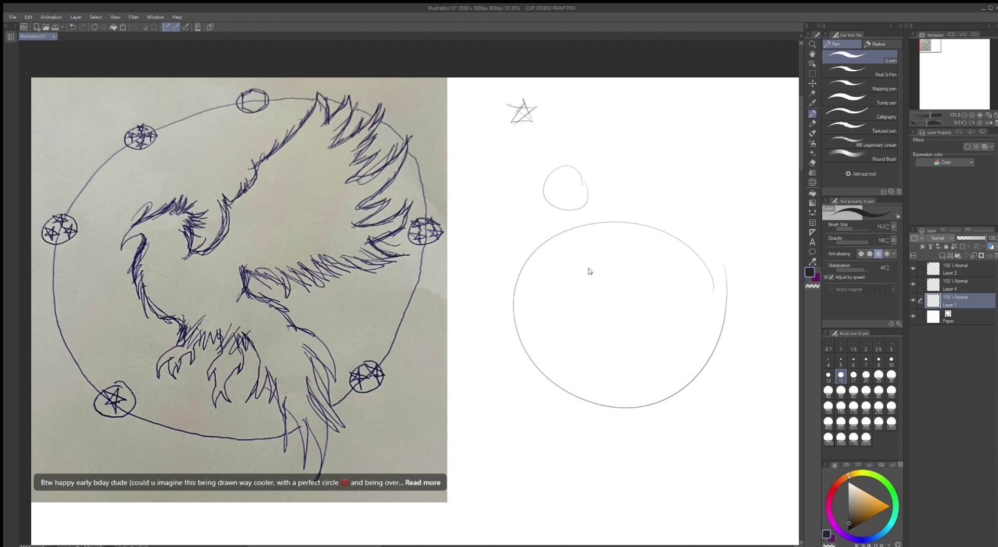
key(ctrl+z)
key(ctrl+z)
key(ctrl+z)
key(ctrl+z)
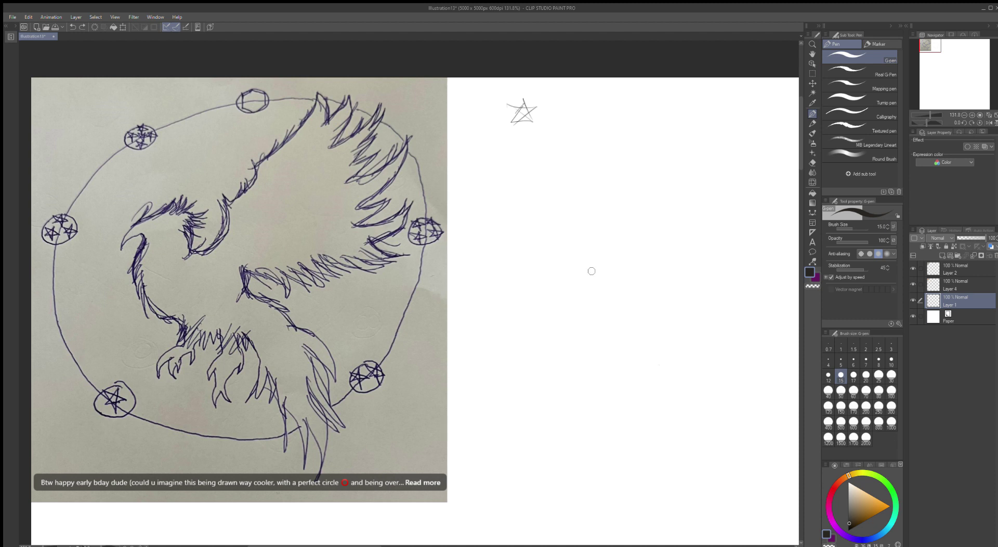
mouse_move(643, 180)
mouse_down()
mouse_move(558, 199)
mouse_move(527, 291)
mouse_move(670, 326)
mouse_up()
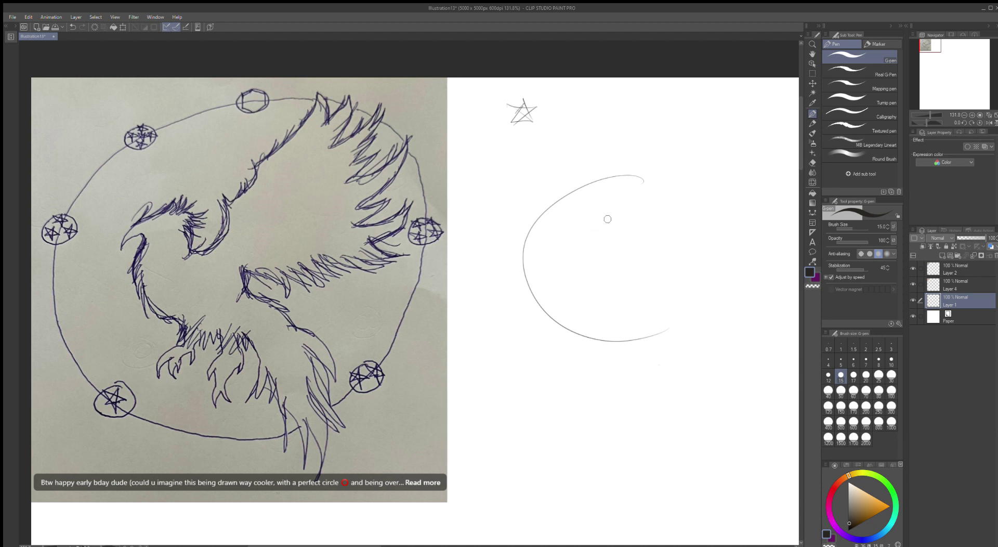
mouse_move(667, 329)
mouse_down()
mouse_move(702, 245)
mouse_move(647, 199)
mouse_move(689, 299)
mouse_move(661, 324)
mouse_move(696, 244)
mouse_move(643, 195)
mouse_move(684, 213)
mouse_move(670, 329)
mouse_up()
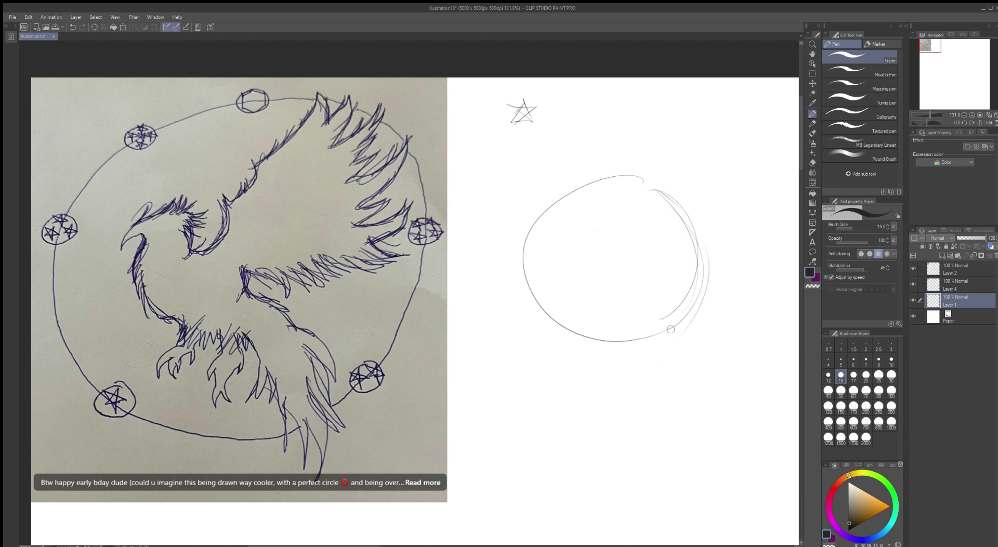
key(ctrl+z)
key(ctrl+z)
key(ctrl+z)
key(ctrl+z)
key(ctrl+z)
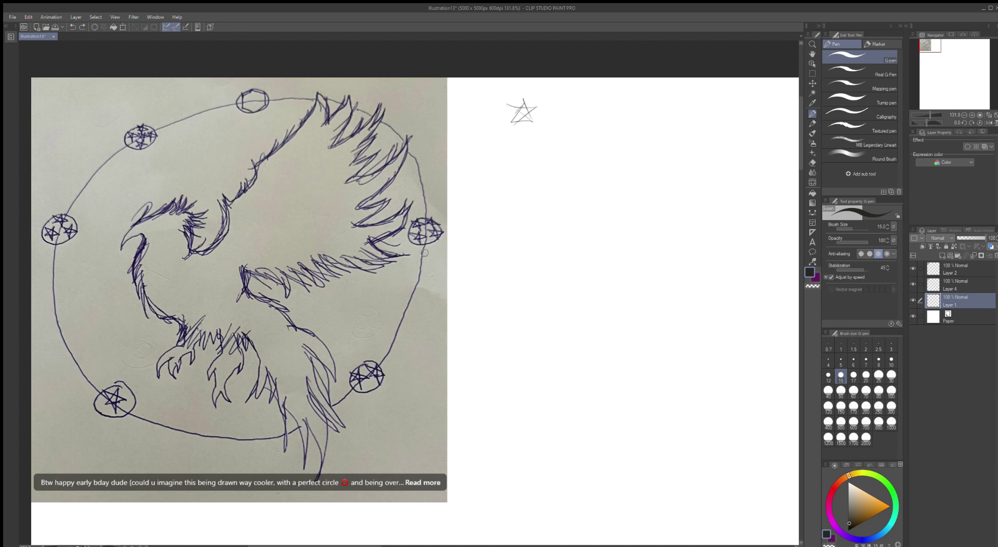
- Sketch the right half of a large circle below the star with several overlapping arcs
drag(481, 304, 447, 259)
mouse_move(557, 163)
mouse_down()
mouse_move(599, 163)
mouse_move(689, 229)
mouse_move(679, 318)
mouse_up()
mouse_move(656, 355)
mouse_down()
mouse_move(703, 258)
mouse_move(586, 156)
mouse_move(693, 216)
mouse_move(682, 327)
mouse_move(645, 353)
mouse_move(661, 351)
mouse_move(697, 265)
mouse_move(575, 163)
mouse_move(657, 186)
mouse_move(686, 330)
mouse_move(649, 355)
mouse_up()
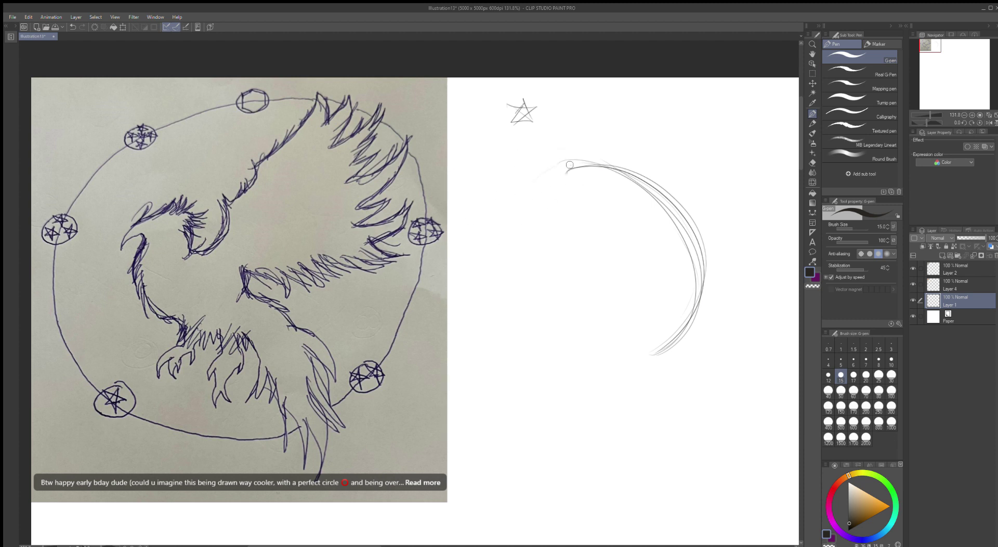
- Close the large circle with overlapping arcs along its left side and bottom, undoing the stroke that cuts inside
mouse_move(570, 165)
mouse_down()
mouse_move(504, 204)
mouse_move(494, 286)
mouse_up()
mouse_move(565, 164)
mouse_down()
mouse_move(484, 256)
mouse_move(509, 331)
mouse_move(626, 368)
mouse_move(650, 346)
mouse_up()
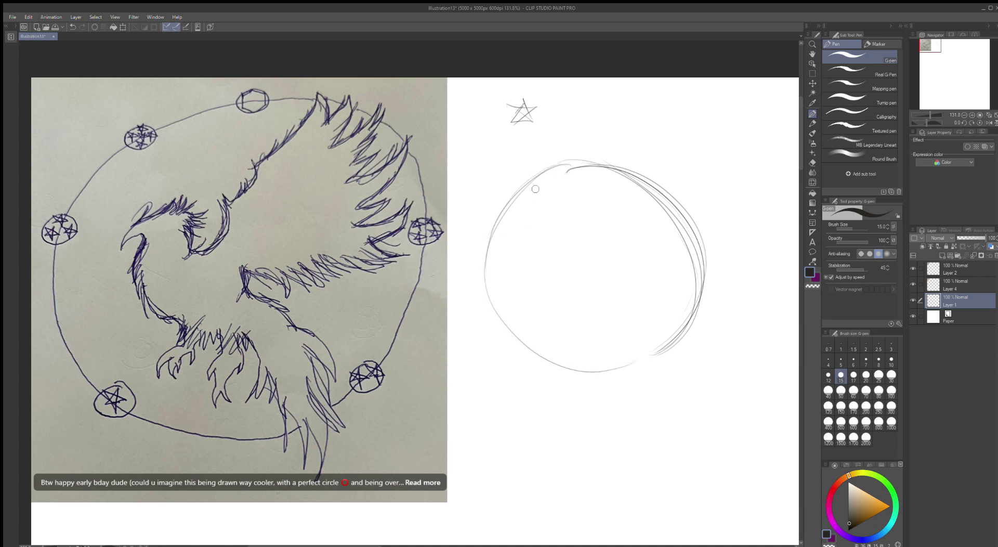
mouse_move(555, 168)
mouse_down()
mouse_move(497, 331)
mouse_move(644, 364)
mouse_up()
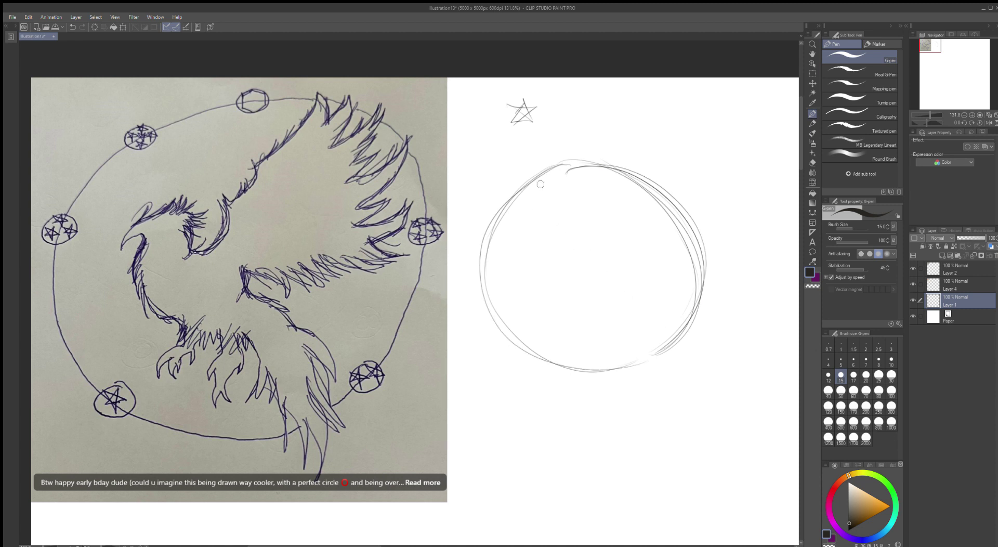
drag(555, 165, 491, 288)
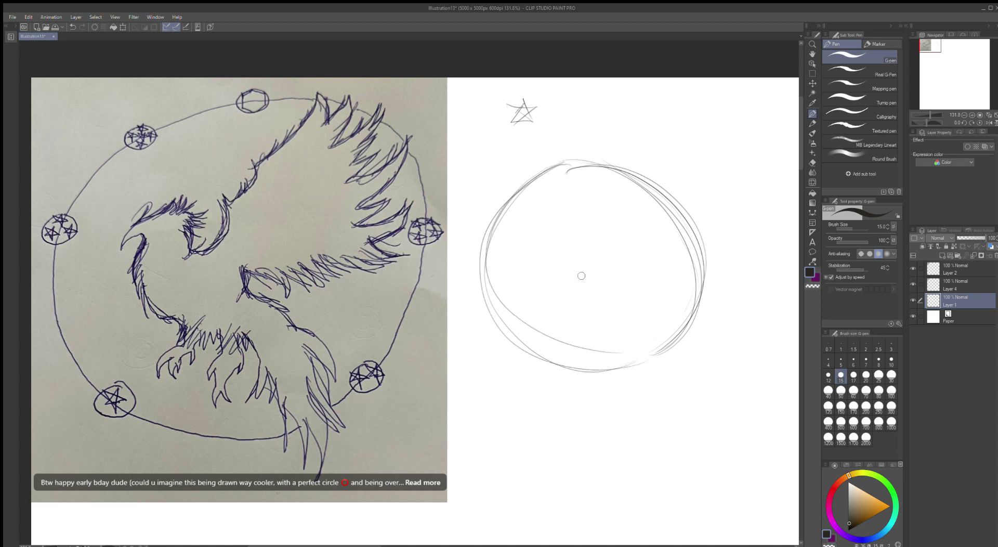
key(ctrl+z)
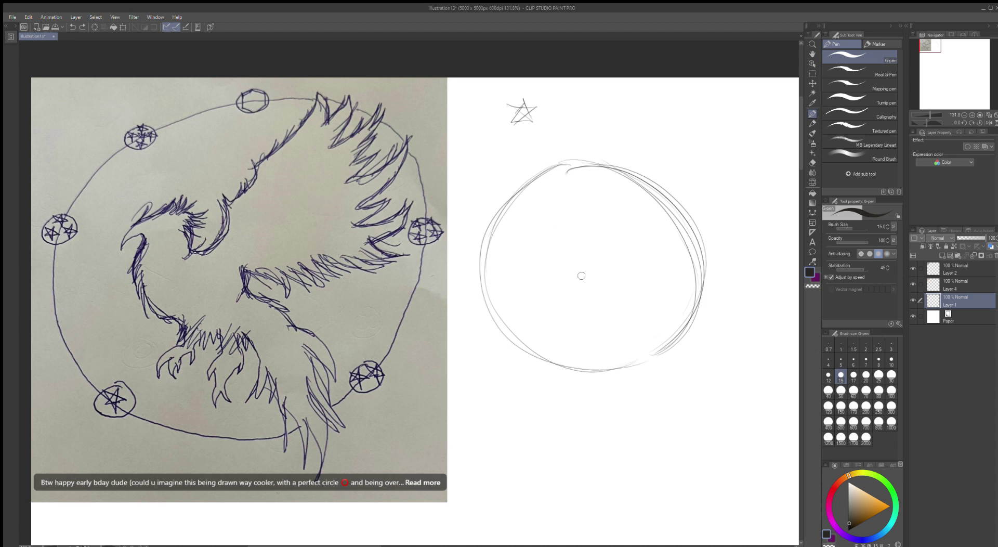
mouse_move(540, 168)
mouse_down()
mouse_move(485, 248)
mouse_move(525, 361)
mouse_move(642, 383)
mouse_move(677, 341)
mouse_up()
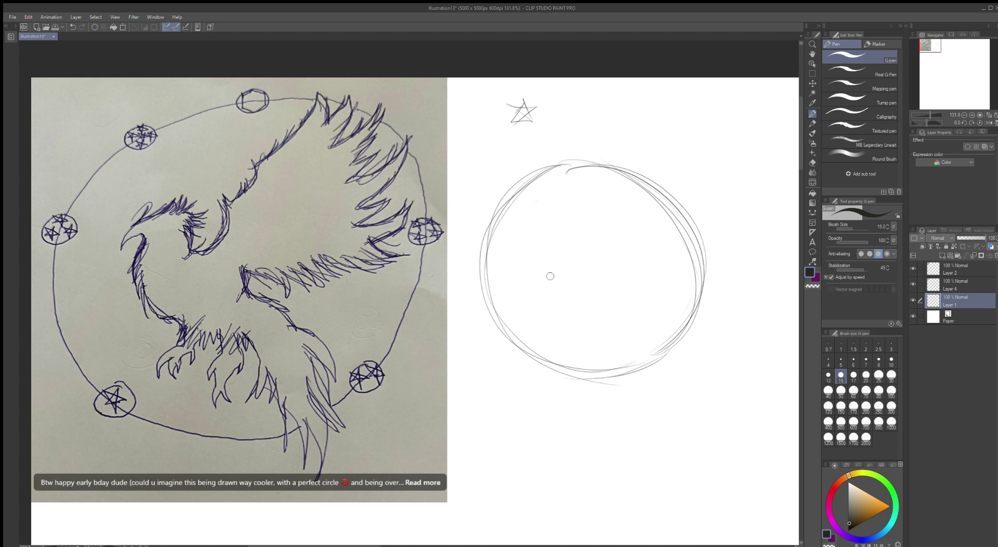
- Set up the Pencil with a blue-violet colour and a brush size of 20
click(812, 123)
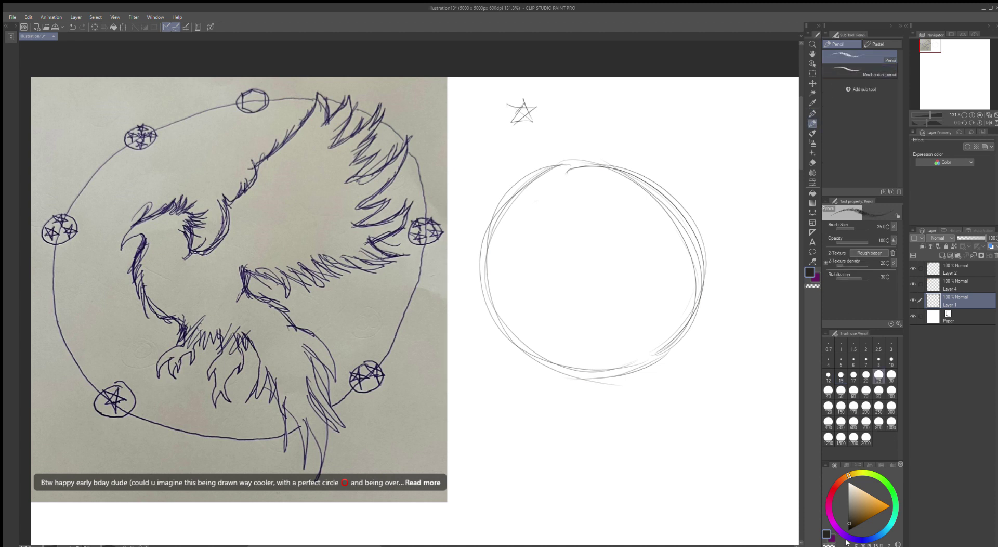
click(847, 497)
click(846, 493)
click(812, 114)
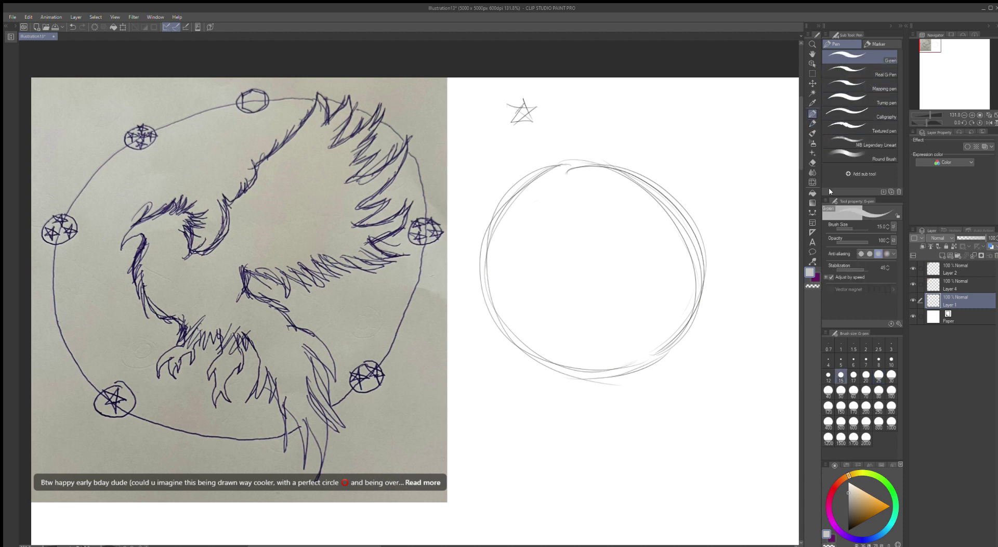
click(812, 123)
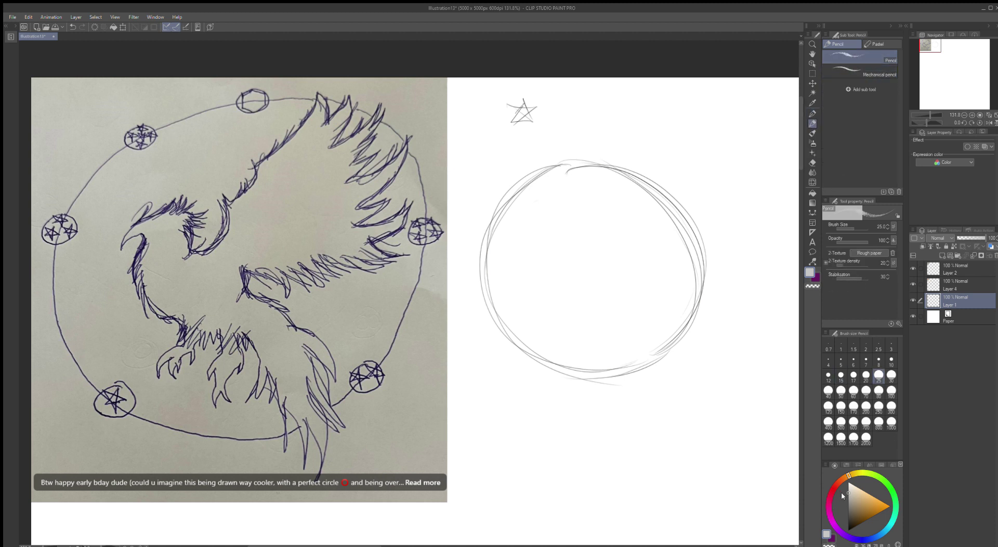
click(848, 500)
key(bracketleft)
key(bracketleft)
key(bracketleft)
key(bracketleft)
key(bracketleft)
key(bracketleft)
click(835, 487)
click(857, 535)
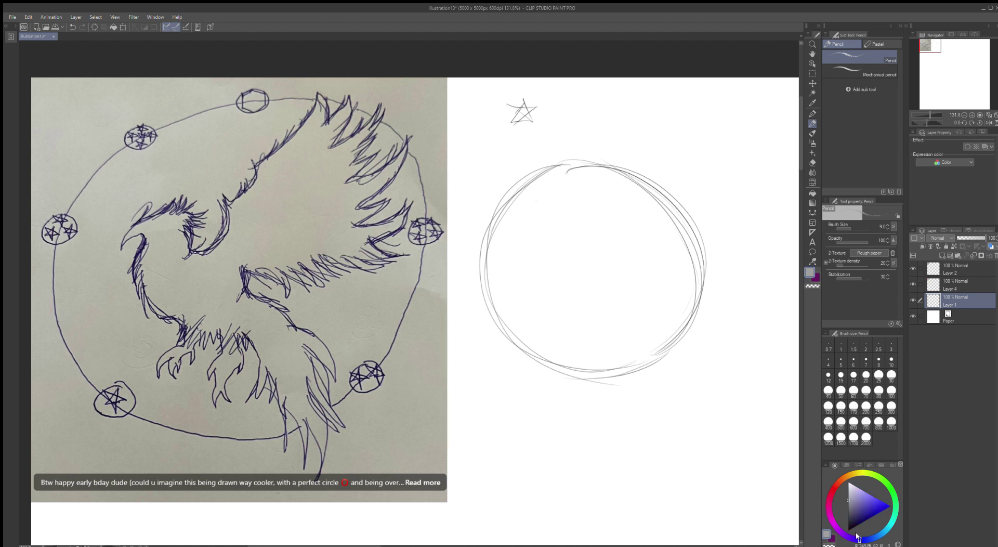
click(861, 504)
drag(856, 227, 860, 228)
- Sketch the bird's guide lines: a diagonal from the circle's centre past its lower-right edge and a curve up to its upper-right edge
drag(573, 256, 716, 403)
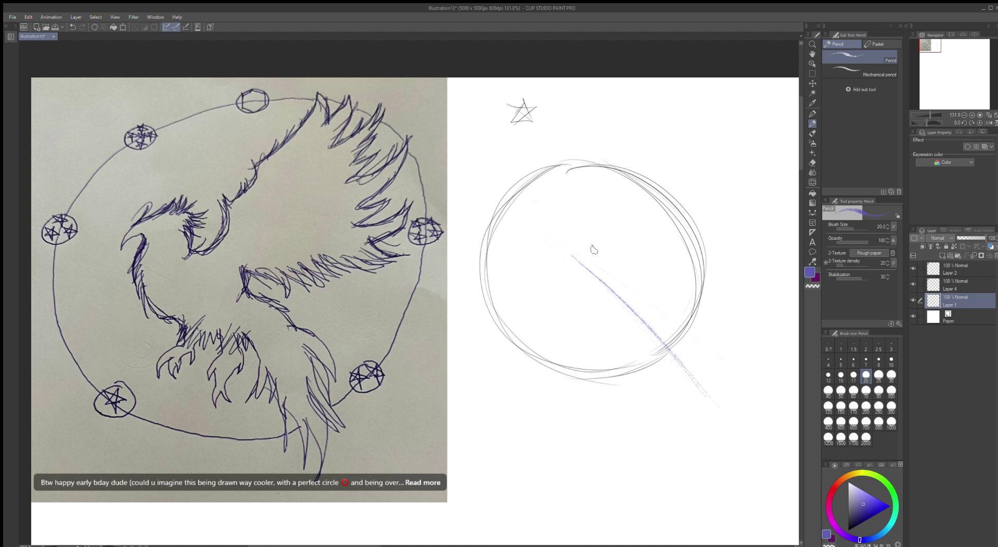
drag(595, 259, 658, 217)
mouse_move(585, 254)
mouse_down()
mouse_move(621, 235)
mouse_move(648, 161)
mouse_up()
mouse_move(572, 254)
mouse_down()
mouse_move(641, 200)
mouse_move(643, 161)
mouse_move(651, 168)
mouse_up()
mouse_move(572, 254)
mouse_down()
mouse_move(609, 241)
mouse_move(650, 172)
mouse_up()
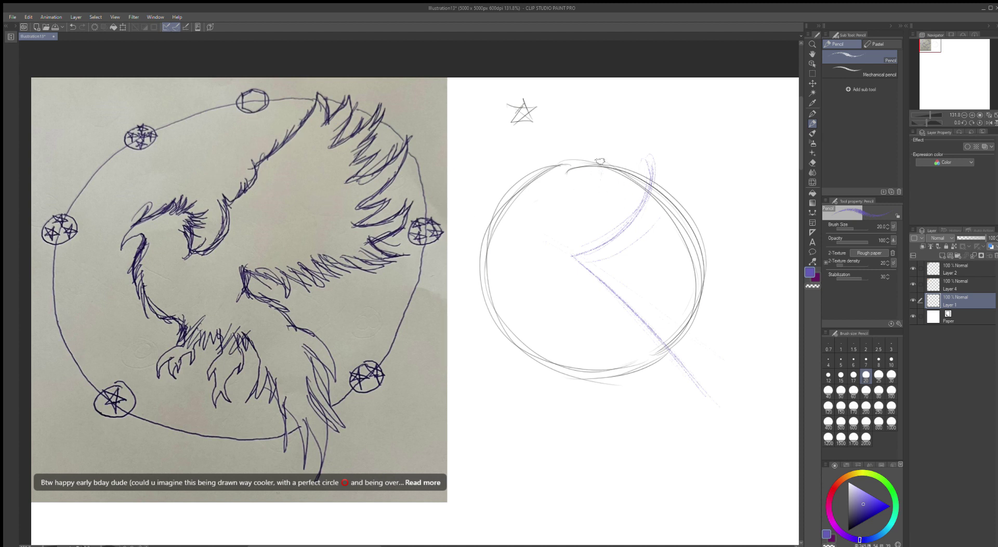
- Sketch curved feather guides fanning from the wing base: one up to the circle's upper edge and two toward its right edge
mouse_move(601, 161)
mouse_down()
mouse_move(605, 190)
mouse_move(569, 254)
mouse_up()
drag(615, 277, 684, 242)
drag(594, 274, 688, 252)
drag(578, 253, 602, 161)
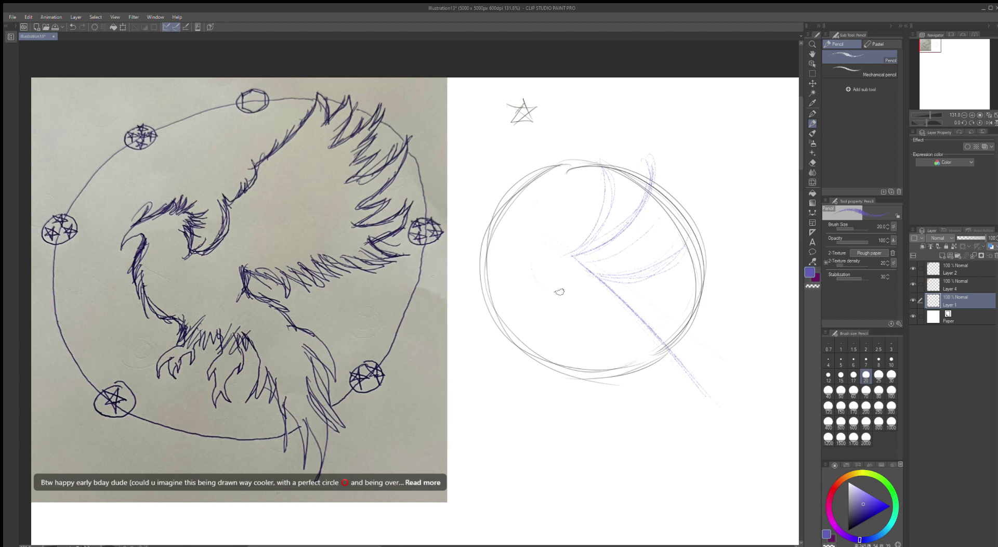
- Sketch the bird's body as a curve from chest to tail with downward tail guides, and add the rounded head and hooked beak
mouse_move(530, 265)
mouse_down()
mouse_move(602, 316)
mouse_move(556, 293)
mouse_move(542, 257)
mouse_move(540, 285)
mouse_move(586, 297)
mouse_move(544, 255)
mouse_move(597, 314)
mouse_move(554, 262)
mouse_move(540, 267)
mouse_move(607, 315)
mouse_move(578, 303)
mouse_move(538, 254)
mouse_move(535, 276)
mouse_move(602, 308)
mouse_move(580, 312)
mouse_move(589, 303)
mouse_move(532, 267)
mouse_move(600, 310)
mouse_move(582, 311)
mouse_move(643, 324)
mouse_move(590, 305)
mouse_move(626, 315)
mouse_move(643, 357)
mouse_up()
mouse_move(617, 312)
mouse_down()
mouse_move(666, 395)
mouse_move(627, 338)
mouse_up()
drag(611, 306, 684, 405)
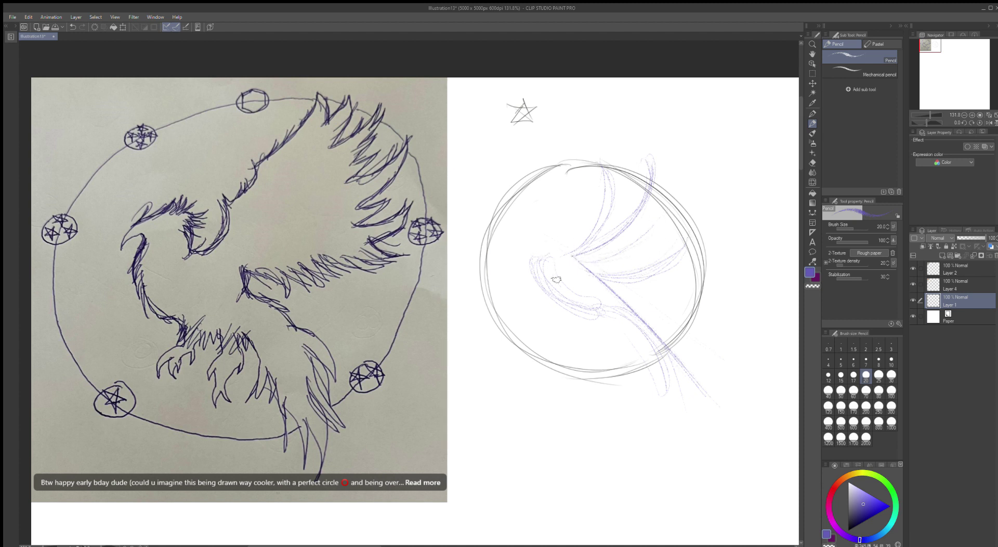
mouse_move(538, 262)
mouse_down()
mouse_move(580, 309)
mouse_move(595, 313)
mouse_move(547, 287)
mouse_move(538, 264)
mouse_move(596, 309)
mouse_up()
mouse_move(542, 253)
mouse_down()
mouse_move(521, 249)
mouse_move(525, 240)
mouse_move(515, 255)
mouse_move(538, 252)
mouse_move(520, 252)
mouse_up()
mouse_move(521, 252)
mouse_down()
mouse_move(527, 242)
mouse_move(547, 246)
mouse_move(516, 254)
mouse_move(521, 246)
mouse_up()
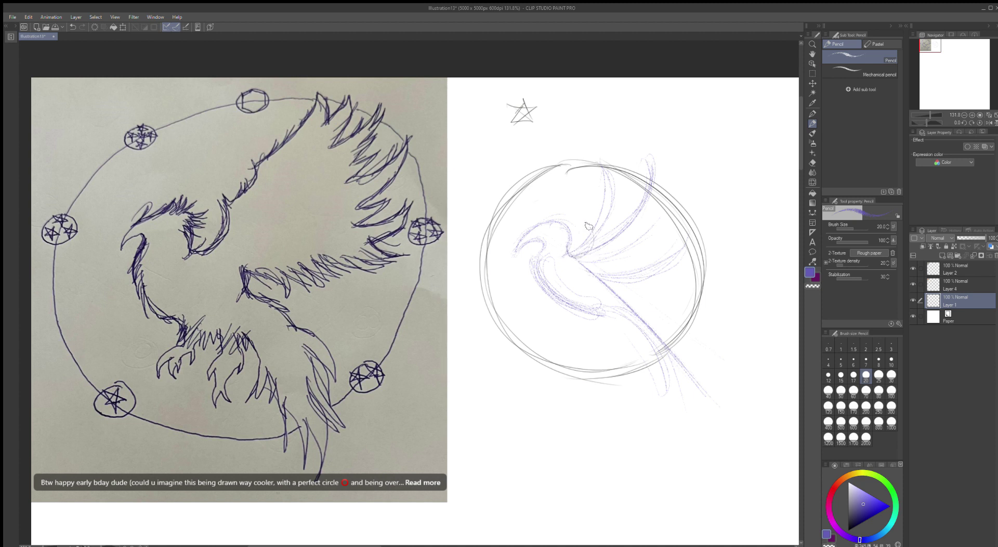
- Draw the wing's front edge from the neck up past the circle's upper edge, and reinforce the head and belly curves
drag(569, 252, 593, 234)
drag(586, 222, 617, 152)
mouse_move(587, 223)
mouse_down()
mouse_move(608, 182)
mouse_move(609, 151)
mouse_up()
mouse_move(588, 221)
mouse_down()
mouse_move(606, 148)
mouse_move(591, 216)
mouse_move(586, 208)
mouse_move(596, 235)
mouse_move(578, 257)
mouse_move(573, 246)
mouse_move(590, 245)
mouse_move(588, 219)
mouse_move(596, 235)
mouse_move(572, 245)
mouse_up()
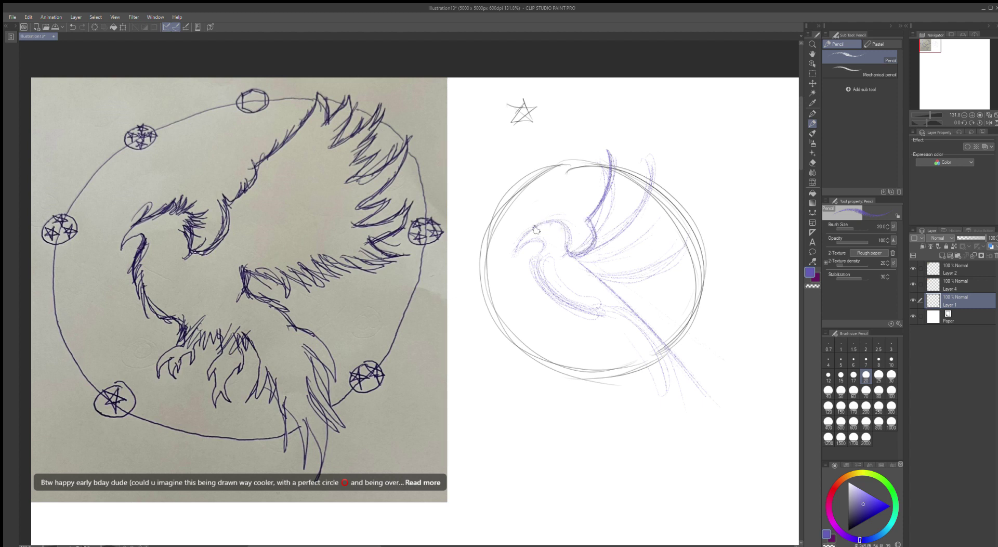
mouse_move(556, 222)
mouse_down()
mouse_move(515, 255)
mouse_move(543, 244)
mouse_move(534, 273)
mouse_move(563, 306)
mouse_move(562, 280)
mouse_move(543, 249)
mouse_move(535, 273)
mouse_move(545, 296)
mouse_move(591, 314)
mouse_up()
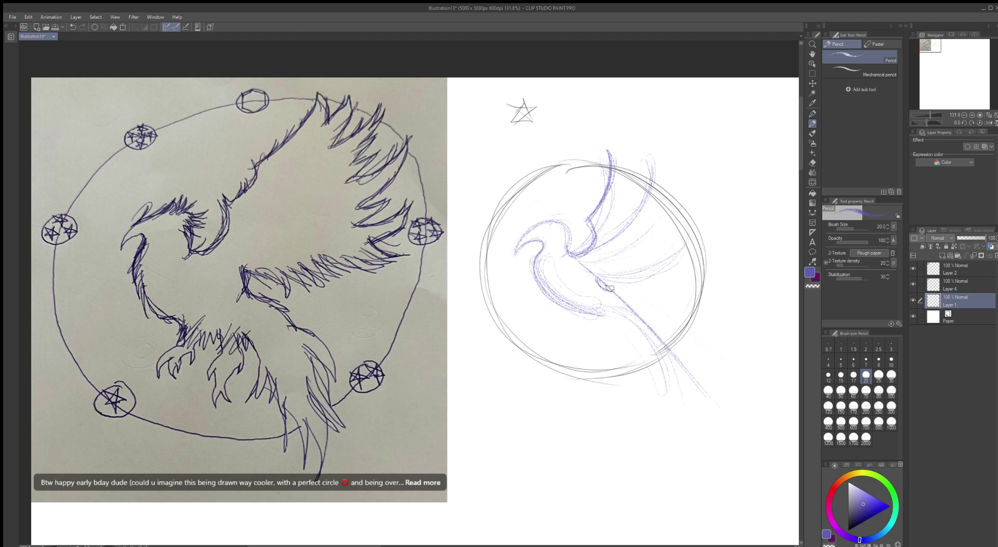
- Sketch the lower back line from under the wing into the tail, and outline the tail's outer and inner edges
drag(604, 287, 670, 302)
drag(604, 293, 669, 312)
drag(605, 291, 654, 300)
mouse_move(674, 330)
mouse_down()
mouse_move(723, 345)
mouse_move(706, 412)
mouse_up()
drag(683, 352, 706, 419)
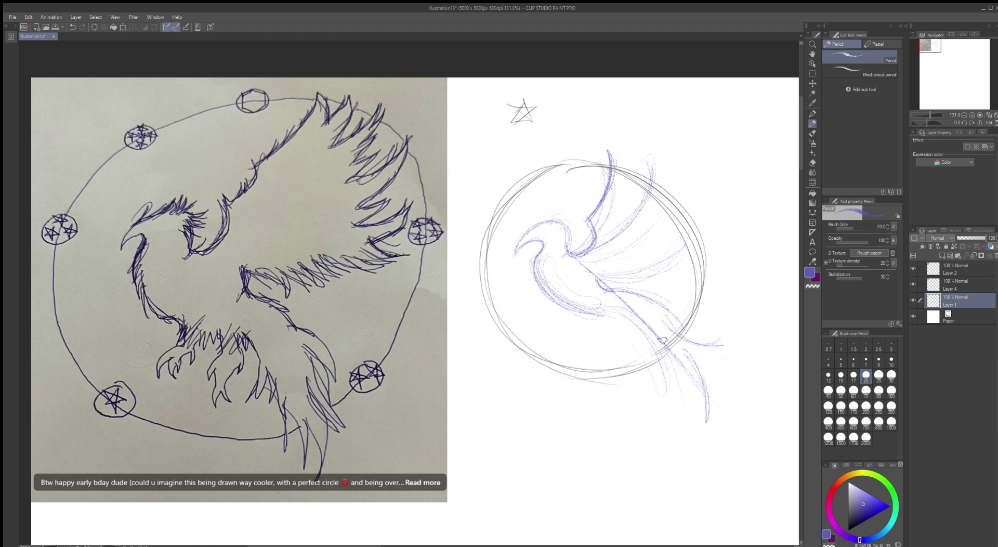
mouse_move(643, 331)
mouse_down()
mouse_move(640, 369)
mouse_move(638, 325)
mouse_move(644, 368)
mouse_move(633, 321)
mouse_move(590, 311)
mouse_move(635, 321)
mouse_move(648, 343)
mouse_move(641, 362)
mouse_up()
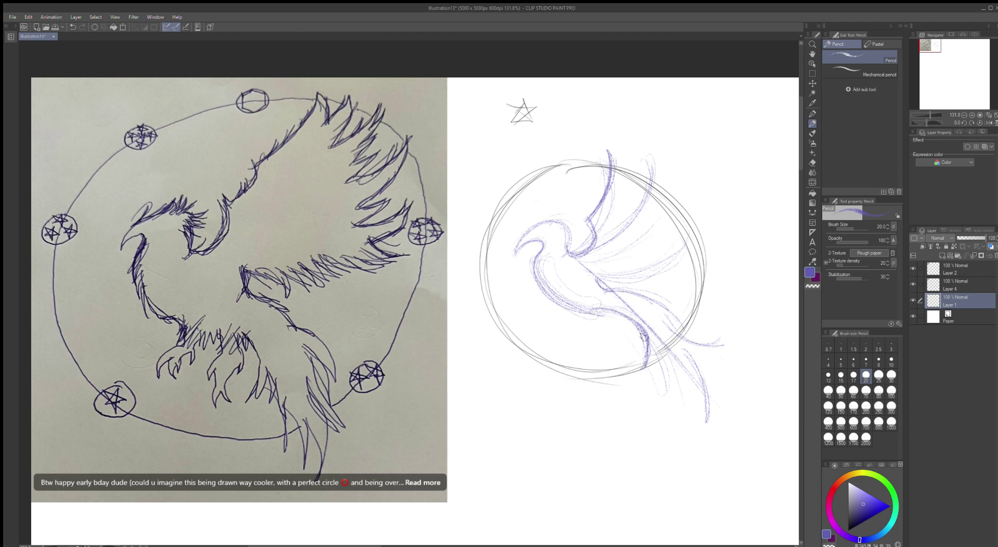
- Fill in the tail with long pointed feathers extending past the circle's lower-right edge
drag(649, 339, 669, 398)
drag(663, 354, 695, 408)
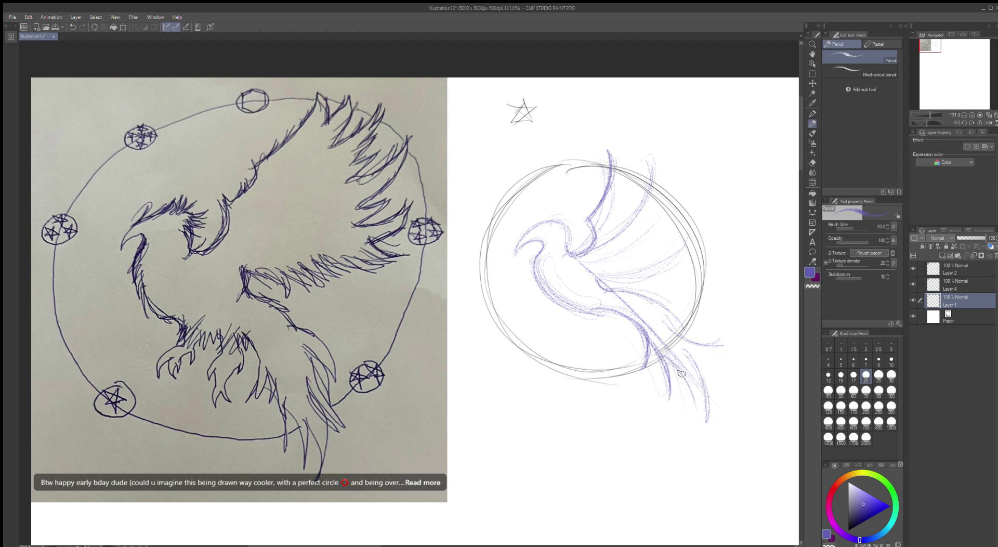
drag(678, 370, 697, 413)
drag(685, 359, 711, 410)
drag(672, 312, 706, 346)
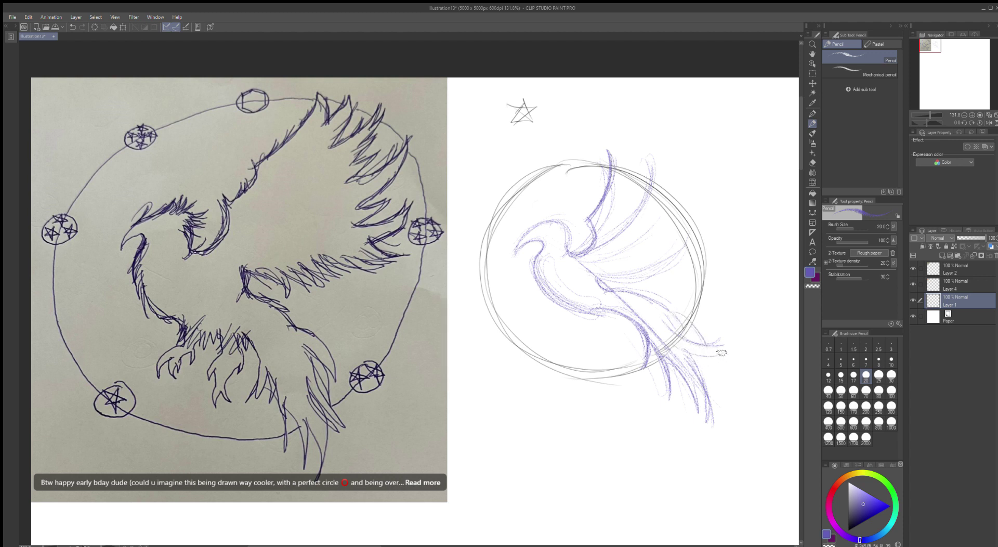
drag(686, 349, 733, 339)
drag(673, 345, 724, 344)
- Sketch pointed feather tips along the wing's upper and outer edge, extending beyond the circle
mouse_move(674, 259)
mouse_down()
mouse_move(700, 245)
mouse_move(662, 255)
mouse_move(696, 248)
mouse_move(680, 247)
mouse_move(702, 206)
mouse_up()
drag(683, 241, 694, 222)
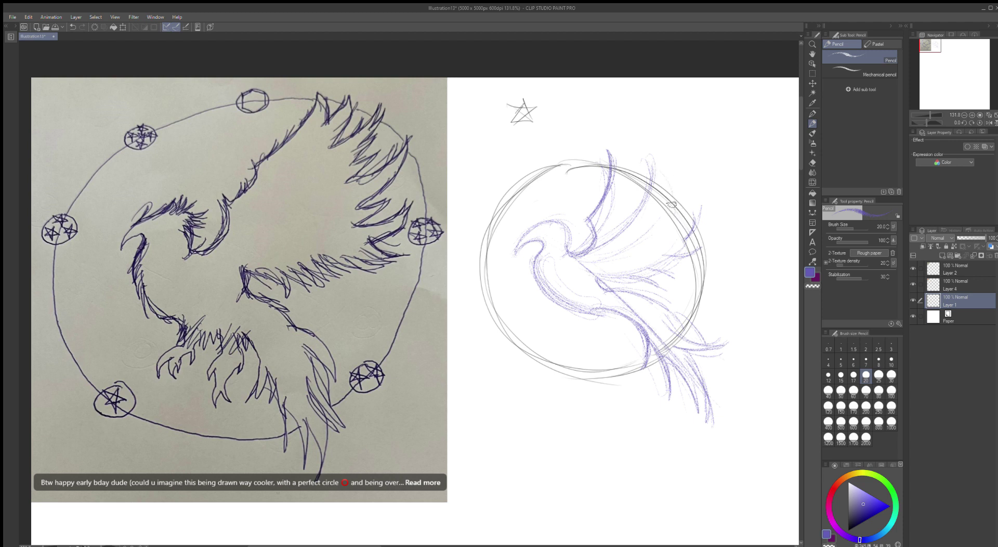
drag(663, 155, 671, 204)
mouse_move(657, 148)
mouse_down()
mouse_move(667, 202)
mouse_move(656, 147)
mouse_move(647, 182)
mouse_move(631, 149)
mouse_move(630, 180)
mouse_up()
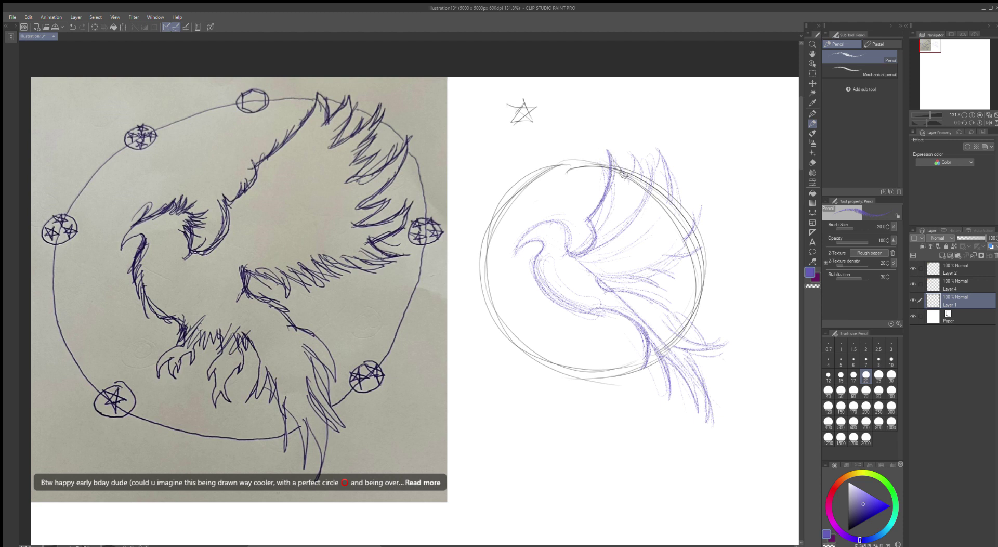
drag(627, 148, 645, 194)
drag(662, 156, 671, 198)
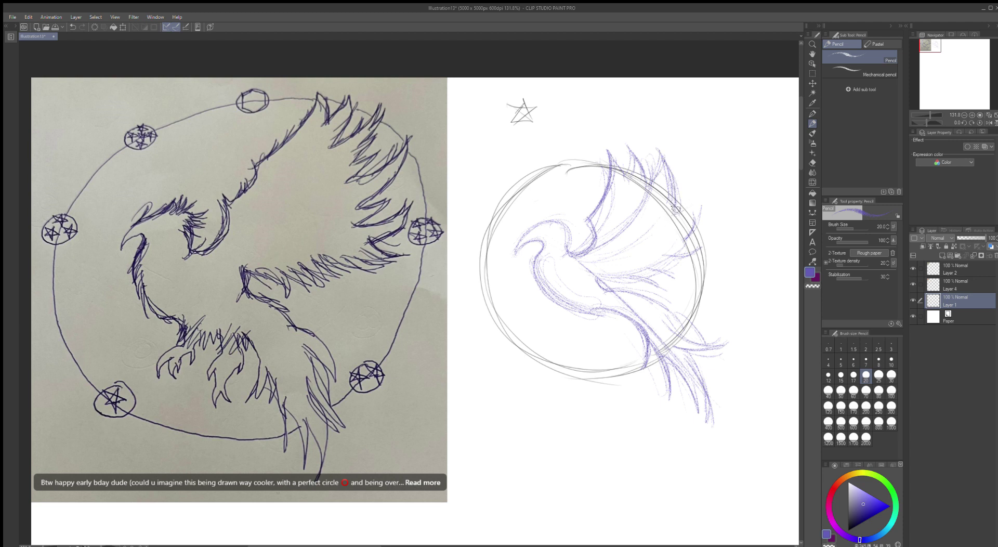
- Complete the wing's right feather tips and sketch its jagged lower edge back to the body
drag(697, 198, 689, 237)
drag(703, 237, 681, 240)
drag(668, 257, 675, 277)
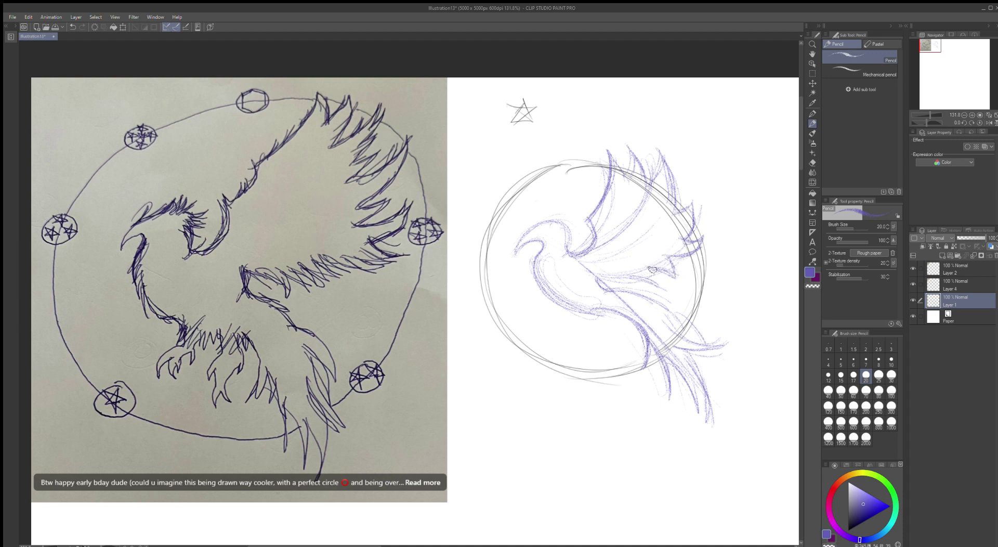
mouse_move(655, 274)
mouse_down()
mouse_move(664, 285)
mouse_move(600, 276)
mouse_up()
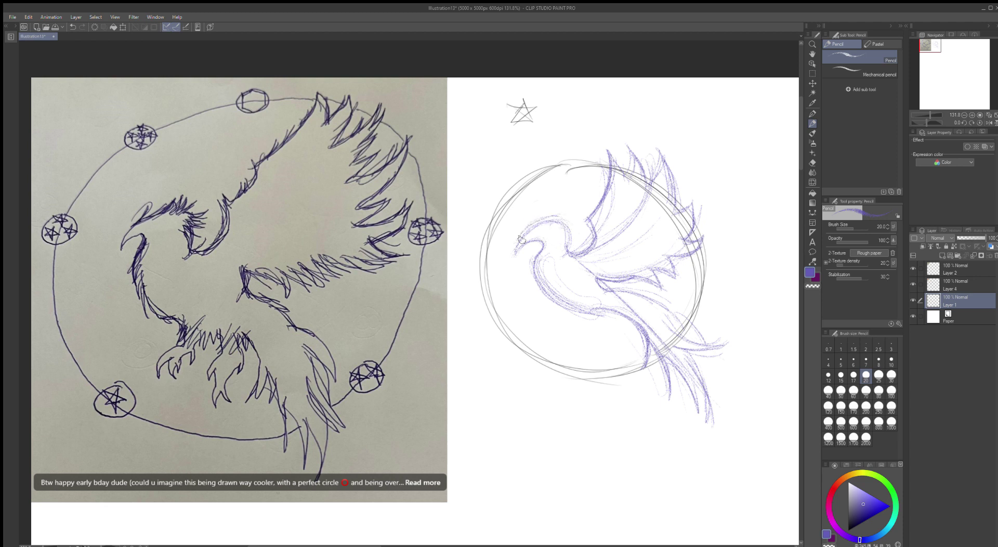
- Darken the outline of the head, beak, chest and belly down into the lower tail feathers
mouse_move(540, 219)
mouse_down()
mouse_move(511, 255)
mouse_move(526, 221)
mouse_move(552, 212)
mouse_move(514, 233)
mouse_move(566, 248)
mouse_up()
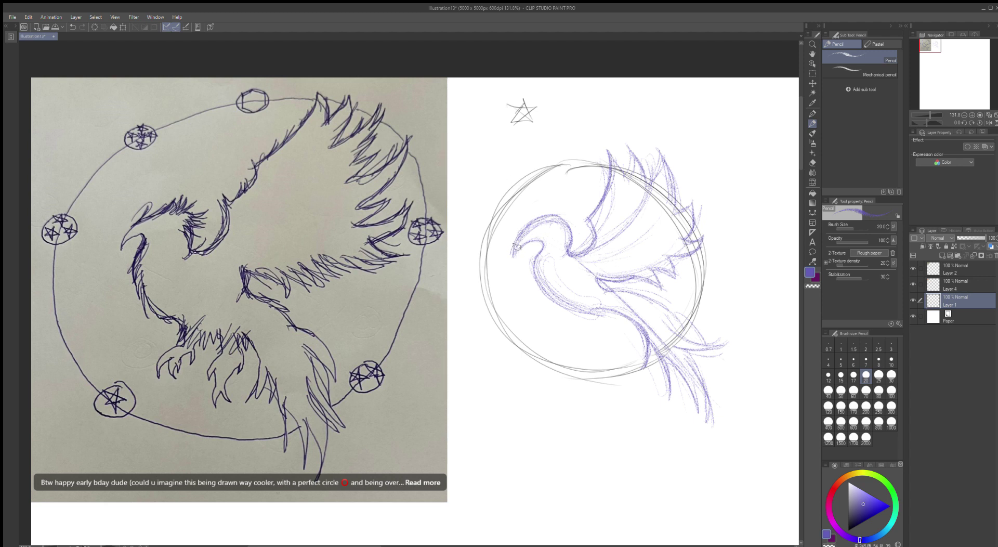
mouse_move(515, 253)
mouse_down()
mouse_move(541, 243)
mouse_move(544, 256)
mouse_up()
mouse_move(541, 258)
mouse_down()
mouse_move(548, 297)
mouse_move(595, 314)
mouse_up()
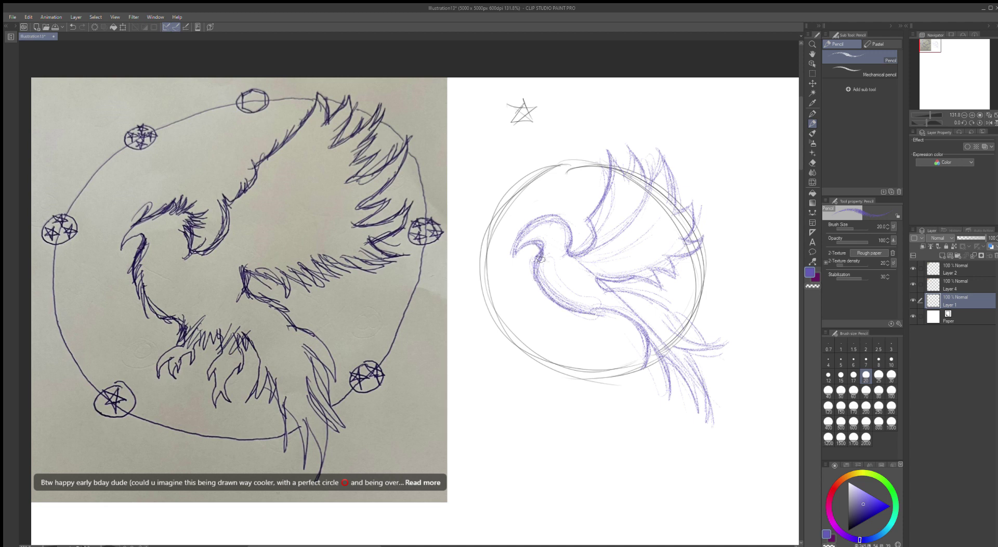
mouse_move(540, 259)
mouse_down()
mouse_move(548, 296)
mouse_move(591, 314)
mouse_up()
mouse_move(609, 313)
mouse_down()
mouse_move(633, 325)
mouse_move(646, 369)
mouse_up()
drag(639, 331, 604, 315)
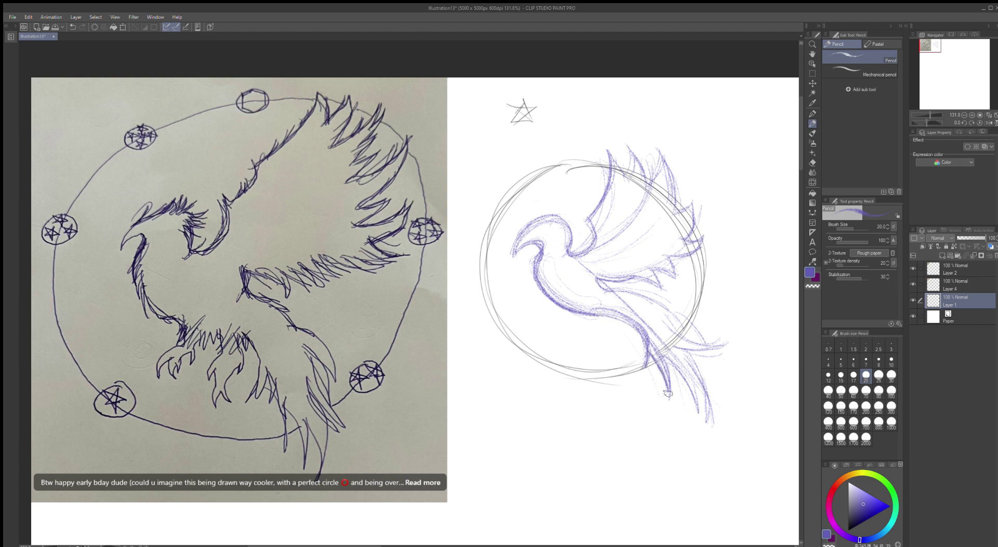
mouse_move(663, 359)
mouse_down()
mouse_move(696, 407)
mouse_move(656, 350)
mouse_move(698, 384)
mouse_move(711, 419)
mouse_move(690, 355)
mouse_move(700, 378)
mouse_up()
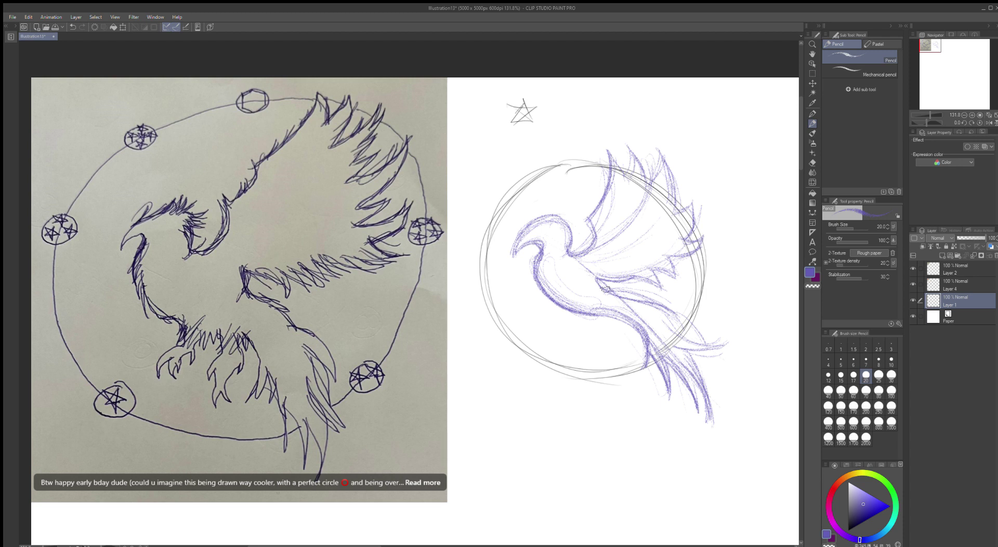
- Save the drawing, and strengthen the right tail feathers with an extra feather curling upward outside the circle
key(ctrl+s)
mouse_move(665, 313)
mouse_down()
mouse_move(689, 338)
mouse_move(671, 317)
mouse_move(731, 344)
mouse_move(674, 326)
mouse_move(698, 338)
mouse_move(734, 339)
mouse_move(688, 354)
mouse_up()
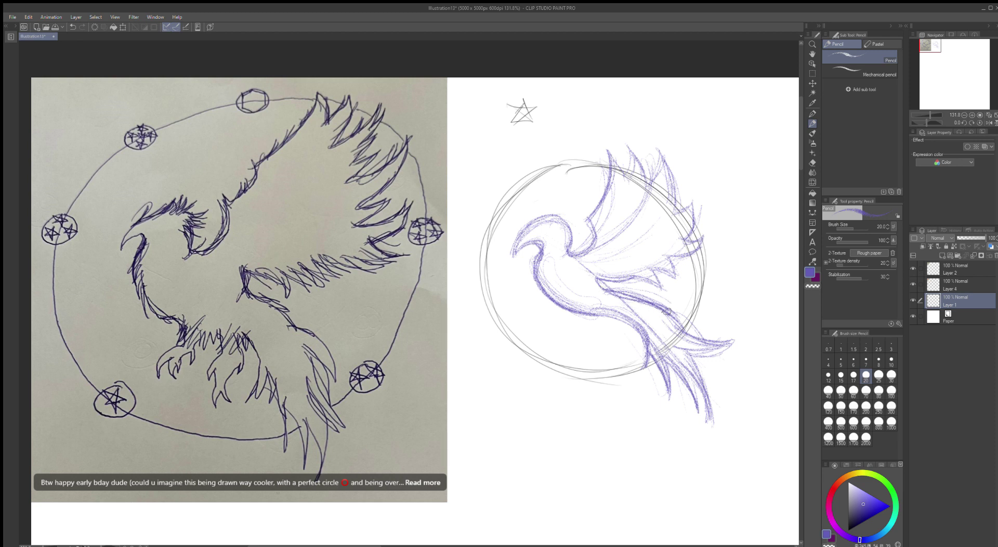
mouse_move(720, 301)
mouse_down()
mouse_move(714, 313)
mouse_move(680, 314)
mouse_move(705, 295)
mouse_move(674, 315)
mouse_up()
drag(674, 315, 706, 297)
drag(706, 298, 689, 331)
- Sketch wavy practice curves in the empty area below the bird, and erase them
mouse_move(485, 471)
mouse_down()
mouse_move(526, 458)
mouse_move(582, 472)
mouse_move(632, 460)
mouse_move(625, 441)
mouse_move(632, 446)
mouse_move(627, 465)
mouse_move(602, 470)
mouse_move(534, 455)
mouse_move(480, 469)
mouse_move(532, 457)
mouse_move(608, 473)
mouse_move(623, 440)
mouse_up()
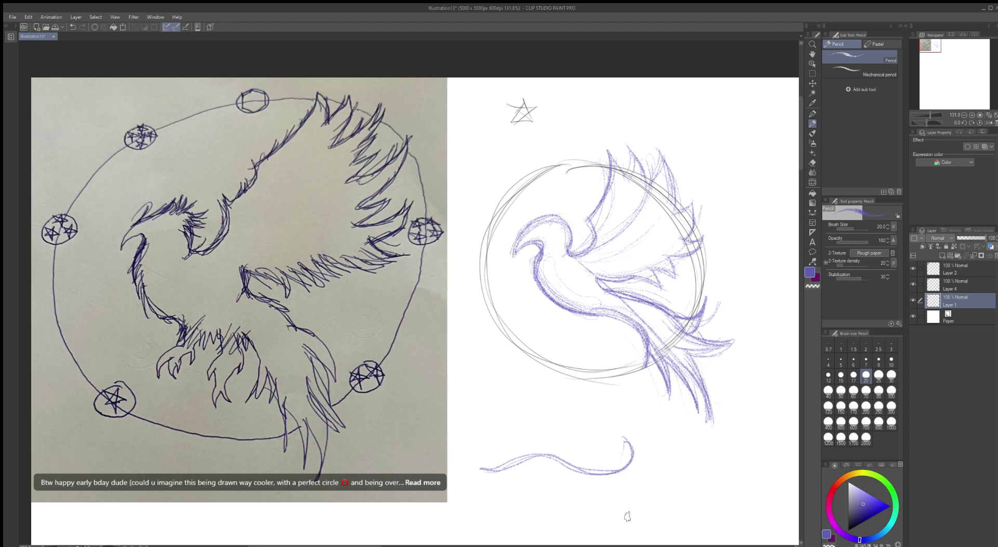
mouse_move(627, 516)
mouse_down()
mouse_move(643, 508)
mouse_move(656, 517)
mouse_move(684, 501)
mouse_move(687, 518)
mouse_move(714, 503)
mouse_move(706, 513)
mouse_up()
mouse_move(611, 512)
mouse_down()
mouse_move(645, 505)
mouse_move(685, 518)
mouse_move(720, 496)
mouse_move(748, 497)
mouse_up()
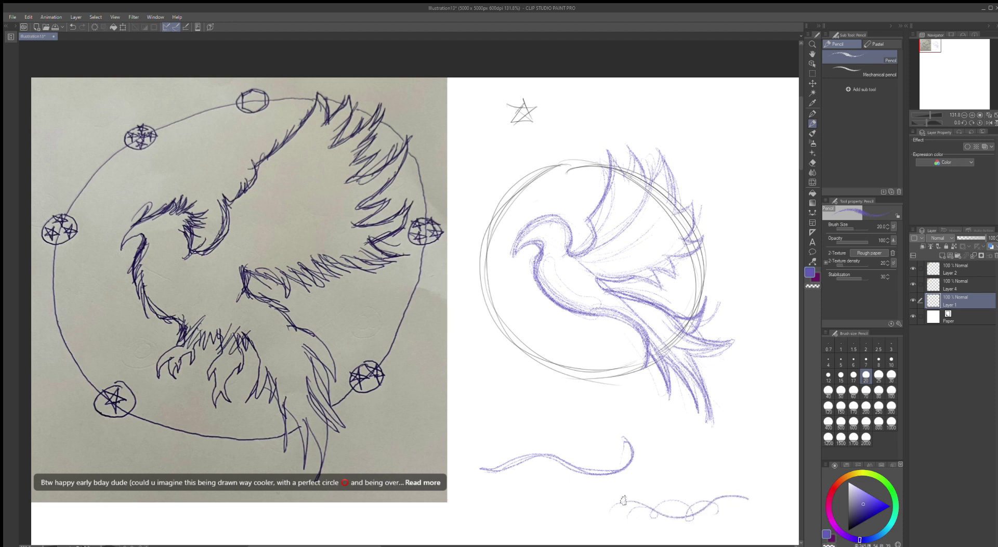
mouse_move(482, 468)
mouse_down()
mouse_move(511, 476)
mouse_move(520, 459)
mouse_move(489, 469)
mouse_move(561, 460)
mouse_move(575, 466)
mouse_move(489, 468)
mouse_move(599, 478)
mouse_move(649, 452)
mouse_move(631, 431)
mouse_move(641, 441)
mouse_move(607, 479)
mouse_move(635, 476)
mouse_move(652, 430)
mouse_move(624, 474)
mouse_up()
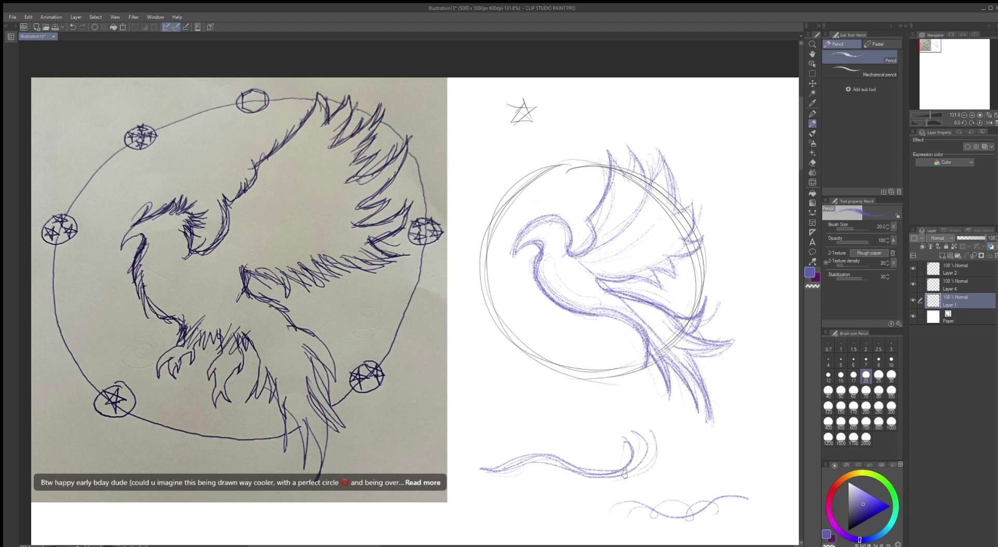
drag(459, 423, 500, 452)
mouse_move(468, 512)
mouse_down()
mouse_move(524, 481)
mouse_move(513, 493)
mouse_up()
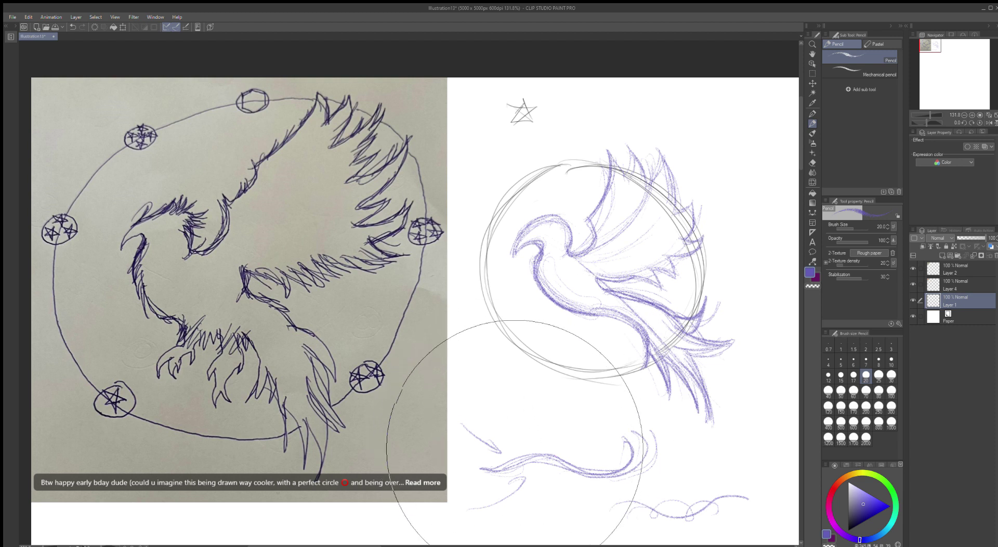
mouse_move(505, 440)
mouse_down()
mouse_move(539, 467)
mouse_move(628, 456)
mouse_move(669, 490)
mouse_move(561, 446)
mouse_up()
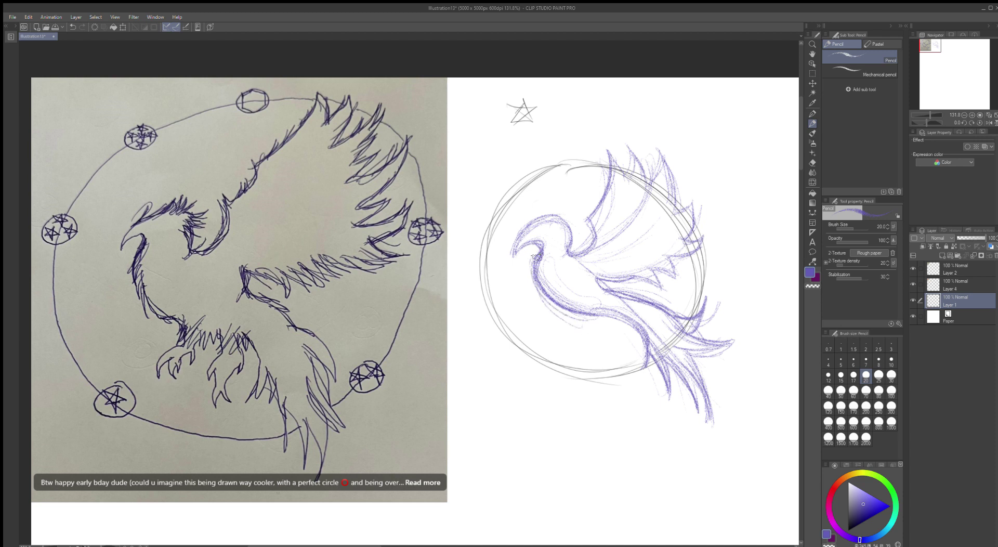
- Redraw the belly with a lower, fuller curve and strengthen the back edge under the wing, erasing the old lines inside the body
drag(537, 289, 602, 327)
drag(534, 278, 601, 327)
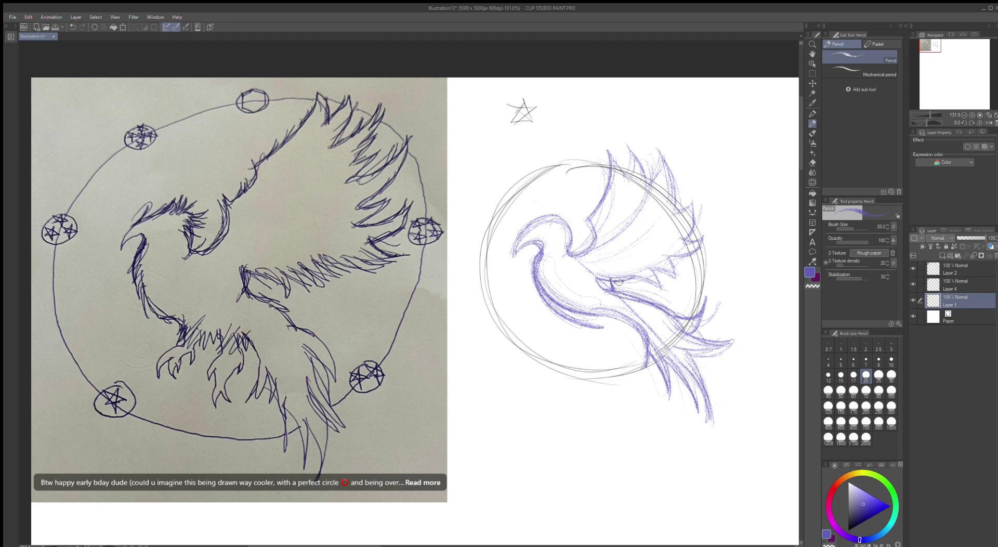
drag(618, 282, 652, 299)
mouse_move(608, 289)
mouse_down()
mouse_move(674, 313)
mouse_move(645, 297)
mouse_move(684, 310)
mouse_up()
mouse_move(593, 273)
mouse_down()
mouse_move(609, 310)
mouse_move(594, 277)
mouse_move(608, 299)
mouse_up()
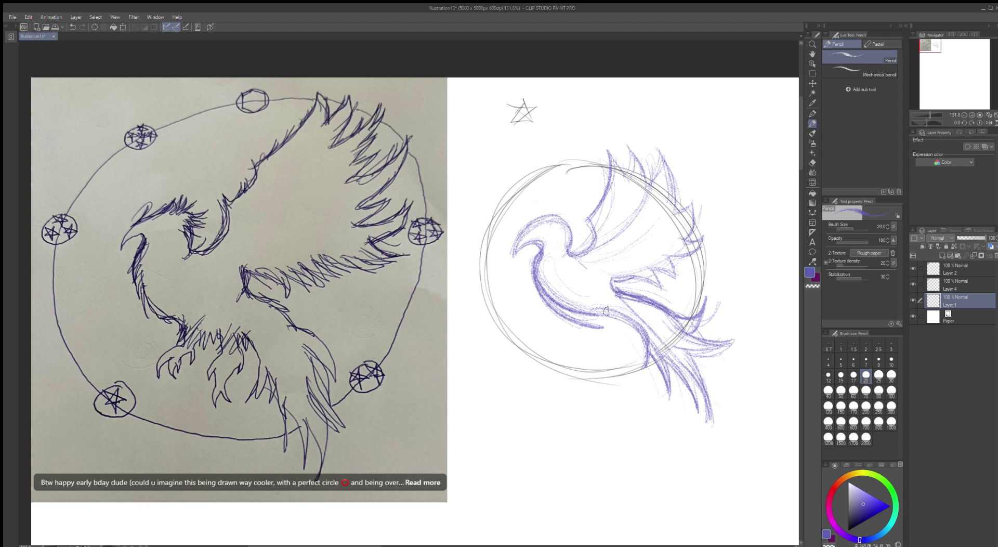
mouse_move(563, 304)
mouse_down()
mouse_move(562, 288)
mouse_move(591, 309)
mouse_up()
mouse_move(719, 438)
mouse_down()
mouse_move(712, 423)
mouse_move(707, 434)
mouse_move(714, 420)
mouse_up()
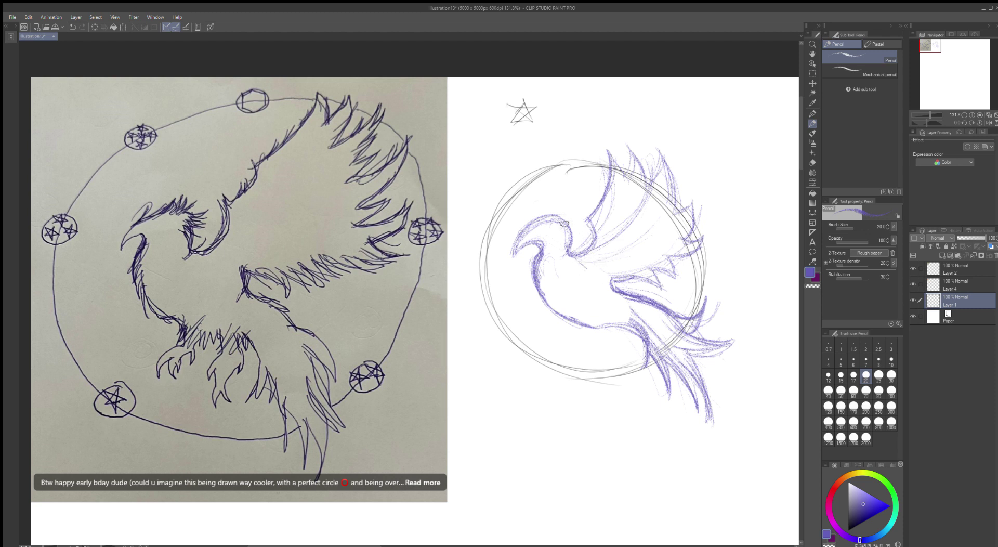
- Erase the rounded back of the neck and redraw it as a bold diagonal from the head to the wing base
mouse_move(573, 243)
mouse_down()
mouse_move(564, 224)
mouse_move(572, 229)
mouse_up()
mouse_move(569, 253)
mouse_down()
mouse_move(593, 251)
mouse_move(562, 249)
mouse_move(588, 251)
mouse_move(587, 221)
mouse_move(572, 259)
mouse_up()
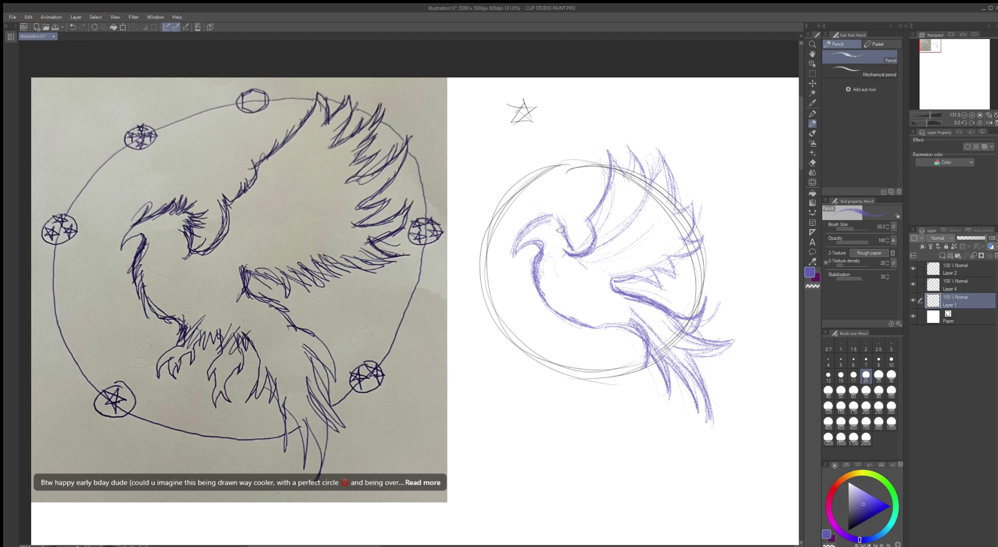
drag(557, 225, 579, 253)
mouse_move(496, 406)
mouse_down()
mouse_move(530, 452)
mouse_move(552, 442)
mouse_up()
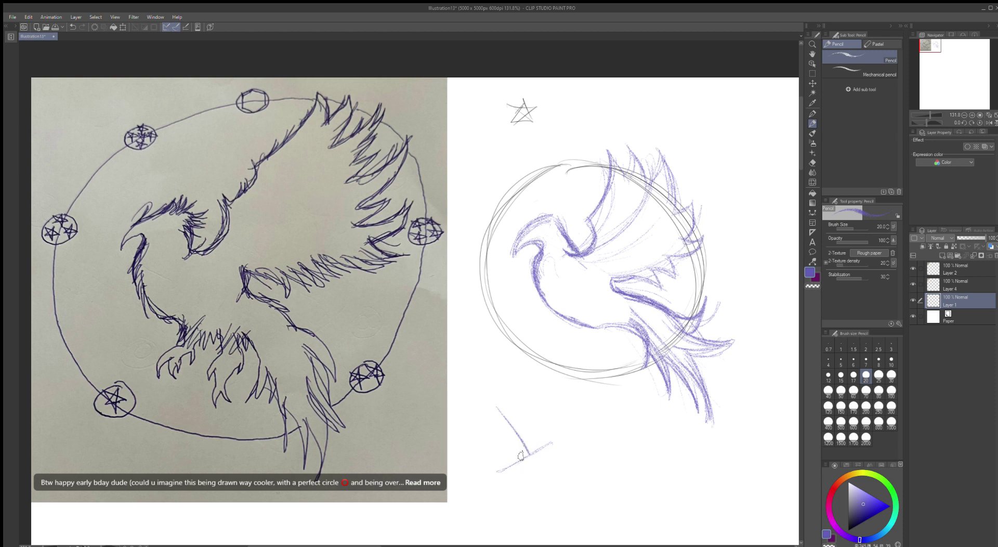
mouse_move(528, 404)
mouse_down()
mouse_move(518, 453)
mouse_move(510, 414)
mouse_move(537, 440)
mouse_move(495, 451)
mouse_up()
drag(552, 216, 586, 262)
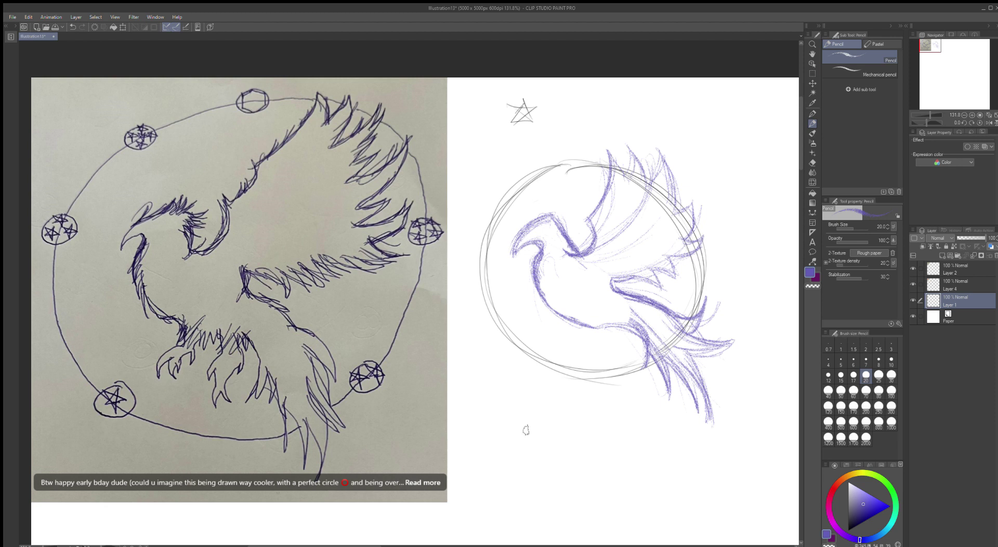
- Work out the claw shape in the empty area below, sketch two clawed feet under the belly, and erase the practice claw
mouse_move(520, 445)
mouse_down()
mouse_move(524, 423)
mouse_move(519, 446)
mouse_up()
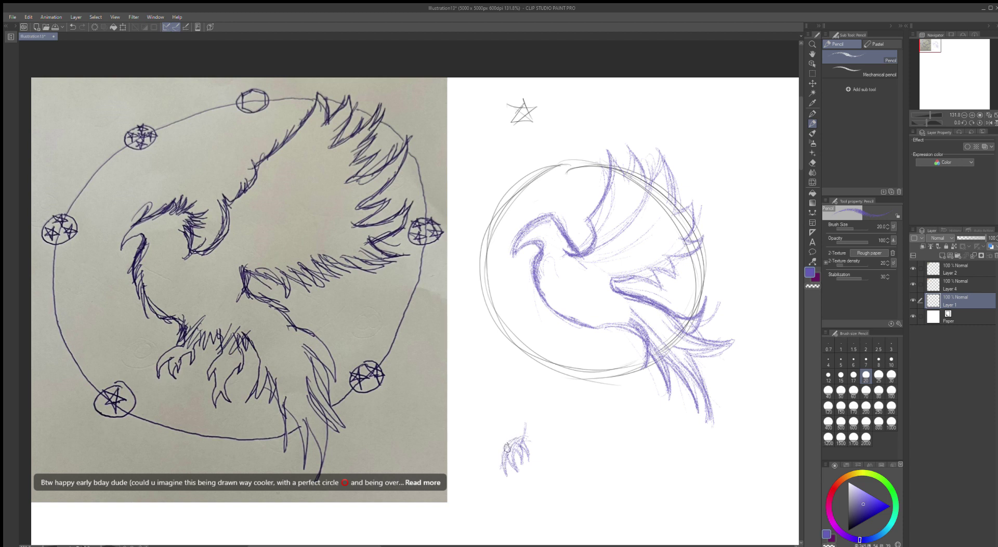
drag(522, 427, 518, 437)
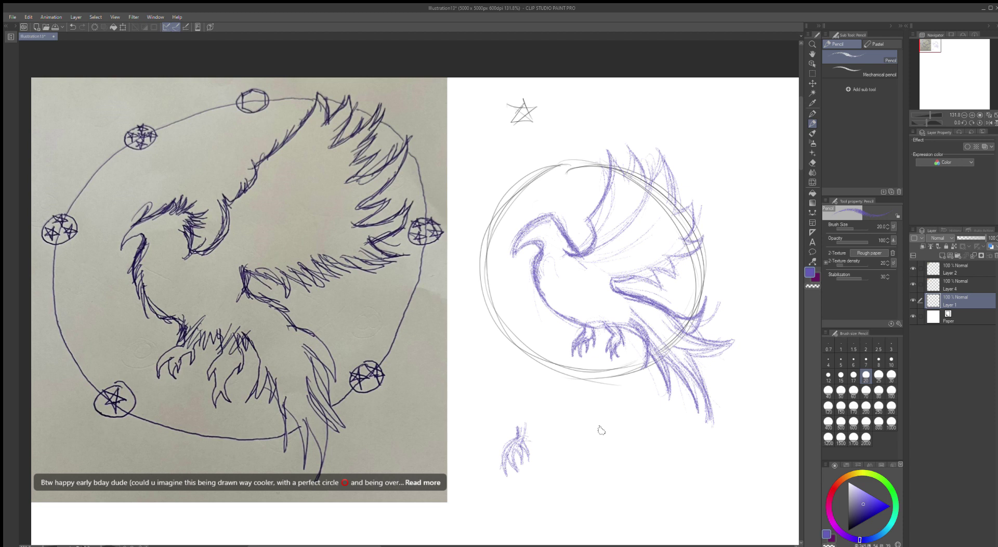
mouse_move(541, 416)
mouse_down()
mouse_move(529, 451)
mouse_move(504, 432)
mouse_move(502, 464)
mouse_up()
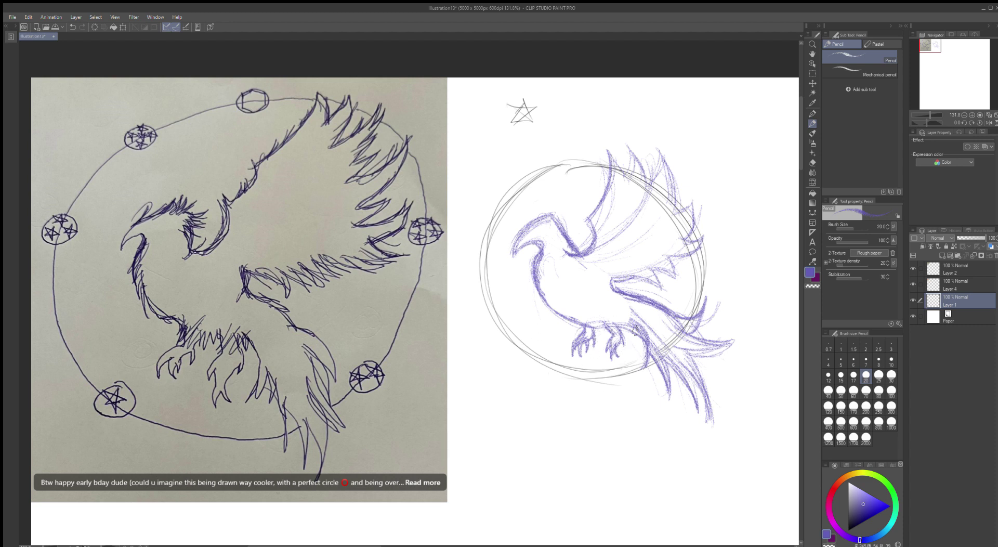
- Erase the bird's right-hand clawed foot under the belly
drag(618, 344, 618, 348)
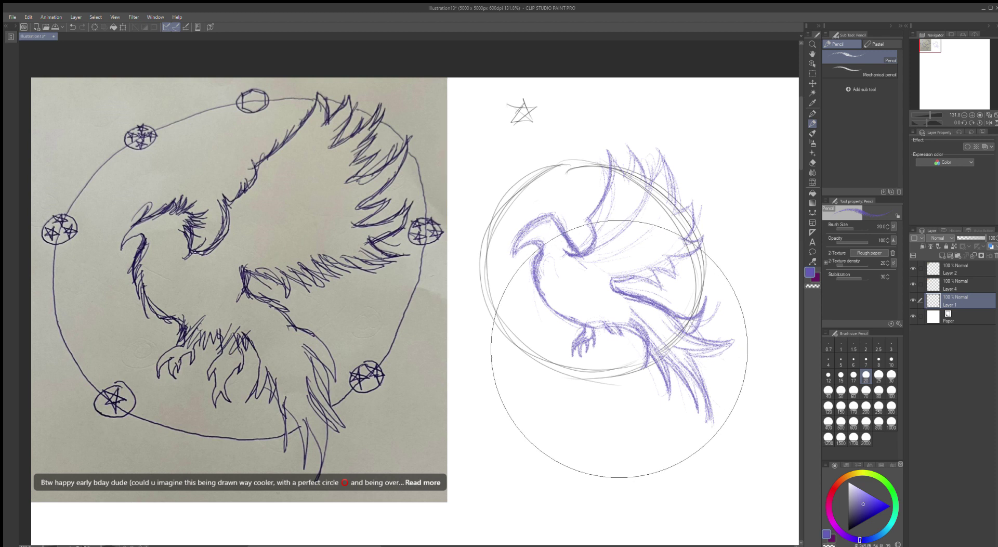
key(ctrl+z)
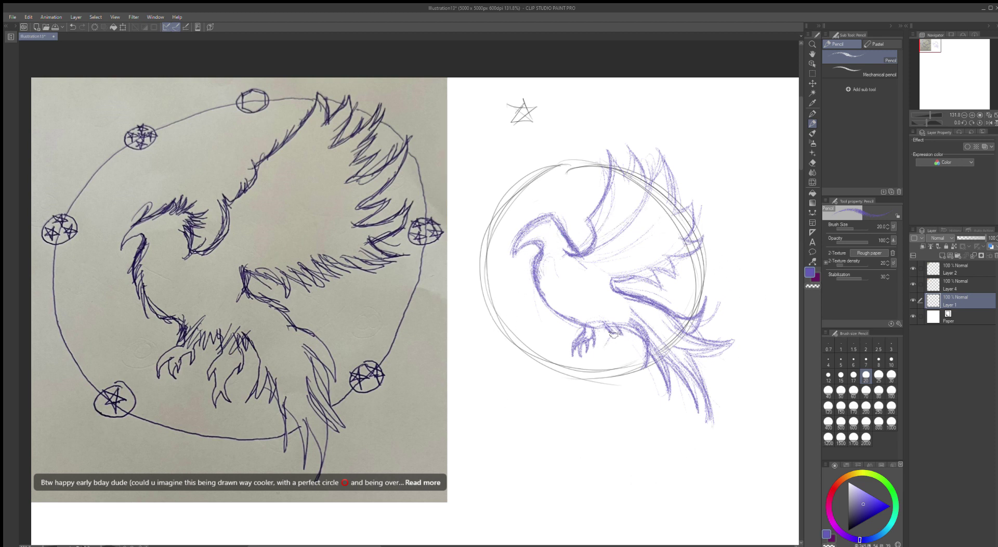
- Redraw the bird's right-hand clawed foot under the belly and undo stray changes around it
drag(614, 335, 607, 364)
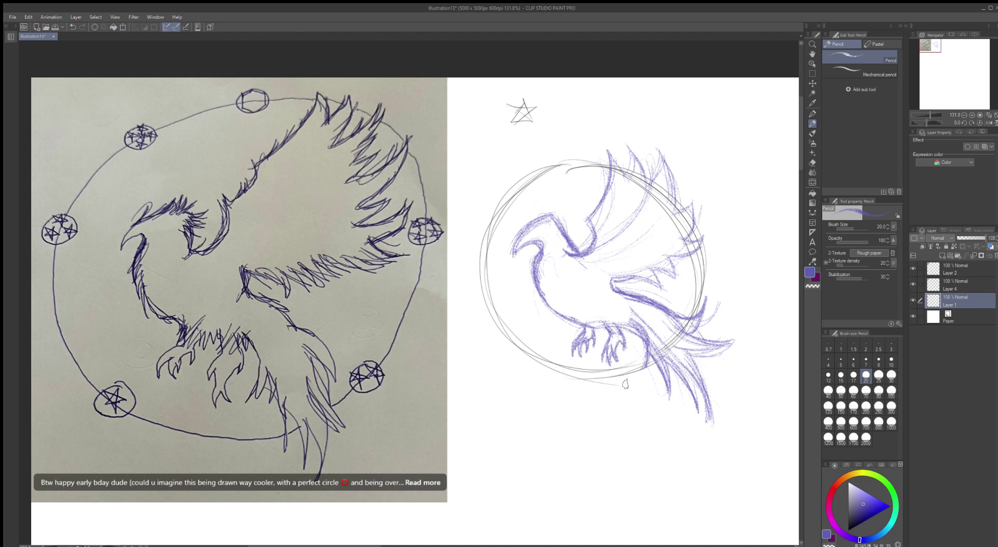
drag(628, 340, 757, 458)
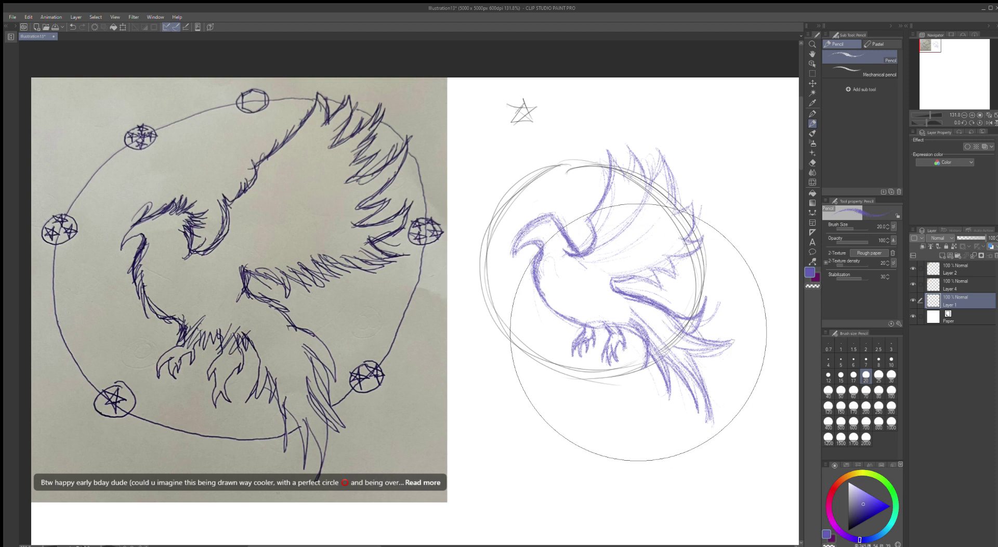
key(ctrl+z)
key(ctrl+z)
key(ctrl+z)
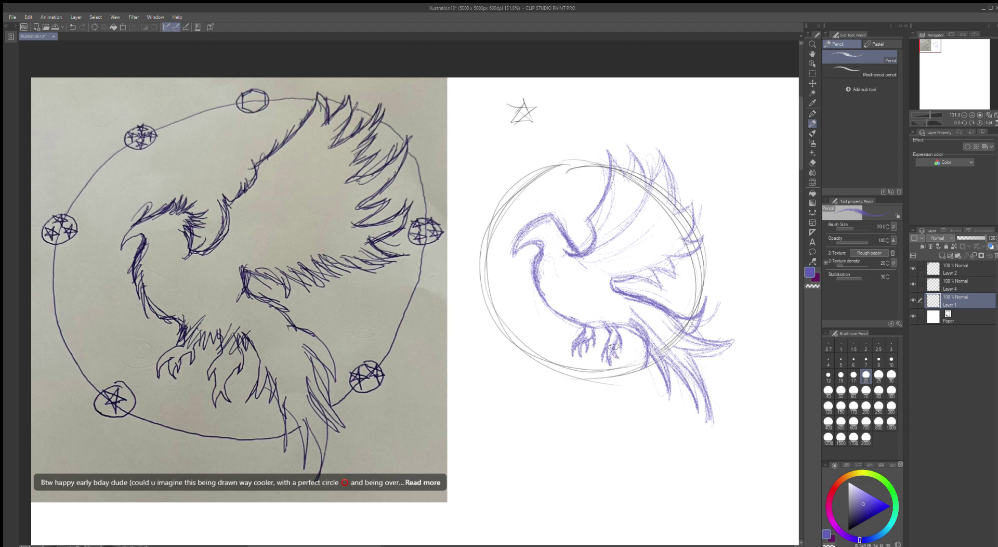
key(ctrl+y)
key(ctrl+z)
key(ctrl+z)
key(ctrl+z)
- Choose a muted orange-red and sketch spiky crest feathers along the top of the bird's head and back of the neck
click(836, 477)
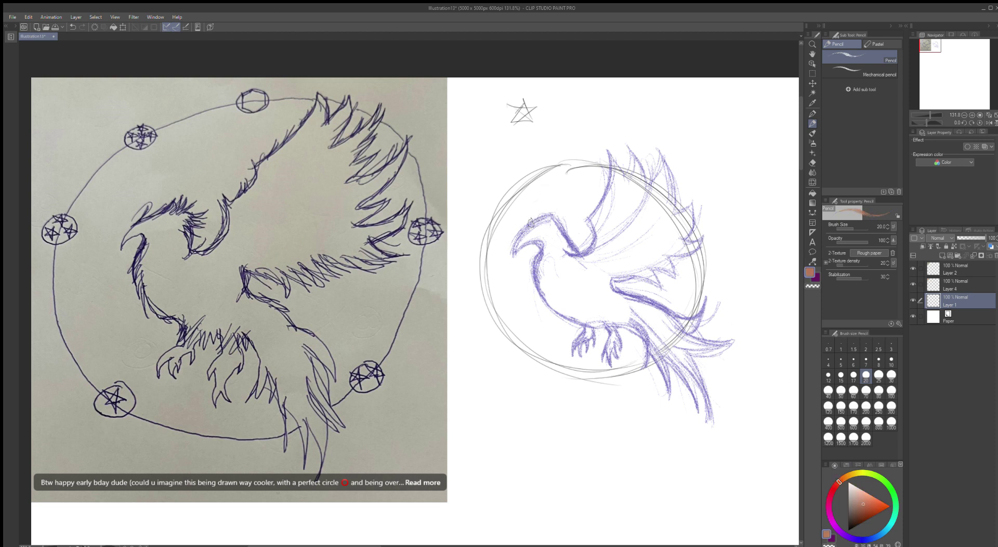
mouse_move(530, 221)
mouse_down()
mouse_move(559, 199)
mouse_move(551, 209)
mouse_move(561, 200)
mouse_move(553, 219)
mouse_move(564, 210)
mouse_move(573, 239)
mouse_up()
key(ctrl+z)
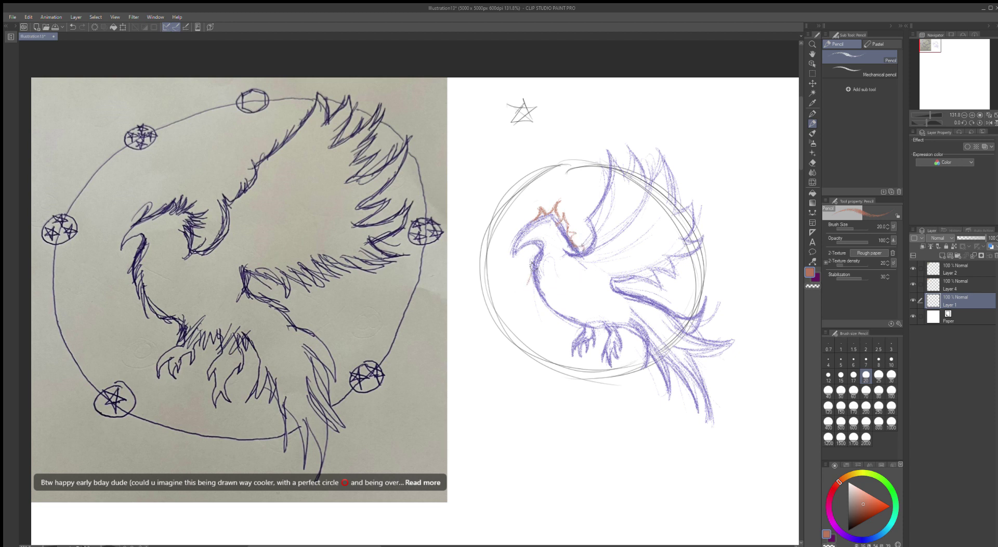
drag(532, 271, 552, 313)
mouse_move(527, 271)
mouse_down()
mouse_move(531, 299)
mouse_move(548, 304)
mouse_up()
mouse_move(545, 294)
mouse_down()
mouse_move(528, 275)
mouse_move(545, 330)
mouse_move(554, 286)
mouse_up()
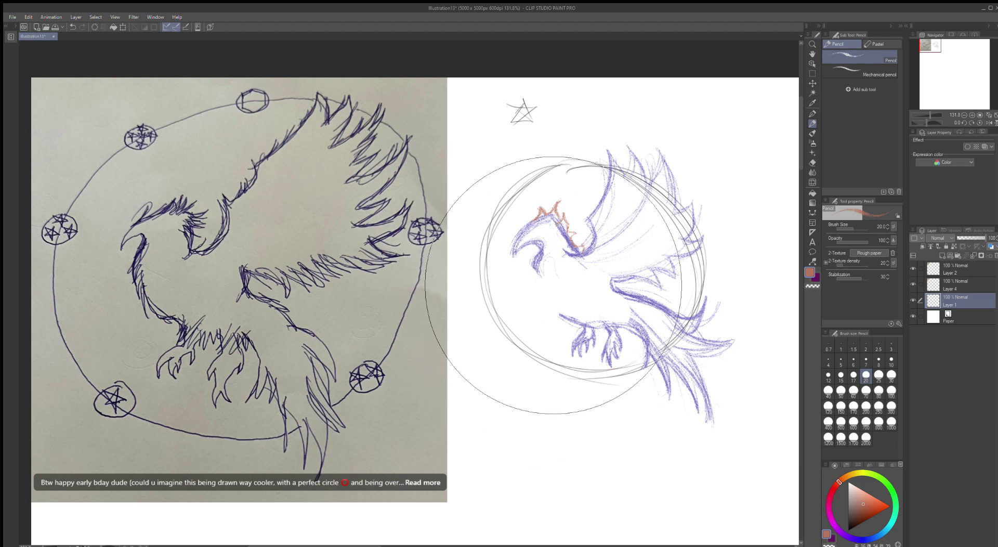
key(ctrl+z)
key(ctrl+z)
key(ctrl+z)
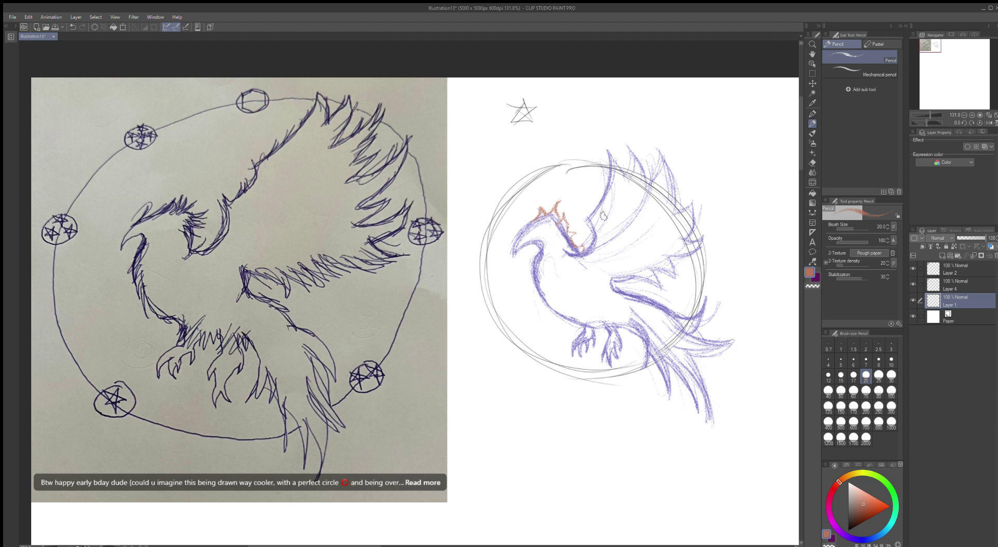
- Sketch thick orange-red feathers fanning along the raised wing's outer edge and fill in the head crest
mouse_move(603, 216)
mouse_down()
mouse_move(617, 177)
mouse_move(602, 221)
mouse_move(614, 184)
mouse_move(607, 149)
mouse_move(602, 216)
mouse_up()
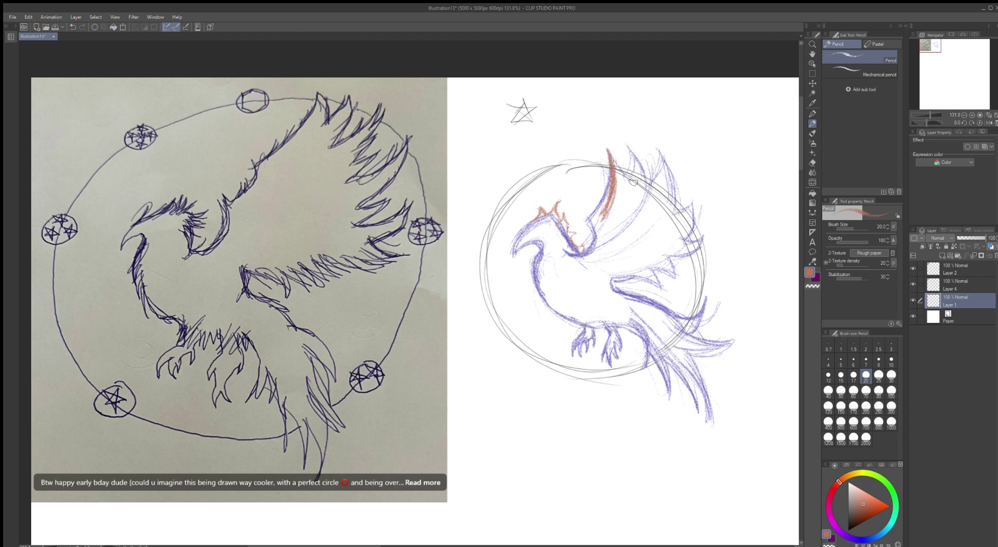
drag(630, 164, 614, 227)
mouse_move(629, 149)
mouse_down()
mouse_move(613, 211)
mouse_move(634, 151)
mouse_move(623, 200)
mouse_move(666, 172)
mouse_move(647, 196)
mouse_move(660, 155)
mouse_move(626, 233)
mouse_move(693, 187)
mouse_move(659, 224)
mouse_move(670, 189)
mouse_move(675, 199)
mouse_move(652, 231)
mouse_move(700, 198)
mouse_move(636, 243)
mouse_move(690, 199)
mouse_move(641, 237)
mouse_move(686, 204)
mouse_move(652, 240)
mouse_move(689, 204)
mouse_move(645, 248)
mouse_move(697, 230)
mouse_move(703, 248)
mouse_move(698, 236)
mouse_move(668, 246)
mouse_move(707, 238)
mouse_move(678, 276)
mouse_move(641, 264)
mouse_move(675, 276)
mouse_move(652, 266)
mouse_move(661, 266)
mouse_move(668, 278)
mouse_move(642, 273)
mouse_move(681, 281)
mouse_move(608, 283)
mouse_up()
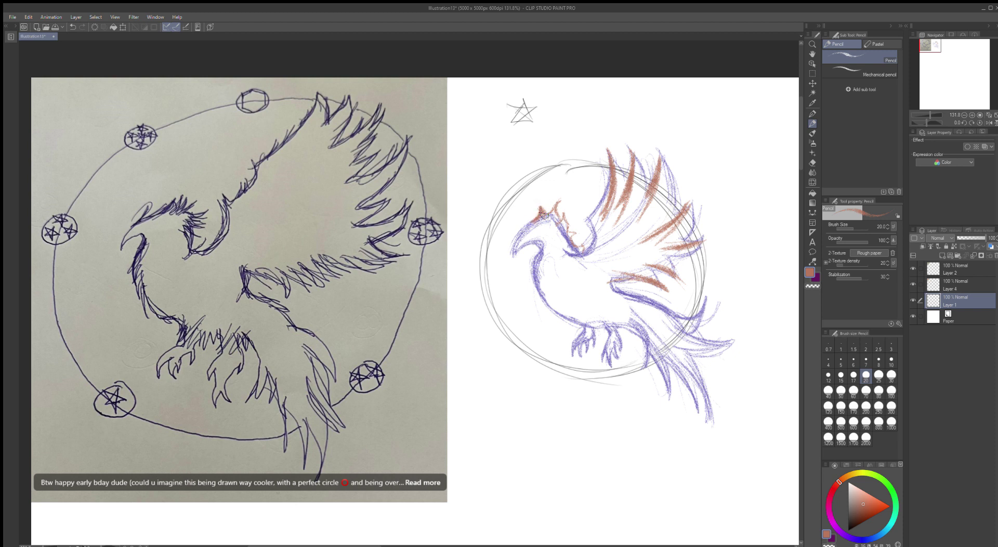
drag(554, 206, 560, 220)
- Sketch long orange-red feathers curving down over the lower part of the tail
drag(629, 323, 648, 367)
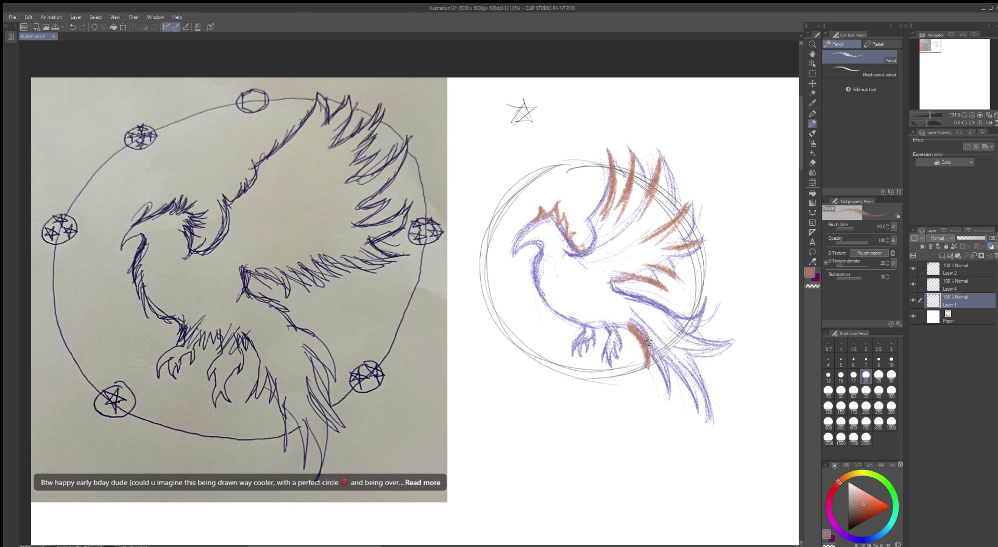
drag(647, 343, 671, 395)
drag(662, 356, 694, 403)
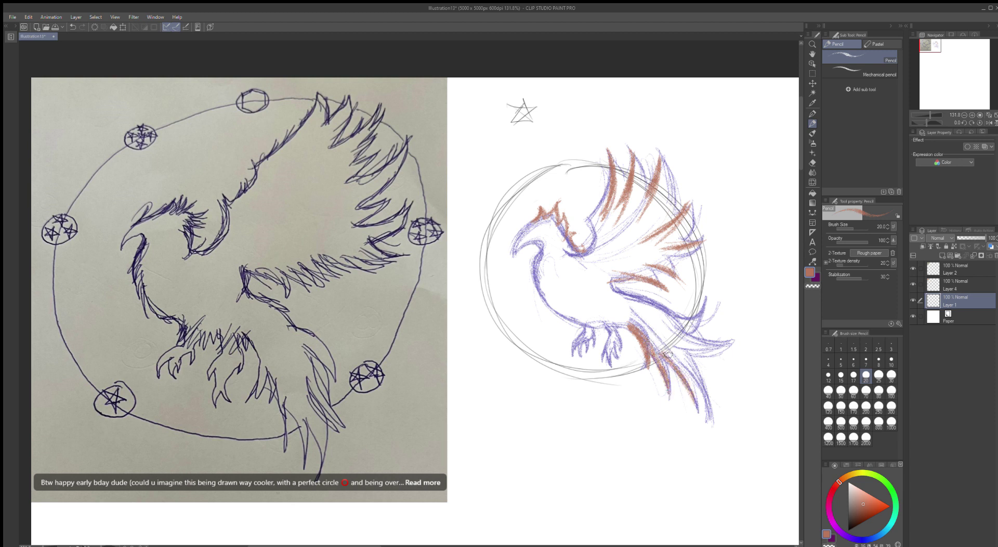
drag(678, 361, 714, 419)
- Sketch orange-red feathers sweeping outward across the upper tail, redoing the first attempt at the outermost one
drag(692, 352, 741, 333)
drag(674, 346, 732, 336)
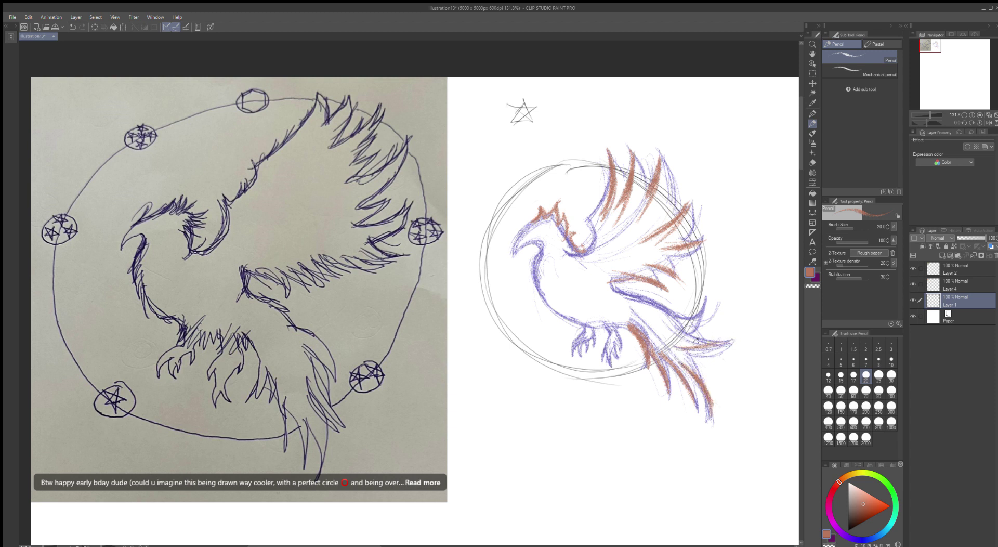
key(ctrl+z)
key(ctrl+z)
mouse_move(687, 342)
mouse_down()
mouse_move(735, 352)
mouse_move(716, 345)
mouse_up()
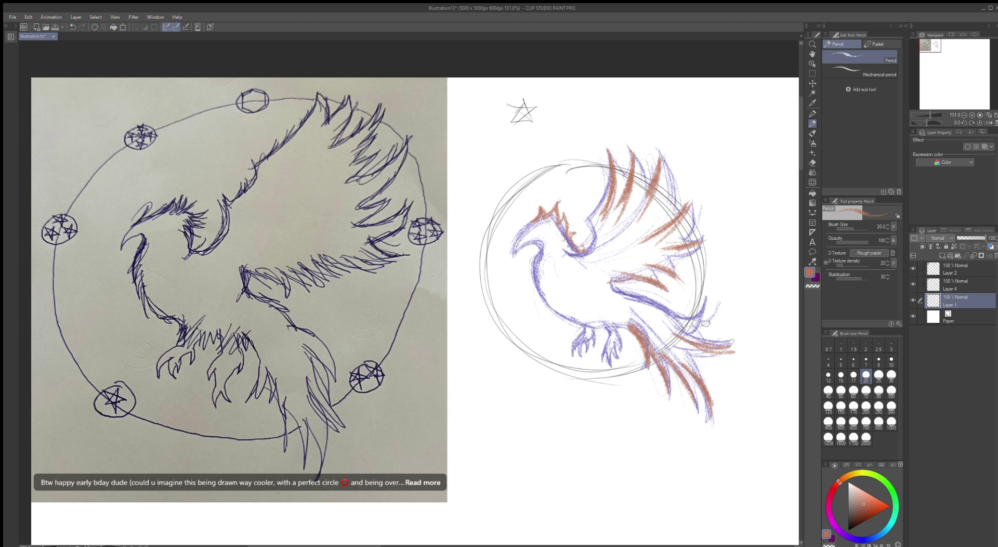
mouse_move(659, 313)
mouse_down()
mouse_move(708, 309)
mouse_move(688, 323)
mouse_move(672, 319)
mouse_move(704, 304)
mouse_move(657, 315)
mouse_move(710, 305)
mouse_move(695, 321)
mouse_move(650, 323)
mouse_move(673, 312)
mouse_move(617, 297)
mouse_move(680, 321)
mouse_move(643, 307)
mouse_move(681, 329)
mouse_move(626, 307)
mouse_move(688, 340)
mouse_move(685, 326)
mouse_move(664, 333)
mouse_move(623, 305)
mouse_move(687, 343)
mouse_up()
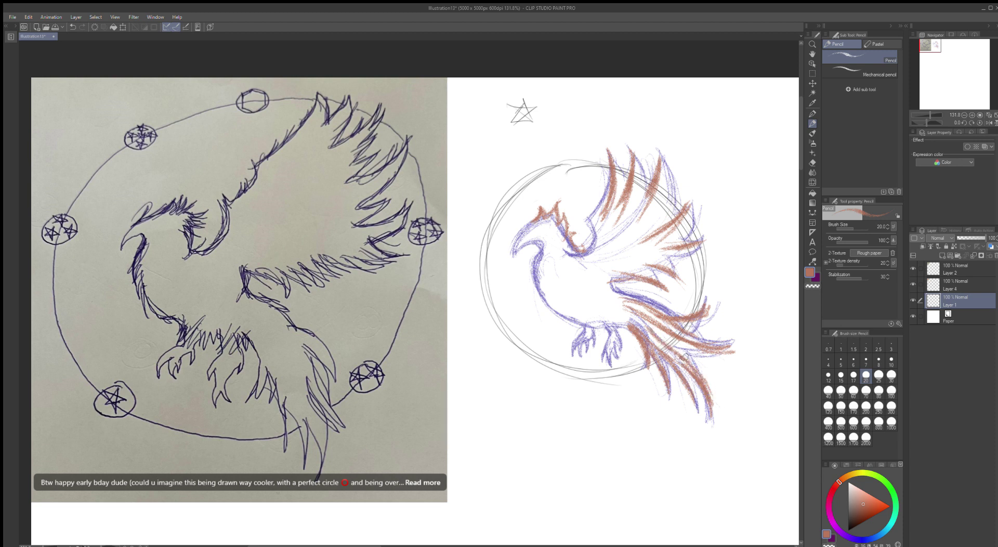
drag(671, 344, 718, 355)
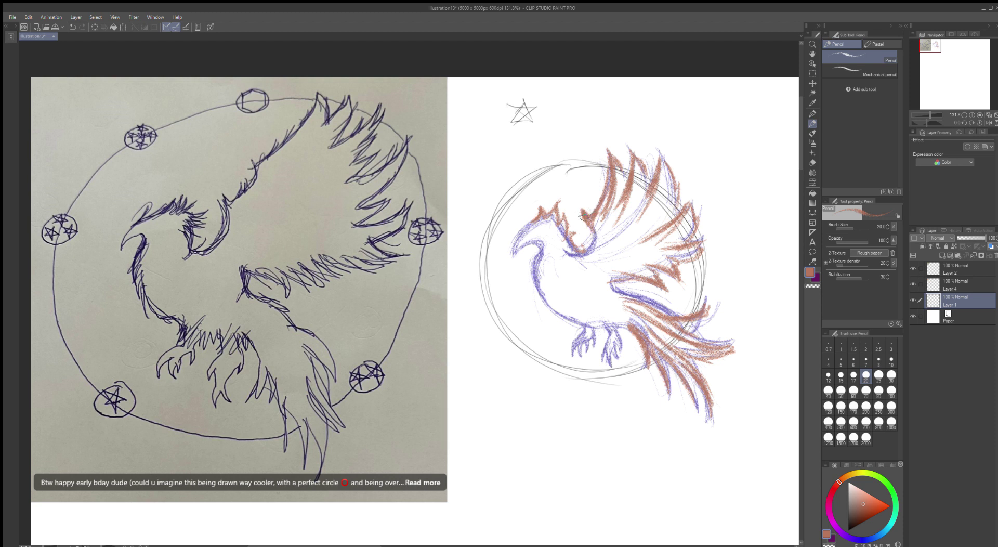
- Trace the curve between neck and wing and the top of the head in orange-red
drag(593, 232, 581, 243)
mouse_move(569, 250)
mouse_down()
mouse_move(563, 238)
mouse_move(580, 248)
mouse_up()
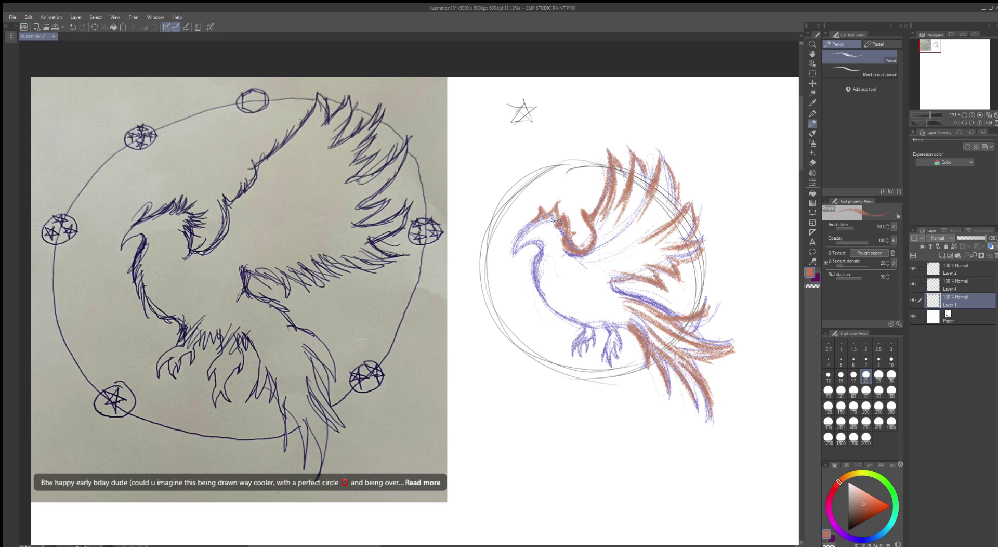
mouse_move(554, 223)
mouse_down()
mouse_move(553, 206)
mouse_move(544, 217)
mouse_move(552, 201)
mouse_up()
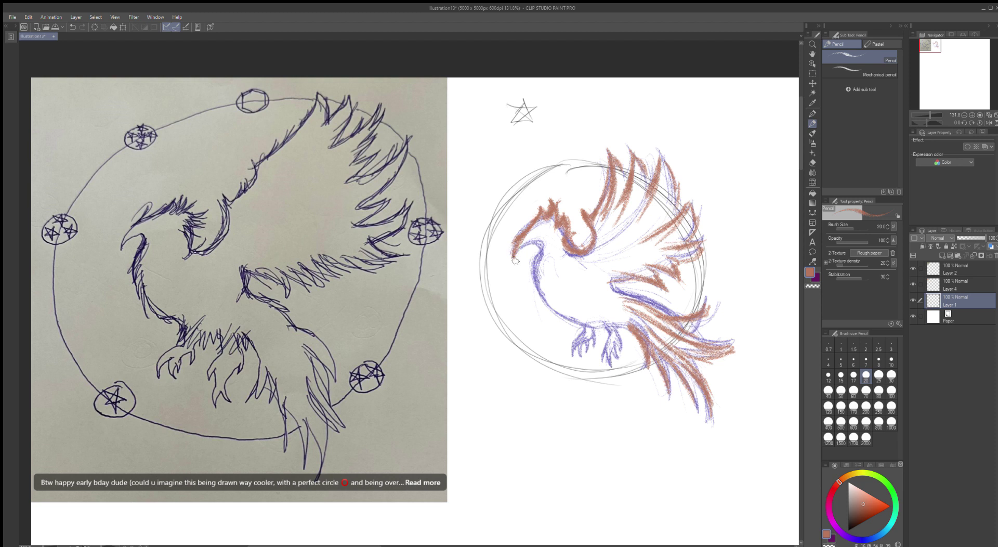
drag(514, 251, 517, 264)
mouse_move(533, 243)
mouse_down()
mouse_move(545, 262)
mouse_move(543, 303)
mouse_move(558, 319)
mouse_up()
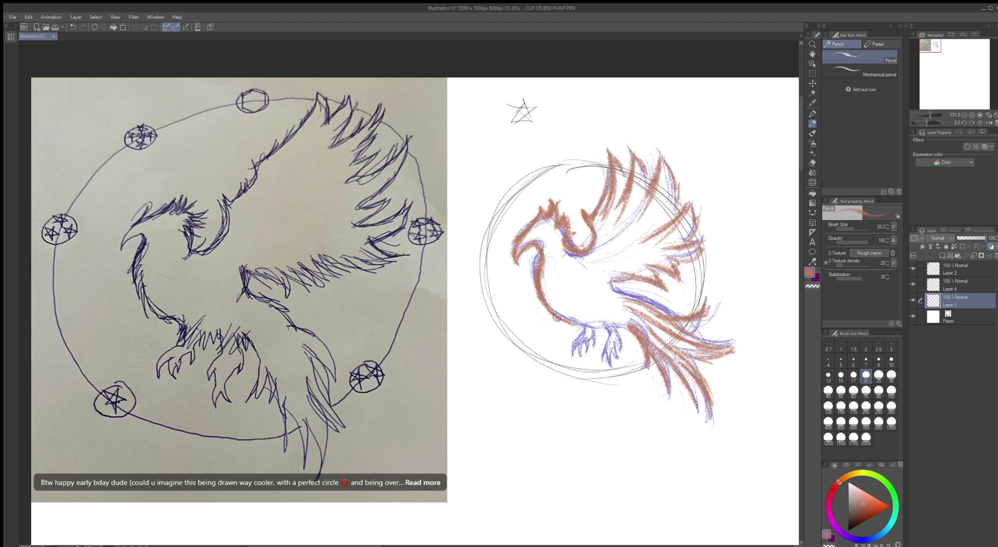
mouse_move(561, 319)
mouse_down()
mouse_move(623, 327)
mouse_move(579, 328)
mouse_up()
key(ctrl+z)
key(ctrl+z)
key(ctrl+z)
key(ctrl+z)
key(ctrl+z)
key(ctrl+z)
key(ctrl+z)
key(ctrl+z)
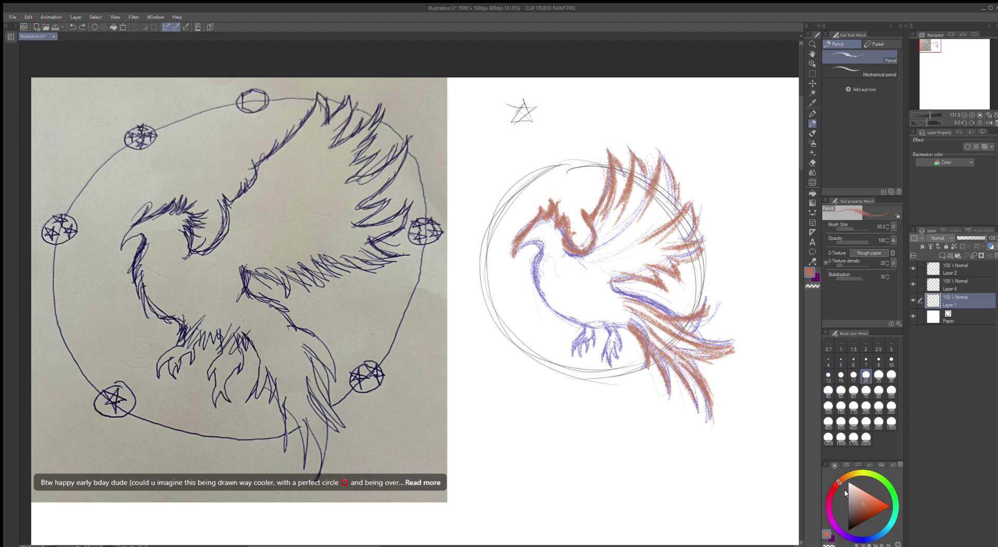
- Switch to the G-pen with a dark colour and sketch the first points of a large star behind the bird's head and chest
drag(850, 504, 845, 522)
click(811, 114)
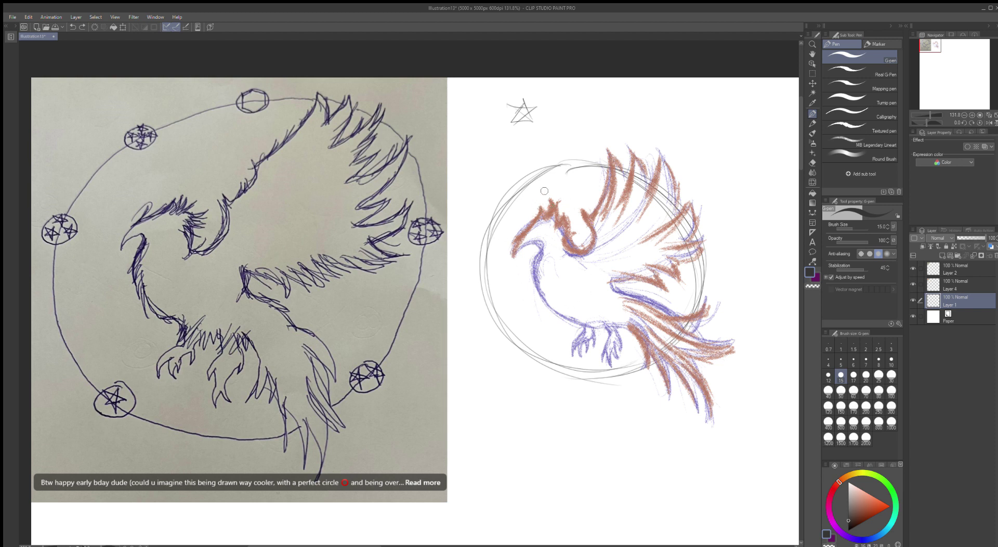
drag(549, 191, 545, 203)
drag(529, 252, 505, 306)
mouse_move(551, 183)
mouse_down()
mouse_move(522, 227)
mouse_move(525, 217)
mouse_move(509, 221)
mouse_move(532, 215)
mouse_move(494, 215)
mouse_move(538, 216)
mouse_move(467, 220)
mouse_move(515, 254)
mouse_up()
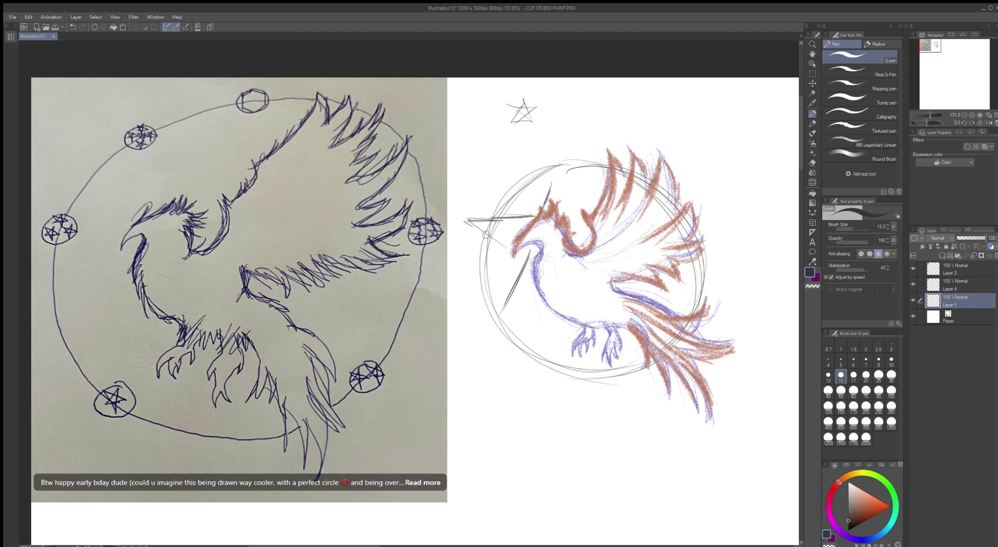
drag(474, 229, 524, 267)
drag(497, 322, 551, 305)
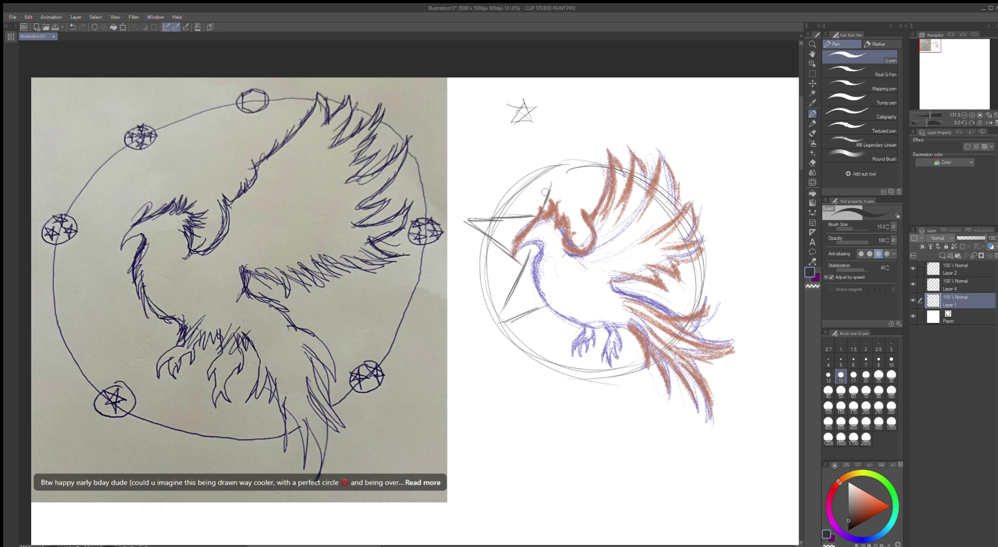
- Complete the large star's upper point and sharpen and darken its left and lower-left points
mouse_move(554, 178)
mouse_down()
mouse_move(544, 202)
mouse_move(597, 212)
mouse_up()
drag(564, 165, 596, 217)
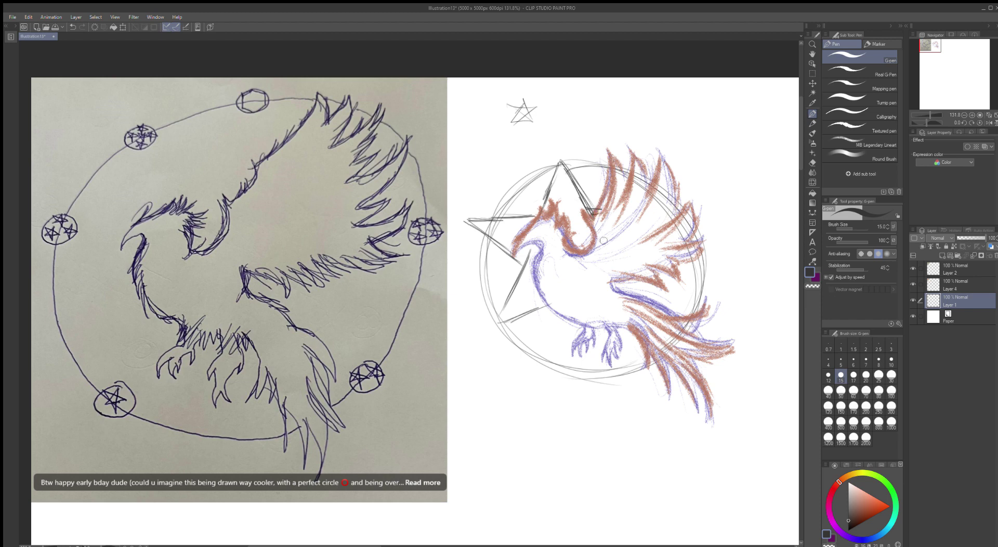
drag(550, 301, 509, 323)
drag(525, 262, 497, 328)
drag(516, 278, 496, 333)
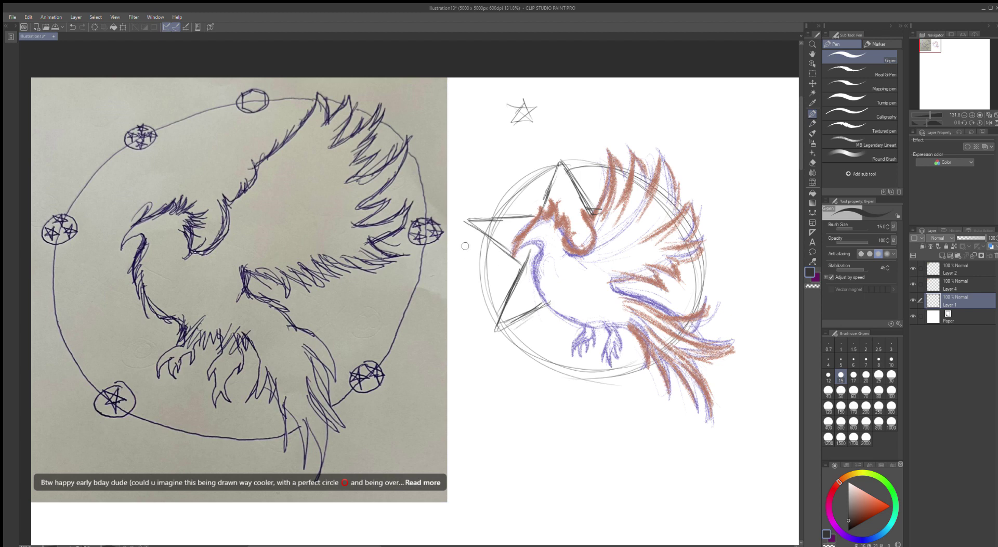
mouse_move(461, 218)
mouse_down()
mouse_move(511, 256)
mouse_move(459, 217)
mouse_move(528, 221)
mouse_move(475, 220)
mouse_move(533, 215)
mouse_move(561, 155)
mouse_move(592, 208)
mouse_up()
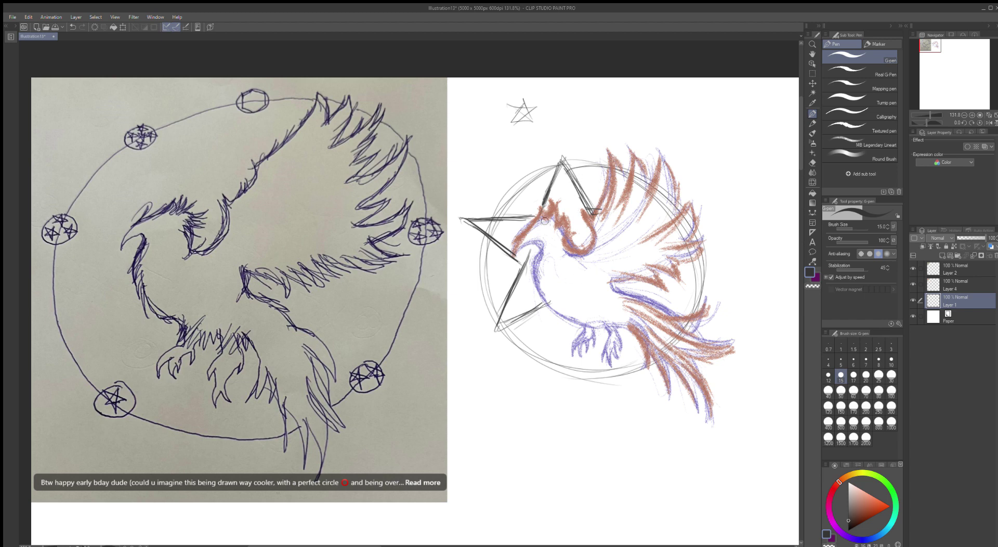
- Ink a bold dark curve along the bird's throat, chest and belly
mouse_move(536, 217)
mouse_down()
mouse_move(516, 251)
mouse_move(545, 242)
mouse_move(538, 287)
mouse_move(575, 332)
mouse_up()
mouse_move(541, 258)
mouse_down()
mouse_move(566, 318)
mouse_move(609, 328)
mouse_move(543, 262)
mouse_up()
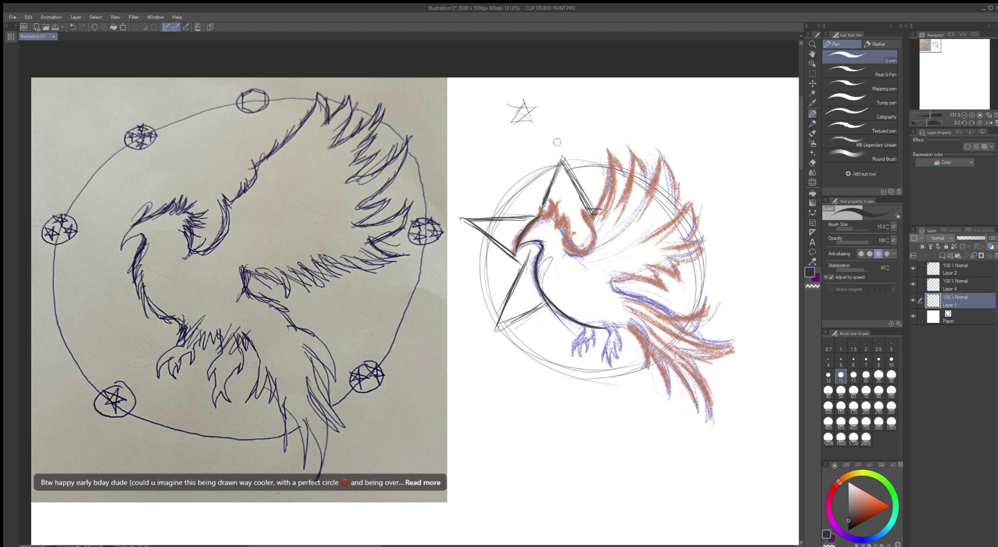
- Draw small stars beside the large star's points: one at the upper point, two at the left and three at the lower left
mouse_move(559, 133)
mouse_down()
mouse_move(555, 148)
mouse_move(566, 146)
mouse_move(557, 143)
mouse_up()
mouse_move(460, 205)
mouse_down()
mouse_move(482, 196)
mouse_move(466, 208)
mouse_up()
drag(479, 311, 481, 319)
mouse_move(466, 332)
mouse_down()
mouse_move(479, 327)
mouse_move(466, 333)
mouse_up()
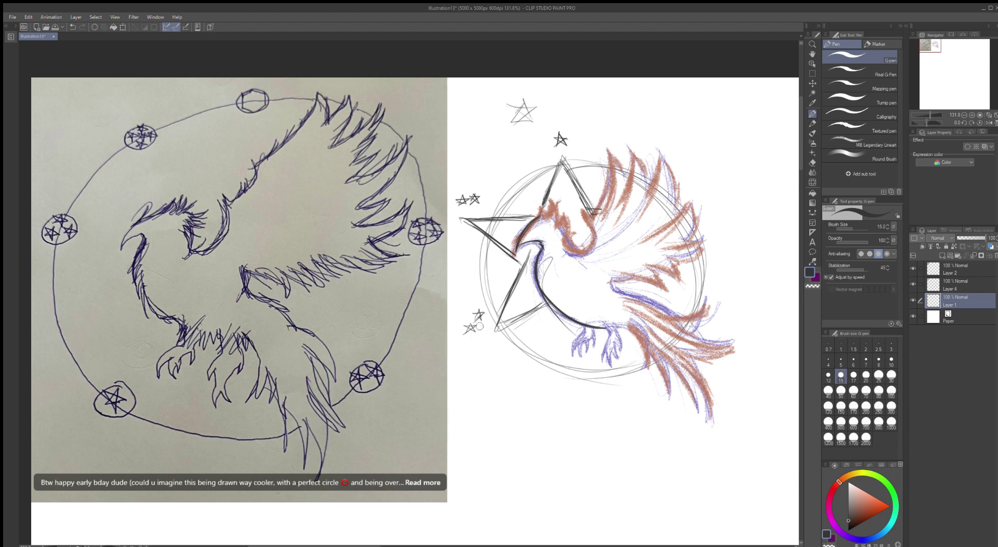
drag(487, 326, 487, 330)
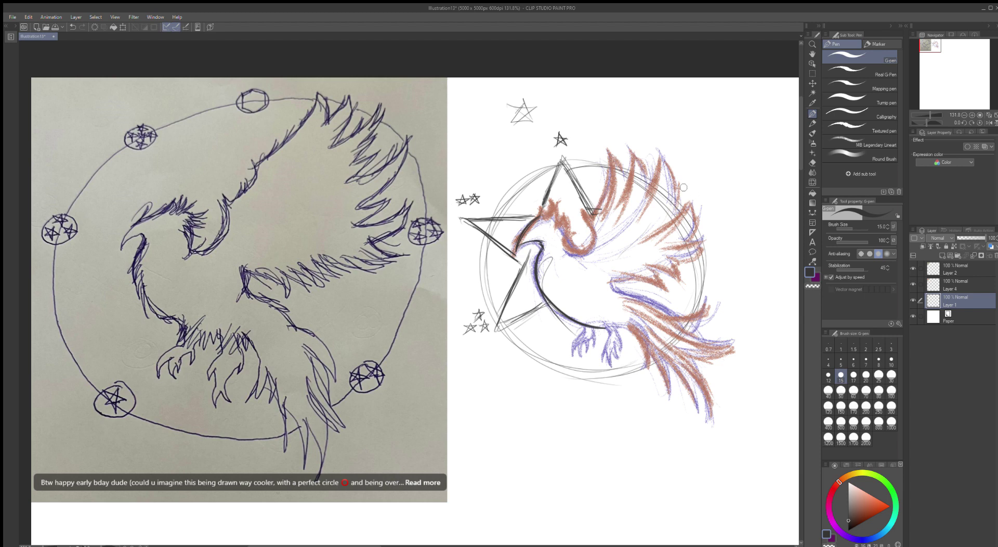
drag(684, 182, 683, 185)
drag(680, 186, 680, 192)
drag(693, 183, 691, 186)
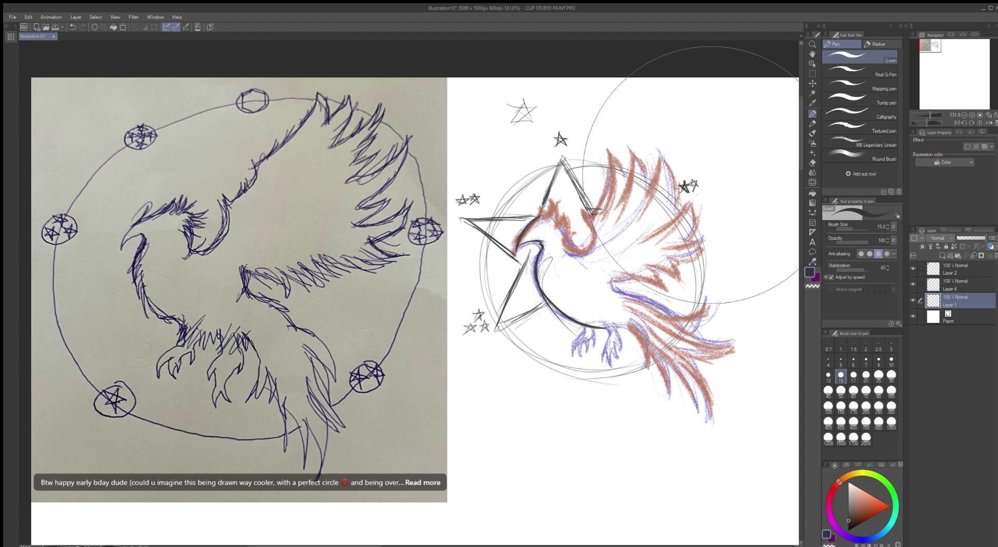
drag(698, 181, 679, 185)
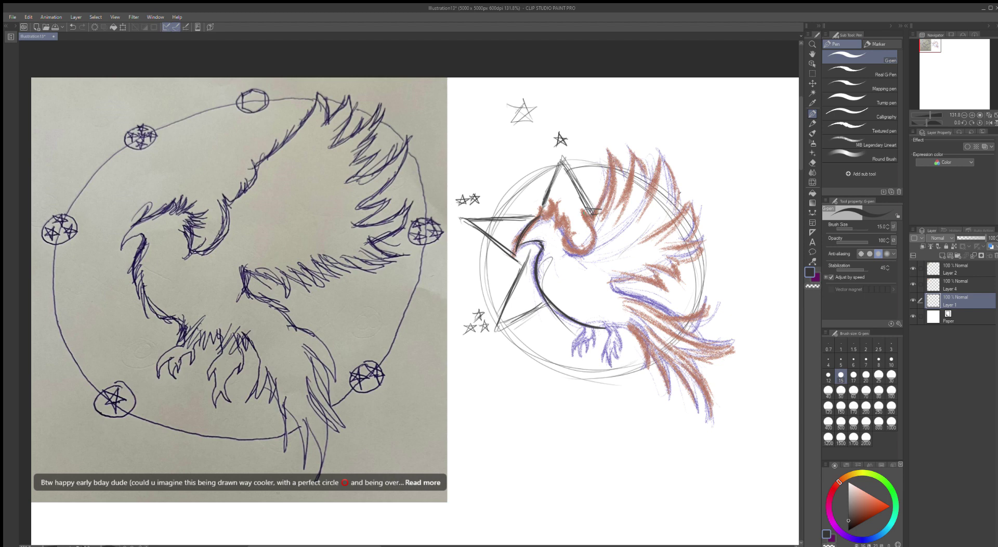
- Ink the curve from the neck base up the wing's leading edge and around the tip of the first feather
drag(584, 212, 583, 253)
mouse_move(582, 210)
mouse_down()
mouse_move(611, 177)
mouse_move(605, 154)
mouse_up()
mouse_move(605, 195)
mouse_down()
mouse_move(607, 147)
mouse_move(635, 184)
mouse_up()
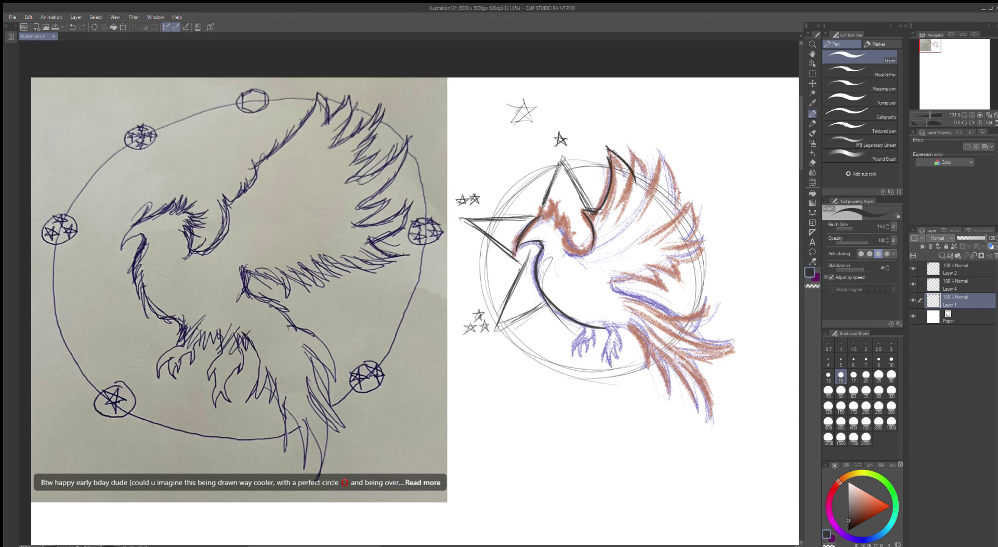
- Ink bold pointed feathers along the wing's upper outer edge, reworking the second feather into a longer, wider shape
mouse_move(609, 150)
mouse_down()
mouse_move(632, 179)
mouse_move(622, 132)
mouse_move(634, 143)
mouse_move(652, 194)
mouse_up()
drag(634, 139, 662, 199)
mouse_move(647, 154)
mouse_down()
mouse_move(662, 202)
mouse_move(673, 157)
mouse_up()
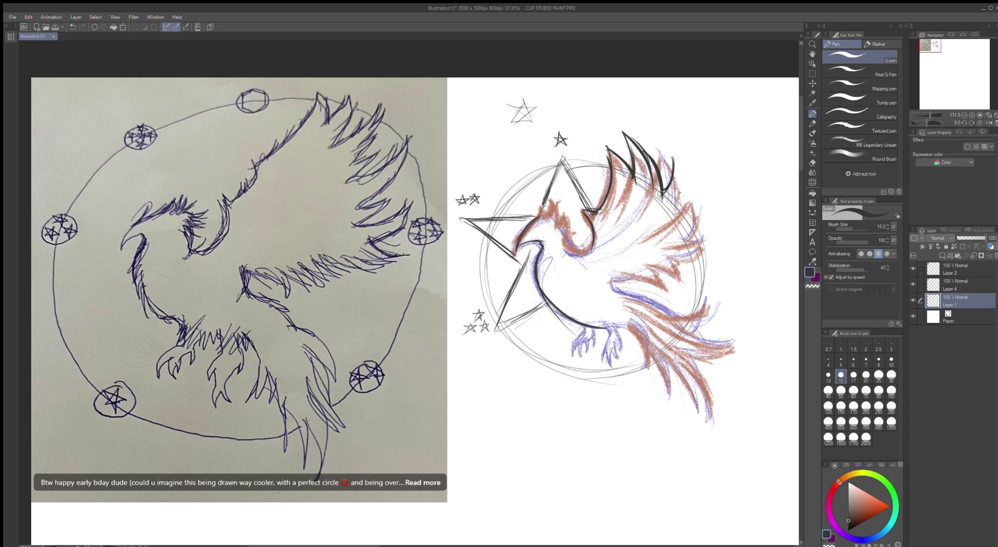
mouse_move(663, 197)
mouse_down()
mouse_move(684, 197)
mouse_move(670, 226)
mouse_move(702, 206)
mouse_move(699, 247)
mouse_move(684, 256)
mouse_move(638, 153)
mouse_move(655, 196)
mouse_up()
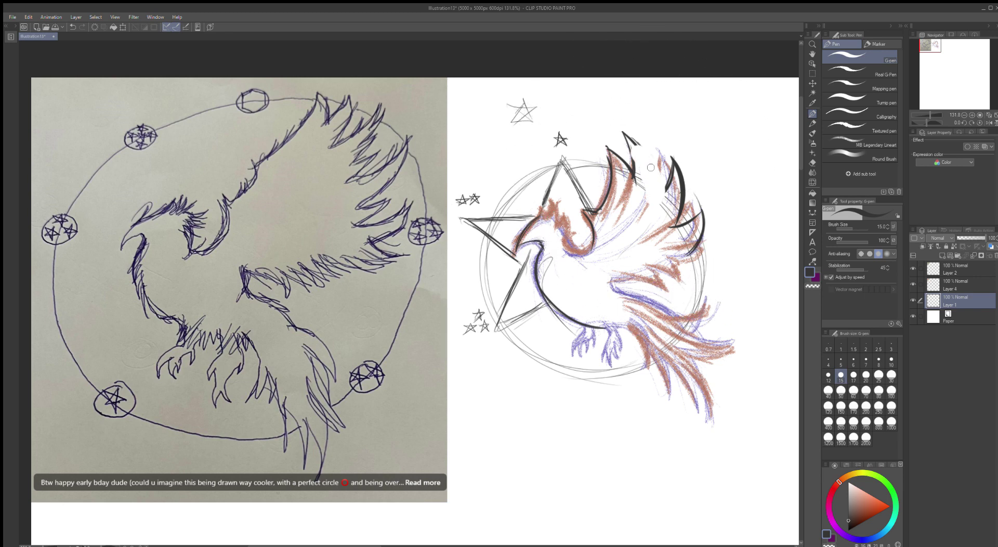
mouse_move(630, 138)
mouse_down()
mouse_move(660, 183)
mouse_move(660, 174)
mouse_move(661, 186)
mouse_move(644, 150)
mouse_move(662, 196)
mouse_move(670, 157)
mouse_move(664, 180)
mouse_up()
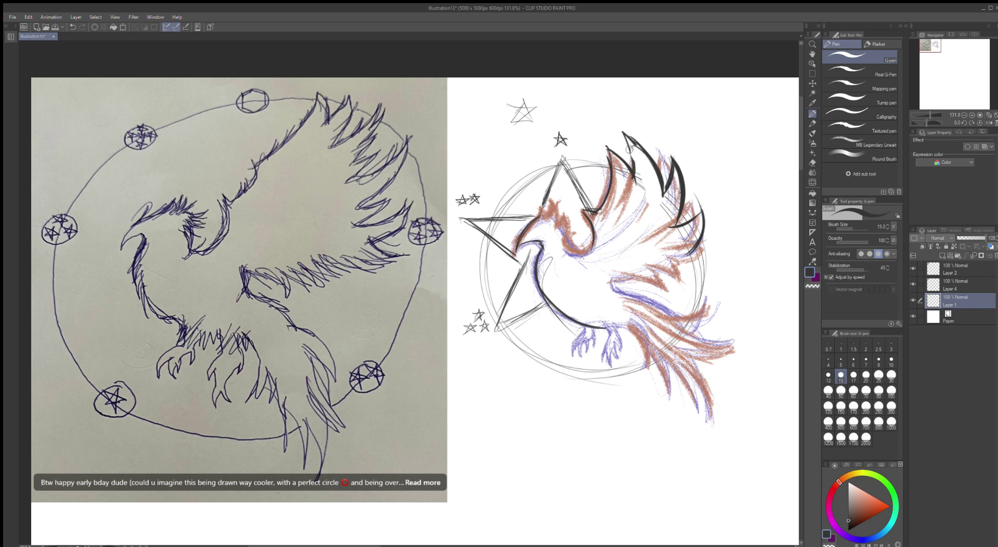
drag(623, 132, 635, 164)
mouse_move(673, 224)
mouse_down()
mouse_move(705, 205)
mouse_move(689, 254)
mouse_up()
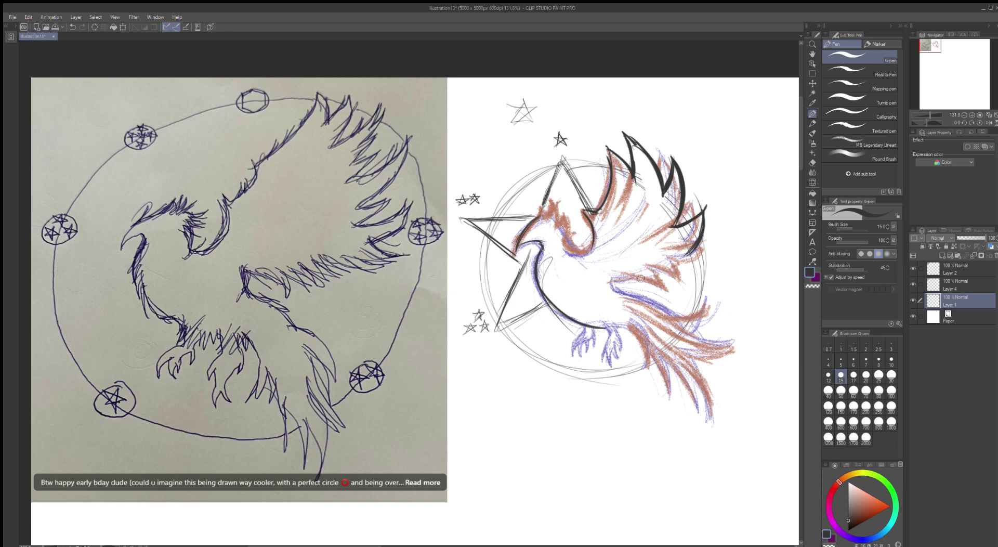
- Ink pointed feathers along the wing's lower edge and a bold curve down the back of the bird's head and neck
mouse_move(627, 278)
mouse_down()
mouse_move(666, 288)
mouse_move(654, 266)
mouse_move(667, 284)
mouse_move(652, 267)
mouse_move(677, 272)
mouse_move(676, 258)
mouse_move(703, 249)
mouse_up()
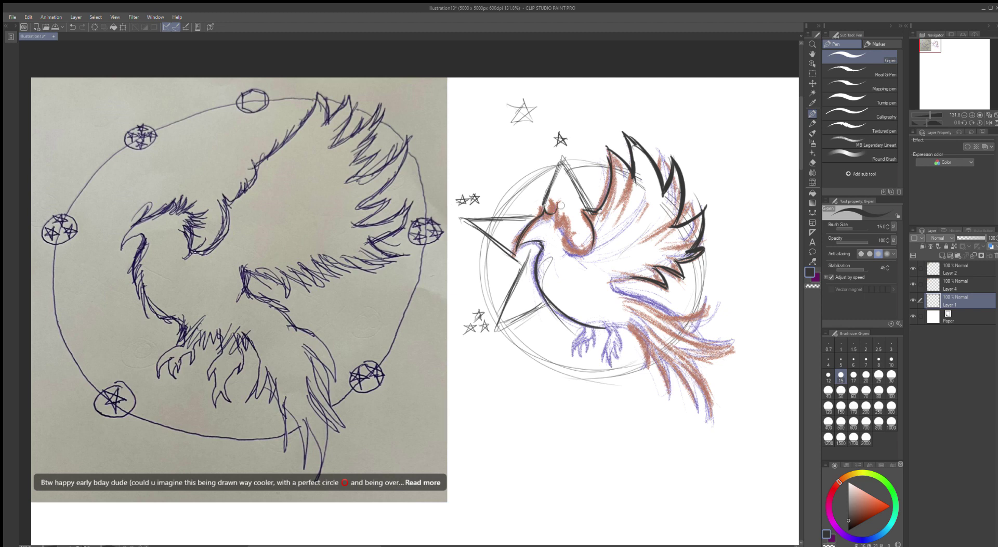
drag(560, 206, 571, 233)
drag(570, 233, 581, 247)
mouse_move(586, 251)
mouse_down()
mouse_move(594, 240)
mouse_move(567, 251)
mouse_move(592, 236)
mouse_up()
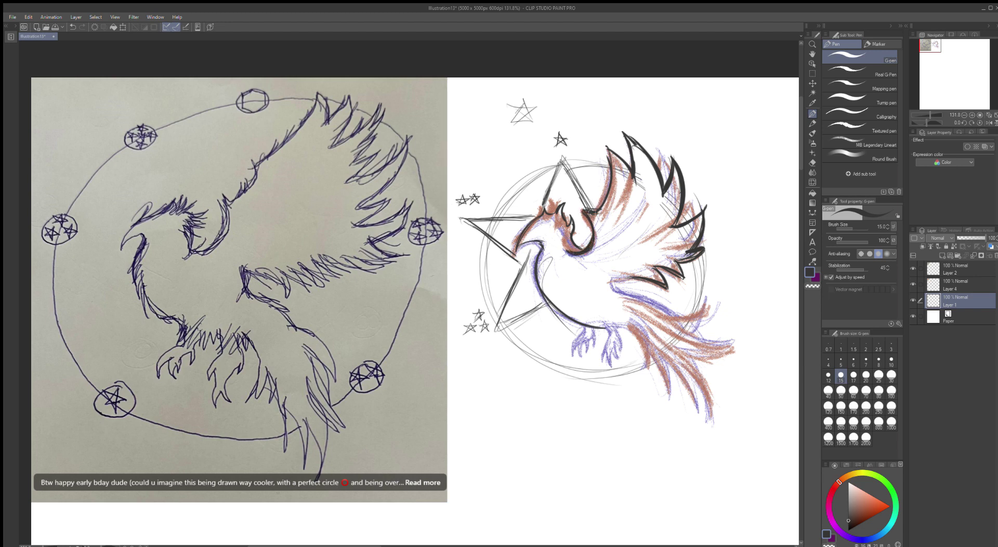
- Ink the wing's foremost feather to a point and thicken the line from the beak along the chest and belly
mouse_move(595, 216)
mouse_down()
mouse_move(617, 176)
mouse_move(613, 190)
mouse_move(605, 146)
mouse_move(604, 208)
mouse_move(621, 153)
mouse_move(627, 186)
mouse_up()
mouse_move(600, 139)
mouse_down()
mouse_move(632, 176)
mouse_move(628, 134)
mouse_move(632, 164)
mouse_move(622, 134)
mouse_move(665, 194)
mouse_up()
mouse_move(665, 194)
mouse_down()
mouse_move(674, 161)
mouse_move(663, 194)
mouse_move(676, 161)
mouse_move(674, 224)
mouse_move(699, 221)
mouse_move(705, 209)
mouse_move(671, 217)
mouse_up()
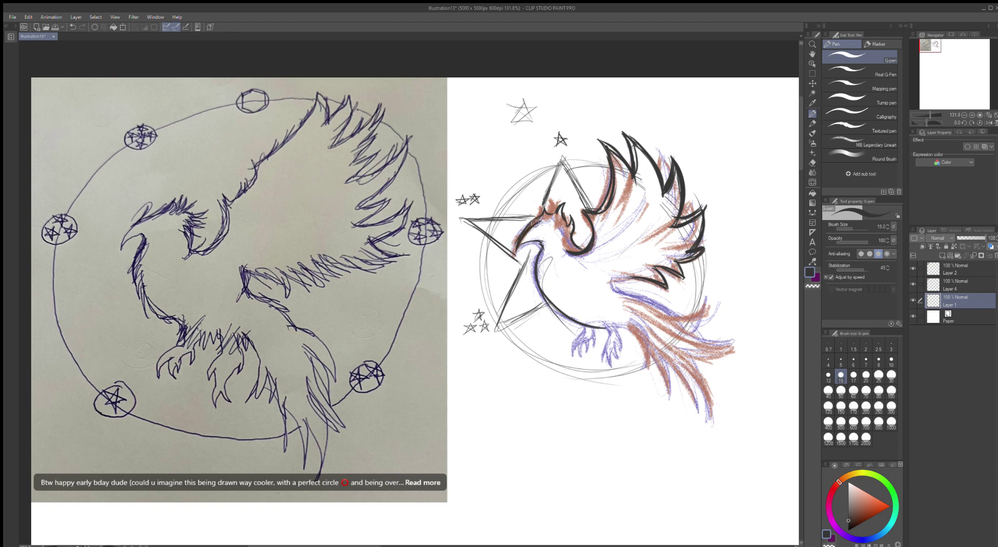
mouse_move(519, 248)
mouse_down()
mouse_move(538, 242)
mouse_move(539, 256)
mouse_up()
mouse_move(541, 252)
mouse_down()
mouse_move(543, 288)
mouse_move(605, 327)
mouse_up()
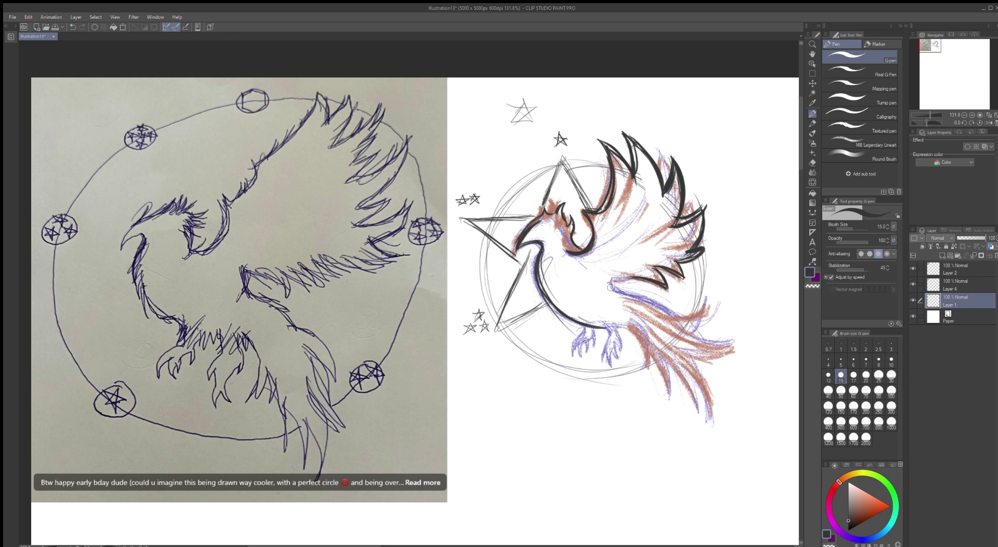
- Ink the bird's back and the pointed outer outline of the tail feathers
mouse_move(611, 280)
mouse_down()
mouse_move(620, 295)
mouse_move(678, 320)
mouse_up()
mouse_move(622, 299)
mouse_down()
mouse_move(680, 316)
mouse_move(662, 309)
mouse_move(699, 314)
mouse_move(703, 303)
mouse_move(704, 312)
mouse_move(668, 311)
mouse_move(701, 307)
mouse_move(689, 321)
mouse_move(703, 306)
mouse_move(685, 326)
mouse_move(706, 302)
mouse_move(693, 338)
mouse_move(686, 326)
mouse_move(698, 338)
mouse_move(689, 325)
mouse_move(714, 341)
mouse_move(742, 336)
mouse_move(708, 357)
mouse_move(738, 340)
mouse_move(689, 356)
mouse_move(710, 412)
mouse_up()
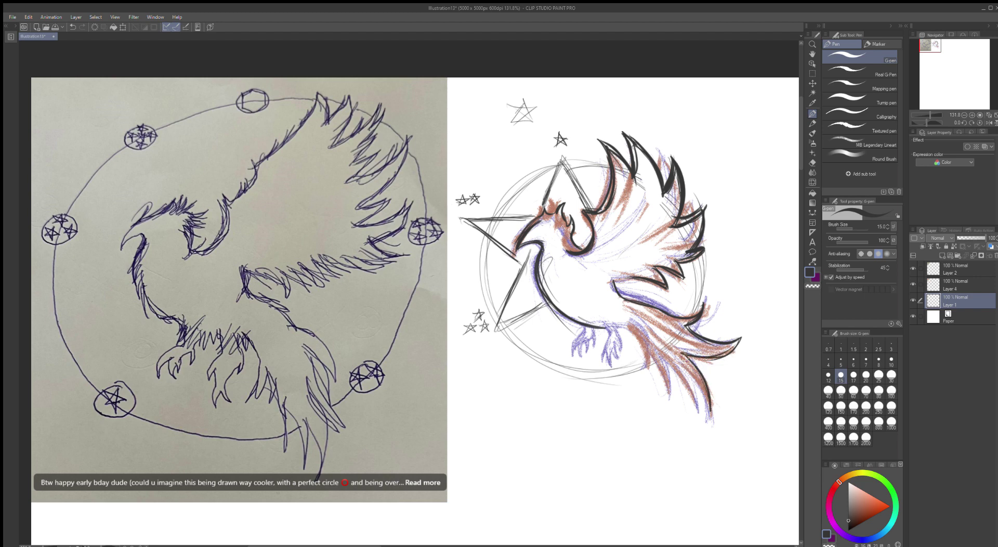
mouse_move(686, 357)
mouse_down()
mouse_move(707, 410)
mouse_move(672, 364)
mouse_move(715, 414)
mouse_up()
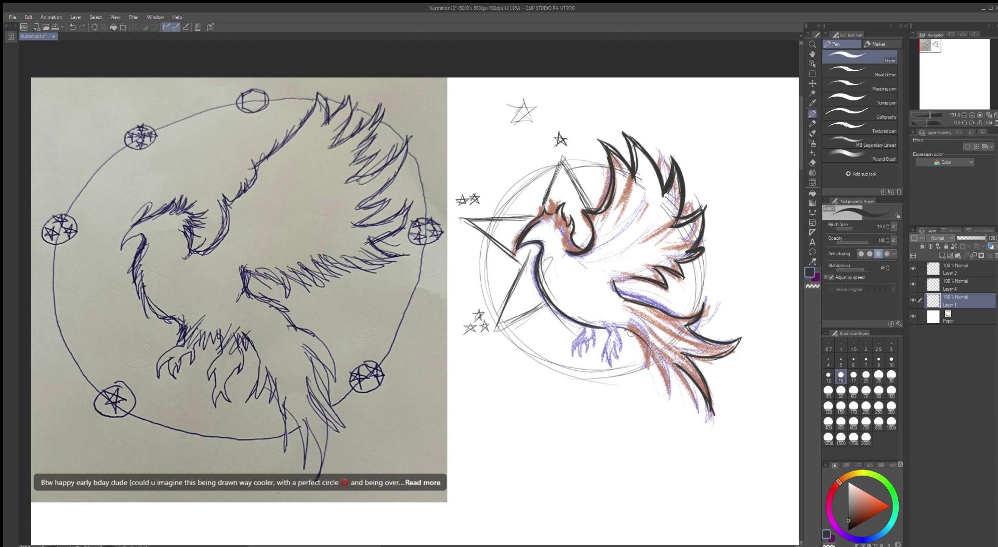
mouse_move(642, 344)
mouse_down()
mouse_move(647, 370)
mouse_move(670, 388)
mouse_move(670, 360)
mouse_move(692, 407)
mouse_move(677, 363)
mouse_up()
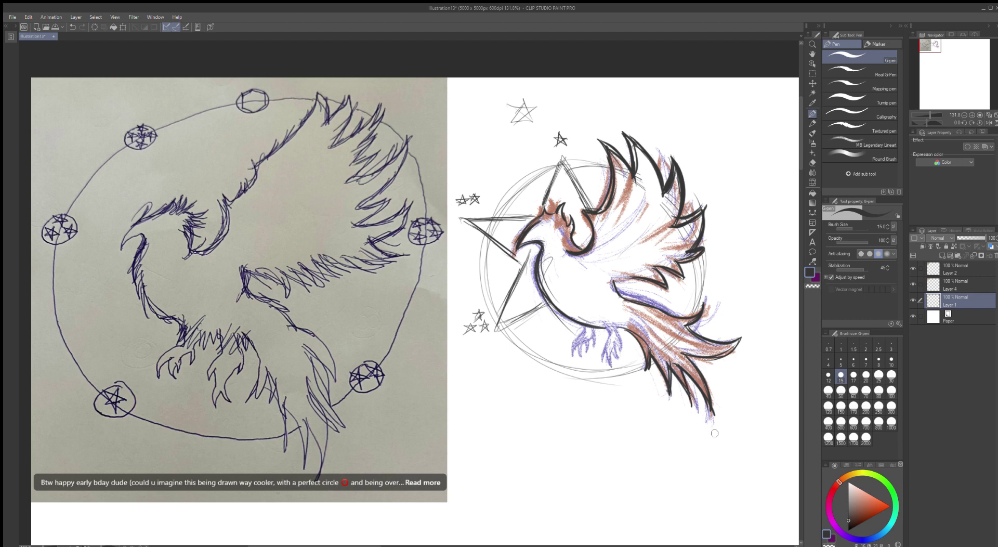
- Ink the inner dividing lines of the tail feathers from the tail base toward their tips
drag(632, 333, 660, 368)
drag(643, 332, 680, 375)
drag(649, 340, 678, 377)
mouse_move(649, 328)
mouse_down()
mouse_move(693, 355)
mouse_move(685, 356)
mouse_up()
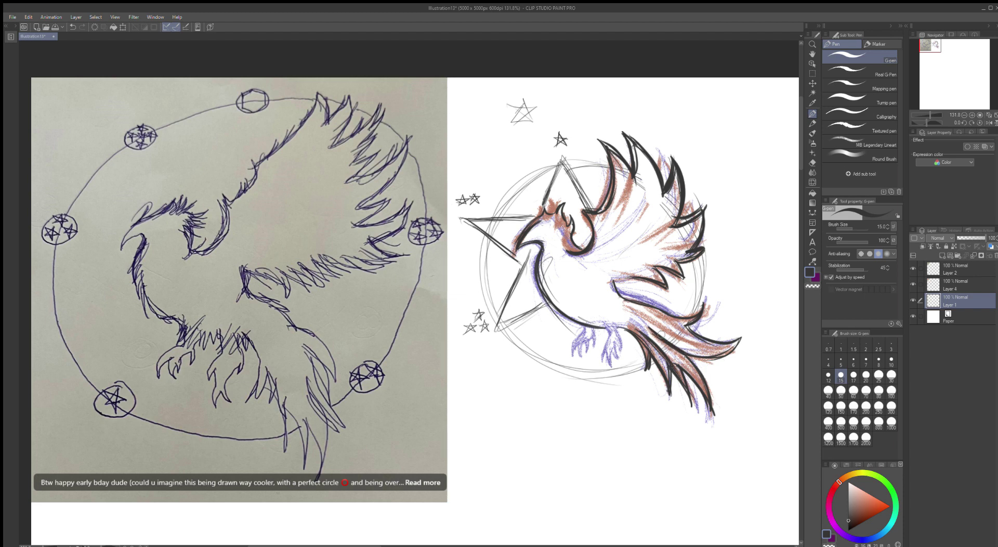
mouse_move(642, 317)
mouse_down()
mouse_move(693, 346)
mouse_move(655, 322)
mouse_move(716, 347)
mouse_move(706, 346)
mouse_move(743, 340)
mouse_up()
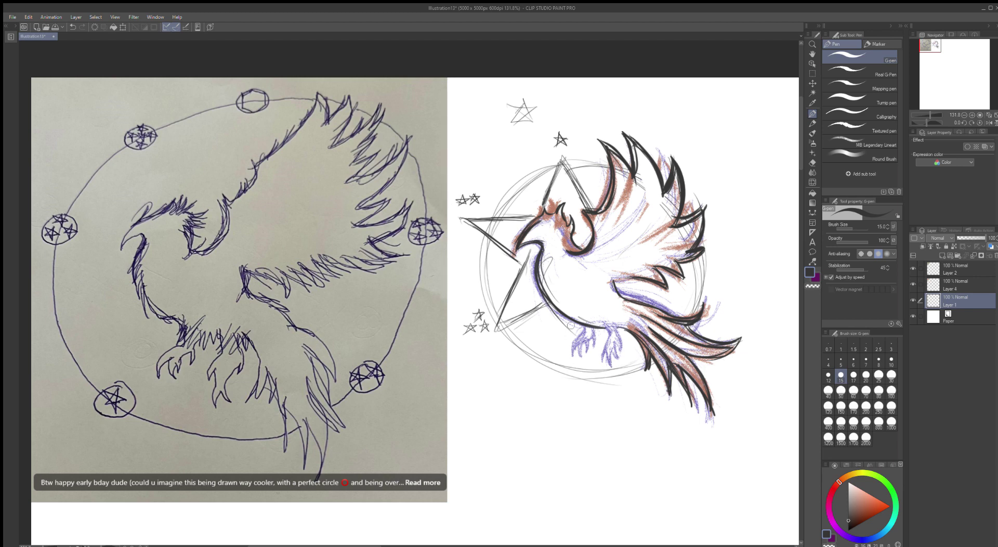
- Ink curved inner lines that extend the upper feathers down into the wing
drag(609, 151, 626, 215)
mouse_move(623, 161)
mouse_down()
mouse_move(628, 218)
mouse_move(614, 226)
mouse_up()
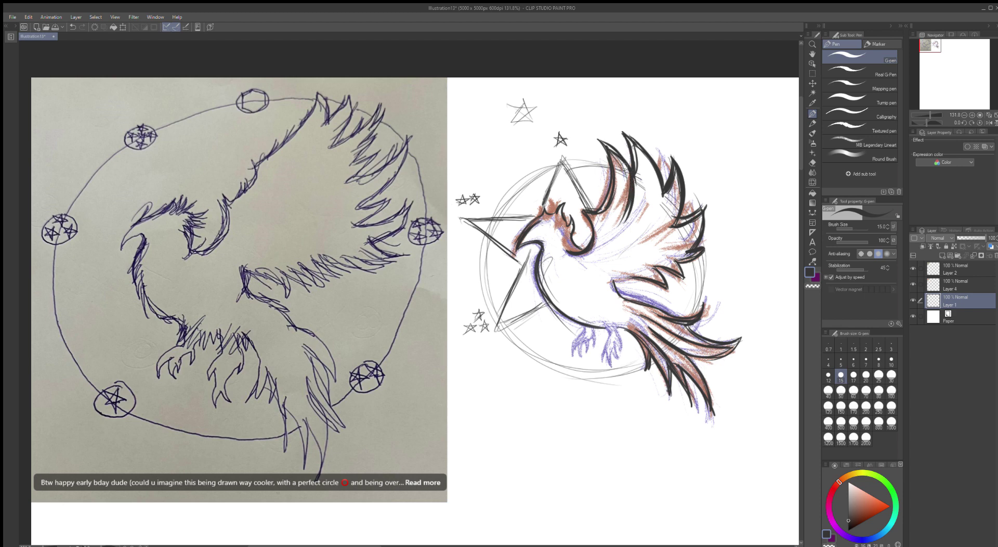
drag(625, 168, 618, 217)
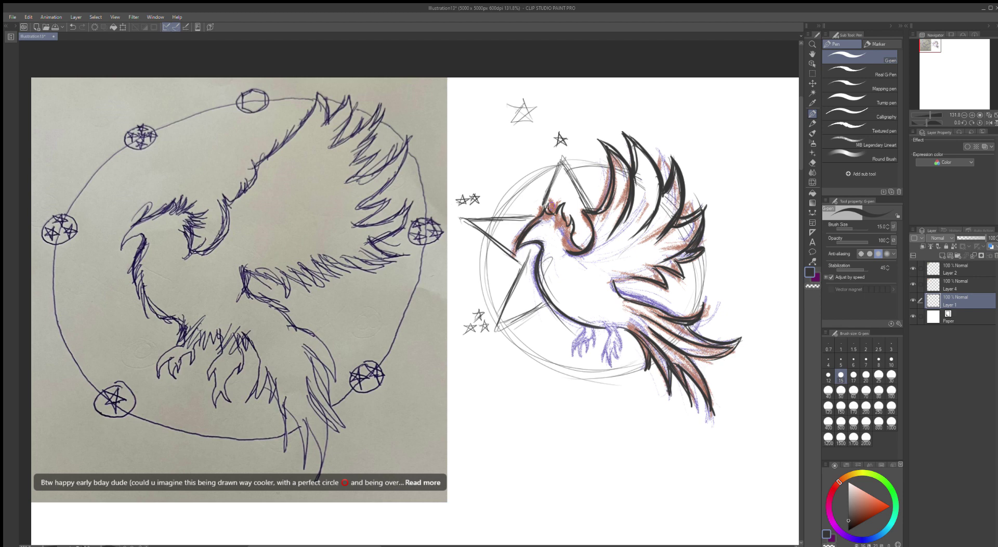
- Ink small pointed crest feathers on the bird's head and strengthen the throat, chest and belly line
mouse_move(547, 203)
mouse_down()
mouse_move(556, 215)
mouse_move(566, 206)
mouse_move(585, 248)
mouse_up()
key(ctrl+z)
key(ctrl+z)
drag(518, 247, 539, 249)
mouse_move(550, 289)
mouse_down()
mouse_move(544, 246)
mouse_move(549, 292)
mouse_up()
mouse_move(537, 249)
mouse_down()
mouse_move(550, 301)
mouse_move(602, 319)
mouse_move(571, 310)
mouse_move(574, 319)
mouse_move(623, 318)
mouse_up()
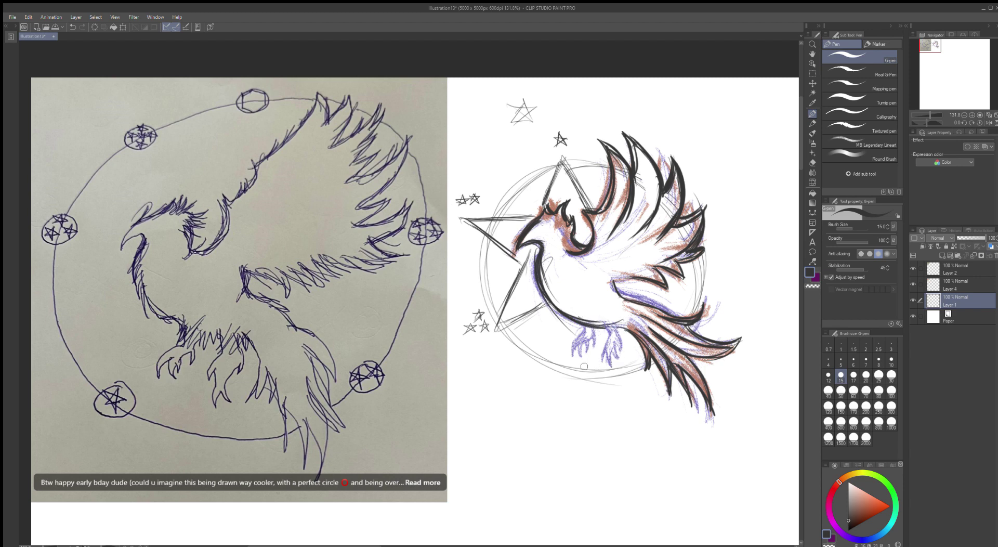
- Erase the blue rough sketch of the legs and claws under the belly
key(e)
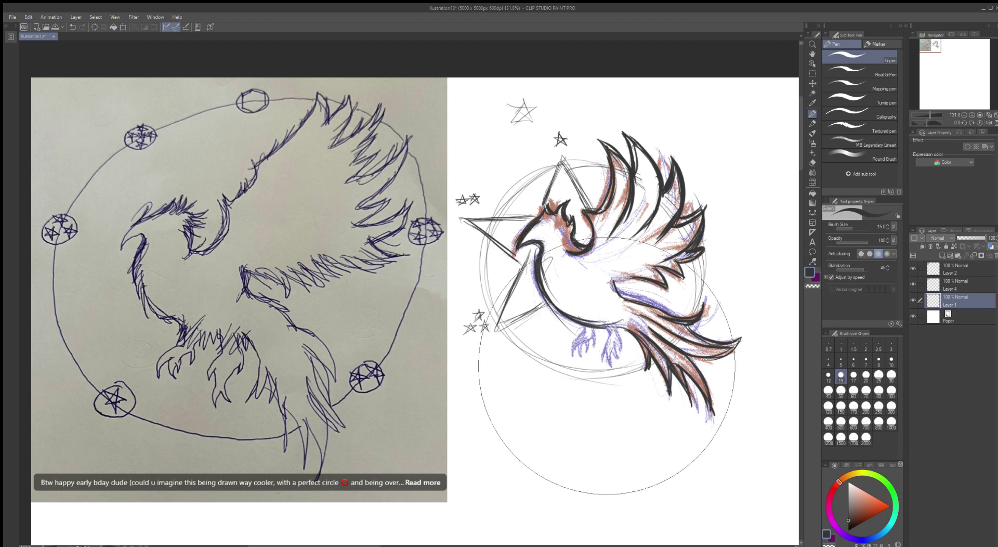
mouse_move(593, 361)
mouse_down()
mouse_move(562, 338)
mouse_move(597, 360)
mouse_move(581, 345)
mouse_move(609, 351)
mouse_up()
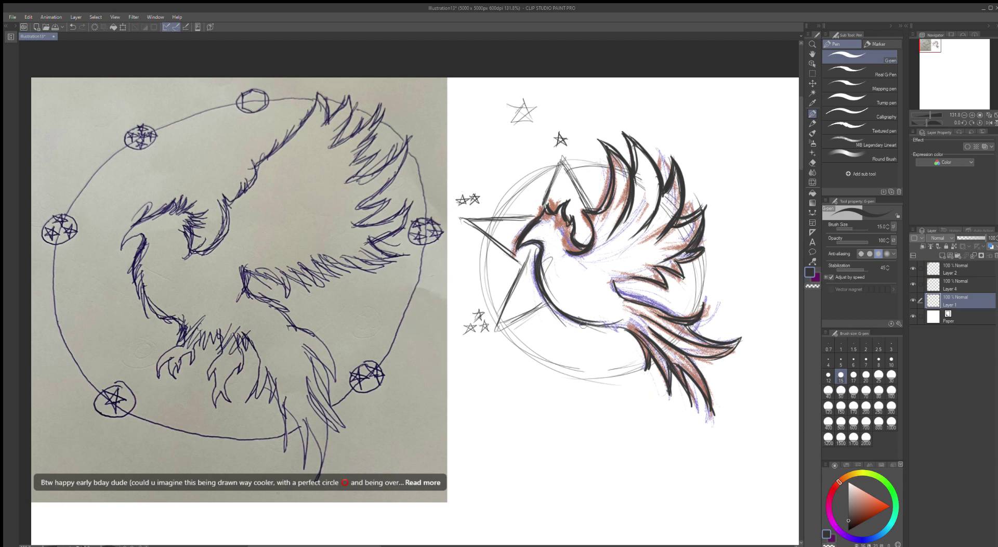
drag(583, 324, 626, 325)
mouse_move(582, 332)
mouse_down()
mouse_move(569, 350)
mouse_move(603, 318)
mouse_move(580, 332)
mouse_up()
drag(554, 334, 557, 327)
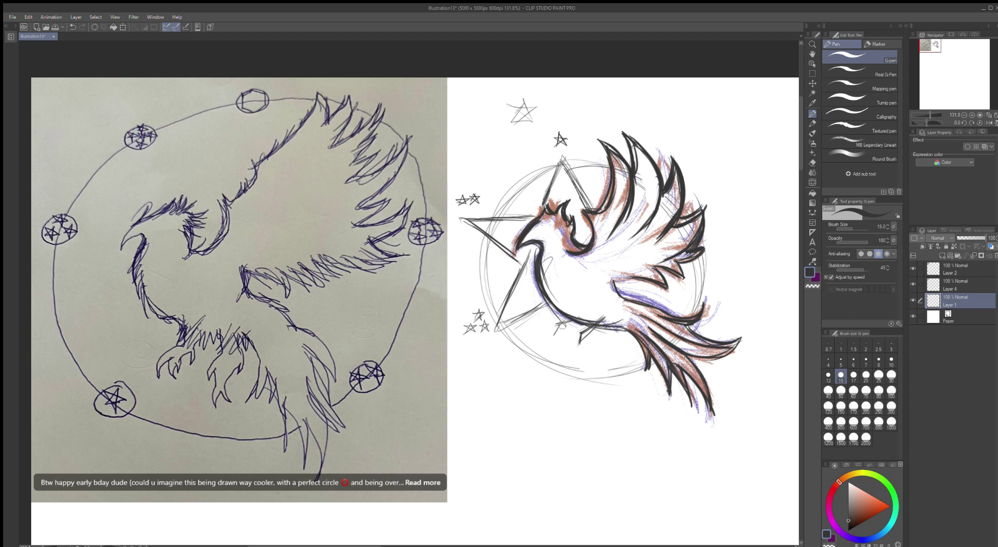
drag(571, 318, 565, 330)
mouse_move(580, 337)
mouse_down()
mouse_move(597, 334)
mouse_move(563, 332)
mouse_move(596, 344)
mouse_up()
key(ctrl+z)
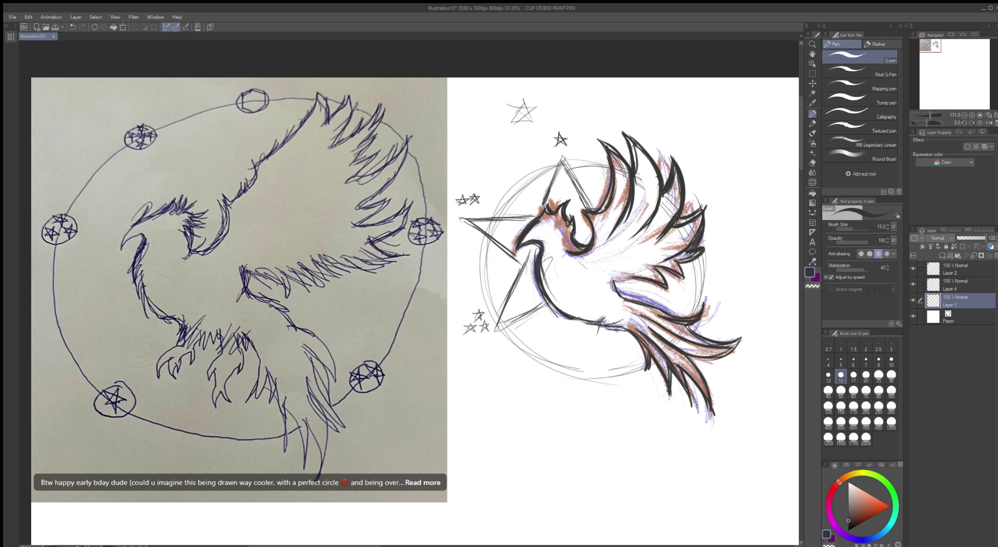
- Ink two small clawed feet tucked against the underside of the belly
drag(575, 319, 551, 326)
drag(546, 330, 609, 326)
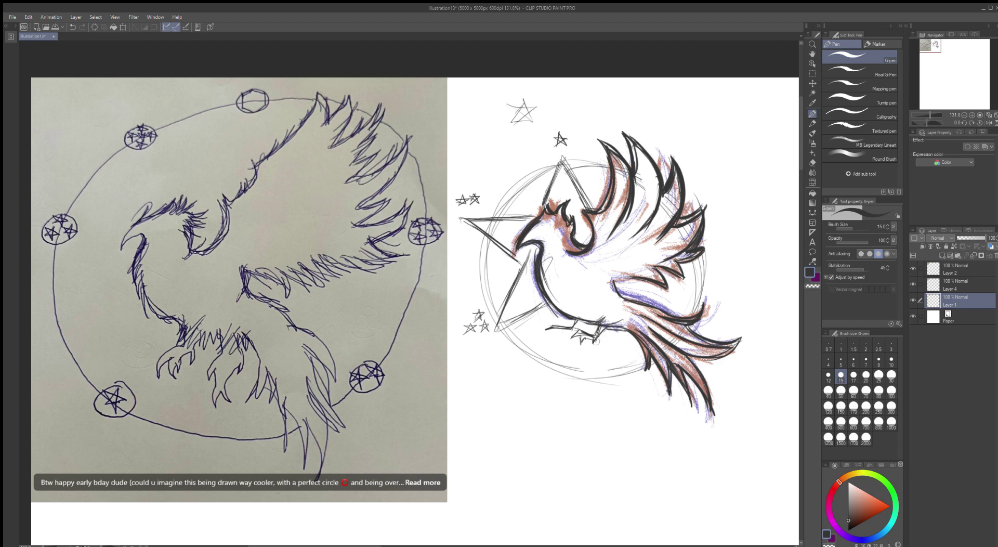
drag(605, 329, 593, 343)
drag(545, 326, 571, 327)
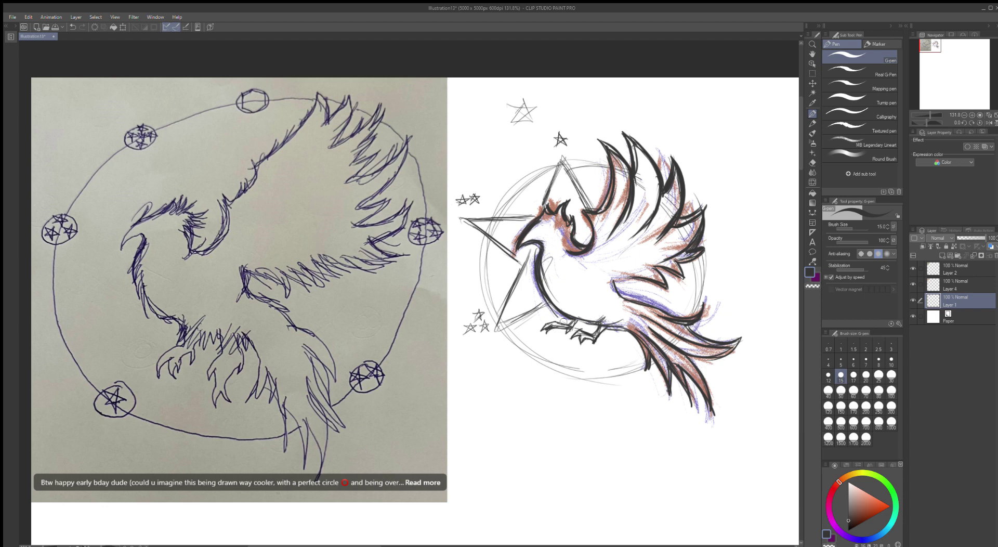
- Redraw the front foot as a smaller set of claws tucked closer to the belly
mouse_move(548, 331)
mouse_down()
mouse_move(540, 332)
mouse_move(563, 348)
mouse_move(543, 316)
mouse_up()
drag(561, 323, 545, 326)
mouse_move(551, 331)
mouse_down()
mouse_move(546, 323)
mouse_move(561, 331)
mouse_up()
key(ctrl+z)
drag(546, 314, 557, 315)
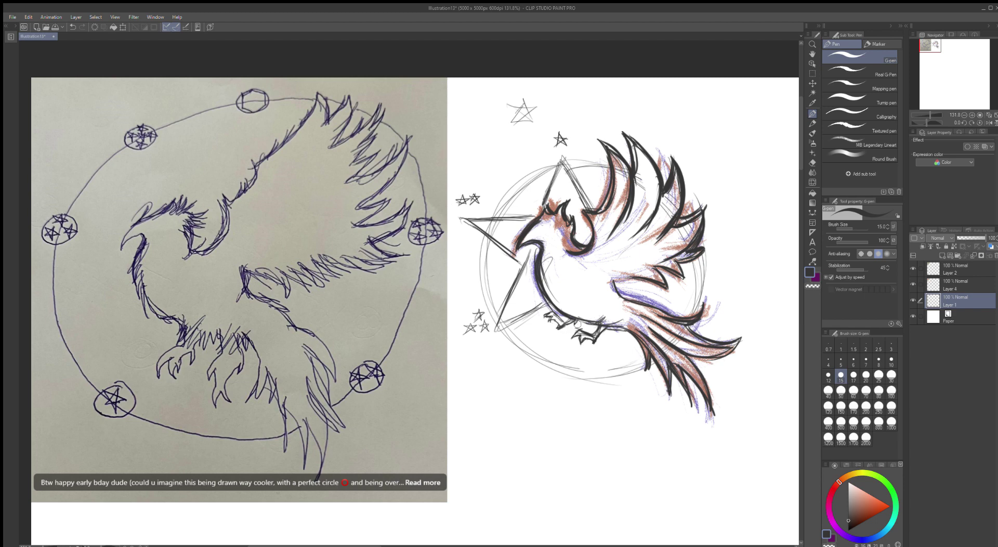
mouse_move(550, 313)
mouse_down()
mouse_move(541, 317)
mouse_move(565, 322)
mouse_up()
- Ink bold ring arcs behind the bird along the left side, across the top and between the wing and tail
mouse_move(563, 160)
mouse_down()
mouse_move(503, 199)
mouse_move(558, 161)
mouse_move(494, 218)
mouse_move(487, 205)
mouse_move(457, 245)
mouse_move(506, 224)
mouse_move(487, 272)
mouse_move(482, 240)
mouse_move(505, 326)
mouse_up()
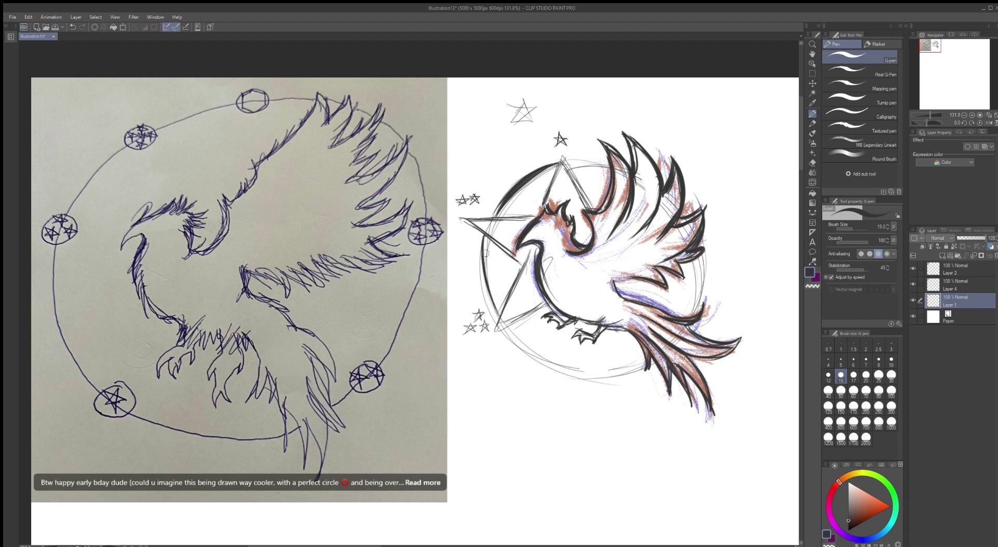
mouse_move(484, 238)
mouse_down()
mouse_move(484, 293)
mouse_move(506, 319)
mouse_move(478, 250)
mouse_move(518, 322)
mouse_up()
mouse_move(572, 161)
mouse_down()
mouse_move(609, 161)
mouse_move(598, 159)
mouse_up()
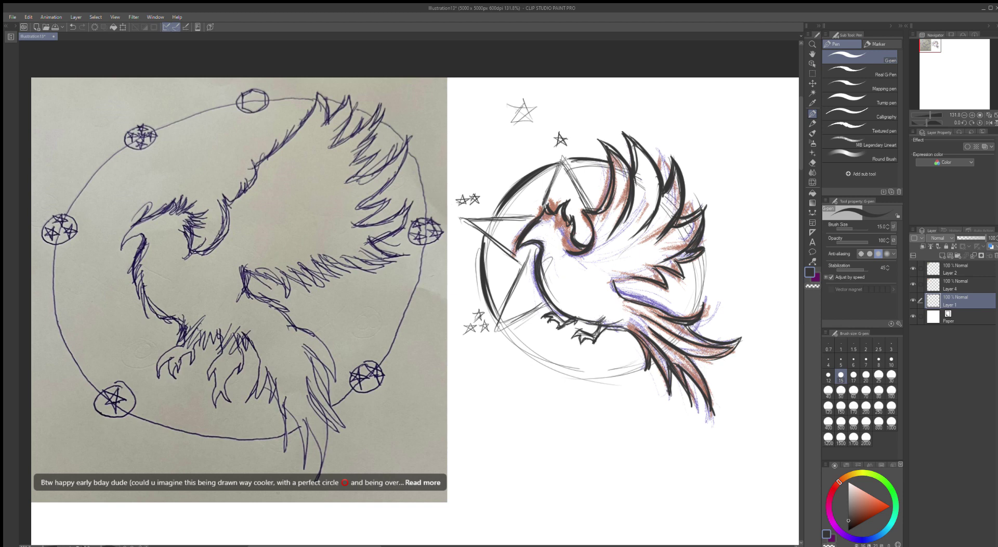
drag(696, 258, 699, 315)
mouse_move(695, 257)
mouse_down()
mouse_move(693, 315)
mouse_move(705, 255)
mouse_move(686, 316)
mouse_up()
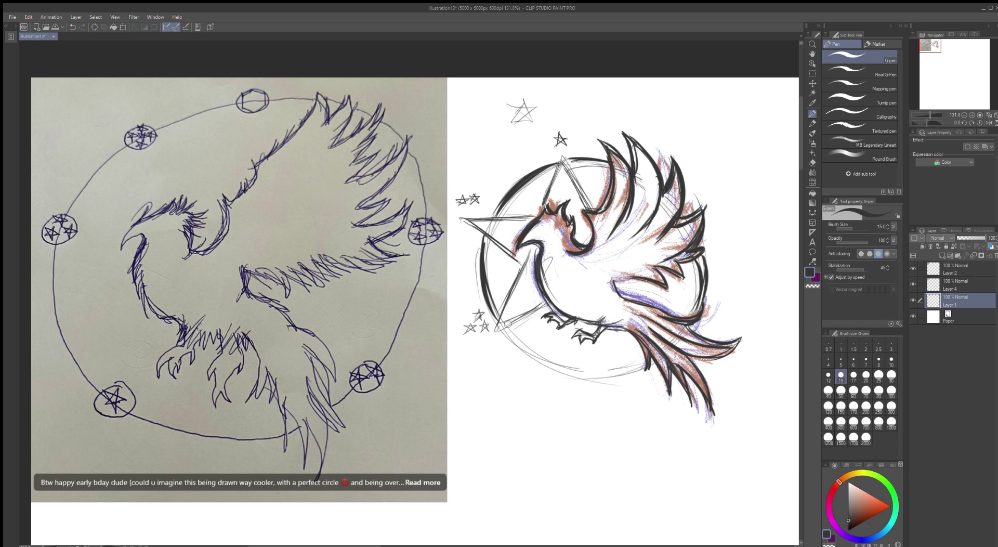
mouse_move(503, 334)
mouse_down()
mouse_move(561, 370)
mouse_move(541, 362)
mouse_move(625, 373)
mouse_up()
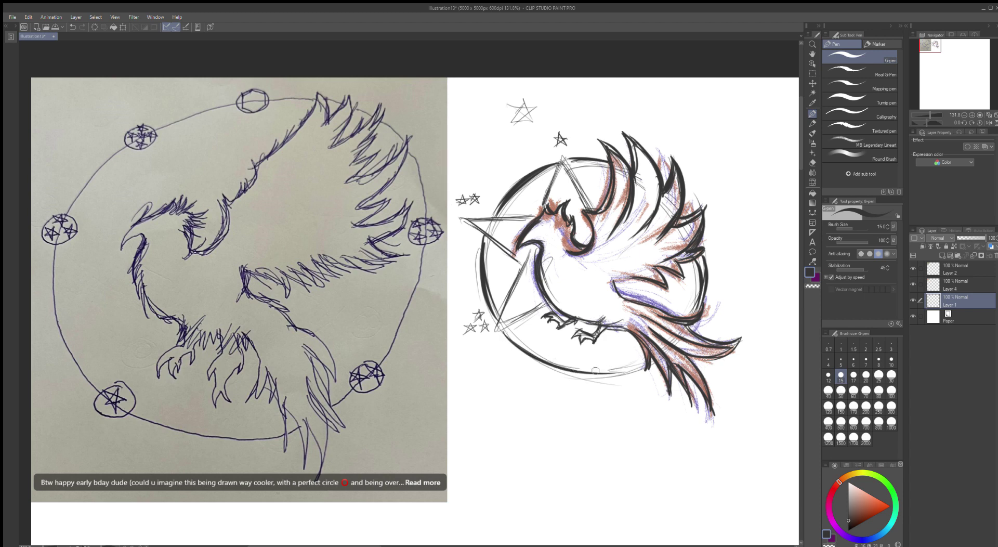
mouse_move(505, 335)
mouse_down()
mouse_move(552, 363)
mouse_move(640, 365)
mouse_up()
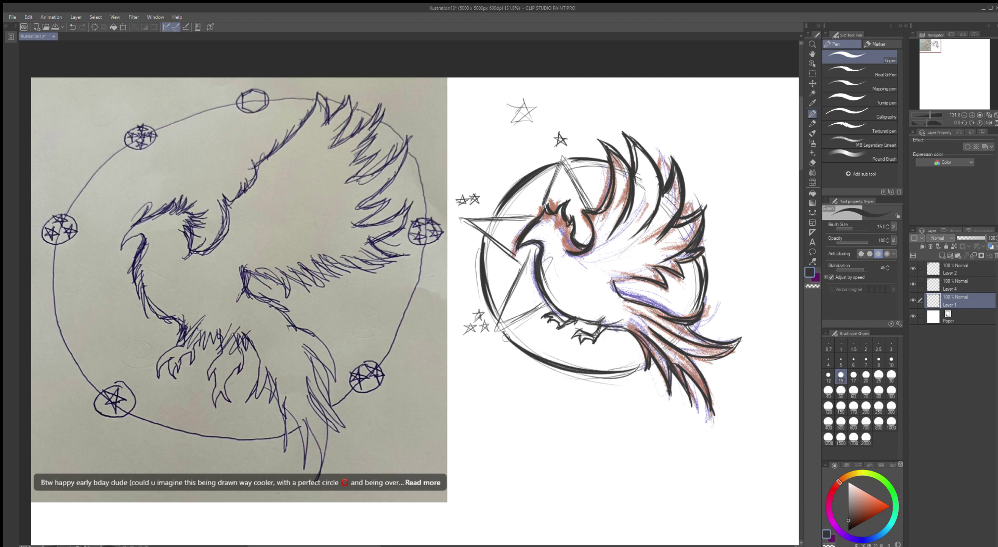
mouse_move(502, 332)
mouse_down()
mouse_move(577, 375)
mouse_move(640, 365)
mouse_up()
key(ctrl+z)
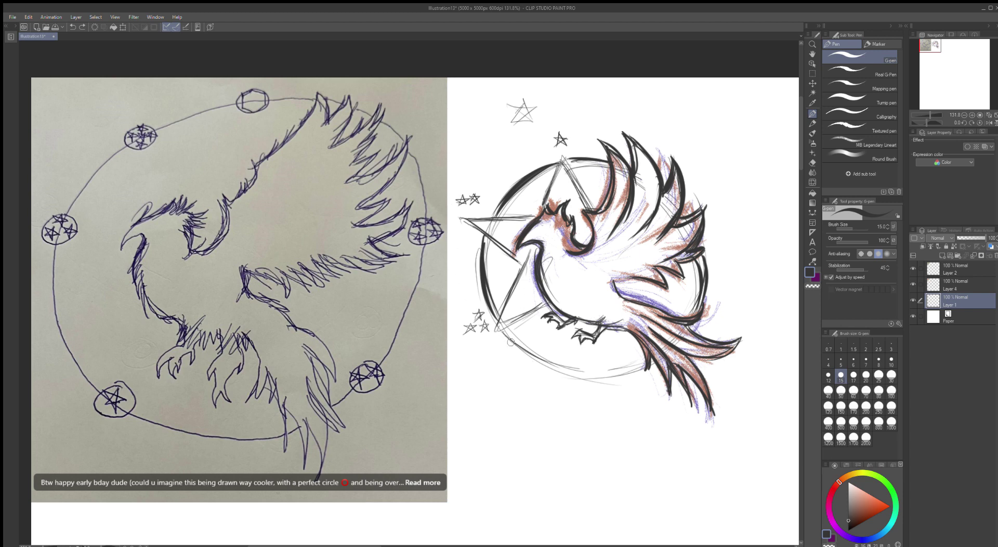
- Ink the ring's bold lower arc from the star's lower-left point to the tail feathers
mouse_move(503, 333)
mouse_down()
mouse_move(526, 351)
mouse_move(634, 359)
mouse_move(551, 369)
mouse_up()
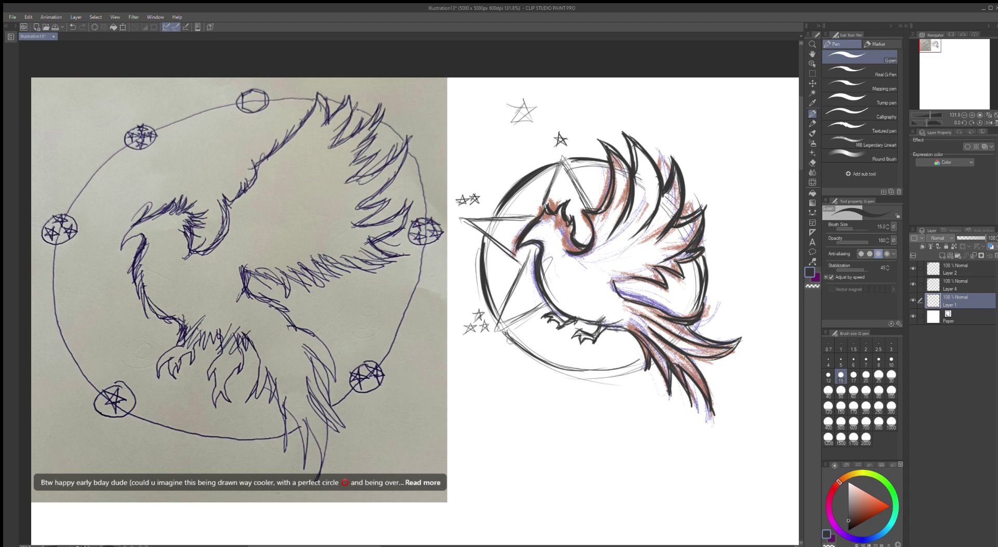
mouse_move(506, 334)
mouse_down()
mouse_move(549, 368)
mouse_move(640, 364)
mouse_up()
drag(639, 364, 551, 369)
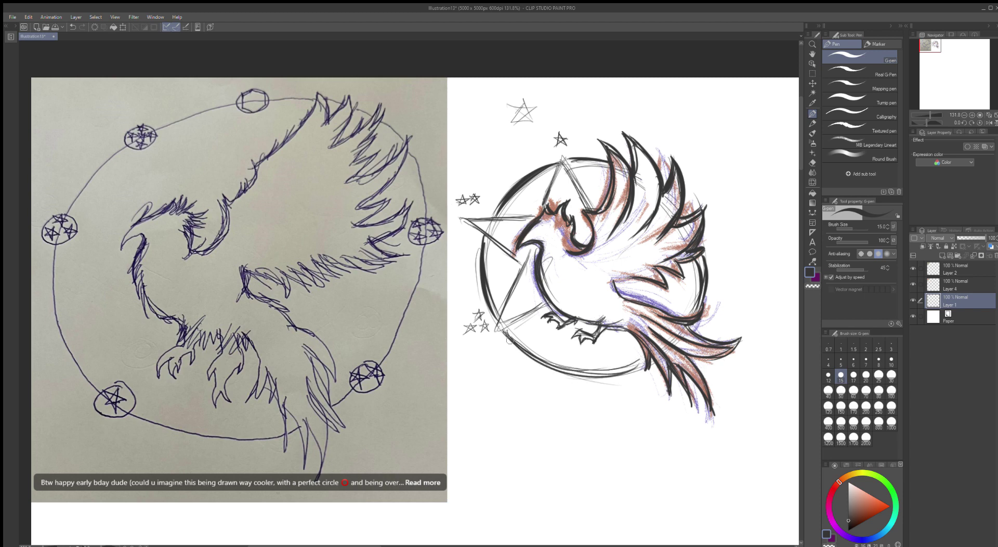
mouse_move(506, 334)
mouse_down()
mouse_move(563, 371)
mouse_move(641, 360)
mouse_up()
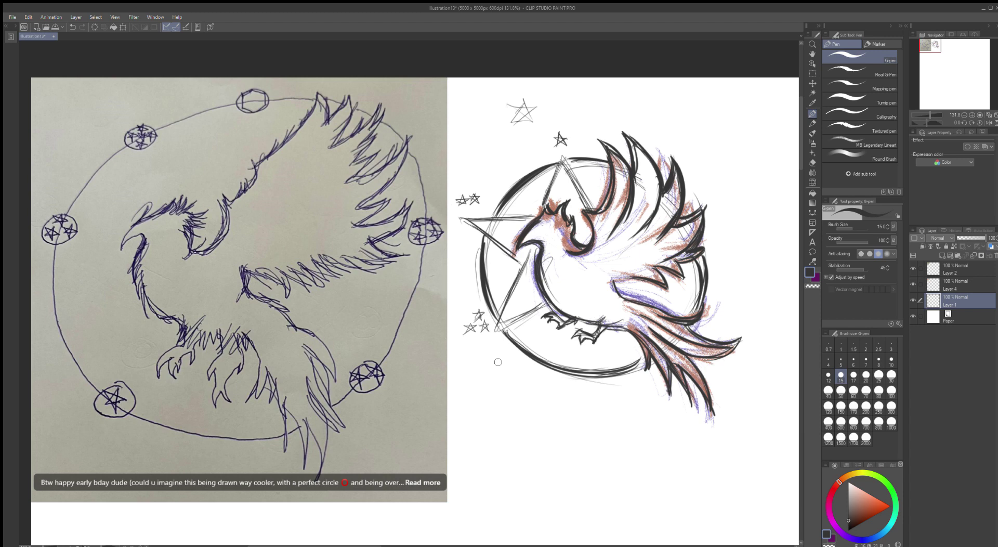
- Add a new layer beneath the line art and paint the large star's points pale yellow with the Round Brush
click(942, 255)
drag(945, 295, 944, 316)
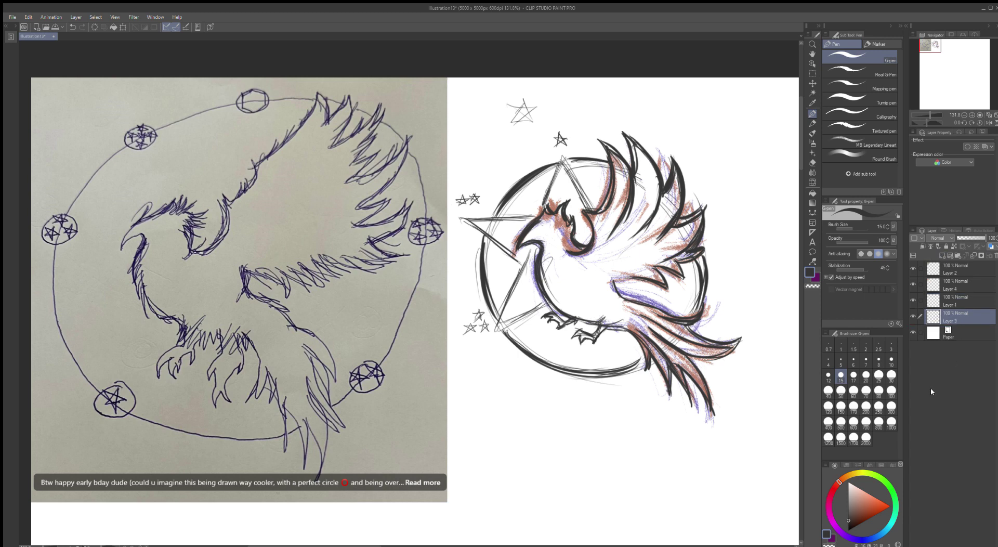
click(858, 473)
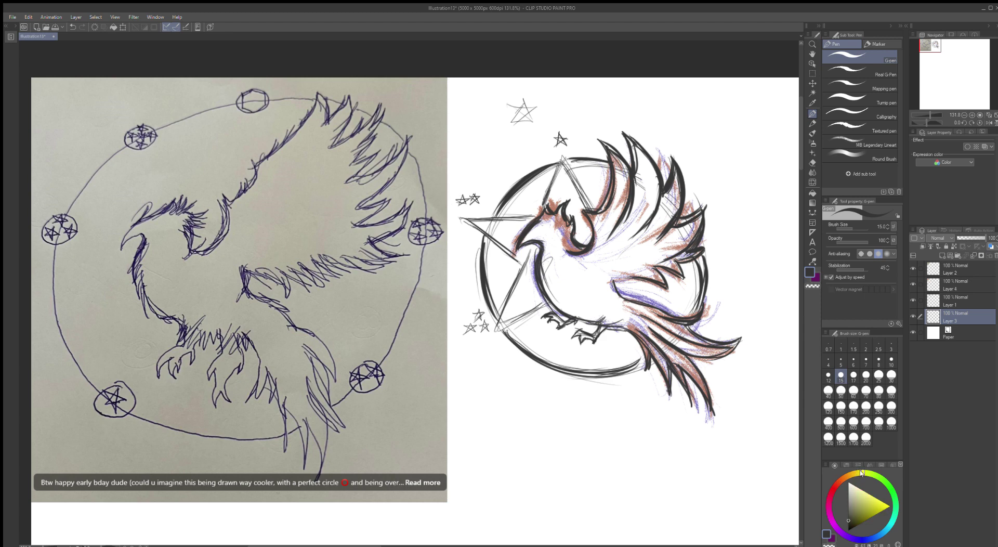
drag(865, 507, 869, 493)
click(849, 156)
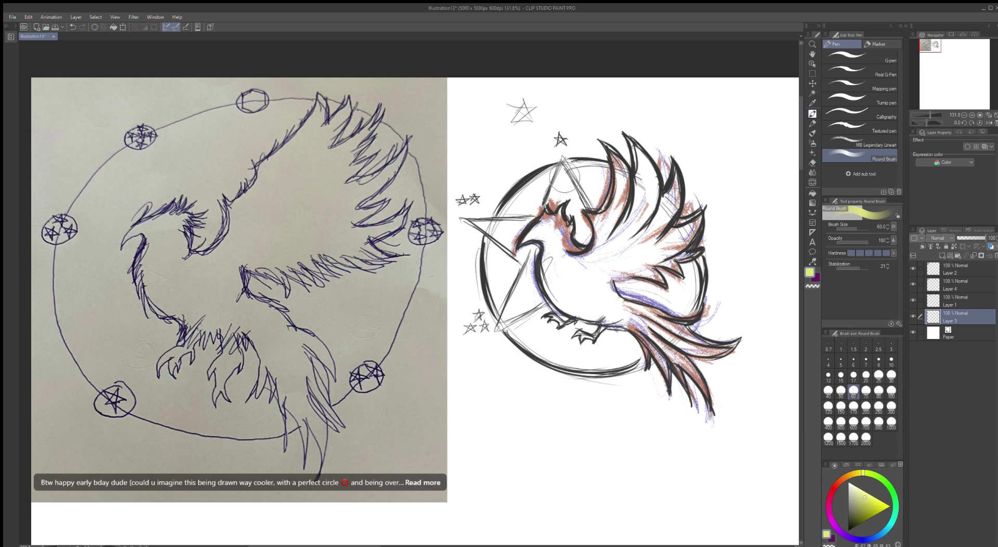
mouse_move(562, 174)
mouse_down()
mouse_move(571, 213)
mouse_move(564, 187)
mouse_move(561, 197)
mouse_up()
mouse_move(511, 228)
mouse_down()
mouse_move(473, 228)
mouse_move(511, 231)
mouse_move(491, 239)
mouse_move(499, 311)
mouse_move(519, 291)
mouse_move(524, 312)
mouse_up()
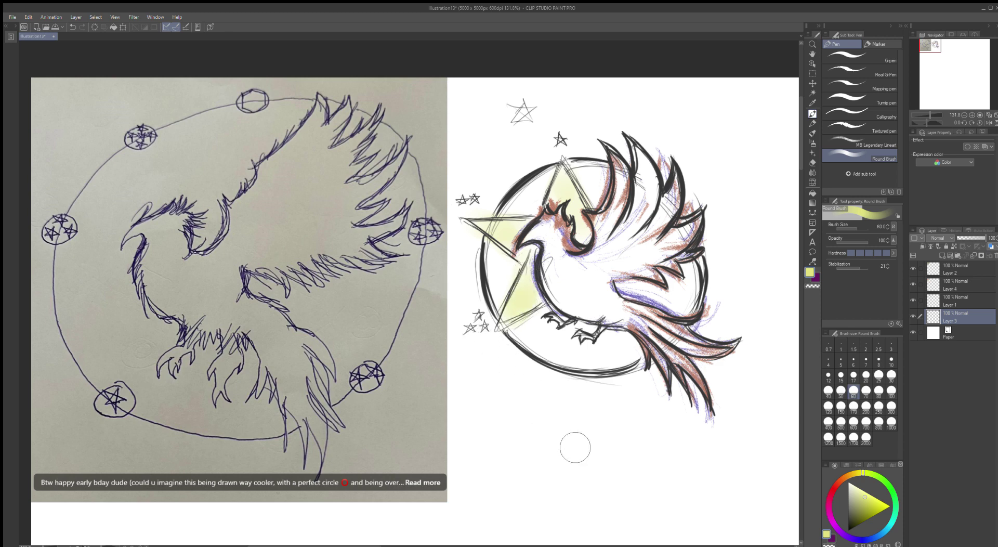
- Fill the bird's head, body, wing and tail with a light orange base colour
drag(843, 479, 848, 475)
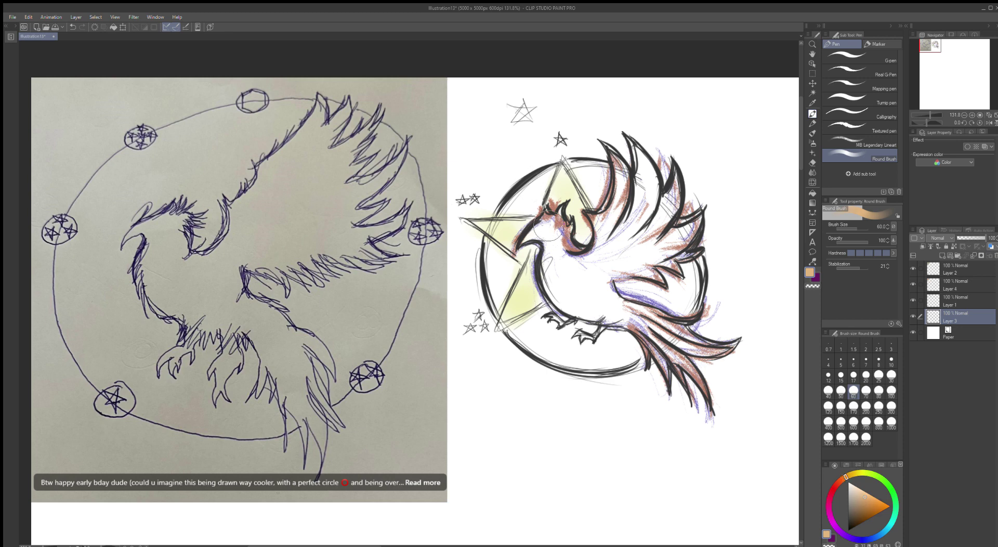
mouse_move(551, 237)
mouse_down()
mouse_move(565, 252)
mouse_move(543, 240)
mouse_move(569, 302)
mouse_move(554, 258)
mouse_move(563, 287)
mouse_move(589, 293)
mouse_move(557, 255)
mouse_move(575, 290)
mouse_move(700, 343)
mouse_move(612, 310)
mouse_move(660, 334)
mouse_move(648, 343)
mouse_move(690, 375)
mouse_up()
mouse_move(590, 283)
mouse_down()
mouse_move(617, 253)
mouse_move(580, 269)
mouse_move(612, 215)
mouse_move(598, 257)
mouse_move(601, 222)
mouse_move(606, 241)
mouse_move(614, 162)
mouse_move(600, 247)
mouse_move(622, 237)
mouse_move(643, 159)
mouse_move(638, 235)
mouse_move(614, 259)
mouse_move(637, 169)
mouse_move(643, 176)
mouse_move(588, 274)
mouse_move(669, 209)
mouse_move(671, 195)
mouse_move(601, 281)
mouse_move(688, 234)
mouse_move(613, 277)
mouse_move(685, 247)
mouse_move(647, 263)
mouse_move(660, 266)
mouse_move(572, 272)
mouse_move(588, 299)
mouse_move(593, 291)
mouse_move(554, 253)
mouse_up()
mouse_move(541, 239)
mouse_down()
mouse_move(552, 293)
mouse_move(580, 303)
mouse_up()
drag(540, 262, 610, 315)
mouse_move(537, 242)
mouse_down()
mouse_move(621, 307)
mouse_move(595, 277)
mouse_move(551, 258)
mouse_move(596, 301)
mouse_up()
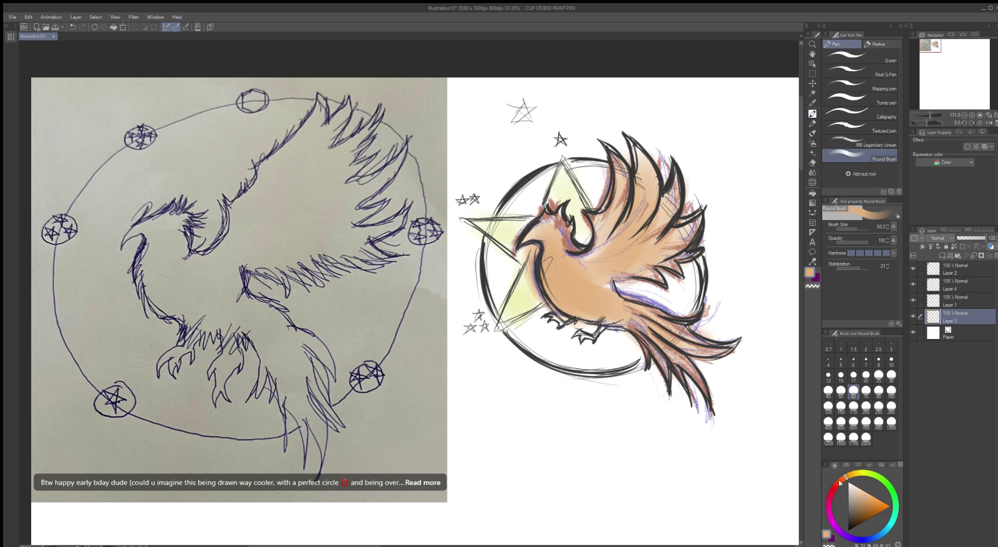
- Shade the wing feathers with reddish-brown strokes using the Round Brush at size 20
drag(839, 482, 837, 480)
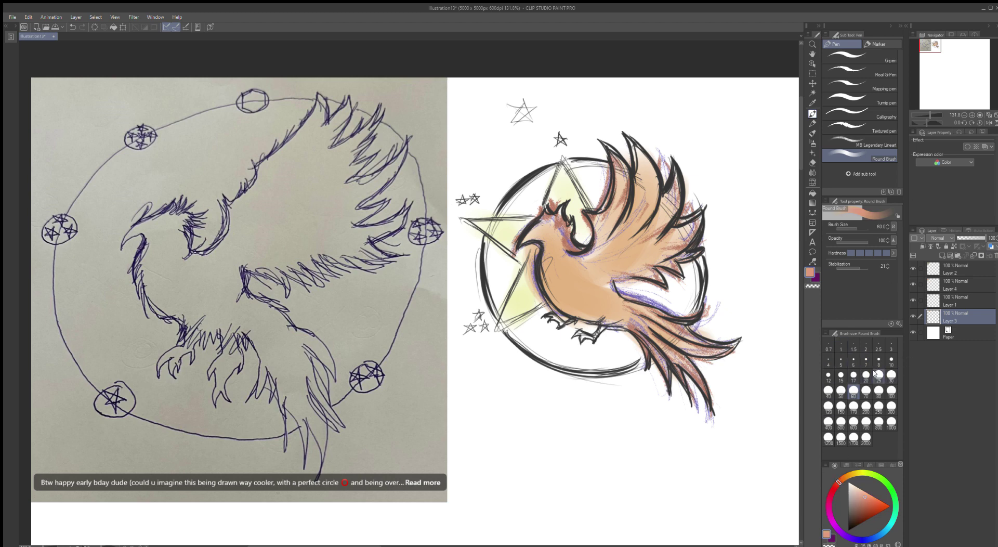
click(890, 375)
click(865, 374)
drag(866, 503, 865, 505)
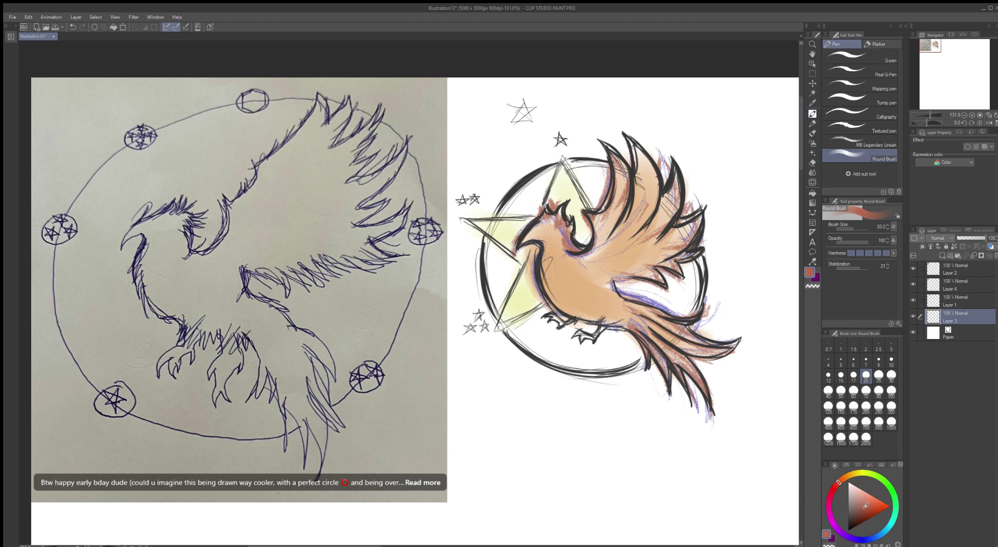
drag(612, 155, 613, 220)
drag(624, 163, 599, 229)
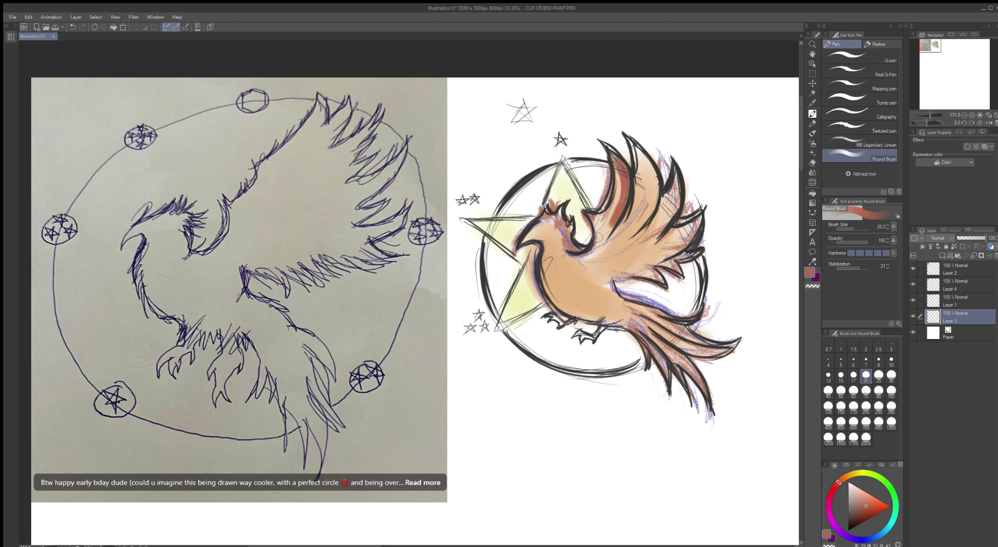
mouse_move(635, 148)
mouse_down()
mouse_move(650, 166)
mouse_move(645, 214)
mouse_move(637, 150)
mouse_move(656, 186)
mouse_move(648, 229)
mouse_up()
drag(655, 172, 640, 231)
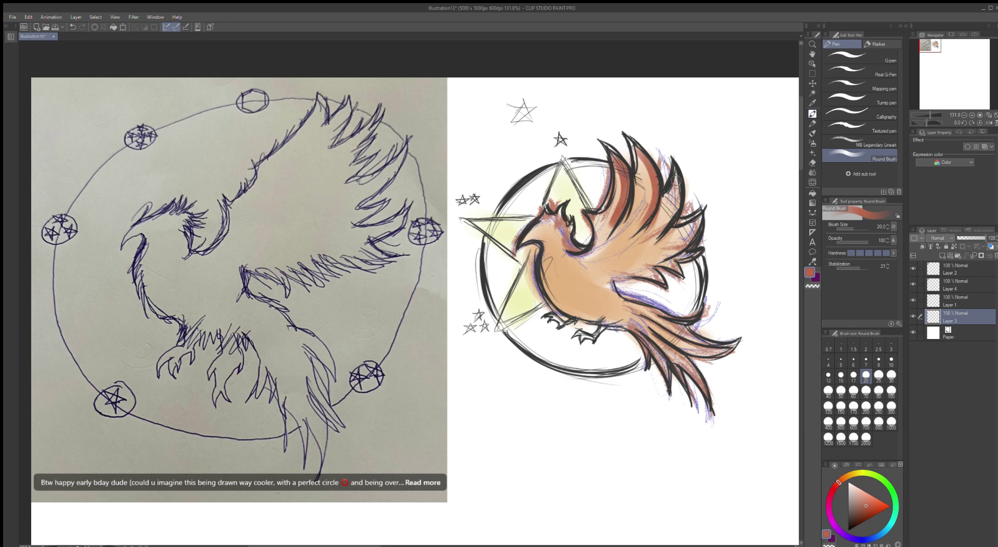
mouse_move(676, 178)
mouse_down()
mouse_move(661, 240)
mouse_move(684, 209)
mouse_move(696, 215)
mouse_move(670, 254)
mouse_up()
mouse_move(699, 217)
mouse_down()
mouse_move(669, 244)
mouse_move(697, 249)
mouse_move(658, 264)
mouse_move(685, 270)
mouse_move(629, 273)
mouse_move(658, 282)
mouse_up()
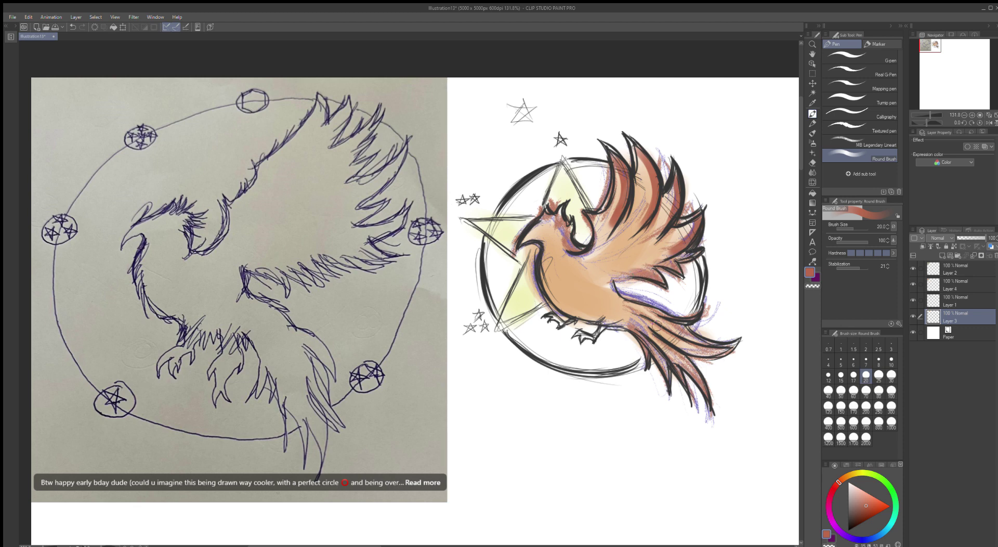
- Shade the bird's tail feathers with the same reddish brown along their lengths
drag(654, 321, 710, 343)
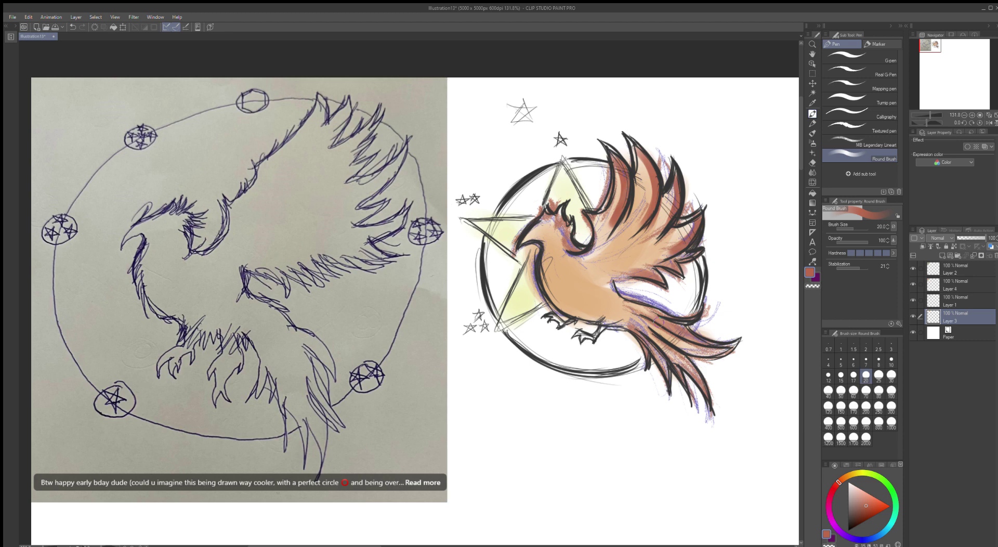
mouse_move(658, 322)
mouse_down()
mouse_move(729, 333)
mouse_move(664, 337)
mouse_move(673, 345)
mouse_move(704, 352)
mouse_move(727, 342)
mouse_up()
mouse_move(668, 350)
mouse_down()
mouse_move(696, 368)
mouse_move(697, 391)
mouse_up()
drag(661, 347, 683, 385)
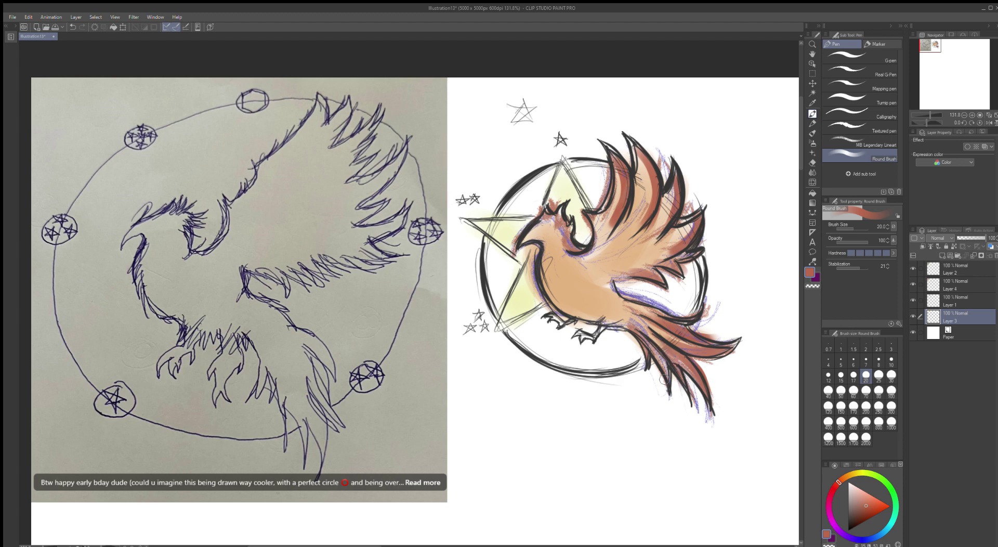
drag(642, 341, 667, 384)
- Add reddish-brown shading along the bird's breast and belly, on the head and neck, and at the wing's inner and lower edges
mouse_move(544, 257)
mouse_down()
mouse_move(566, 311)
mouse_move(605, 326)
mouse_up()
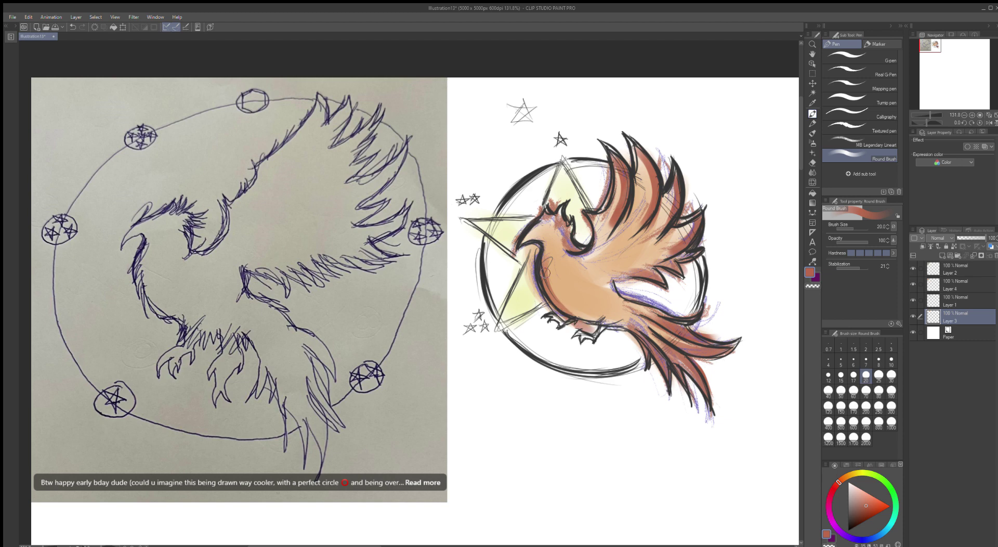
mouse_move(544, 262)
mouse_down()
mouse_move(562, 300)
mouse_move(617, 317)
mouse_up()
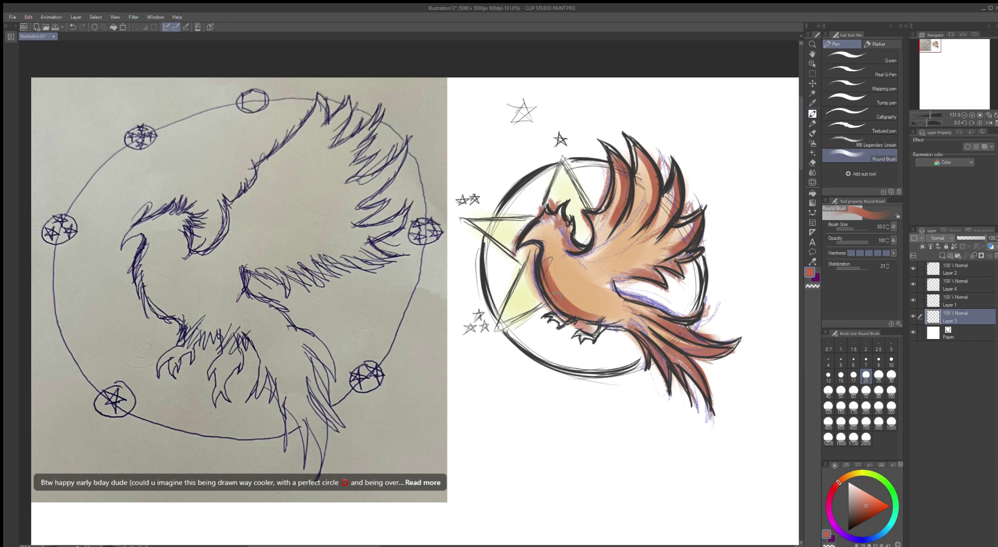
drag(548, 255, 553, 295)
drag(559, 229, 574, 244)
drag(565, 218, 551, 211)
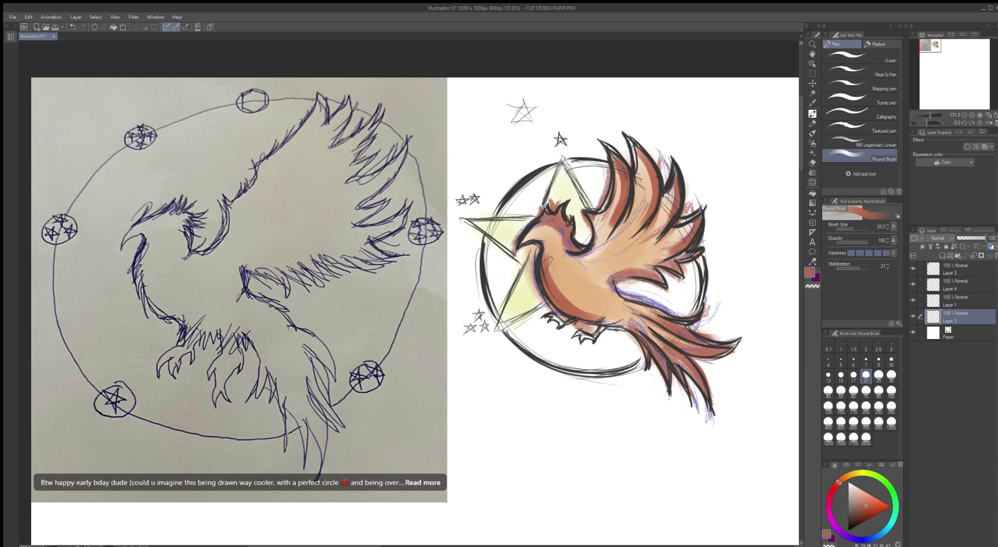
drag(613, 280, 651, 275)
drag(592, 216, 601, 241)
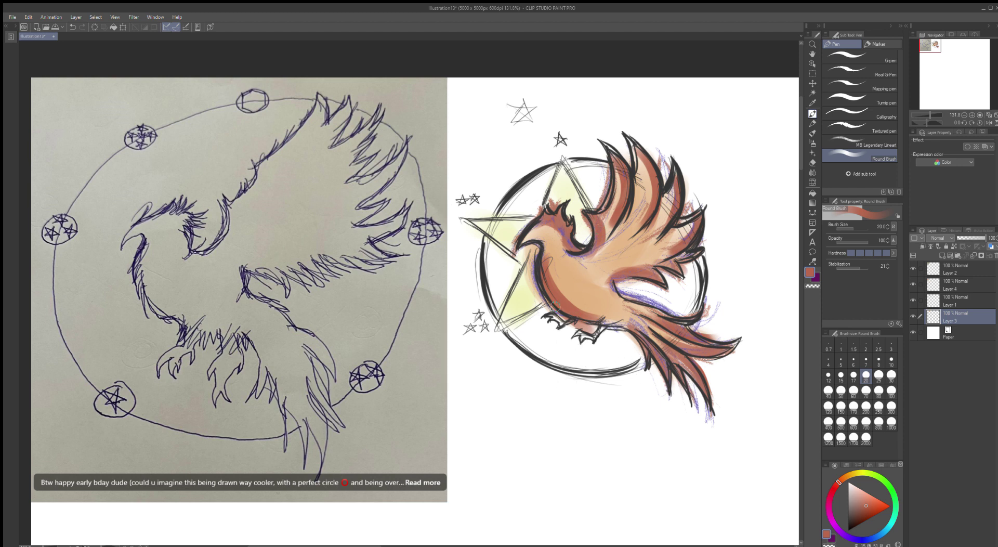
- Paint the large star's visible points with a dark olive yellow
click(856, 473)
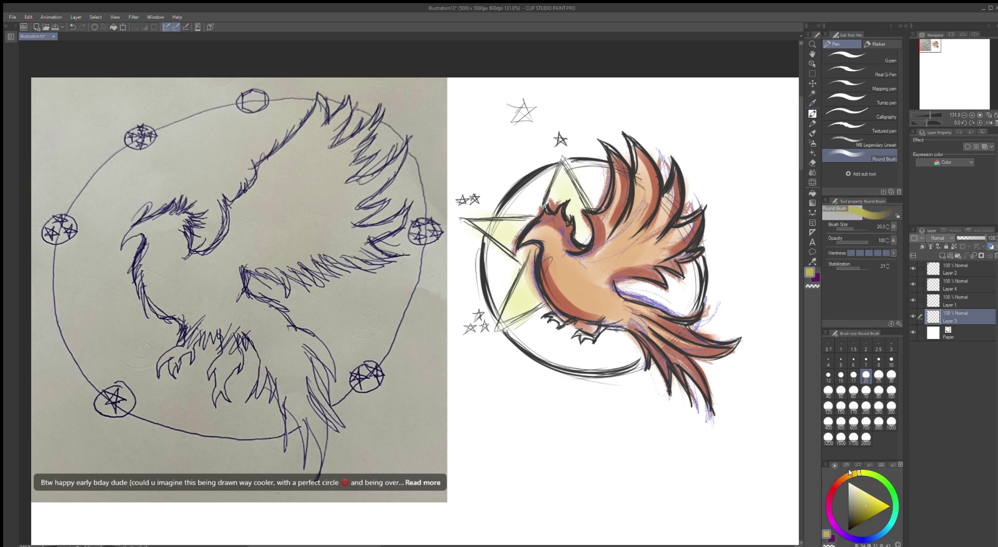
mouse_move(474, 223)
mouse_down()
mouse_move(513, 242)
mouse_move(490, 231)
mouse_move(530, 220)
mouse_move(509, 222)
mouse_move(528, 217)
mouse_move(506, 240)
mouse_move(496, 230)
mouse_move(518, 255)
mouse_move(533, 248)
mouse_move(522, 279)
mouse_move(532, 254)
mouse_move(527, 277)
mouse_move(531, 260)
mouse_move(540, 293)
mouse_move(529, 273)
mouse_move(500, 323)
mouse_move(529, 282)
mouse_move(501, 322)
mouse_move(526, 286)
mouse_move(503, 317)
mouse_move(529, 290)
mouse_move(506, 317)
mouse_move(536, 302)
mouse_move(520, 318)
mouse_up()
mouse_move(578, 172)
mouse_down()
mouse_move(555, 191)
mouse_move(563, 170)
mouse_move(552, 186)
mouse_move(566, 169)
mouse_move(554, 203)
mouse_move(569, 172)
mouse_move(562, 195)
mouse_move(570, 185)
mouse_move(583, 242)
mouse_move(572, 197)
mouse_up()
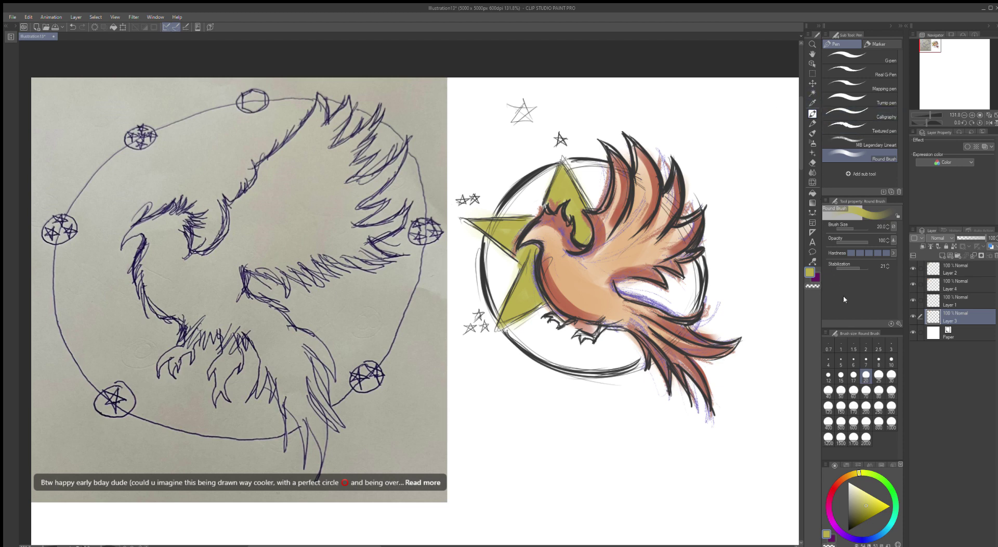
- Layer a more saturated yellow along the edges of the large star's left, lower and upper points
click(875, 504)
drag(508, 244, 479, 225)
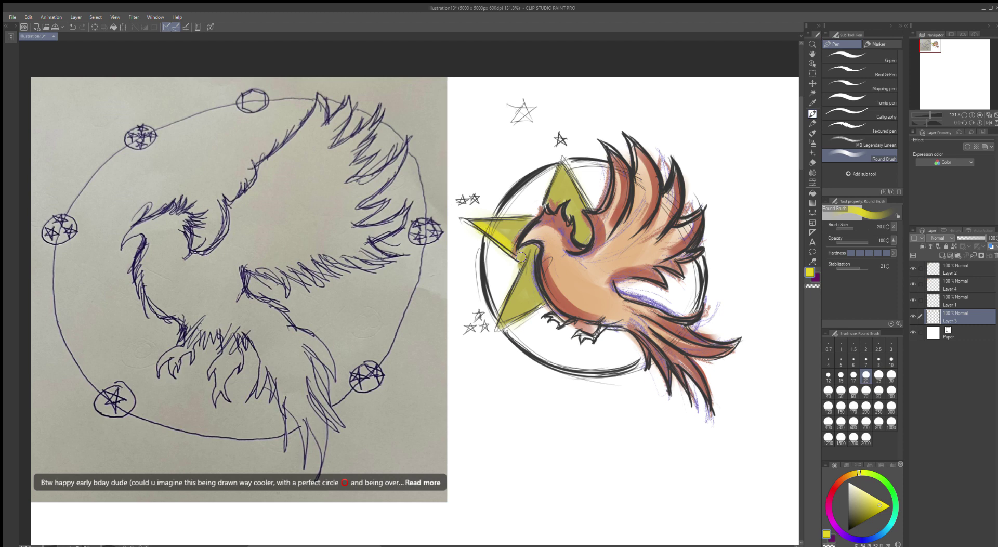
drag(527, 273, 500, 317)
drag(523, 277, 517, 286)
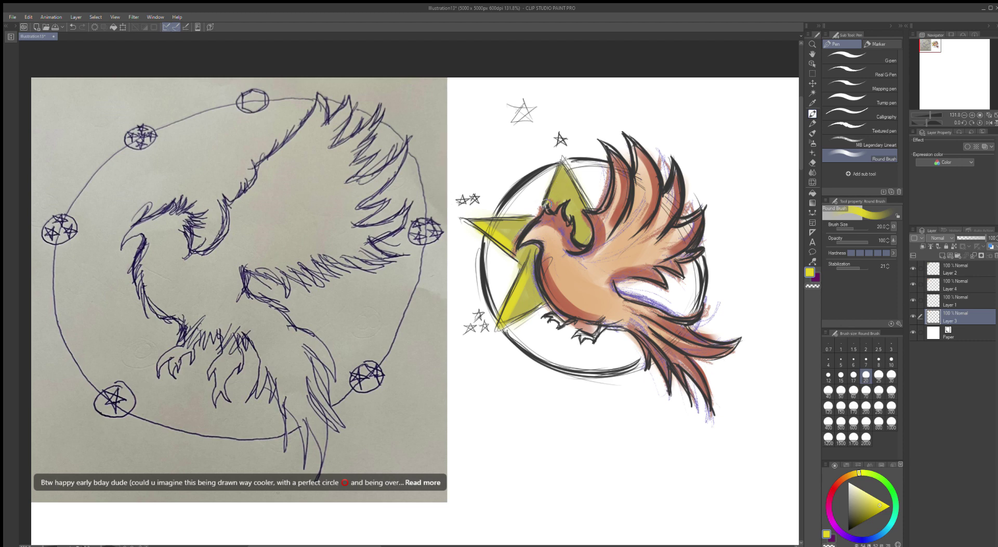
drag(545, 203, 561, 159)
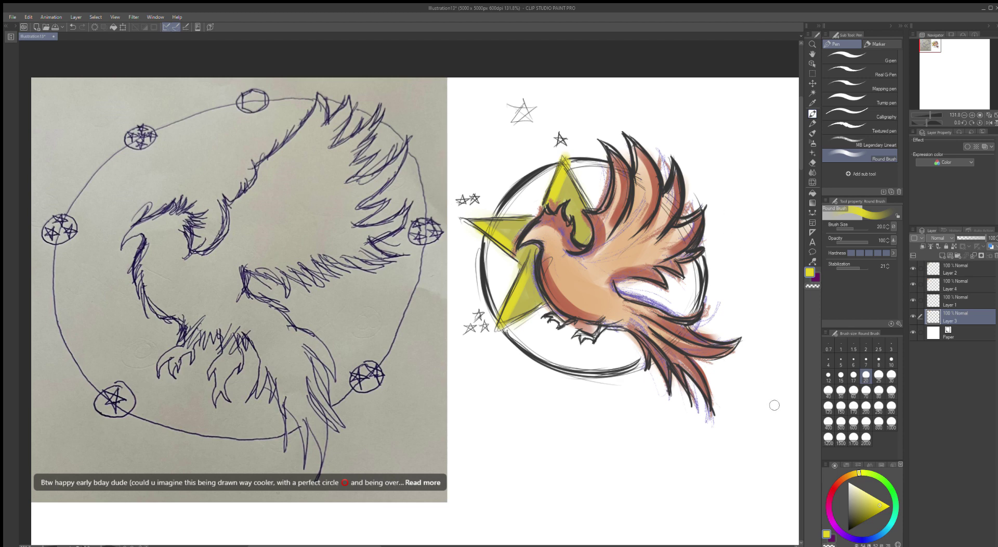
- Brighten the large star's points with a lighter, vivid yellow at brush size 15
drag(877, 504, 876, 511)
drag(880, 509, 883, 506)
click(879, 502)
click(840, 375)
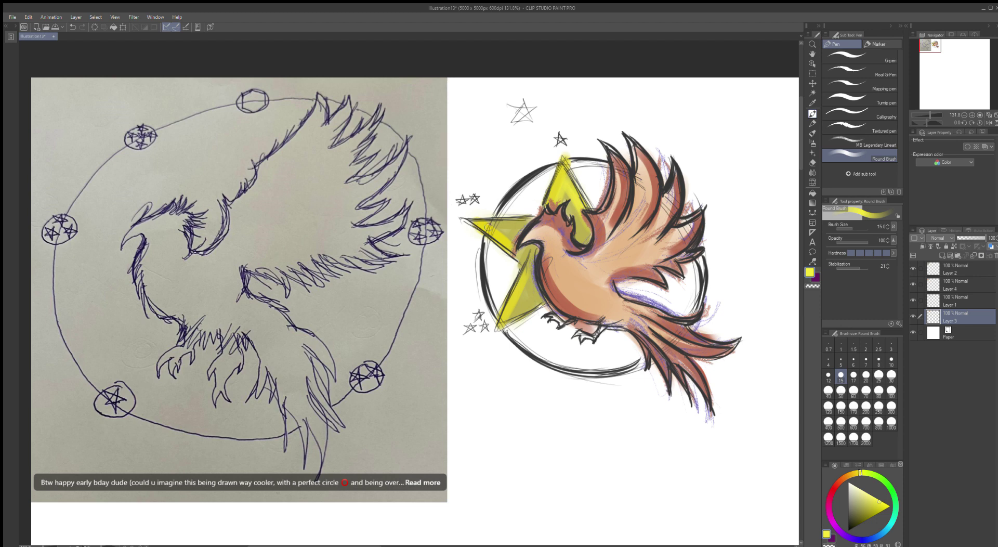
drag(493, 224, 530, 224)
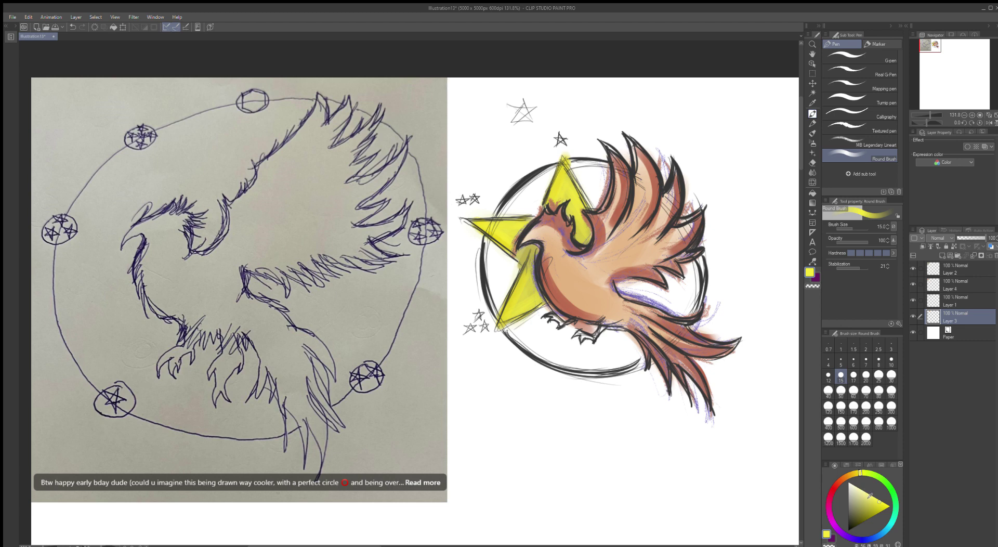
- Add pale yellow highlights to the large star's three visible points with brush size 12
click(827, 375)
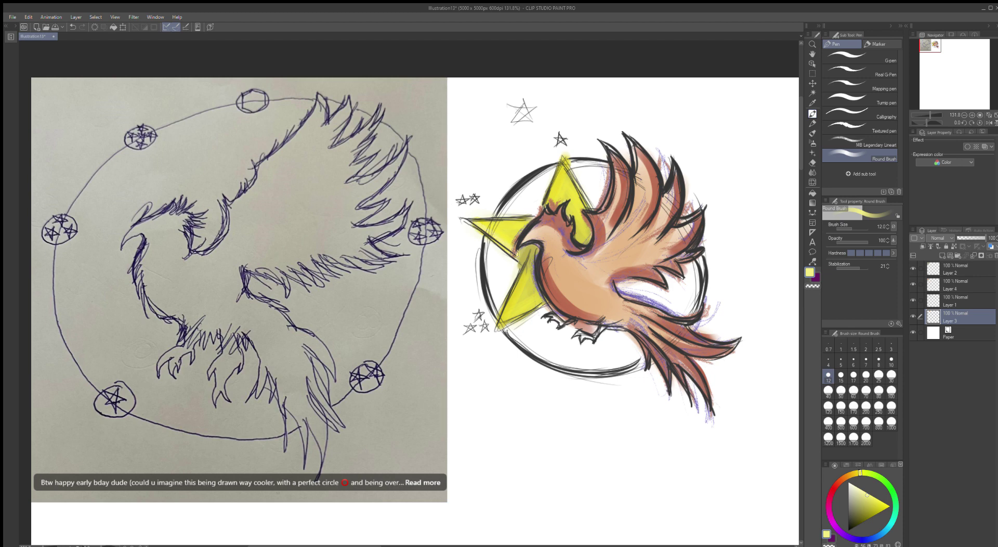
drag(471, 223, 504, 243)
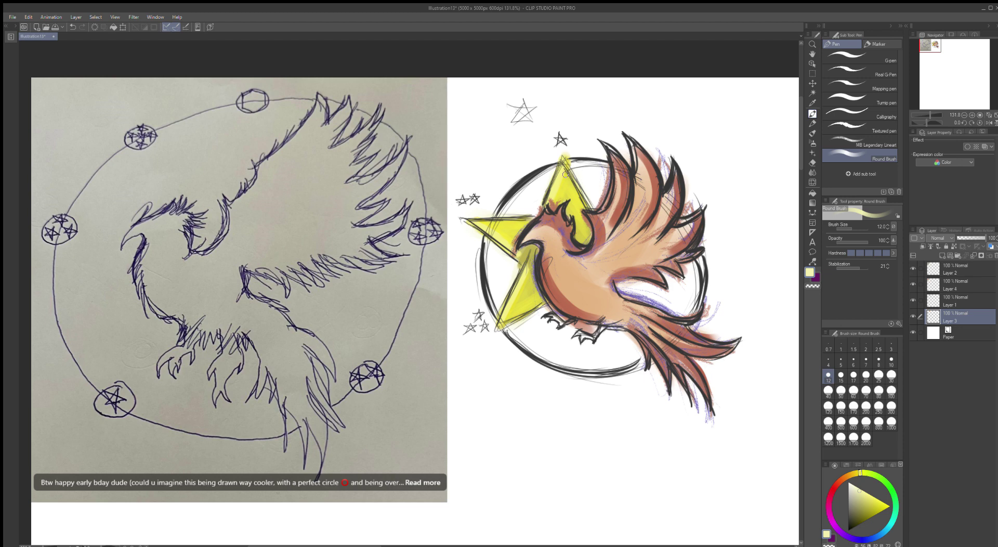
drag(563, 174, 581, 206)
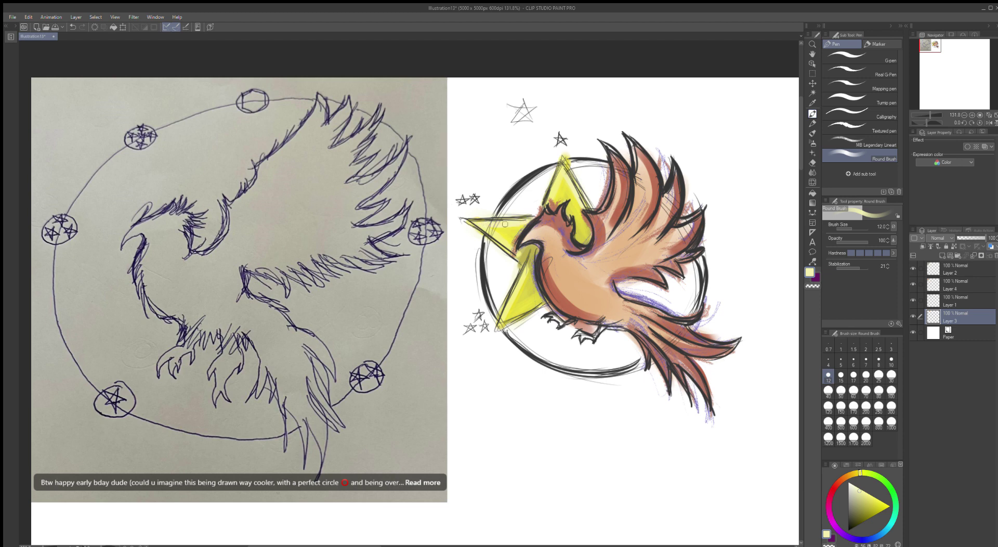
drag(541, 298, 510, 320)
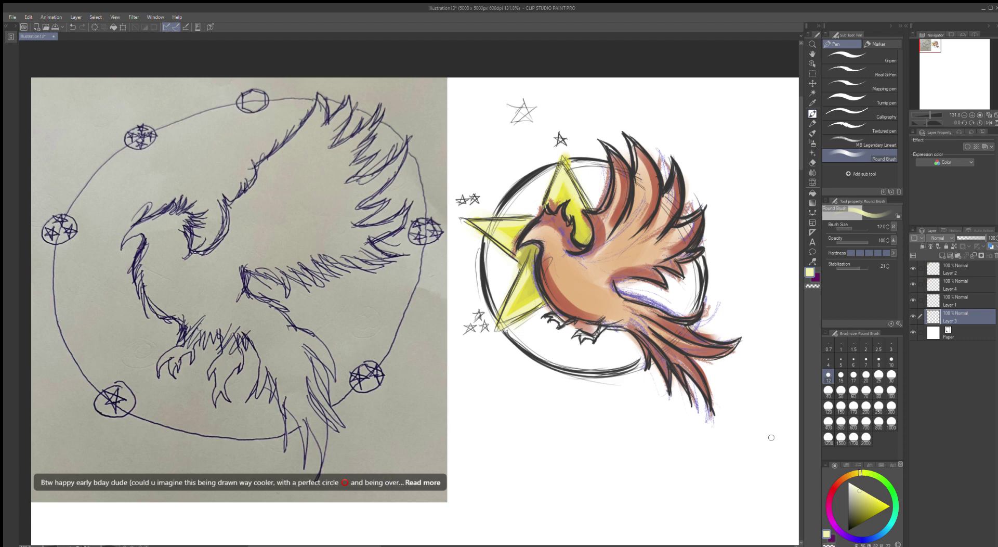
- Choose a deep red and paint accents along the edges of the upper wing feathers at brush size 12
drag(861, 490, 869, 499)
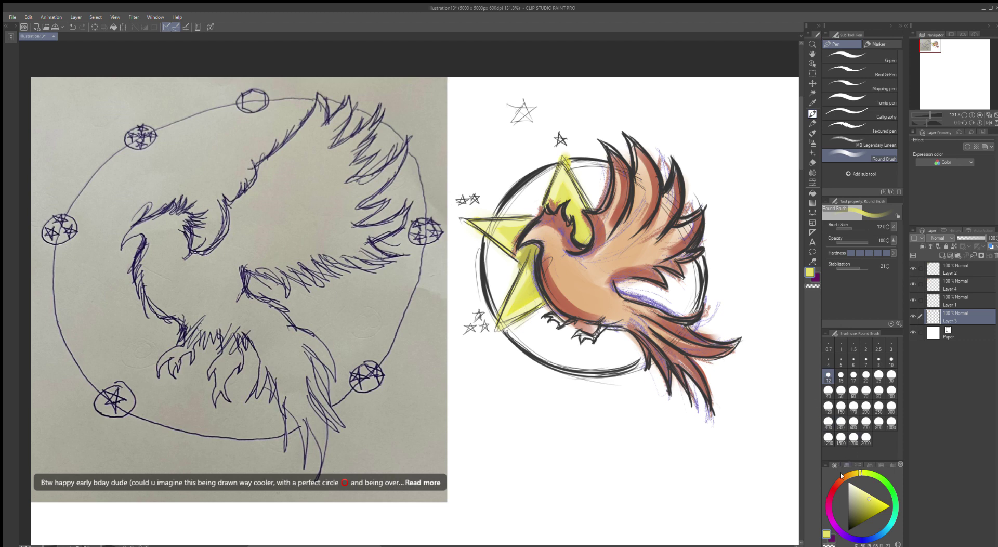
drag(841, 477, 833, 484)
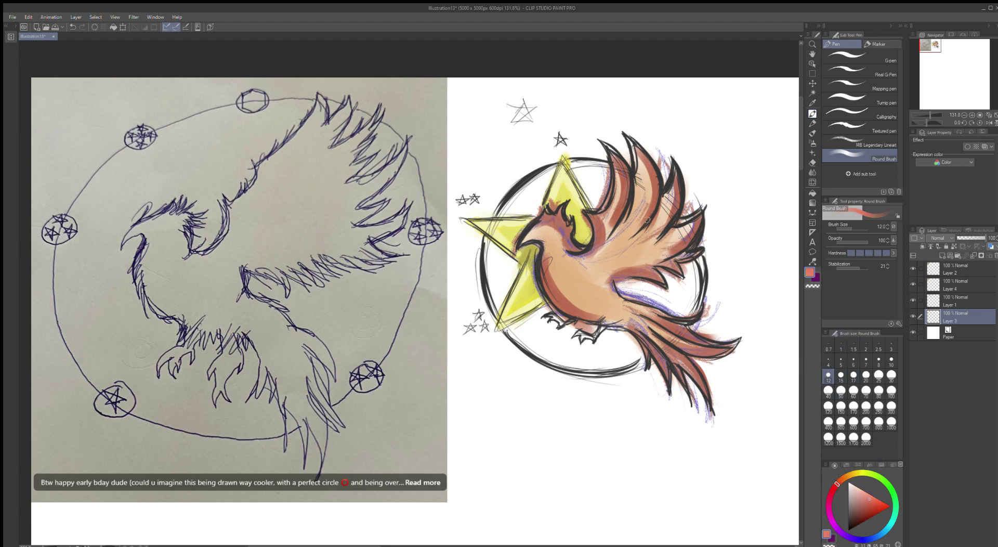
click(867, 510)
click(868, 513)
drag(836, 484, 832, 490)
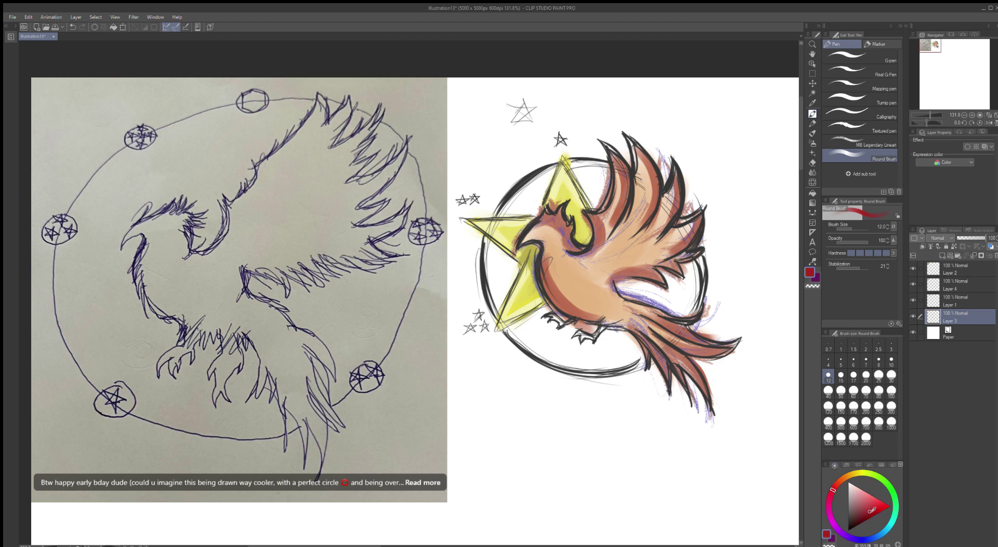
click(874, 510)
drag(618, 157, 631, 210)
drag(638, 155, 658, 183)
mouse_move(635, 144)
mouse_down()
mouse_move(659, 189)
mouse_move(655, 159)
mouse_move(686, 188)
mouse_move(672, 168)
mouse_move(679, 207)
mouse_up()
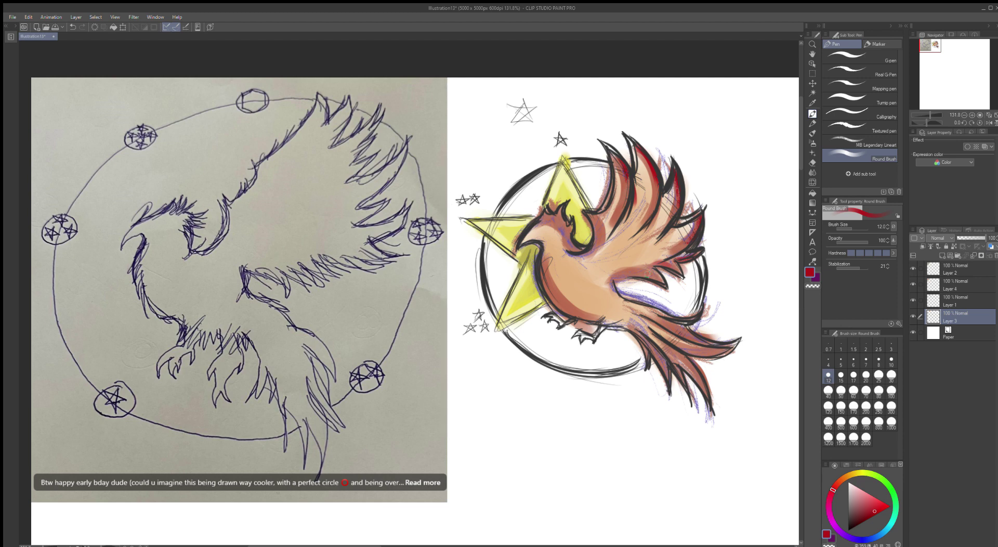
- Add deep red accents to the wing's lower and inner edges, the head crest and the bird's breast
drag(646, 276, 609, 281)
drag(593, 217, 589, 235)
drag(563, 206, 570, 231)
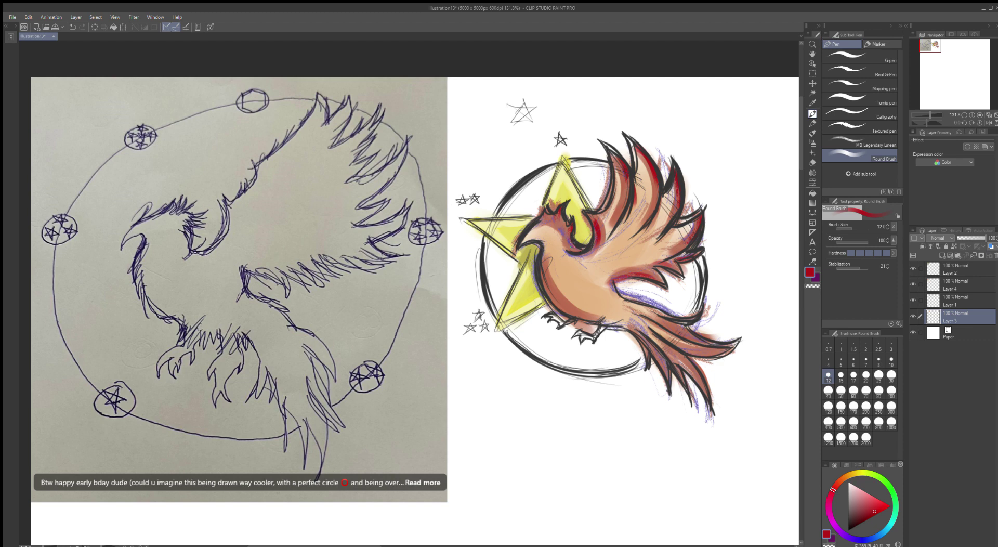
drag(542, 271, 553, 306)
- Paint deep red accents along each of the bird's tail feathers
mouse_move(650, 321)
mouse_down()
mouse_move(705, 340)
mouse_move(692, 333)
mouse_move(672, 344)
mouse_move(689, 354)
mouse_move(731, 359)
mouse_up()
mouse_move(672, 346)
mouse_down()
mouse_move(727, 356)
mouse_move(714, 344)
mouse_move(671, 349)
mouse_move(709, 403)
mouse_up()
drag(655, 345, 671, 385)
mouse_move(658, 352)
mouse_down()
mouse_move(668, 379)
mouse_move(685, 381)
mouse_up()
drag(639, 336, 647, 370)
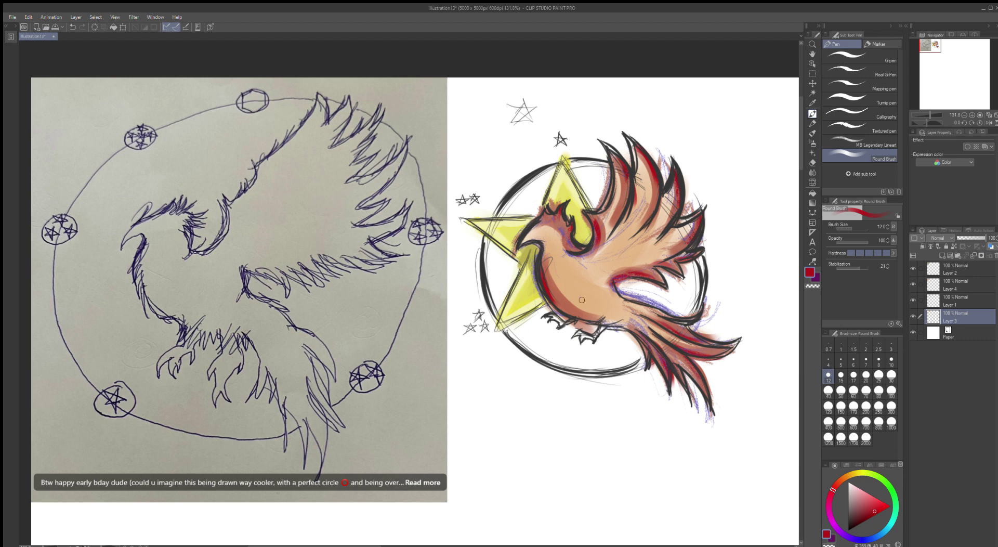
- Fill the ring's interior between wing and tail and beneath the bird with light blue at brush size 50
click(881, 533)
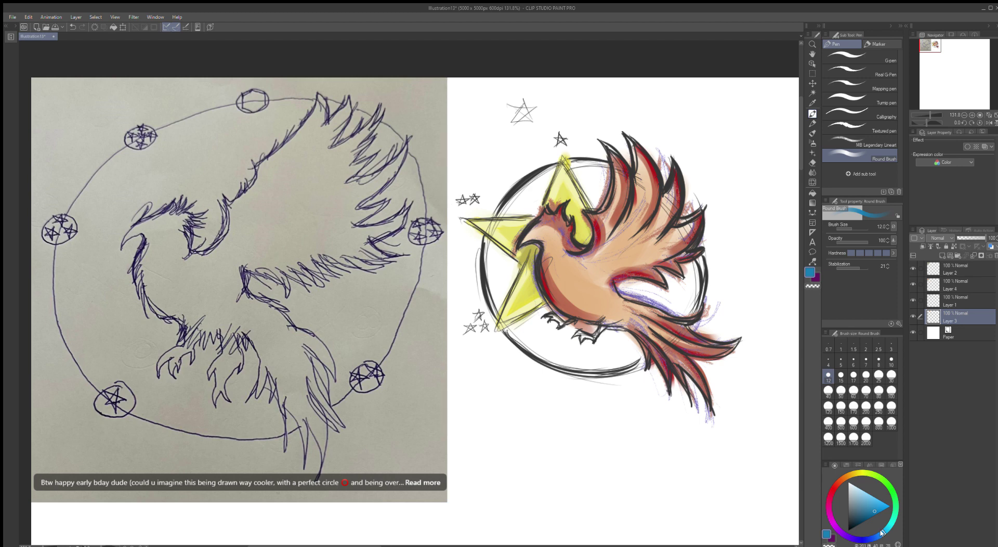
click(858, 496)
drag(861, 497, 861, 494)
click(840, 391)
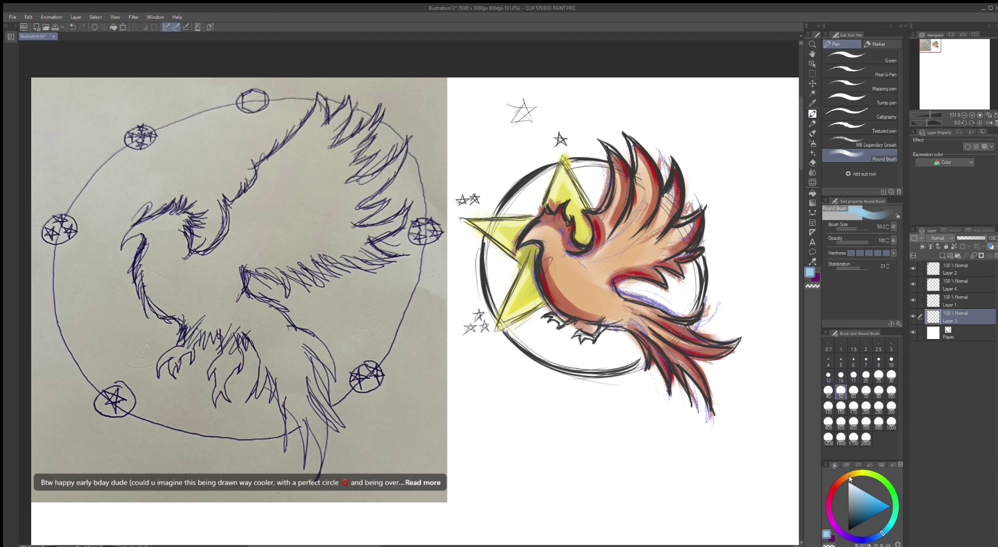
mouse_move(710, 319)
mouse_down()
mouse_move(692, 269)
mouse_move(686, 311)
mouse_move(686, 276)
mouse_move(682, 301)
mouse_move(672, 281)
mouse_move(670, 296)
mouse_move(641, 294)
mouse_up()
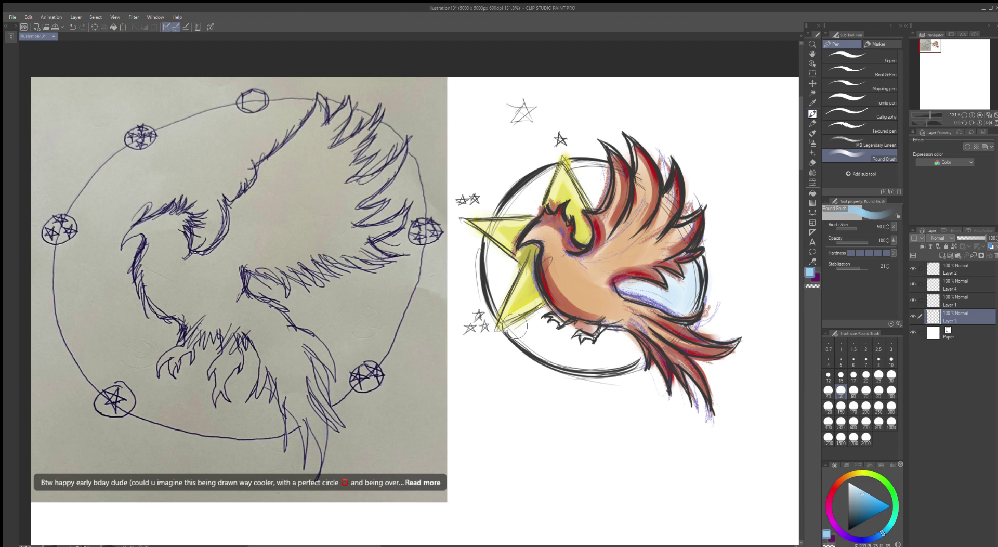
mouse_move(540, 315)
mouse_down()
mouse_move(521, 334)
mouse_move(564, 337)
mouse_move(553, 360)
mouse_move(630, 348)
mouse_move(599, 349)
mouse_up()
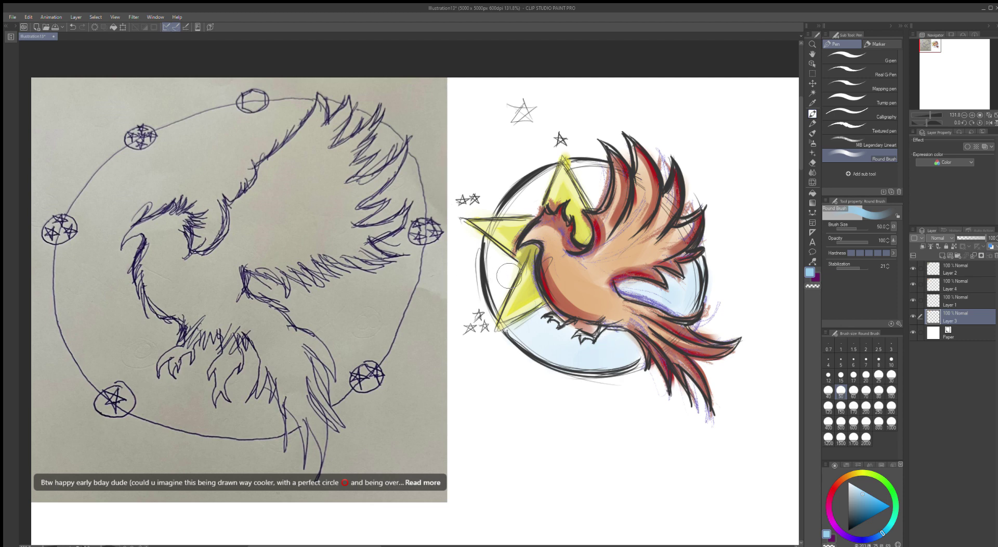
- Extend the light blue through the ring's left and upper sections around the star, and save the illustration
mouse_move(509, 276)
mouse_down()
mouse_move(494, 291)
mouse_move(495, 250)
mouse_up()
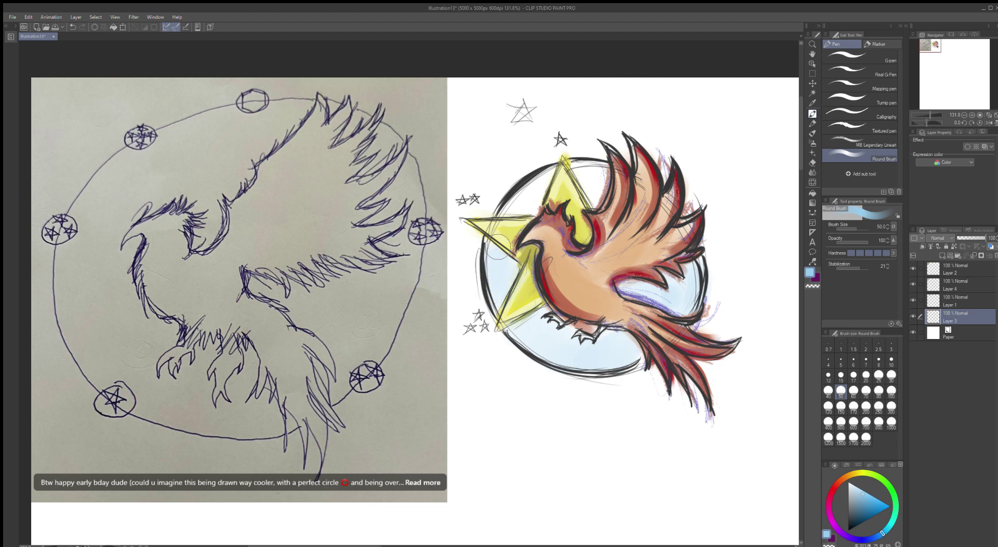
mouse_move(513, 213)
mouse_down()
mouse_move(546, 188)
mouse_move(530, 196)
mouse_move(544, 183)
mouse_move(526, 179)
mouse_move(586, 181)
mouse_move(576, 168)
mouse_move(597, 192)
mouse_move(583, 171)
mouse_move(597, 183)
mouse_move(599, 175)
mouse_move(594, 189)
mouse_move(579, 175)
mouse_up()
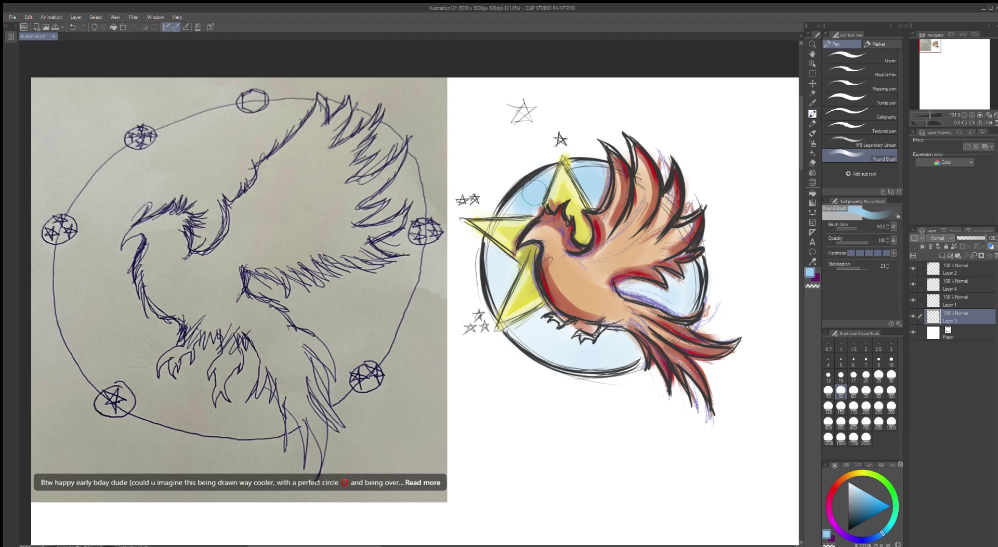
key(ctrl+s)
mouse_move(497, 240)
mouse_down()
mouse_move(483, 253)
mouse_move(499, 269)
mouse_up()
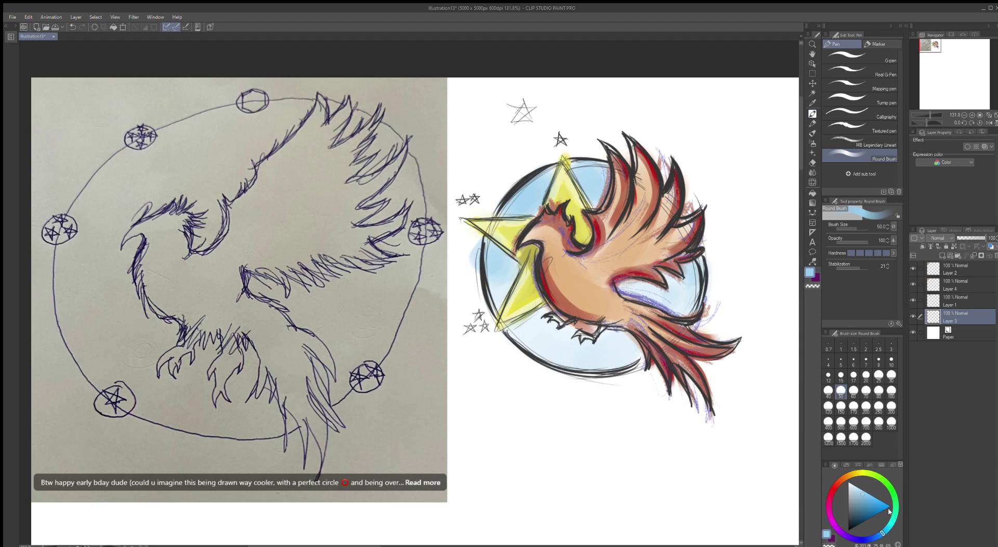
- Shade the ring's interior with a deeper blue around the star's upper point and beneath the bird
drag(867, 502, 865, 500)
mouse_move(548, 179)
mouse_down()
mouse_move(521, 193)
mouse_move(549, 177)
mouse_move(534, 194)
mouse_move(603, 173)
mouse_move(541, 174)
mouse_up()
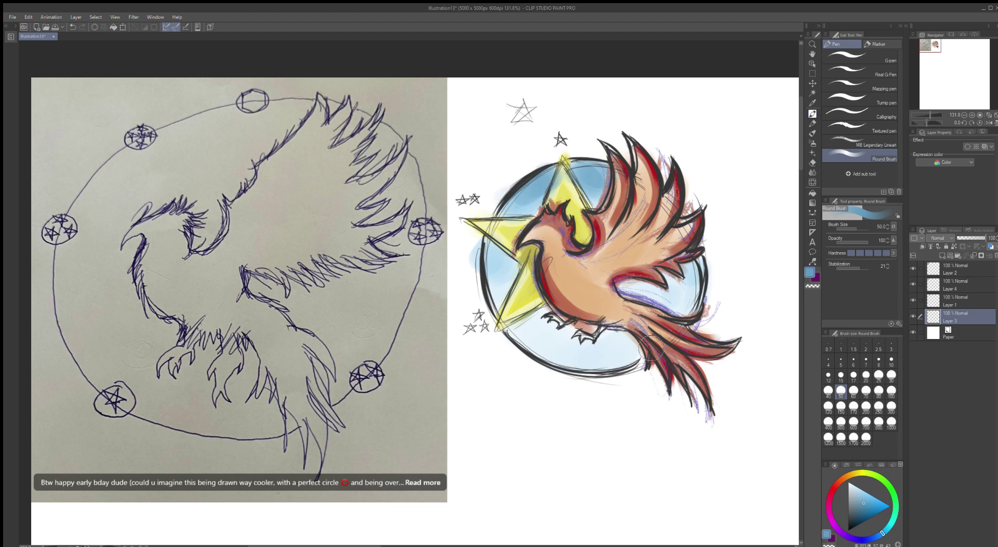
mouse_move(650, 348)
mouse_down()
mouse_move(548, 365)
mouse_move(622, 358)
mouse_move(552, 359)
mouse_move(593, 357)
mouse_move(518, 345)
mouse_move(580, 360)
mouse_move(609, 350)
mouse_up()
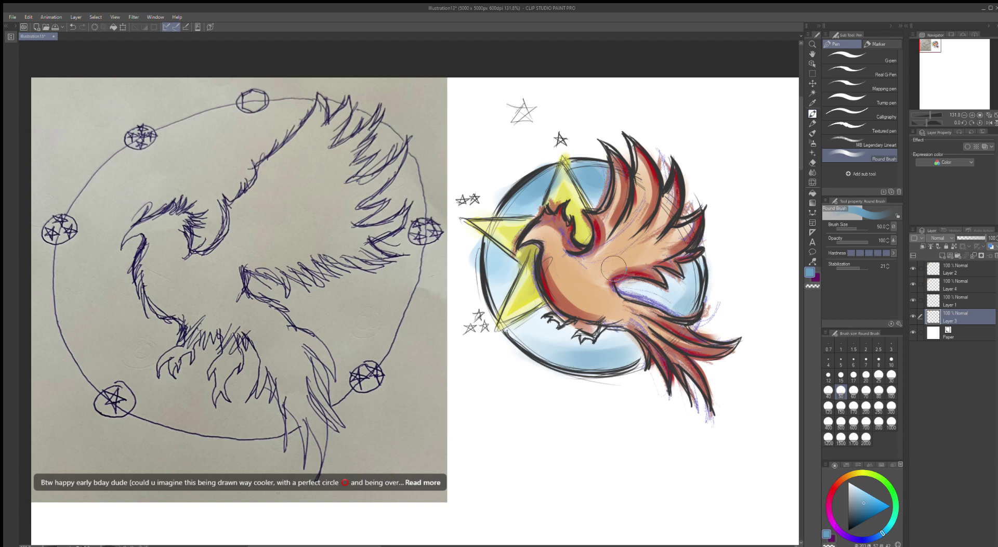
- Shade the bird's breast, belly and wing base with soft strokes of muted brownish red
click(835, 484)
drag(865, 507, 860, 511)
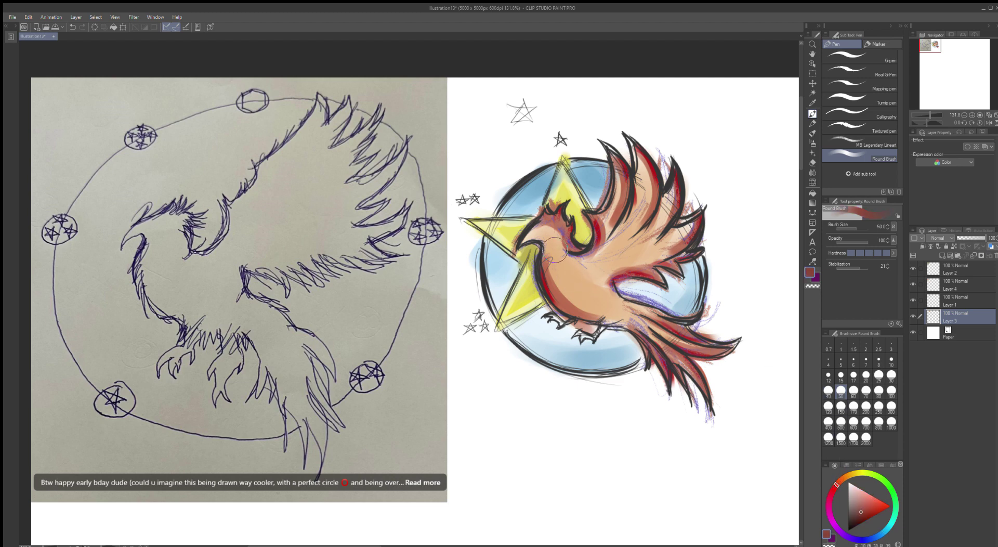
mouse_move(554, 250)
mouse_down()
mouse_move(572, 288)
mouse_move(546, 243)
mouse_move(588, 303)
mouse_up()
drag(556, 257, 616, 313)
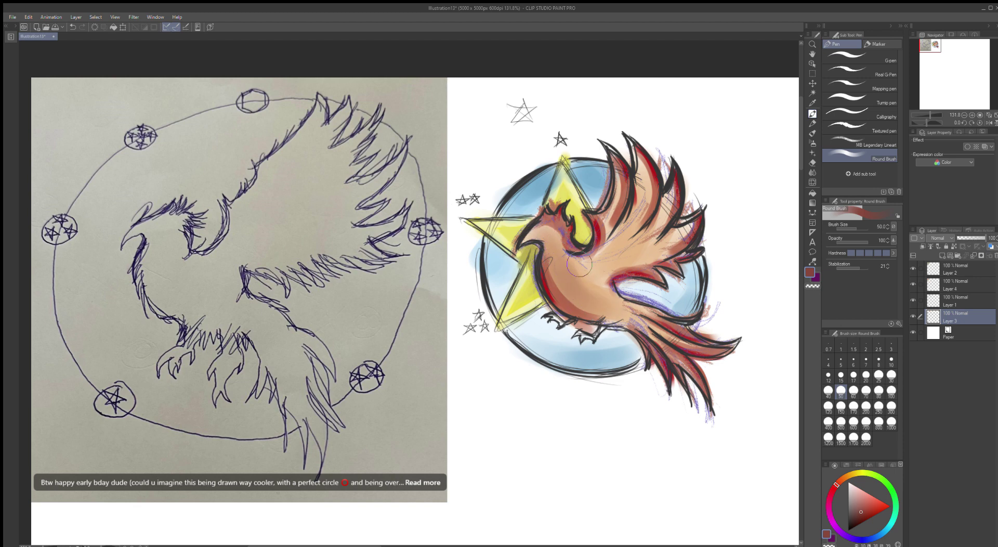
drag(630, 237, 604, 265)
drag(641, 193, 605, 265)
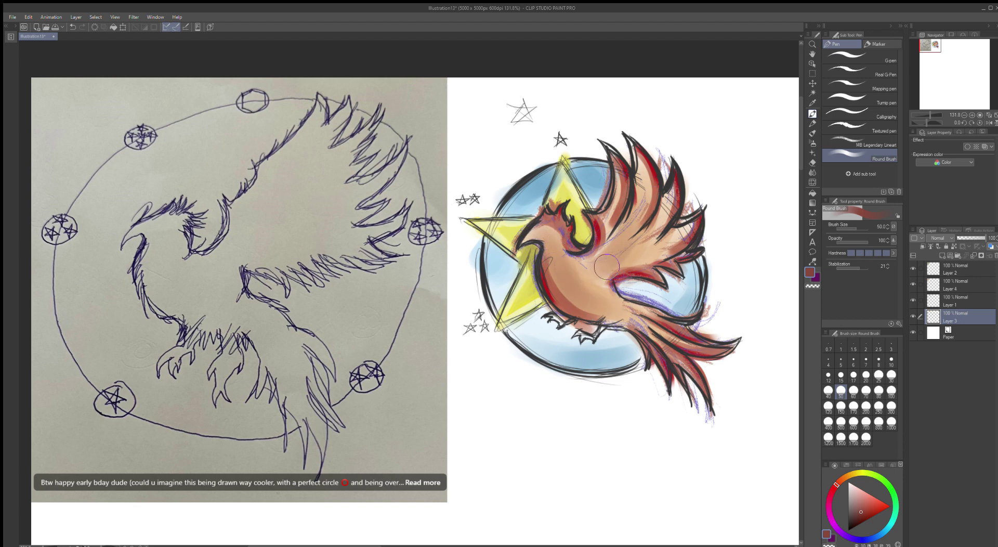
drag(661, 242, 611, 270)
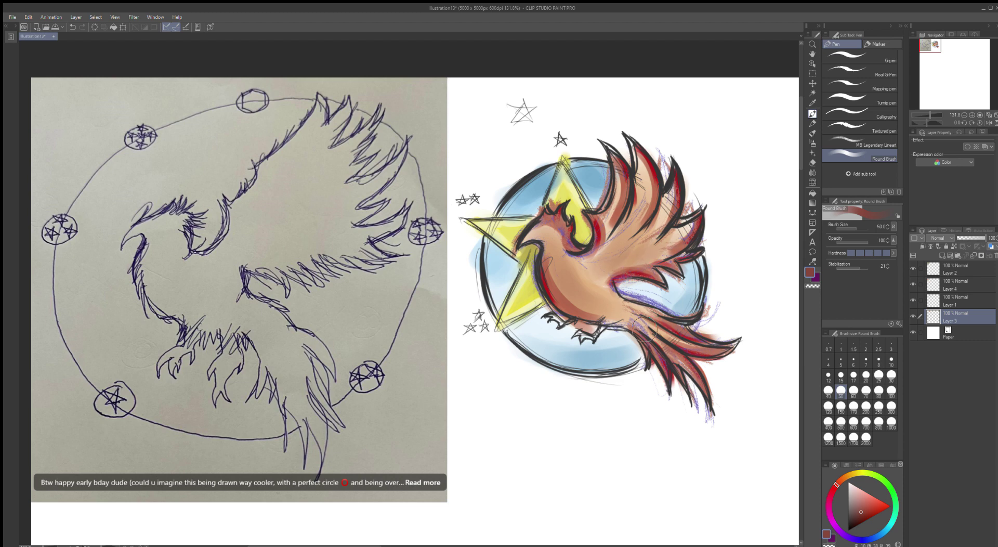
- Blend a brighter red over the bird's body, the tail base and the inner wing feathers
click(872, 507)
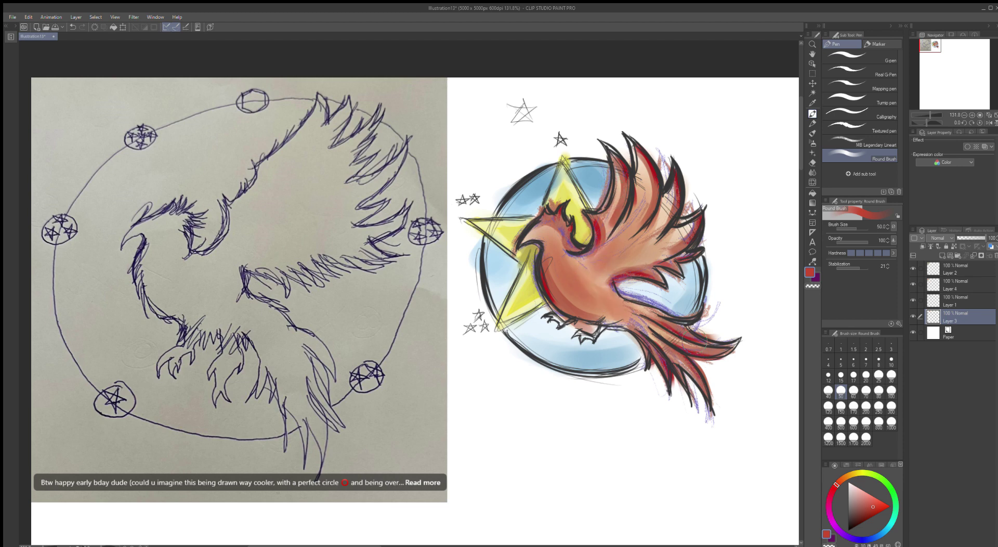
drag(628, 309, 679, 343)
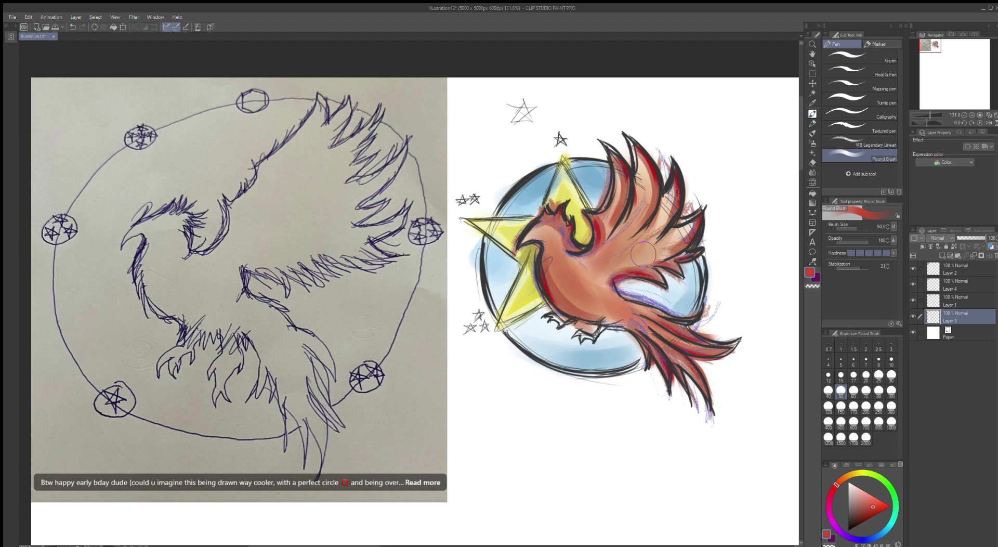
drag(640, 262, 689, 234)
drag(670, 189, 644, 258)
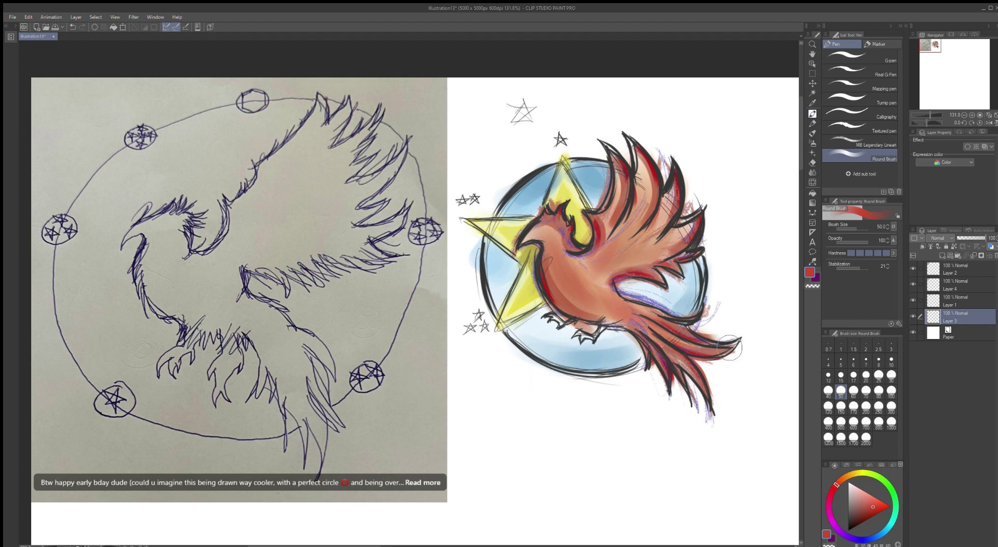
- Tint the ring's interior purple beneath the bird, between wing and tail, and around the star's upper and left points
mouse_move(890, 532)
mouse_down()
mouse_move(861, 538)
mouse_move(826, 520)
mouse_up()
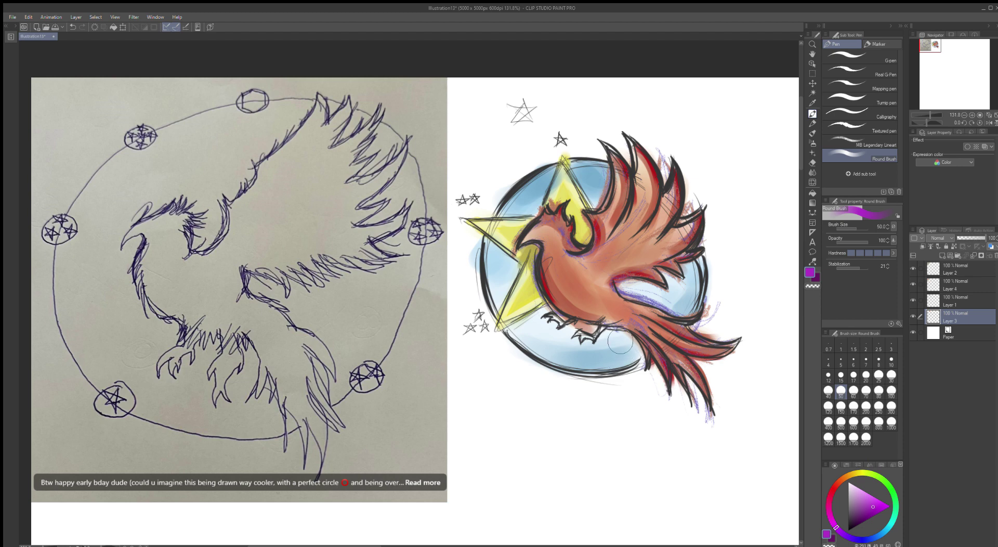
mouse_move(626, 341)
mouse_down()
mouse_move(599, 366)
mouse_move(607, 344)
mouse_up()
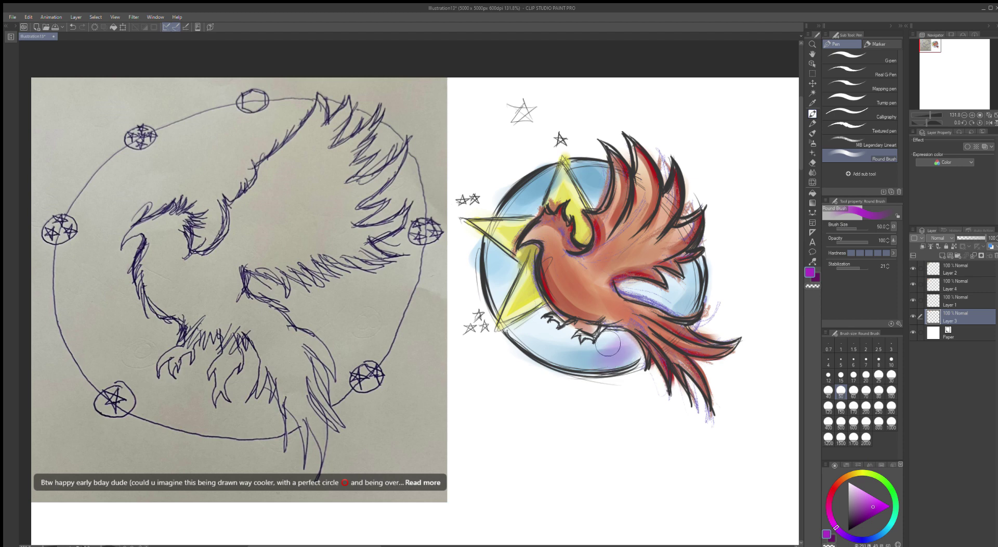
mouse_move(695, 283)
mouse_down()
mouse_move(685, 291)
mouse_move(675, 270)
mouse_move(691, 296)
mouse_move(666, 286)
mouse_up()
mouse_move(591, 185)
mouse_down()
mouse_move(596, 172)
mouse_move(606, 178)
mouse_move(553, 183)
mouse_move(511, 213)
mouse_move(547, 179)
mouse_up()
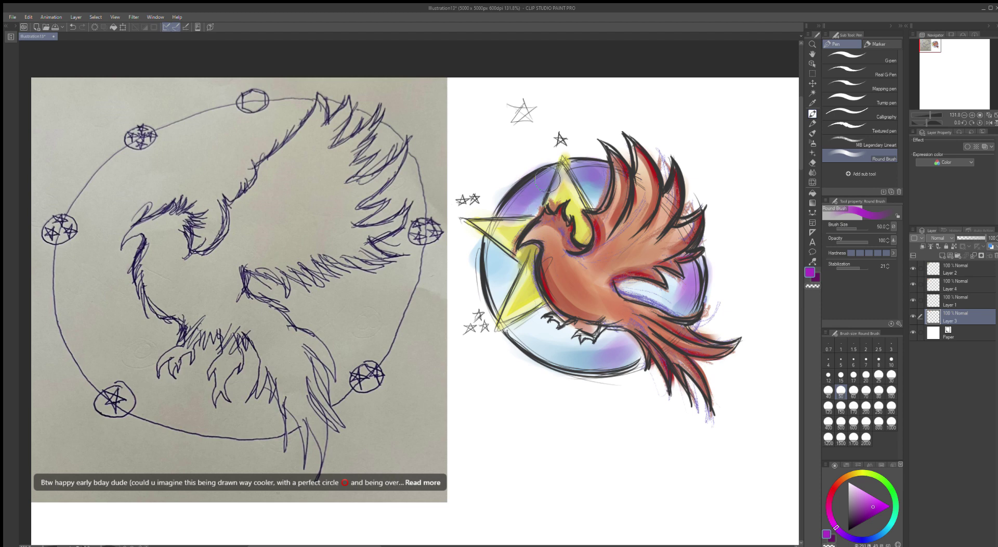
mouse_move(518, 248)
mouse_down()
mouse_move(495, 242)
mouse_move(484, 281)
mouse_move(492, 251)
mouse_move(494, 271)
mouse_move(490, 253)
mouse_move(512, 268)
mouse_move(495, 259)
mouse_move(503, 226)
mouse_move(534, 196)
mouse_move(519, 212)
mouse_up()
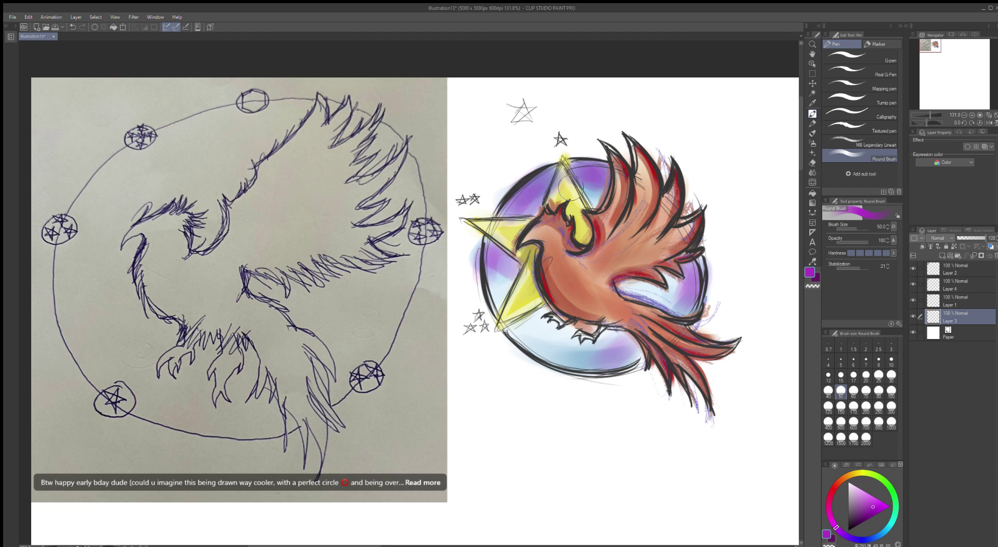
drag(582, 188, 602, 200)
mouse_move(628, 341)
mouse_down()
mouse_move(589, 349)
mouse_move(632, 341)
mouse_move(615, 343)
mouse_move(674, 302)
mouse_move(630, 286)
mouse_move(684, 299)
mouse_move(668, 284)
mouse_move(688, 296)
mouse_move(670, 284)
mouse_up()
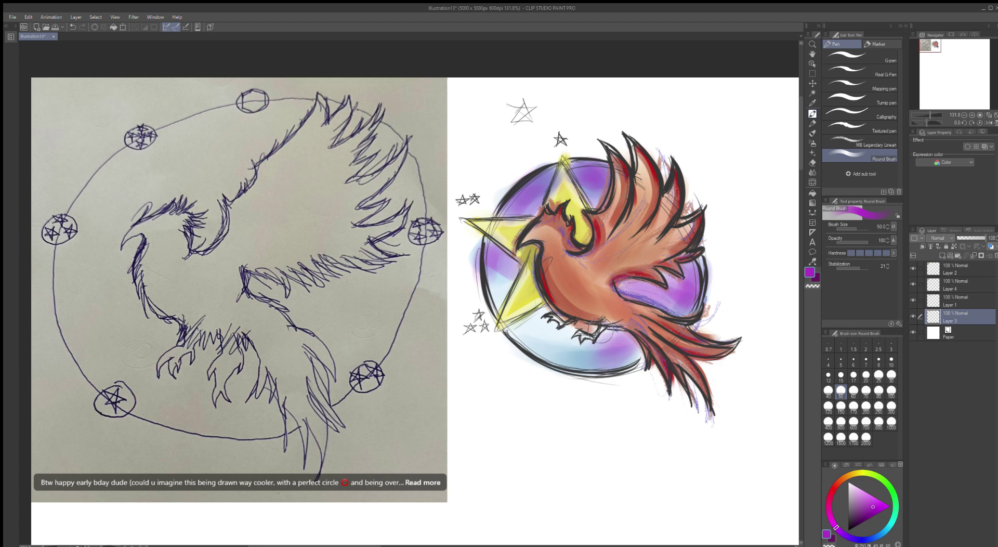
- Build up denser purple across the ring's lower section and in the gaps around the star
mouse_move(600, 332)
mouse_down()
mouse_move(551, 357)
mouse_move(606, 345)
mouse_move(558, 353)
mouse_move(593, 347)
mouse_move(524, 331)
mouse_move(545, 323)
mouse_move(510, 306)
mouse_move(512, 278)
mouse_move(495, 281)
mouse_move(495, 271)
mouse_move(495, 309)
mouse_move(503, 288)
mouse_move(510, 299)
mouse_move(501, 262)
mouse_up()
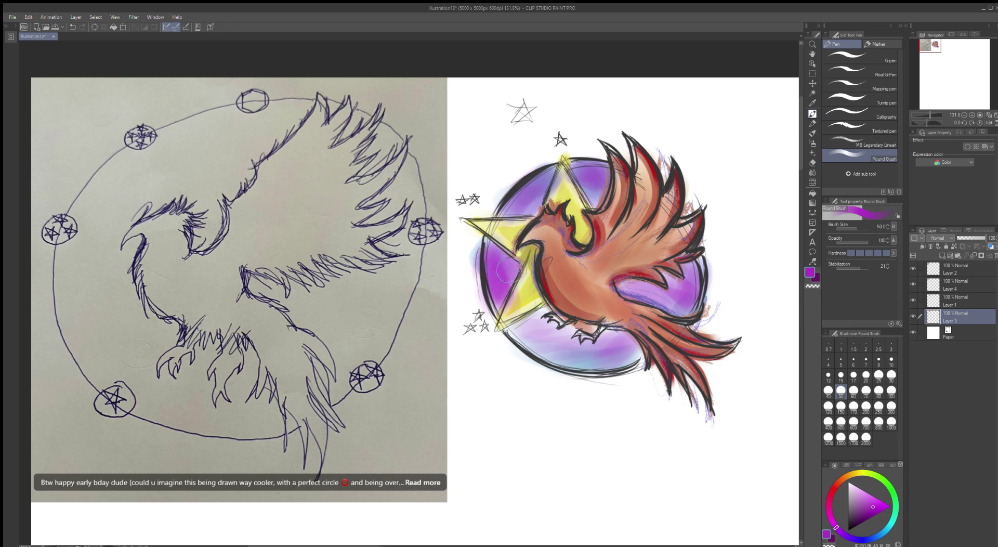
mouse_move(539, 184)
mouse_down()
mouse_move(543, 200)
mouse_move(530, 192)
mouse_up()
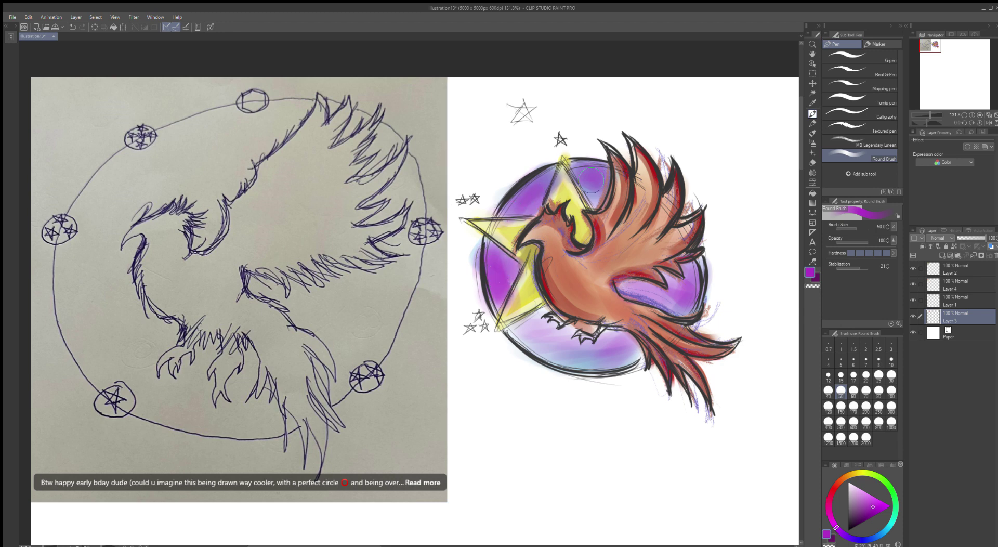
mouse_move(592, 180)
mouse_down()
mouse_move(602, 206)
mouse_move(592, 183)
mouse_up()
mouse_move(543, 315)
mouse_down()
mouse_move(519, 321)
mouse_move(599, 335)
mouse_move(554, 327)
mouse_move(579, 334)
mouse_move(614, 323)
mouse_move(613, 341)
mouse_move(532, 332)
mouse_move(554, 349)
mouse_up()
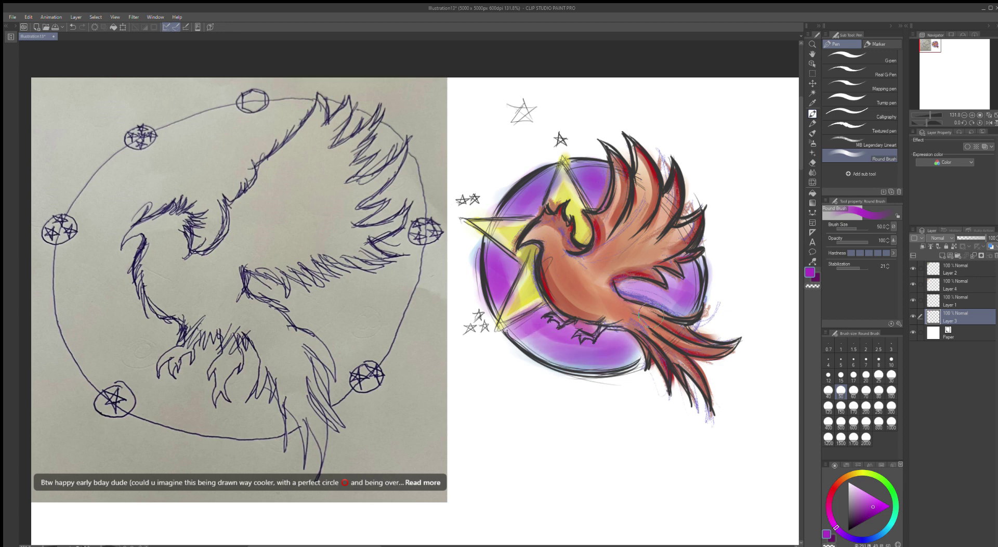
mouse_move(608, 324)
mouse_down()
mouse_move(528, 342)
mouse_move(570, 360)
mouse_move(628, 351)
mouse_up()
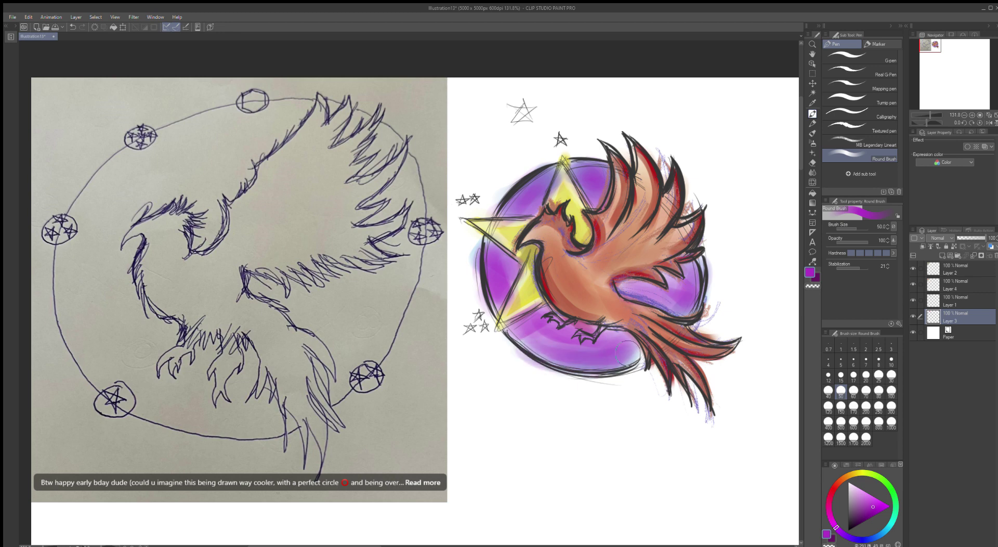
mouse_move(525, 332)
mouse_down()
mouse_move(534, 347)
mouse_move(527, 335)
mouse_move(571, 354)
mouse_up()
mouse_move(485, 253)
mouse_down()
mouse_move(522, 270)
mouse_move(506, 261)
mouse_move(502, 279)
mouse_move(501, 267)
mouse_move(500, 302)
mouse_up()
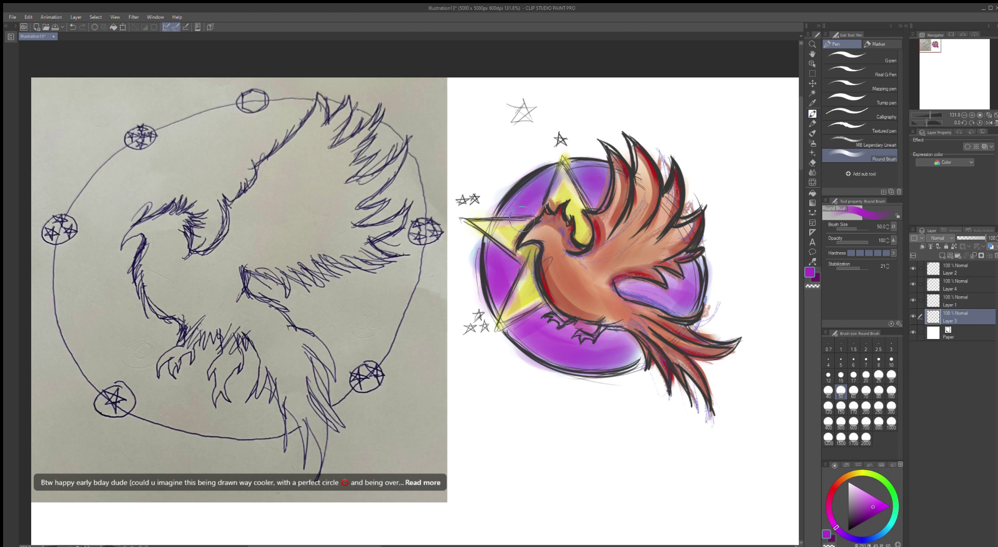
- Repaint the large star's upper and lower points with a fresh yellow
click(855, 471)
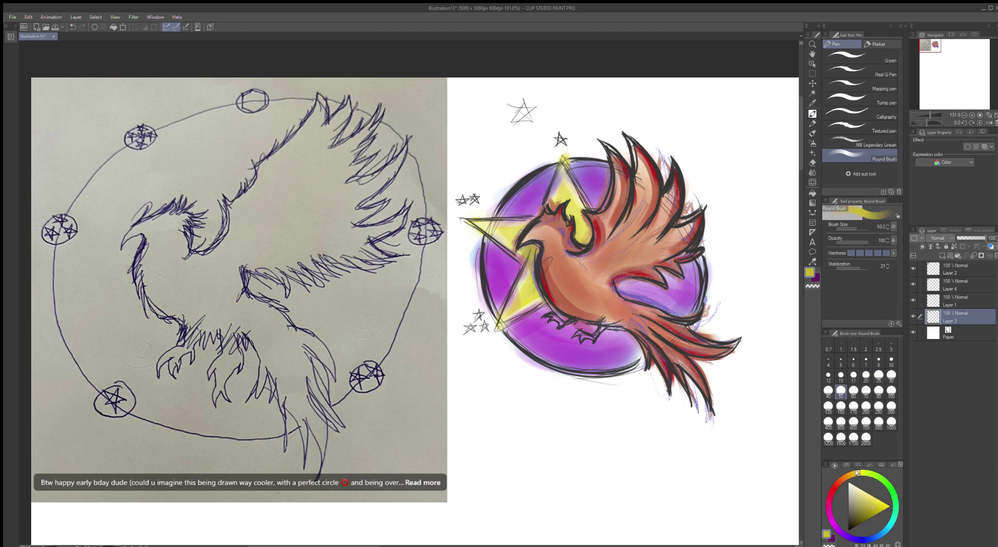
drag(852, 471, 872, 504)
mouse_move(570, 194)
mouse_down()
mouse_move(555, 183)
mouse_move(565, 173)
mouse_up()
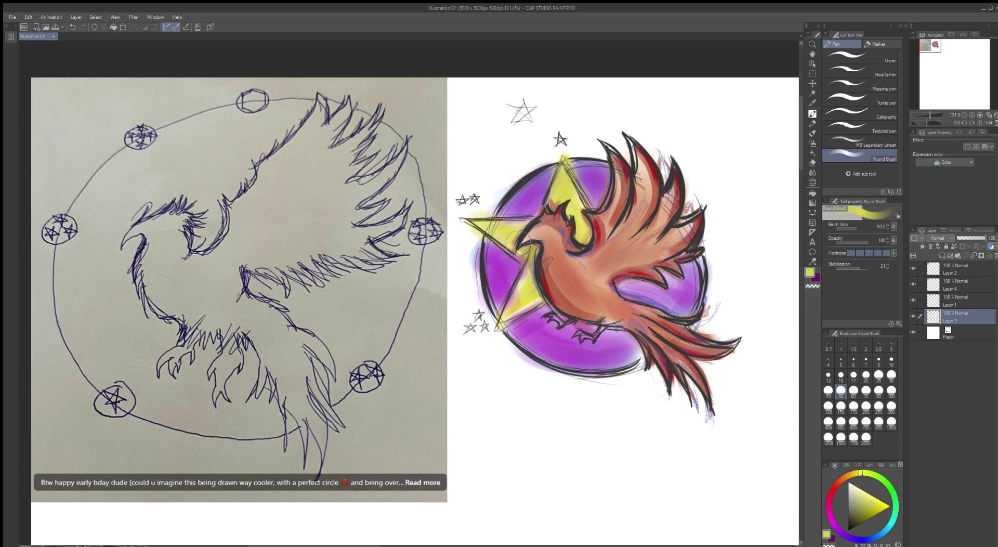
mouse_move(531, 272)
mouse_down()
mouse_move(517, 304)
mouse_move(506, 299)
mouse_move(528, 288)
mouse_move(530, 321)
mouse_up()
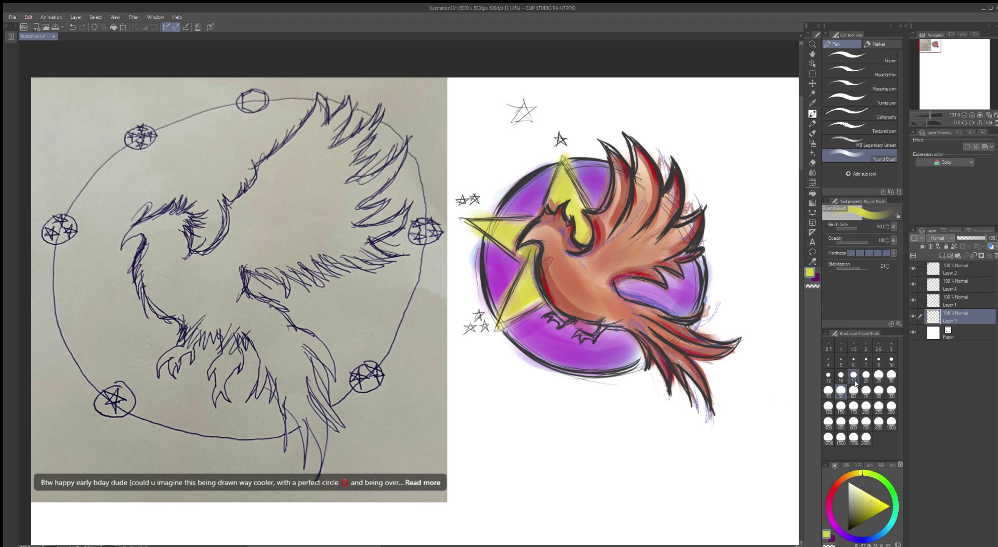
- Add yellow highlights to the bird's wing feathers, tail feathers and belly at brush size 15
click(840, 375)
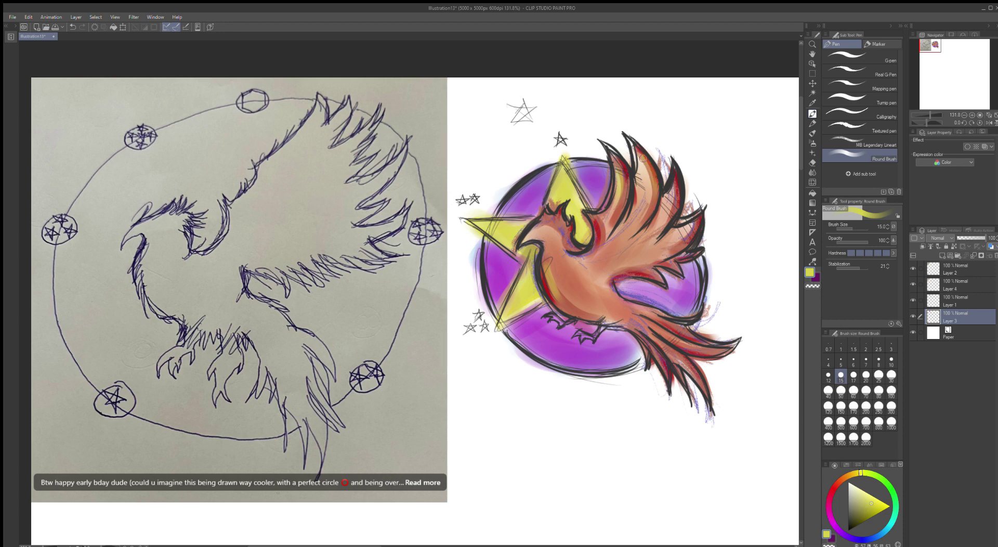
mouse_move(643, 158)
mouse_down()
mouse_move(639, 226)
mouse_move(662, 192)
mouse_move(665, 212)
mouse_move(673, 181)
mouse_move(661, 228)
mouse_up()
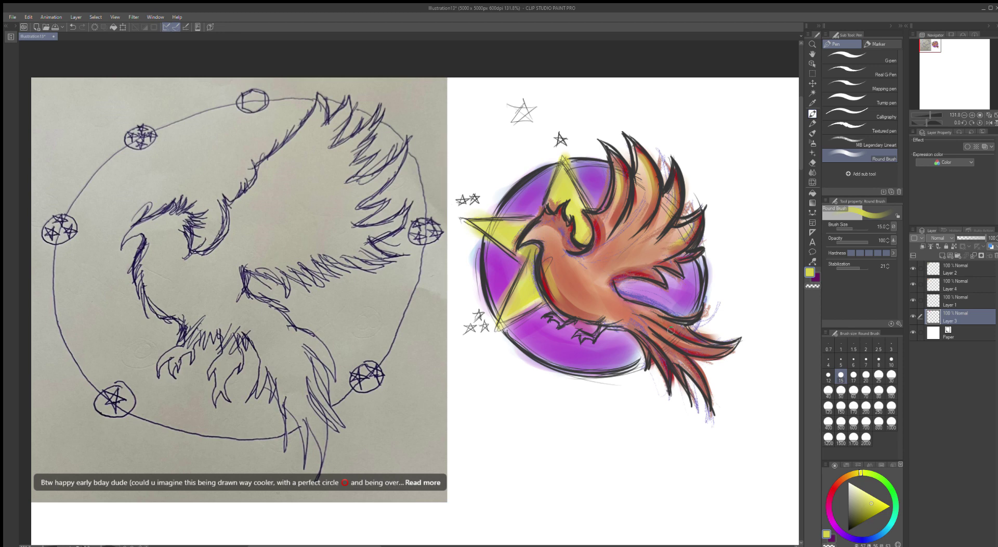
drag(670, 330, 679, 334)
drag(646, 340, 667, 371)
drag(572, 302, 589, 312)
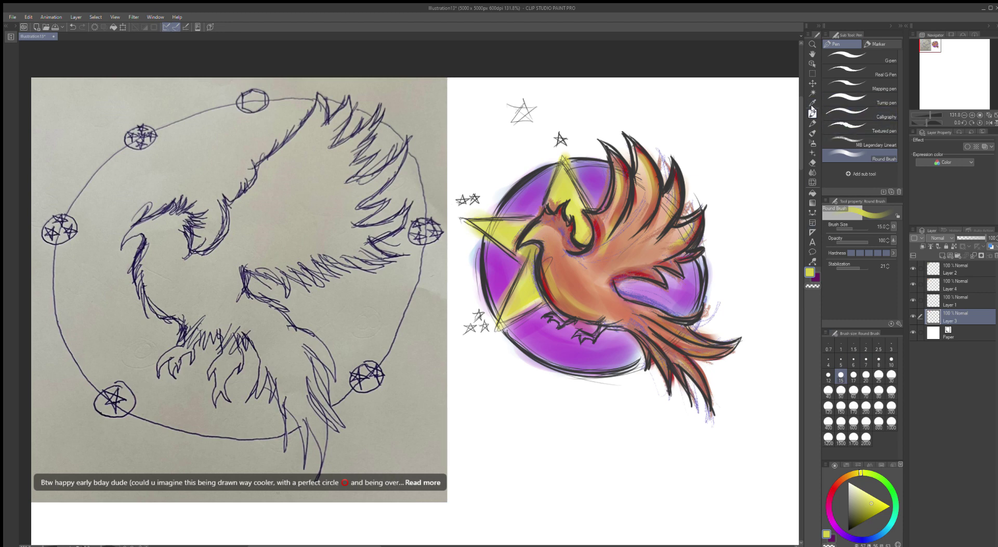
- Outline the large star's upper, lower and left points in dark grey with the G-pen at size 15
click(860, 57)
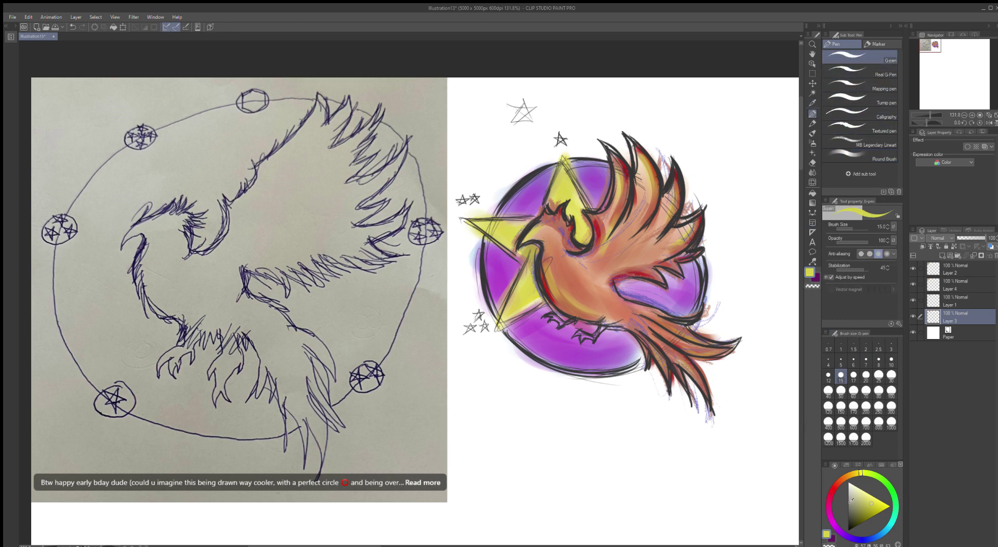
drag(851, 500, 846, 518)
drag(562, 155, 541, 208)
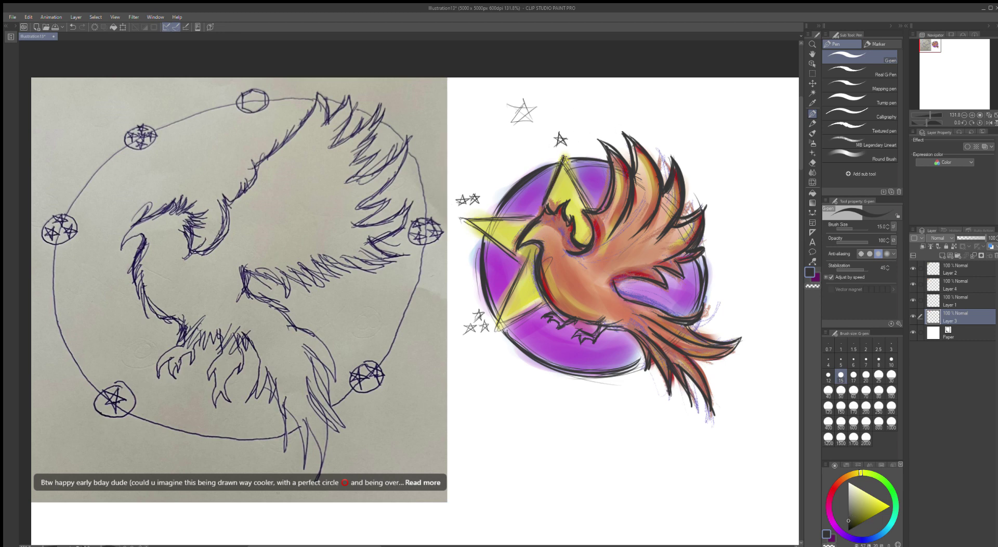
drag(563, 157, 599, 217)
drag(516, 271, 492, 333)
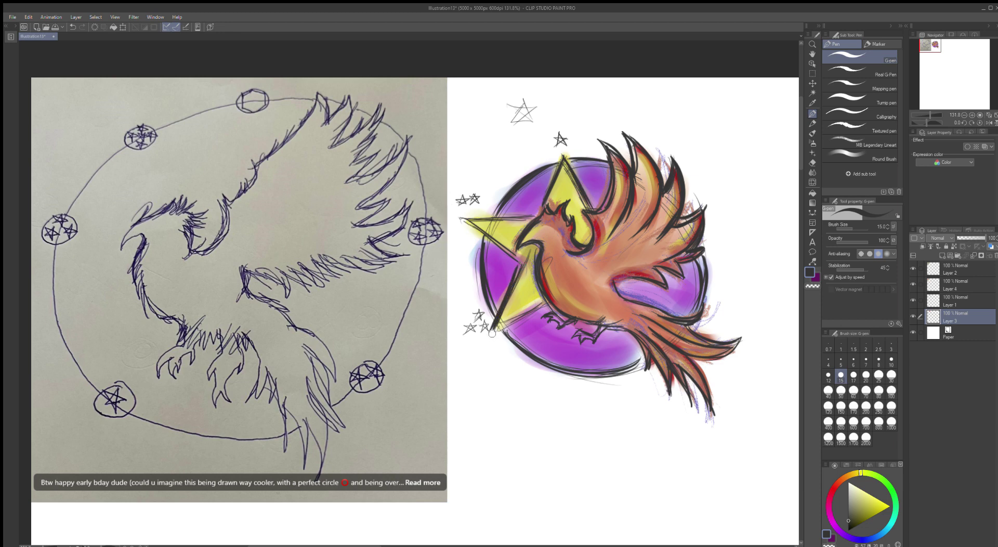
drag(535, 305, 489, 332)
drag(542, 300, 506, 321)
drag(460, 217, 520, 258)
drag(465, 220, 517, 258)
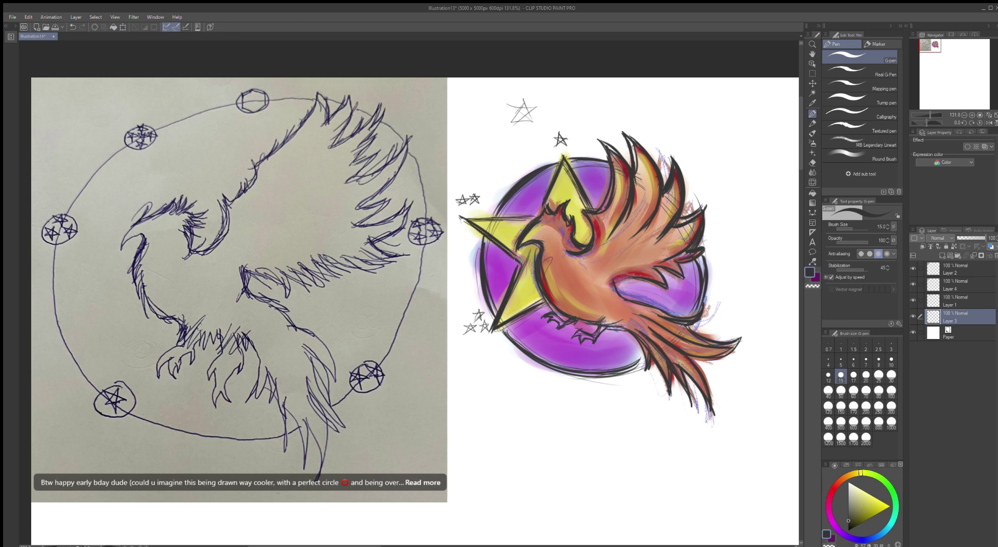
drag(461, 218, 525, 219)
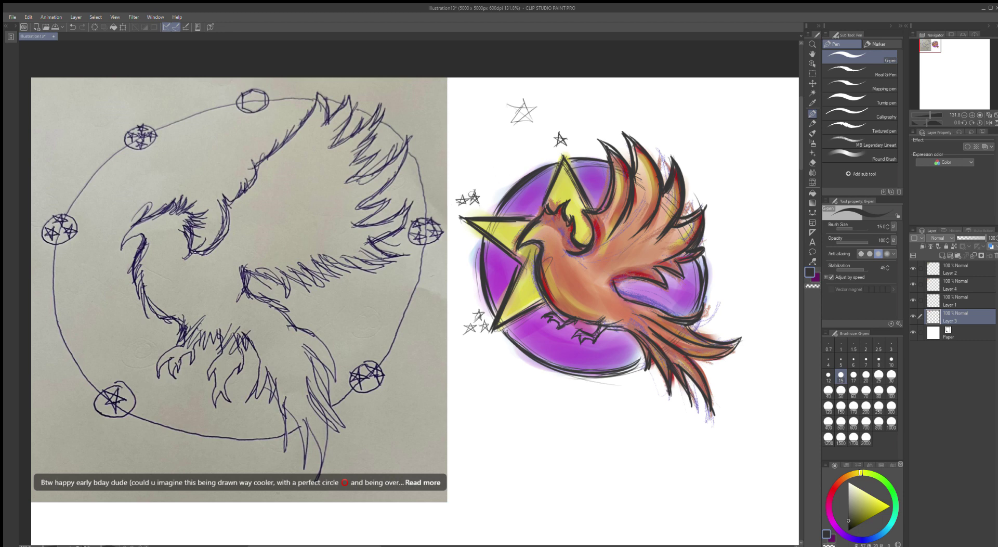
- Ink the small star by the large star's left point, the claws and the tail's upper edge in dark grey, undoing two stray strokes
drag(473, 195, 478, 203)
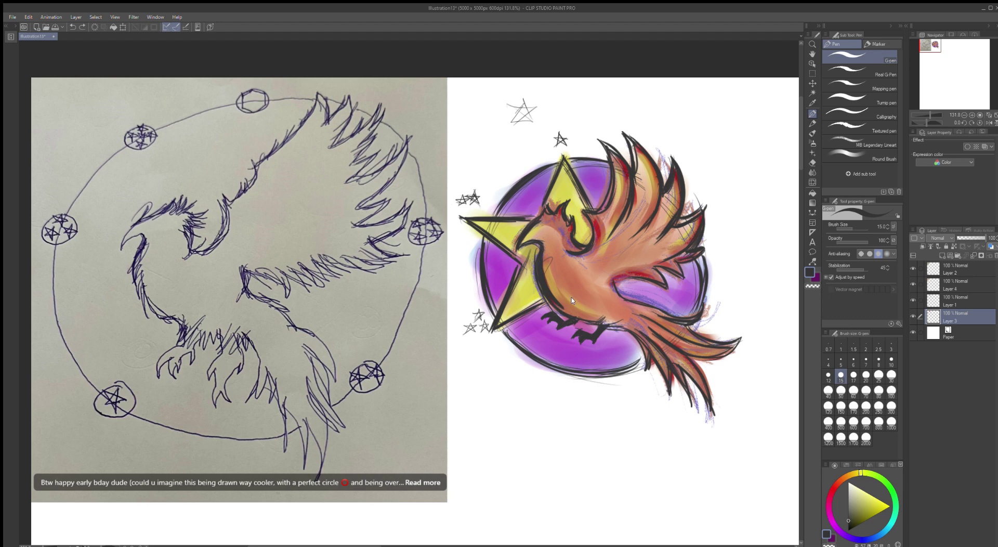
key(ctrl+z)
key(ctrl+z)
drag(614, 283, 679, 324)
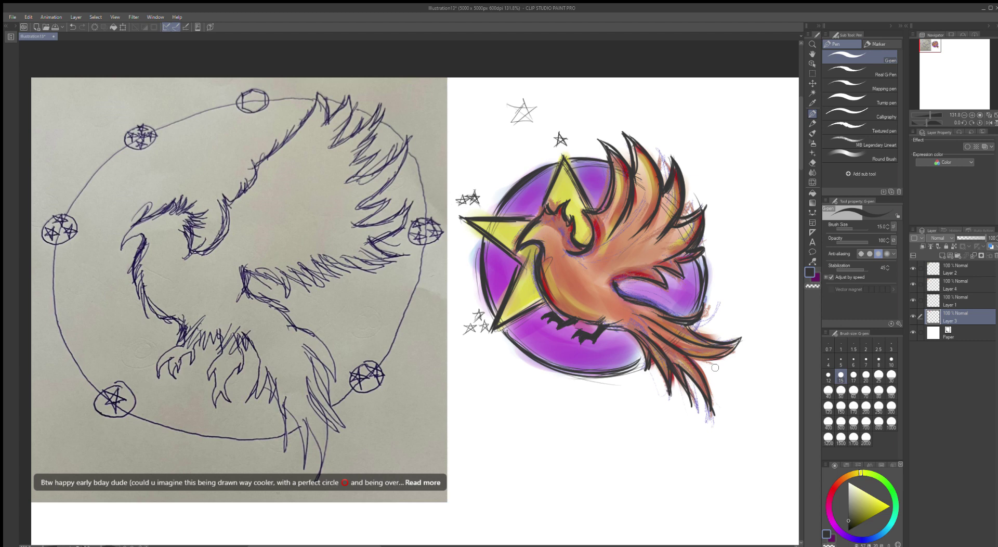
- Hide and restore Layer 1 to check the colours, and hide the sketch photo on Layer 2 to reveal the phoenix reference
click(912, 299)
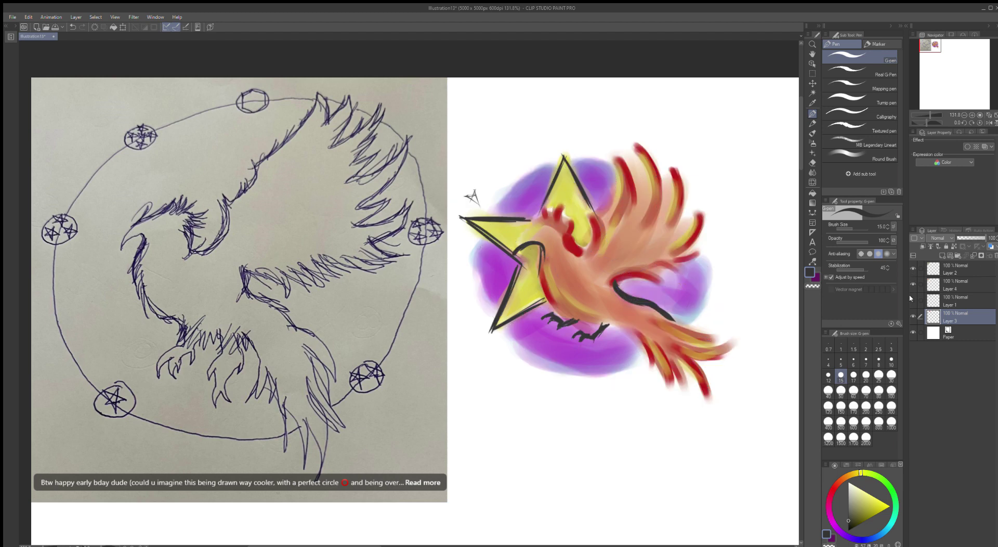
click(912, 300)
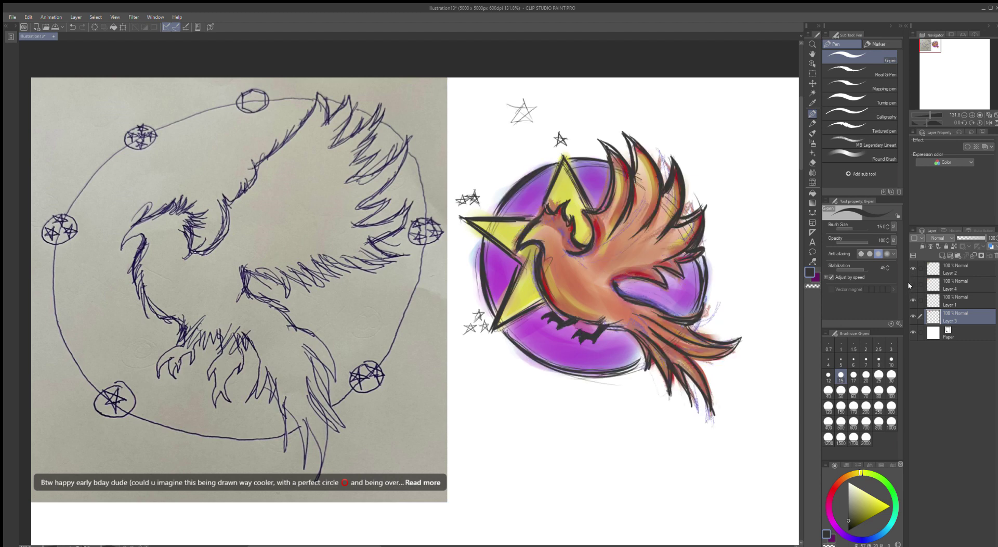
click(909, 266)
click(911, 268)
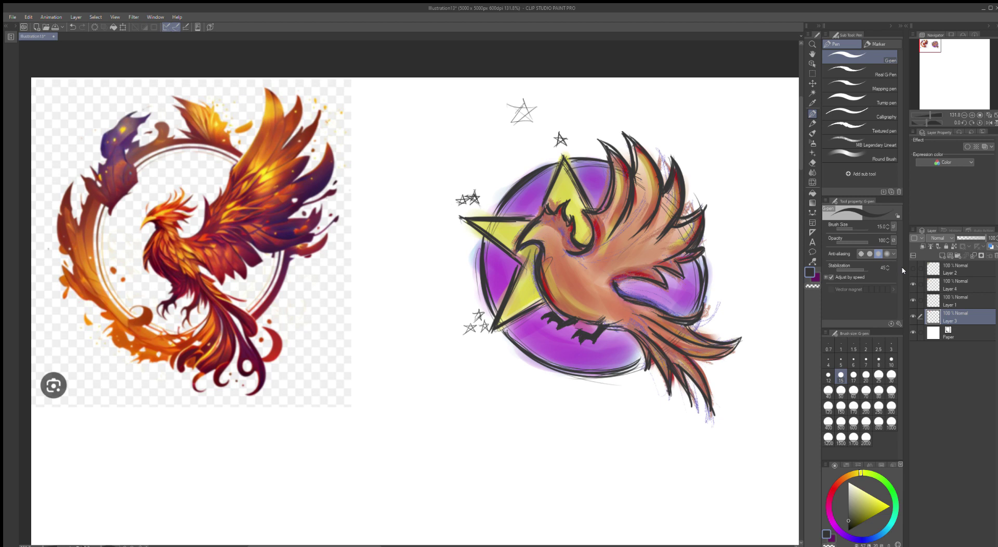
- Add a new layer above Layer 2 and ink long curving tail feathers hanging below the bird in dark grey with the G-pen
click(949, 274)
click(941, 255)
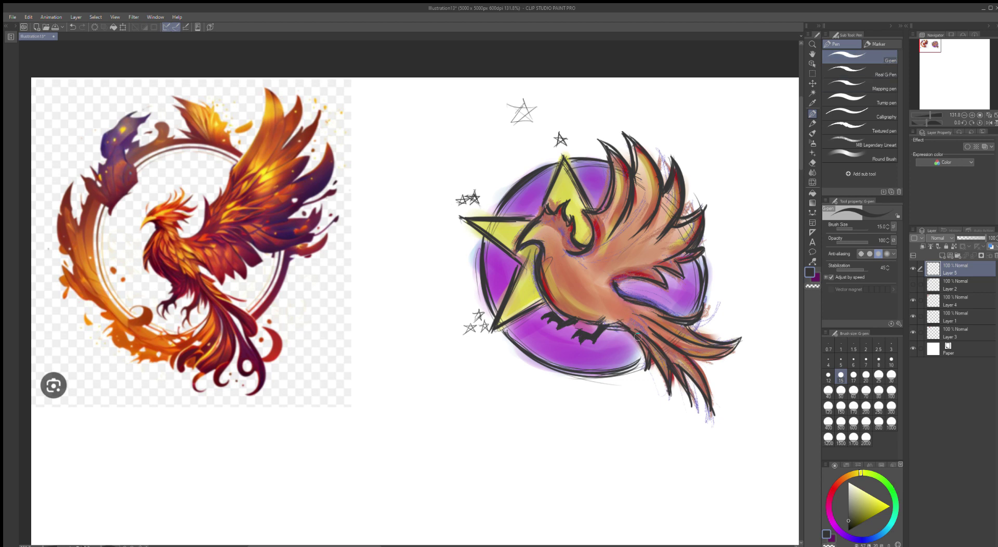
drag(647, 347, 619, 405)
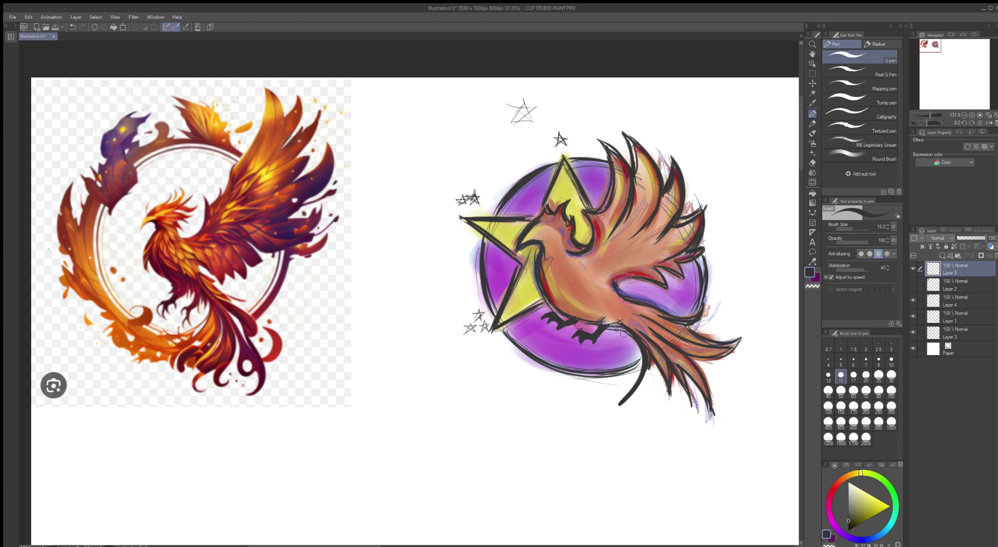
drag(644, 357, 624, 419)
drag(637, 352, 630, 425)
drag(645, 344, 678, 445)
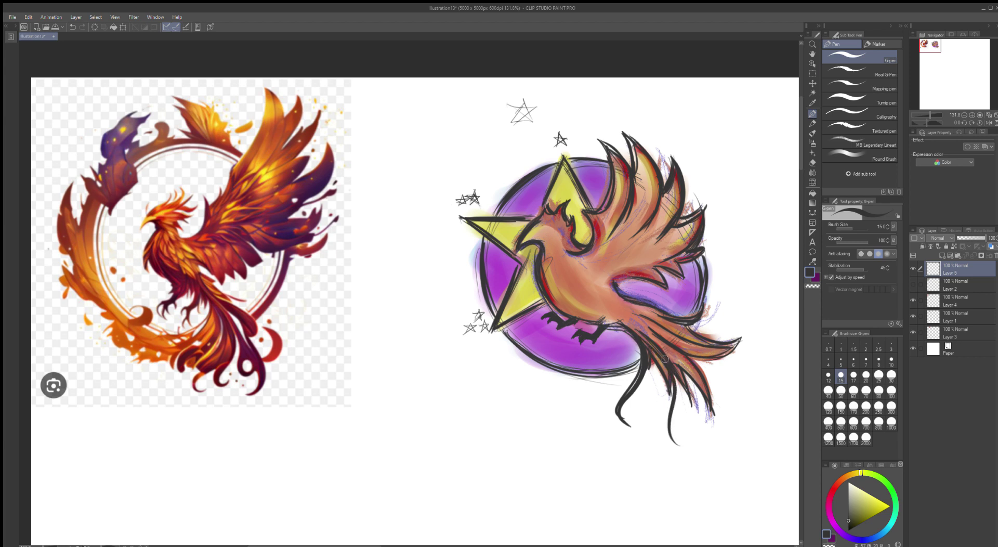
mouse_move(665, 358)
mouse_down()
mouse_move(666, 403)
mouse_move(690, 449)
mouse_up()
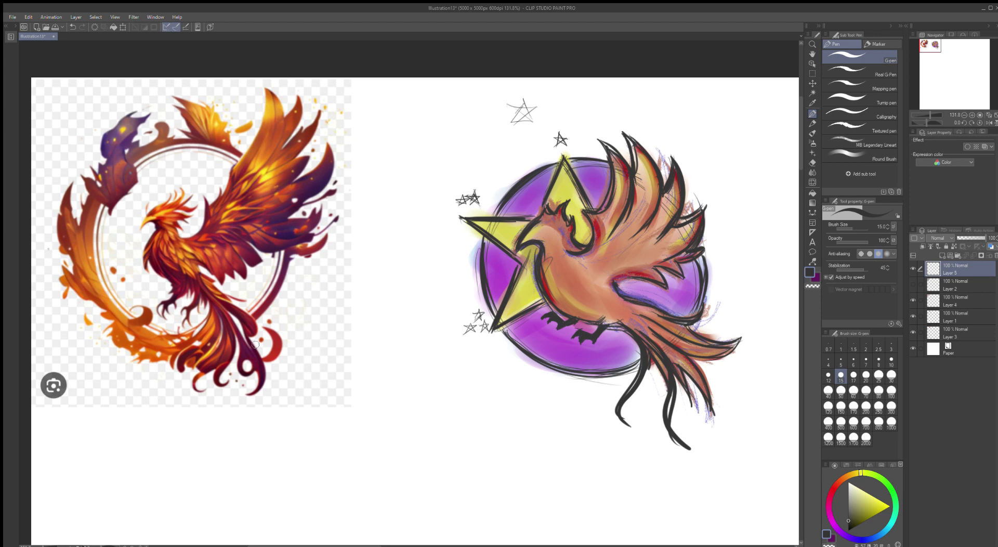
mouse_move(645, 338)
mouse_down()
mouse_move(695, 369)
mouse_move(719, 432)
mouse_up()
drag(709, 385, 711, 431)
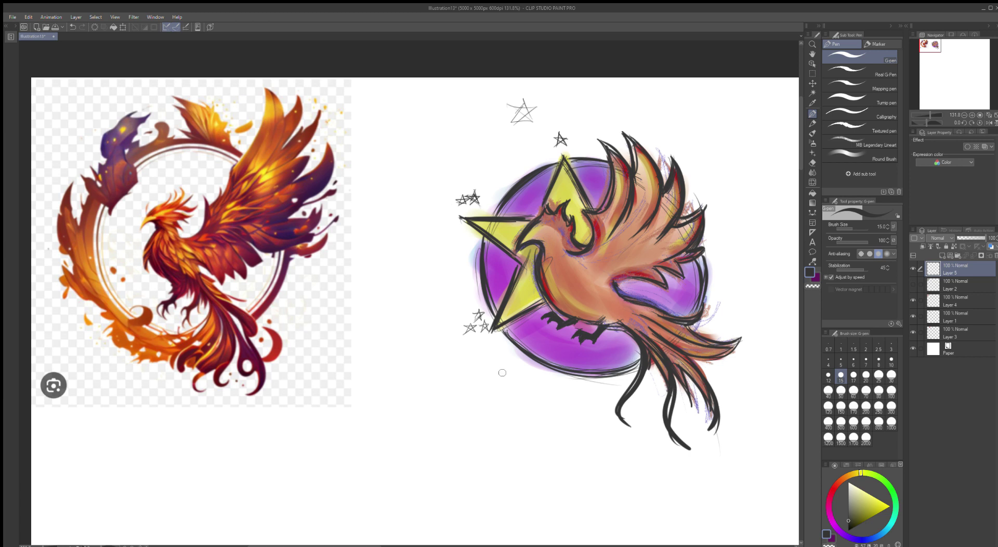
- Ink extra dark grey feather lines and pointed tips along the upper side of the bird's tail
drag(695, 327, 713, 369)
mouse_move(684, 323)
mouse_down()
mouse_move(714, 350)
mouse_move(705, 367)
mouse_up()
mouse_move(691, 327)
mouse_down()
mouse_move(713, 347)
mouse_move(705, 370)
mouse_up()
mouse_move(684, 325)
mouse_down()
mouse_move(705, 333)
mouse_move(698, 365)
mouse_move(697, 328)
mouse_move(713, 344)
mouse_move(706, 368)
mouse_up()
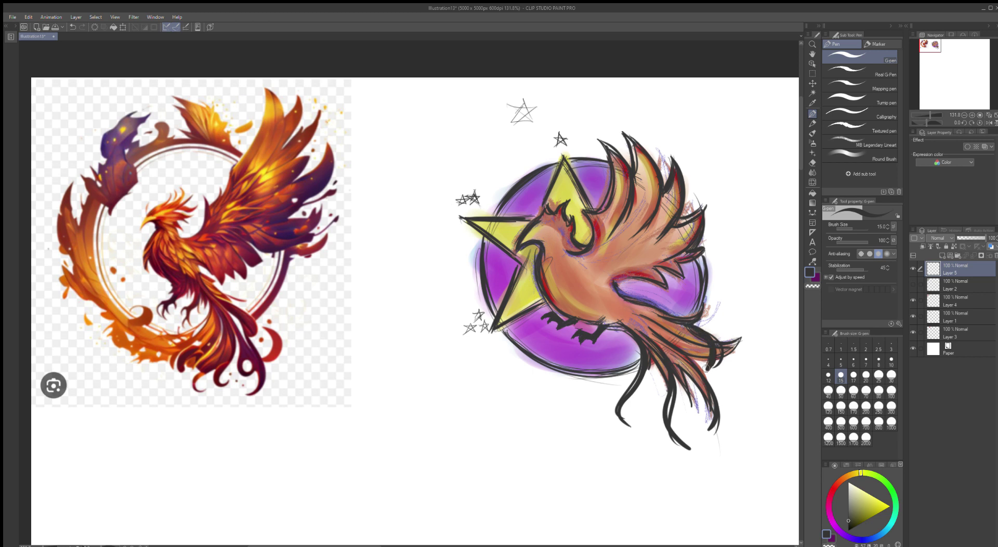
drag(688, 328, 729, 380)
mouse_move(713, 313)
mouse_down()
mouse_move(654, 315)
mouse_move(701, 319)
mouse_up()
- Give the hanging tail feathers second edges and curled tips, and ink a curled feather beyond the tail's outer end
mouse_move(657, 361)
mouse_down()
mouse_move(633, 391)
mouse_move(630, 426)
mouse_move(627, 411)
mouse_up()
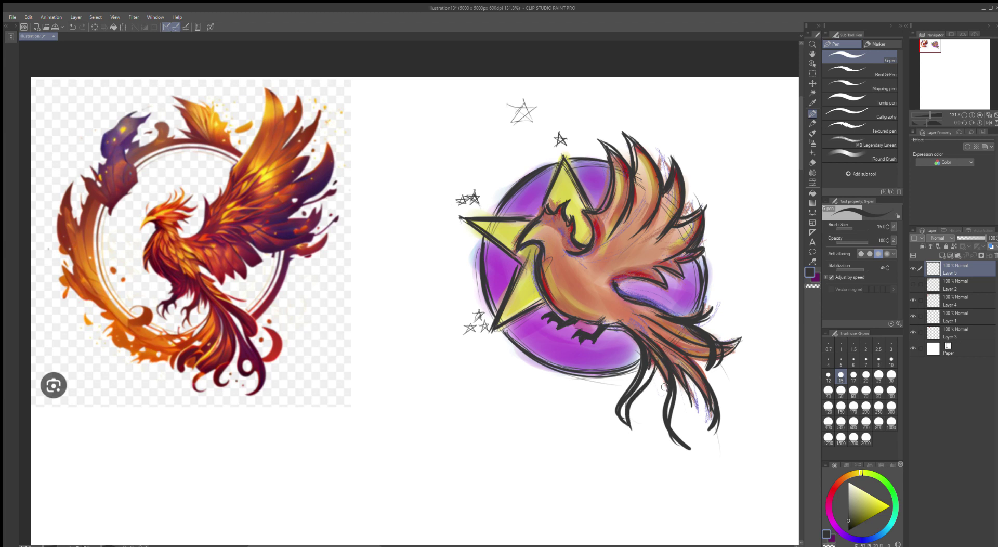
mouse_move(680, 382)
mouse_down()
mouse_move(681, 428)
mouse_move(676, 415)
mouse_move(698, 431)
mouse_move(695, 422)
mouse_move(684, 441)
mouse_move(690, 429)
mouse_up()
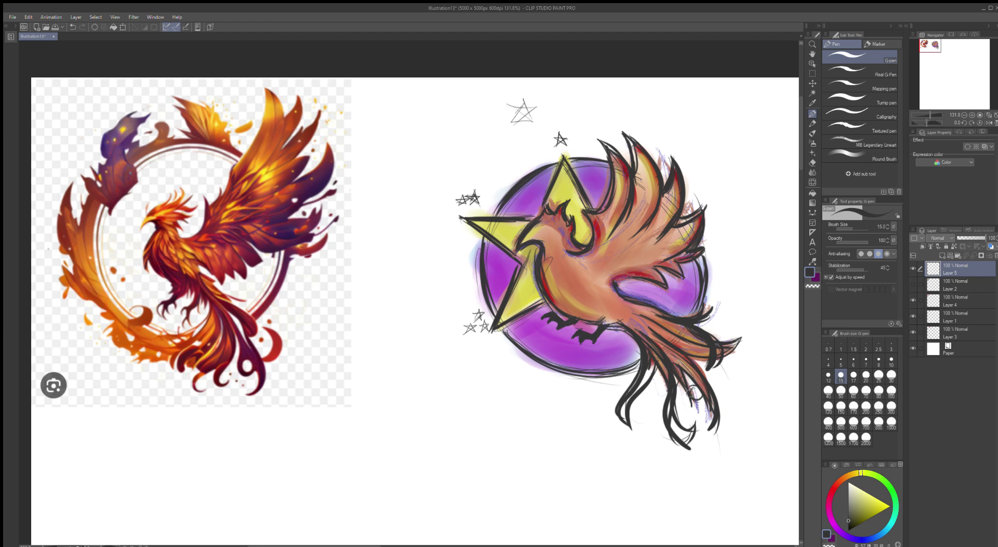
mouse_move(702, 391)
mouse_down()
mouse_move(690, 404)
mouse_move(682, 376)
mouse_move(684, 405)
mouse_move(692, 390)
mouse_move(682, 377)
mouse_move(703, 405)
mouse_move(692, 390)
mouse_move(685, 396)
mouse_move(705, 403)
mouse_move(711, 430)
mouse_up()
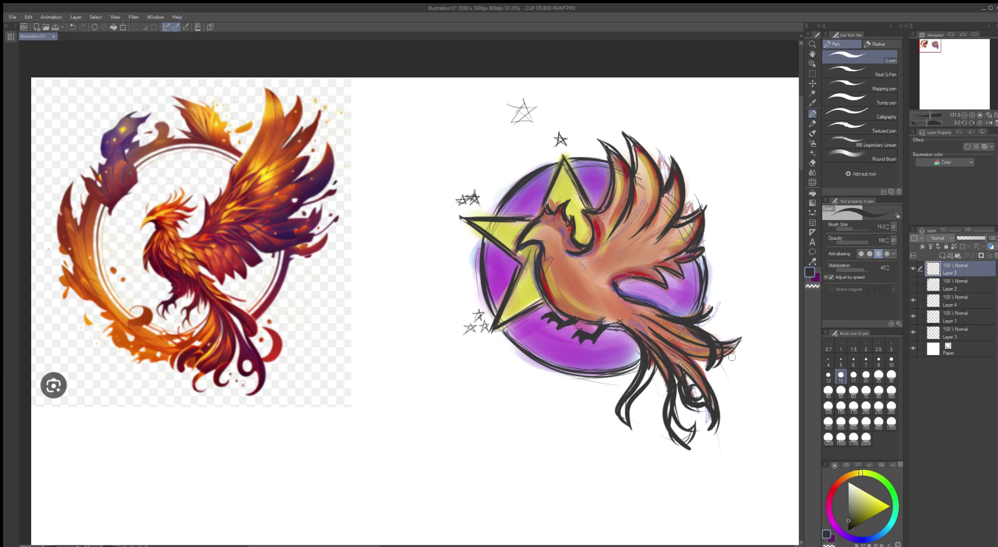
drag(738, 370, 747, 350)
mouse_move(724, 389)
mouse_down()
mouse_move(741, 367)
mouse_move(732, 352)
mouse_move(726, 387)
mouse_up()
drag(735, 351, 728, 388)
mouse_move(736, 354)
mouse_down()
mouse_move(726, 390)
mouse_move(743, 380)
mouse_move(737, 385)
mouse_up()
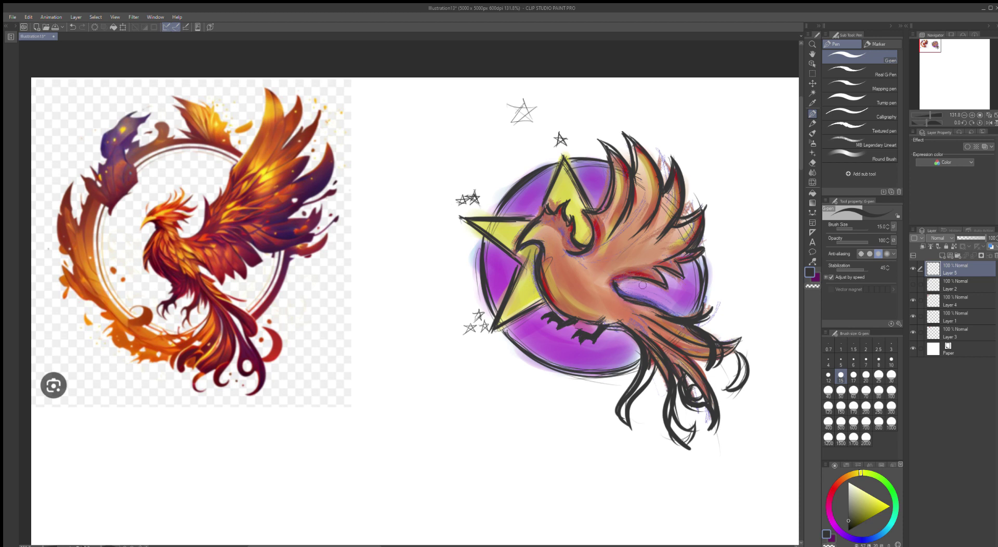
- Ink the wing's lower feathers and front edge, and extend its two tallest feathers above the old outline in dark grey
drag(624, 279, 654, 297)
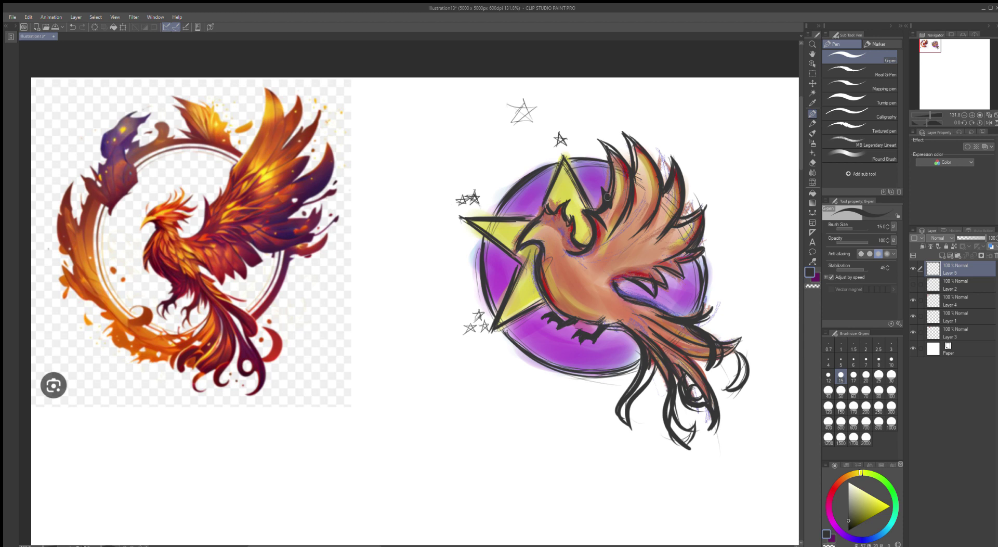
mouse_move(633, 157)
mouse_down()
mouse_move(644, 115)
mouse_move(616, 183)
mouse_up()
drag(637, 102, 638, 135)
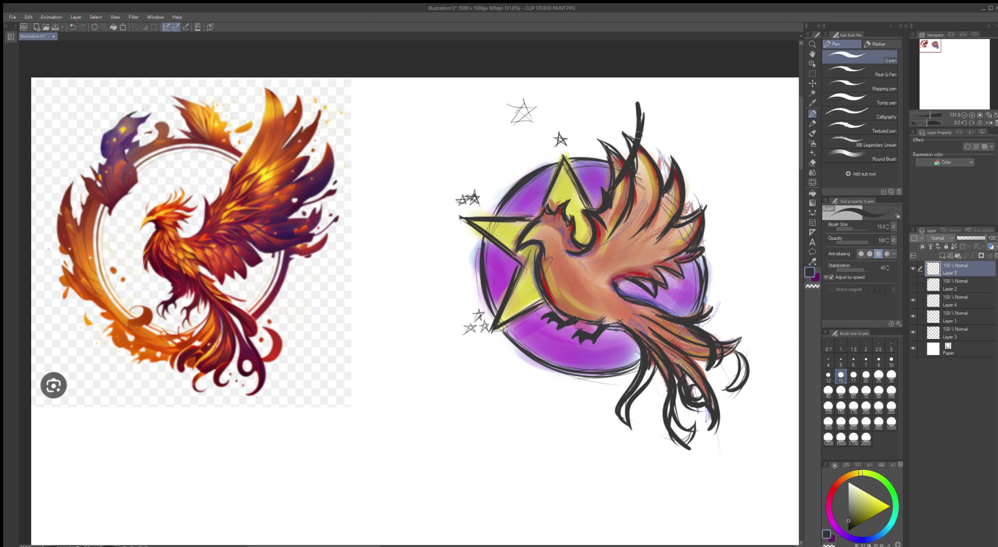
mouse_move(634, 100)
mouse_down()
mouse_move(659, 131)
mouse_move(650, 136)
mouse_up()
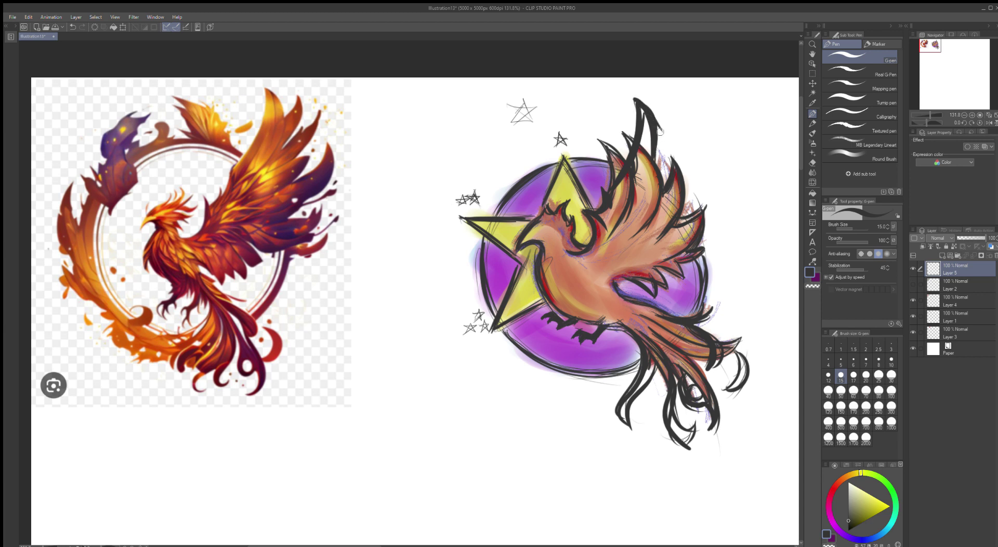
drag(674, 106, 655, 142)
drag(668, 109, 676, 147)
drag(675, 110, 680, 163)
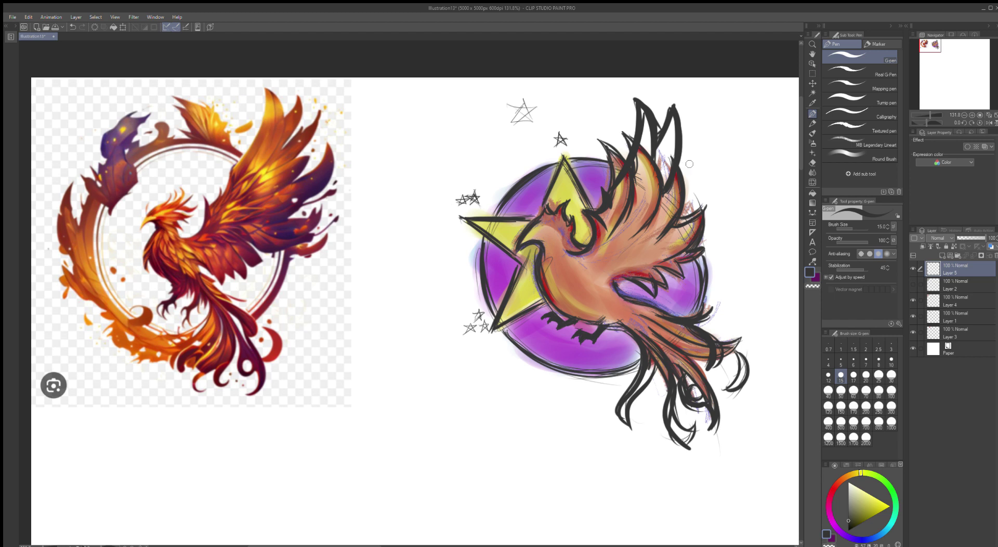
- Ink longer outer feathers down the wing's trailing side in dark grey, ending with the short lower ones
drag(702, 136, 680, 177)
drag(699, 135, 685, 202)
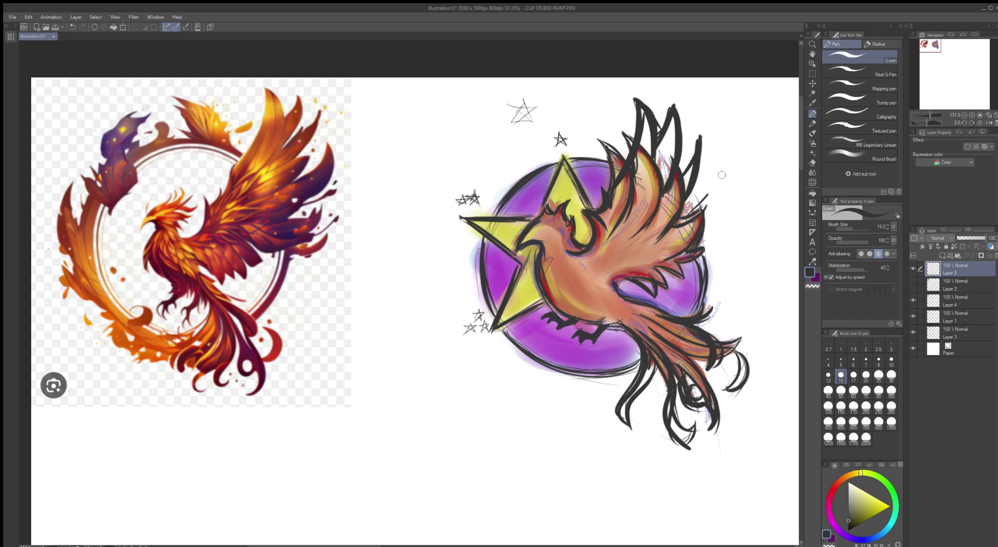
mouse_move(722, 172)
mouse_down()
mouse_move(699, 200)
mouse_move(714, 173)
mouse_move(724, 214)
mouse_move(683, 239)
mouse_up()
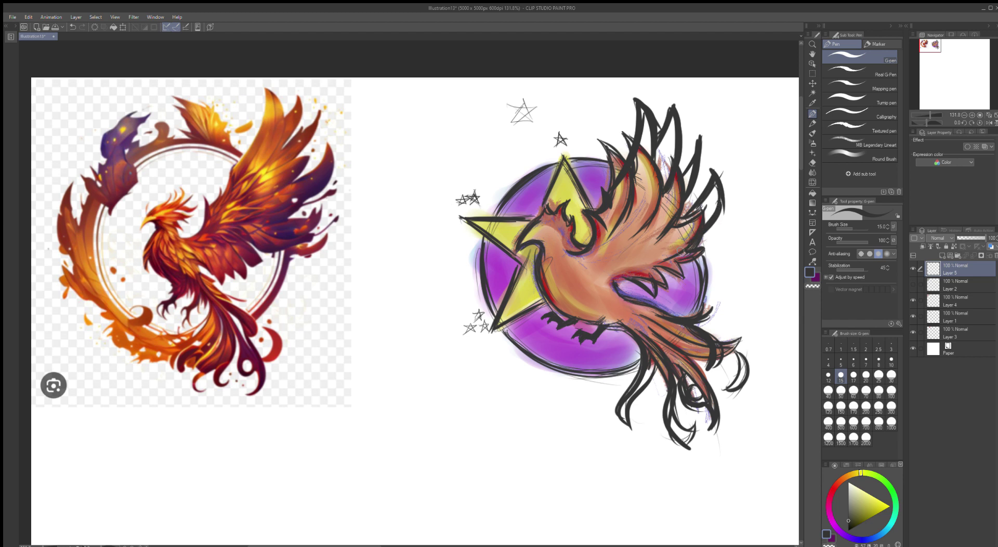
mouse_move(687, 247)
mouse_down()
mouse_move(723, 233)
mouse_move(708, 254)
mouse_up()
drag(712, 250, 694, 266)
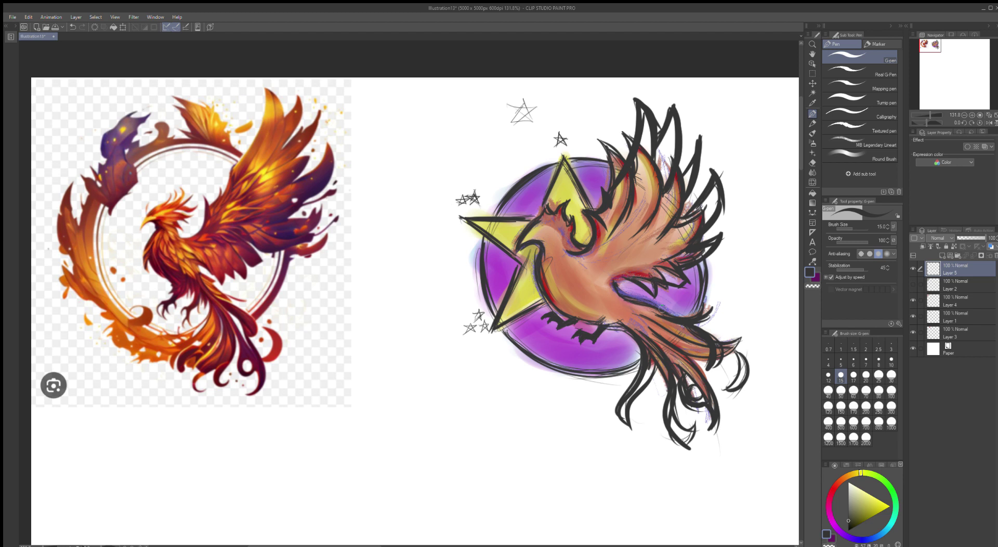
- Choose the Fingertip blender at size 50 and copy the visible artwork onto a new layer on top of the stack
click(812, 172)
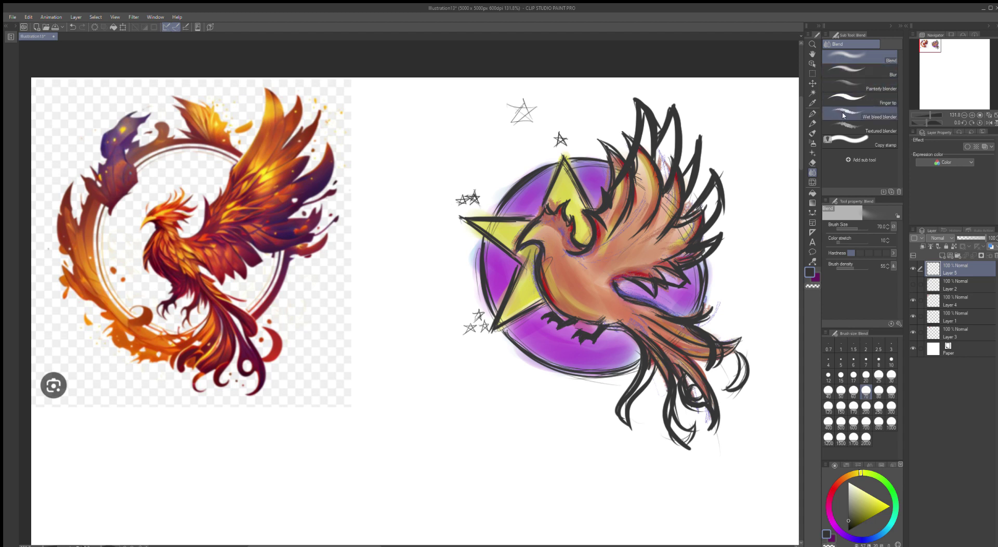
click(847, 99)
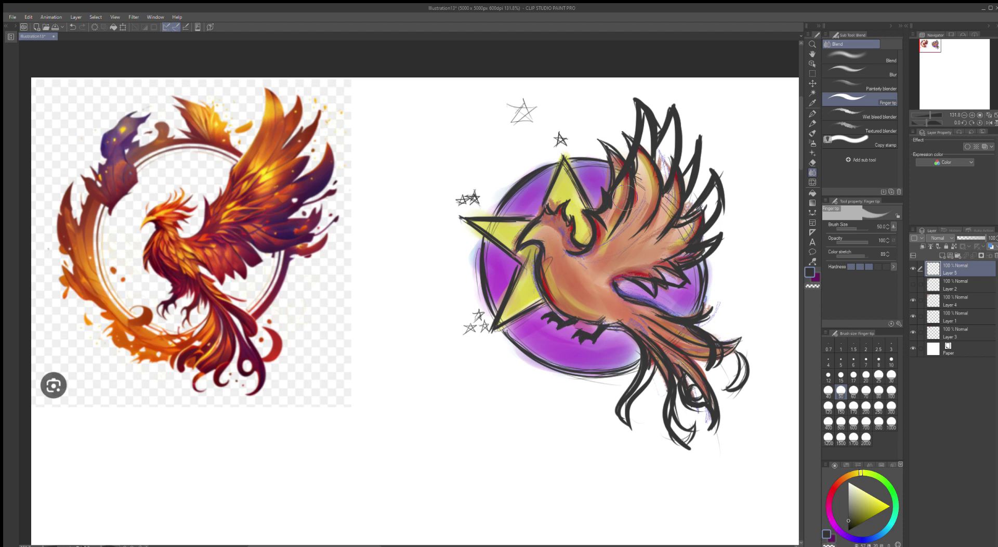
mouse_move(623, 197)
mouse_down()
mouse_move(641, 164)
mouse_move(649, 206)
mouse_up()
key(ctrl+c)
key(ctrl+v)
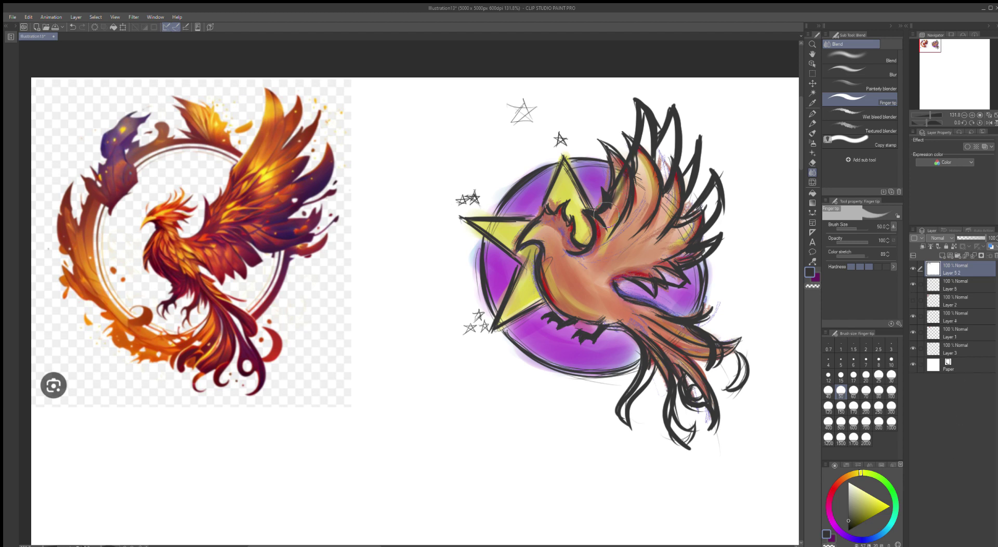
- Smudge the orange-brown colour up into the extended wing feathers with the Fingertip blender, softening the old outlines
mouse_move(606, 214)
mouse_down()
mouse_move(643, 151)
mouse_move(610, 207)
mouse_move(640, 111)
mouse_move(637, 161)
mouse_move(617, 211)
mouse_move(644, 124)
mouse_move(648, 140)
mouse_move(624, 196)
mouse_move(647, 106)
mouse_move(627, 221)
mouse_move(673, 119)
mouse_move(628, 226)
mouse_move(650, 194)
mouse_move(670, 120)
mouse_move(639, 211)
mouse_move(655, 193)
mouse_move(668, 121)
mouse_move(650, 195)
mouse_move(670, 172)
mouse_move(654, 204)
mouse_move(677, 108)
mouse_move(655, 185)
mouse_move(673, 113)
mouse_move(652, 161)
mouse_move(655, 141)
mouse_move(640, 216)
mouse_move(650, 179)
mouse_up()
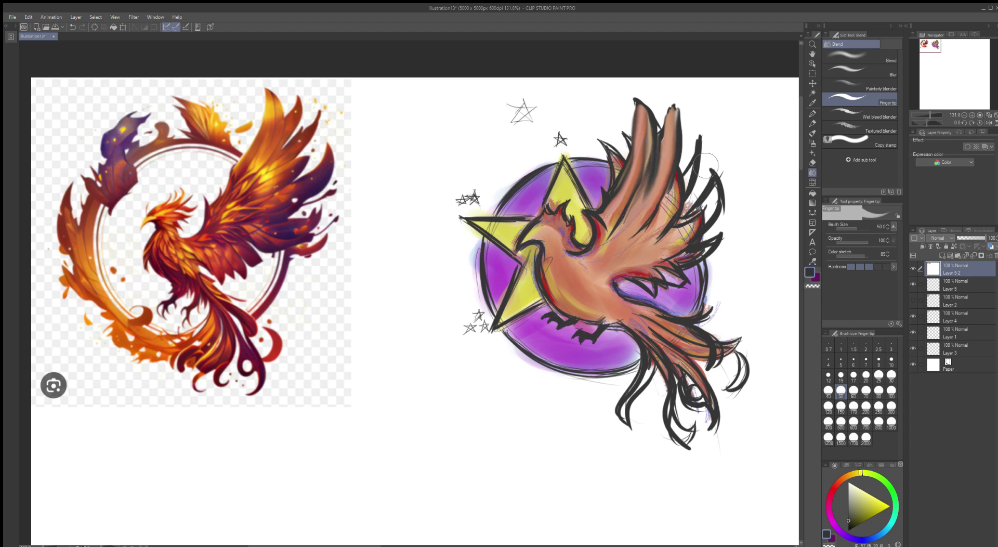
mouse_move(655, 225)
mouse_down()
mouse_move(690, 163)
mouse_move(657, 210)
mouse_move(692, 170)
mouse_move(659, 224)
mouse_move(691, 169)
mouse_move(659, 224)
mouse_move(696, 183)
mouse_move(681, 230)
mouse_move(669, 237)
mouse_move(720, 178)
mouse_move(671, 238)
mouse_move(719, 198)
mouse_move(664, 256)
mouse_move(724, 235)
mouse_move(649, 266)
mouse_move(698, 226)
mouse_move(617, 209)
mouse_move(643, 177)
mouse_move(632, 177)
mouse_move(607, 250)
mouse_move(640, 170)
mouse_move(611, 230)
mouse_move(642, 141)
mouse_move(620, 206)
mouse_move(641, 132)
mouse_move(630, 160)
mouse_move(627, 94)
mouse_move(634, 147)
mouse_move(632, 97)
mouse_move(628, 152)
mouse_move(630, 109)
mouse_move(626, 150)
mouse_move(620, 126)
mouse_move(623, 147)
mouse_move(620, 130)
mouse_move(612, 148)
mouse_up()
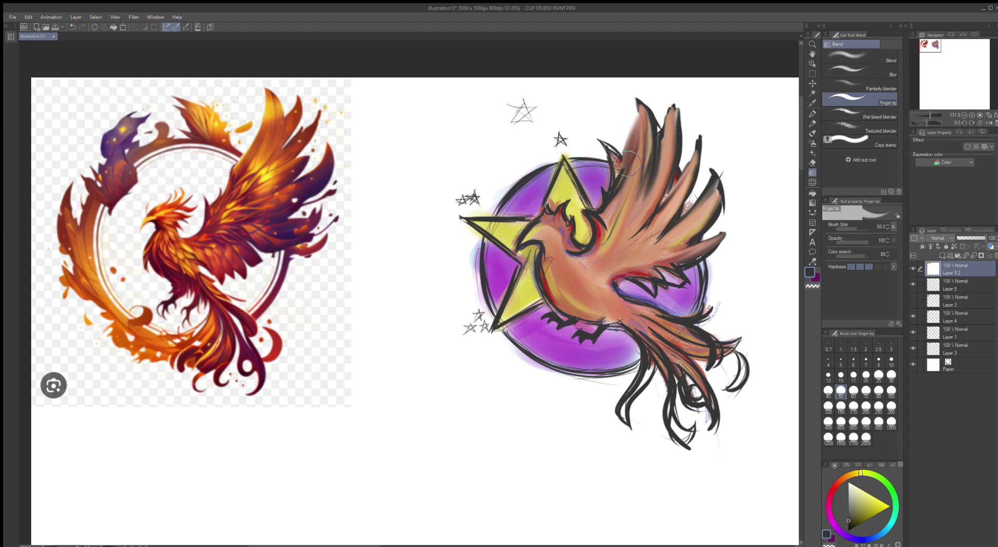
mouse_move(627, 163)
mouse_down()
mouse_move(635, 94)
mouse_move(623, 167)
mouse_move(634, 133)
mouse_move(607, 198)
mouse_move(633, 143)
mouse_move(603, 214)
mouse_move(632, 149)
mouse_move(599, 209)
mouse_move(679, 135)
mouse_move(663, 171)
mouse_move(686, 136)
mouse_move(651, 139)
mouse_move(644, 110)
mouse_move(646, 183)
mouse_move(647, 112)
mouse_move(652, 172)
mouse_move(670, 144)
mouse_move(654, 172)
mouse_up()
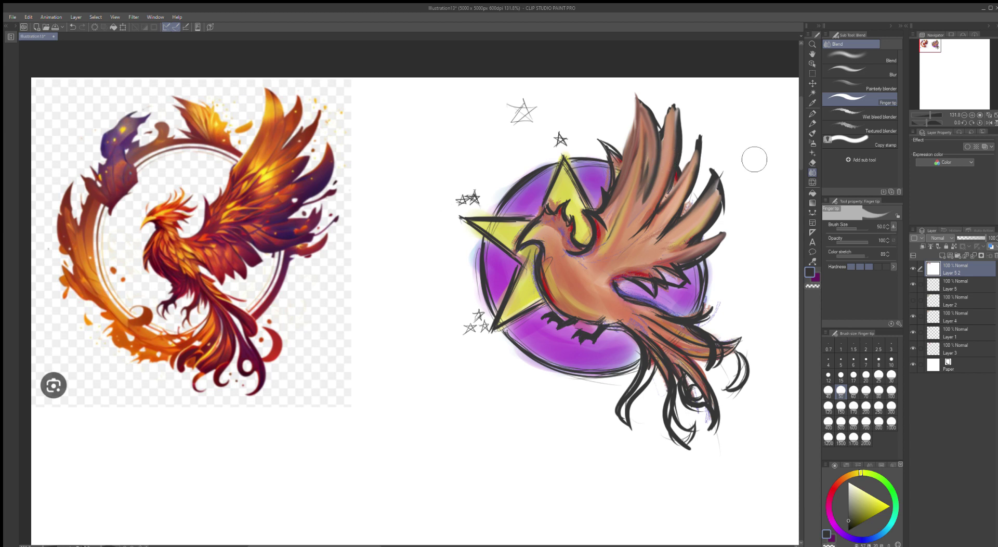
mouse_move(648, 99)
mouse_down()
mouse_move(663, 149)
mouse_move(644, 94)
mouse_move(657, 144)
mouse_move(646, 97)
mouse_move(659, 126)
mouse_move(657, 148)
mouse_move(652, 108)
mouse_move(652, 171)
mouse_move(646, 108)
mouse_move(652, 146)
mouse_move(678, 107)
mouse_move(657, 123)
mouse_move(673, 113)
mouse_move(657, 158)
mouse_move(672, 144)
mouse_move(647, 168)
mouse_move(665, 165)
mouse_move(658, 169)
mouse_move(669, 152)
mouse_move(642, 179)
mouse_move(669, 152)
mouse_move(661, 170)
mouse_move(638, 182)
mouse_move(695, 153)
mouse_move(649, 209)
mouse_up()
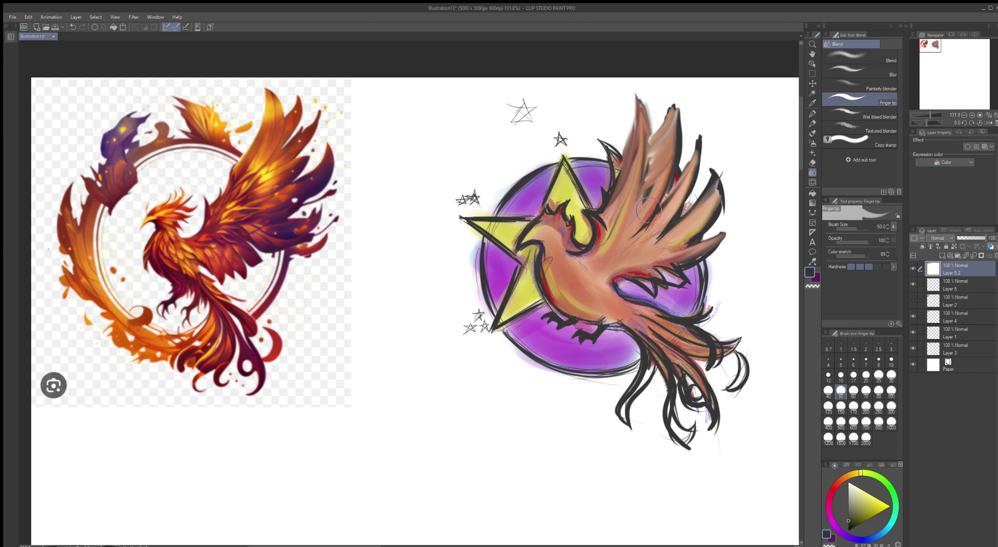
mouse_move(686, 169)
mouse_down()
mouse_move(712, 158)
mouse_move(669, 189)
mouse_move(694, 161)
mouse_move(679, 179)
mouse_move(691, 164)
mouse_move(665, 176)
mouse_move(676, 149)
mouse_move(638, 226)
mouse_move(674, 159)
mouse_up()
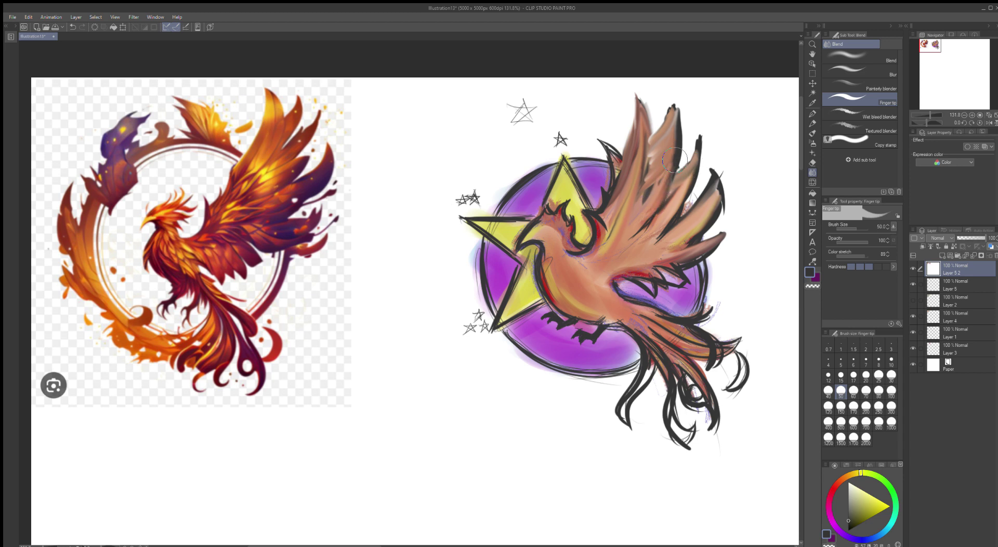
- Smudge dark feather streaks across the inner wing and refine the two tallest feathers with the Fingertip blender
mouse_move(647, 218)
mouse_down()
mouse_move(689, 164)
mouse_move(636, 229)
mouse_move(687, 181)
mouse_move(622, 233)
mouse_move(688, 184)
mouse_move(616, 241)
mouse_move(670, 213)
mouse_move(617, 253)
mouse_move(681, 204)
mouse_move(654, 244)
mouse_move(665, 236)
mouse_move(625, 256)
mouse_move(713, 211)
mouse_move(682, 222)
mouse_move(698, 217)
mouse_move(673, 237)
mouse_move(702, 227)
mouse_move(660, 249)
mouse_move(691, 237)
mouse_move(647, 256)
mouse_move(680, 254)
mouse_move(639, 248)
mouse_move(696, 253)
mouse_move(633, 255)
mouse_move(649, 257)
mouse_move(659, 274)
mouse_move(611, 273)
mouse_move(635, 276)
mouse_up()
mouse_move(633, 222)
mouse_down()
mouse_move(640, 202)
mouse_move(610, 229)
mouse_move(633, 195)
mouse_move(596, 250)
mouse_move(597, 222)
mouse_move(613, 245)
mouse_move(607, 251)
mouse_move(593, 221)
mouse_move(601, 262)
mouse_move(598, 216)
mouse_move(612, 251)
mouse_move(604, 206)
mouse_move(611, 228)
mouse_move(612, 199)
mouse_move(612, 227)
mouse_move(608, 213)
mouse_move(605, 221)
mouse_move(637, 189)
mouse_move(608, 223)
mouse_up()
mouse_move(608, 223)
mouse_down()
mouse_move(641, 186)
mouse_move(626, 200)
mouse_move(646, 168)
mouse_move(613, 210)
mouse_move(642, 164)
mouse_move(605, 229)
mouse_move(657, 191)
mouse_move(608, 237)
mouse_move(649, 222)
mouse_move(614, 234)
mouse_move(649, 204)
mouse_move(684, 193)
mouse_move(615, 228)
mouse_move(657, 204)
mouse_move(624, 241)
mouse_move(677, 222)
mouse_up()
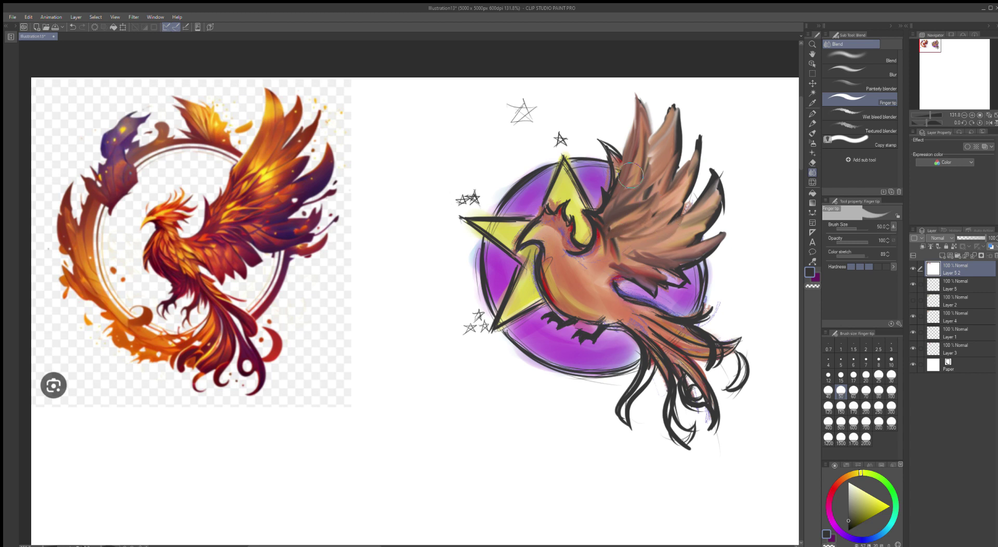
mouse_move(622, 179)
mouse_down()
mouse_move(613, 206)
mouse_move(619, 156)
mouse_move(611, 203)
mouse_move(607, 179)
mouse_move(625, 156)
mouse_move(652, 176)
mouse_move(645, 192)
mouse_move(672, 168)
mouse_move(665, 153)
mouse_move(660, 172)
mouse_move(669, 100)
mouse_move(676, 161)
mouse_up()
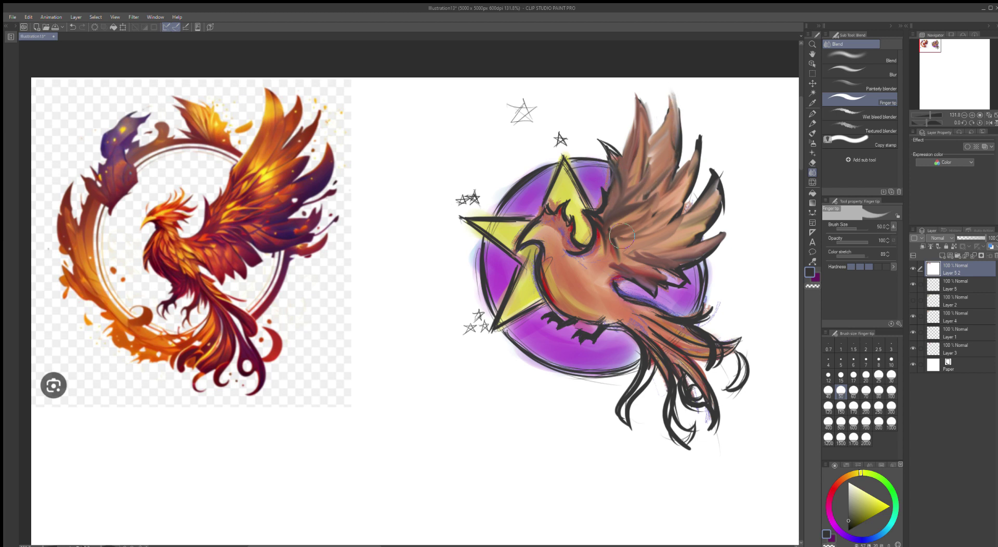
- Smudge the bird's neck, breast and belly with short Fingertip strokes to create small dark and light feather texture
mouse_move(602, 237)
mouse_down()
mouse_move(563, 279)
mouse_move(554, 259)
mouse_move(568, 255)
mouse_move(589, 282)
mouse_up()
mouse_move(564, 240)
mouse_down()
mouse_move(564, 263)
mouse_move(590, 289)
mouse_move(574, 241)
mouse_move(590, 282)
mouse_up()
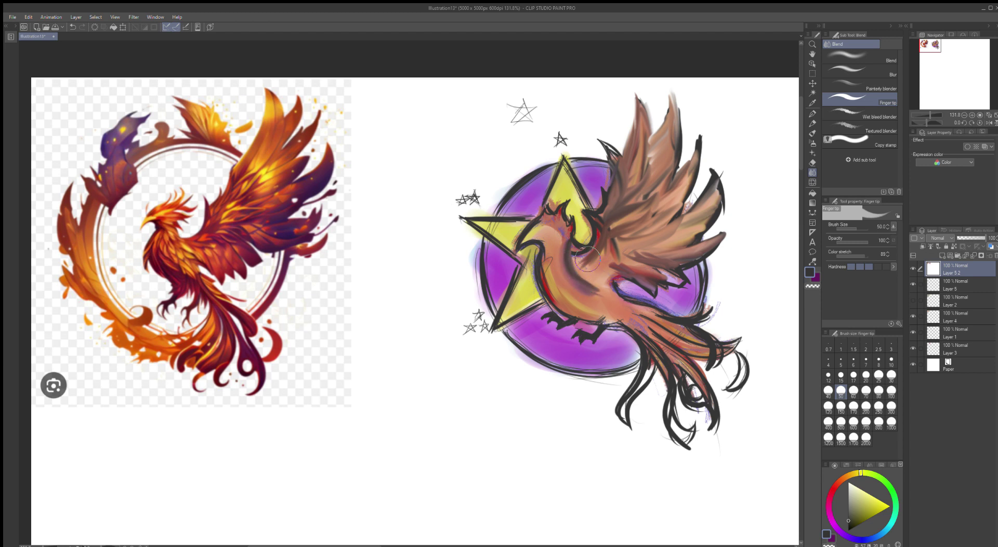
mouse_move(588, 259)
mouse_down()
mouse_move(620, 279)
mouse_move(582, 259)
mouse_move(621, 299)
mouse_move(581, 267)
mouse_up()
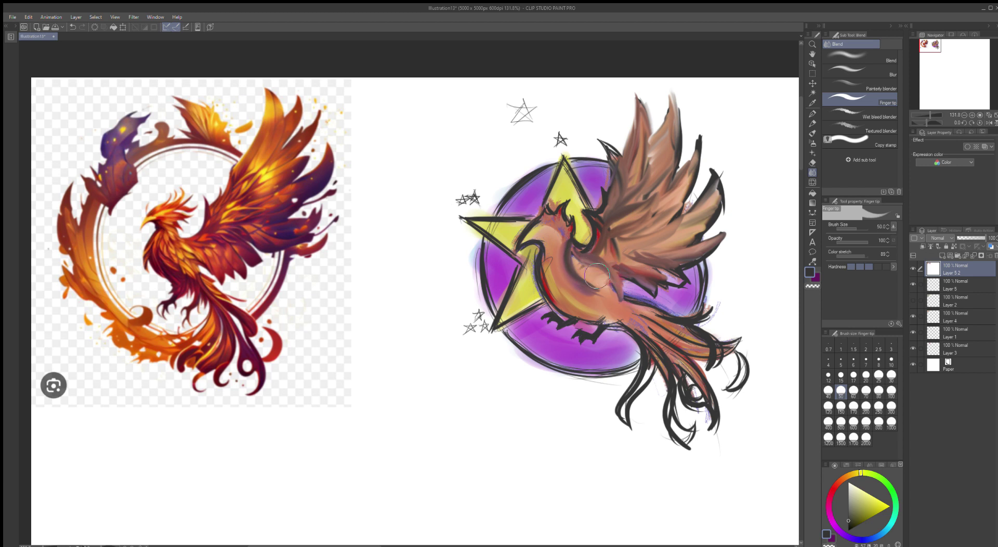
mouse_move(596, 274)
mouse_down()
mouse_move(547, 260)
mouse_move(597, 275)
mouse_move(564, 268)
mouse_move(576, 251)
mouse_move(563, 280)
mouse_move(575, 250)
mouse_move(563, 287)
mouse_move(549, 265)
mouse_move(556, 280)
mouse_move(607, 276)
mouse_move(551, 279)
mouse_move(586, 283)
mouse_move(586, 260)
mouse_move(580, 301)
mouse_move(582, 254)
mouse_move(574, 300)
mouse_move(562, 285)
mouse_move(613, 278)
mouse_move(564, 300)
mouse_up()
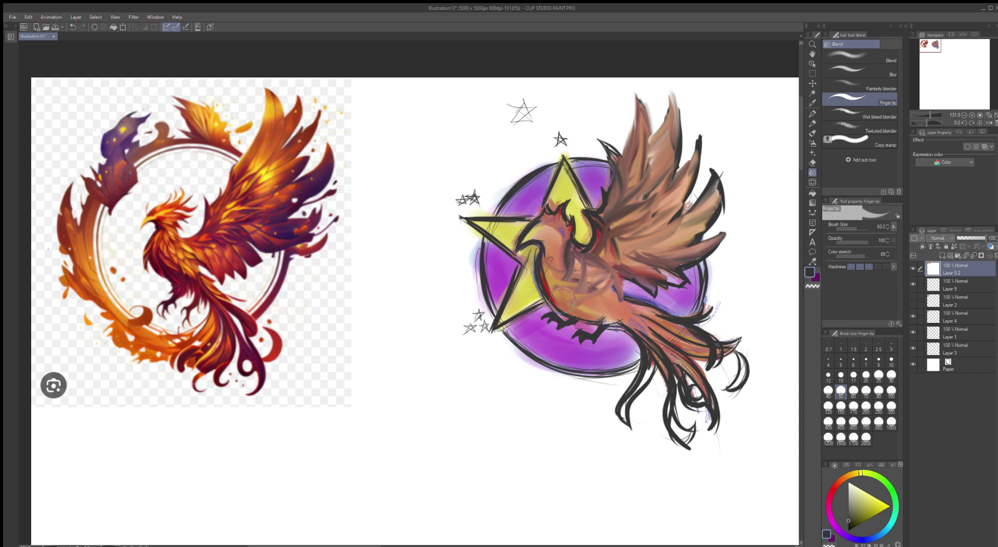
mouse_move(598, 269)
mouse_down()
mouse_move(584, 309)
mouse_move(591, 262)
mouse_move(584, 304)
mouse_move(606, 295)
mouse_move(582, 306)
mouse_move(621, 290)
mouse_move(590, 308)
mouse_move(611, 282)
mouse_move(607, 307)
mouse_move(614, 270)
mouse_move(630, 260)
mouse_move(590, 260)
mouse_move(586, 273)
mouse_move(578, 253)
mouse_move(569, 274)
mouse_up()
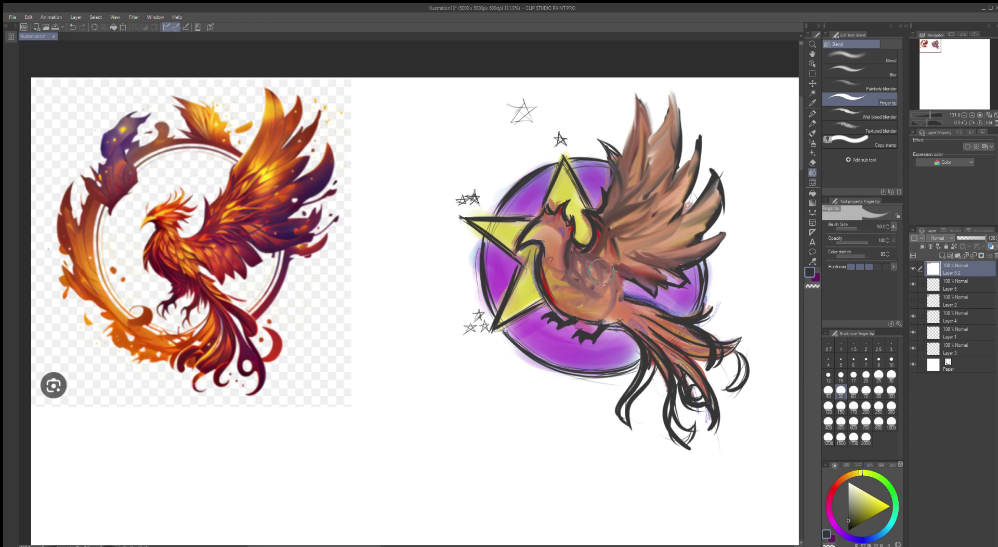
mouse_move(599, 282)
mouse_down()
mouse_move(614, 296)
mouse_move(593, 294)
mouse_move(608, 310)
mouse_up()
mouse_move(565, 273)
mouse_down()
mouse_move(587, 295)
mouse_move(548, 273)
mouse_move(555, 255)
mouse_move(561, 304)
mouse_move(547, 269)
mouse_move(554, 283)
mouse_move(543, 271)
mouse_move(527, 301)
mouse_move(540, 271)
mouse_move(557, 309)
mouse_move(554, 281)
mouse_move(550, 300)
mouse_move(547, 285)
mouse_move(575, 314)
mouse_move(553, 285)
mouse_move(571, 312)
mouse_move(611, 332)
mouse_move(628, 334)
mouse_move(631, 303)
mouse_up()
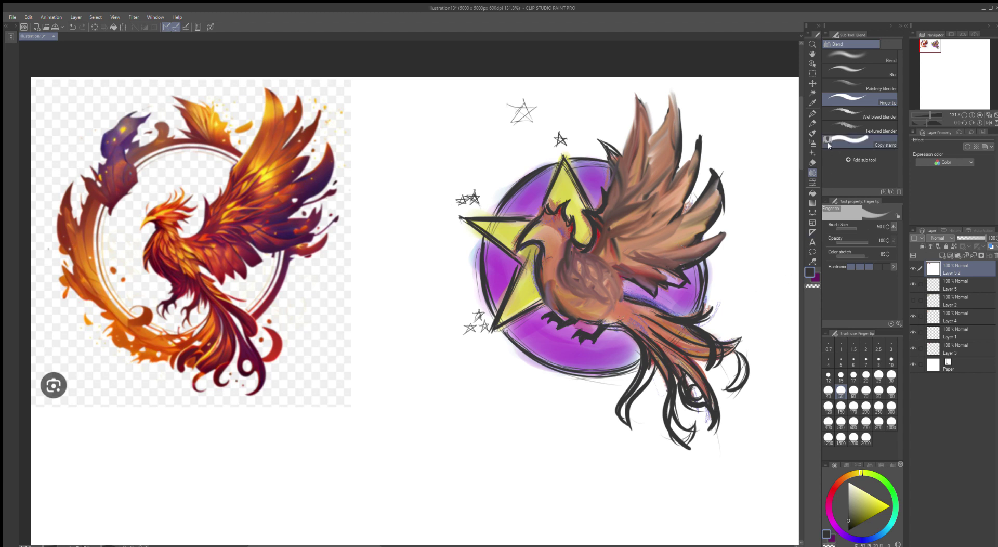
- Cover the old lower beak line with the star's yellow using the size 15 G-pen, and redraw the beak in near-black
click(811, 113)
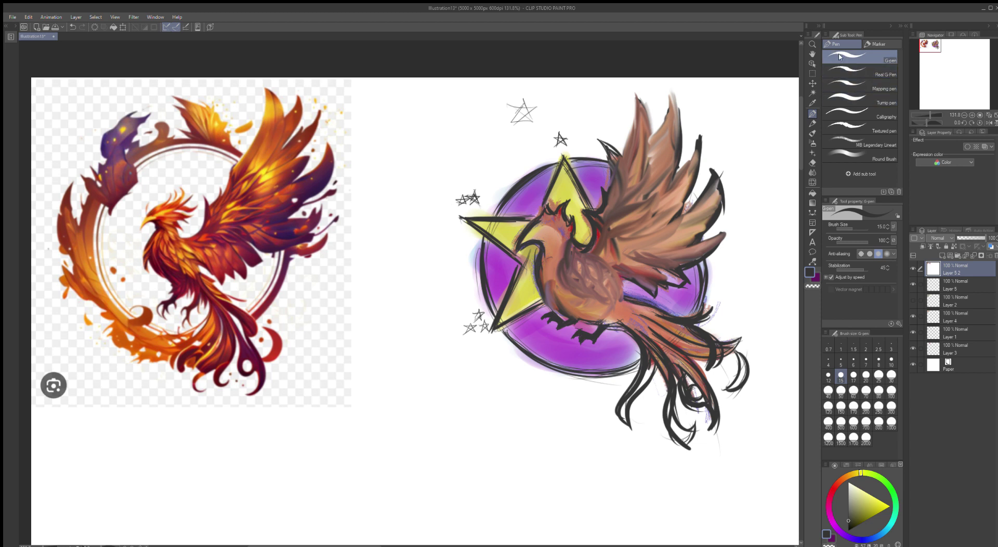
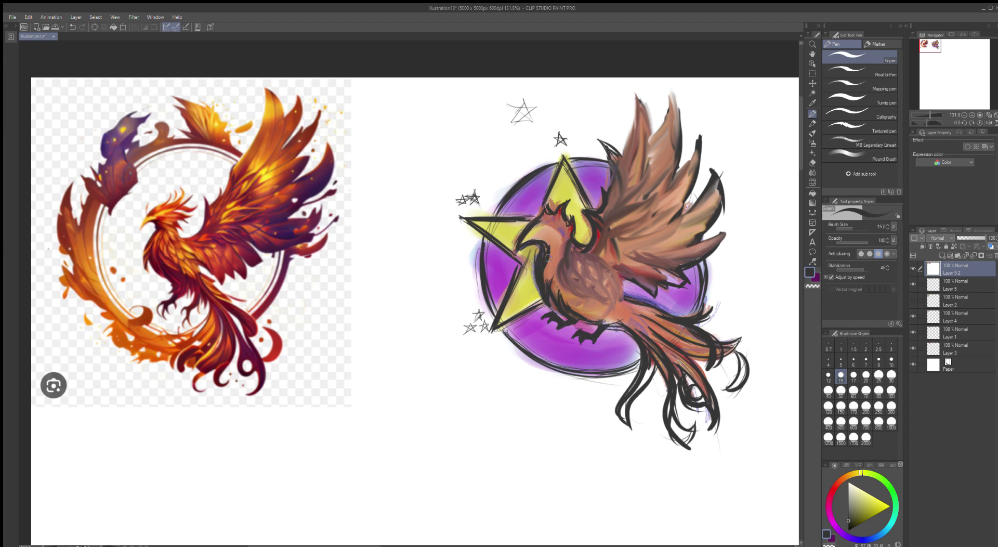
alt+click(523, 288)
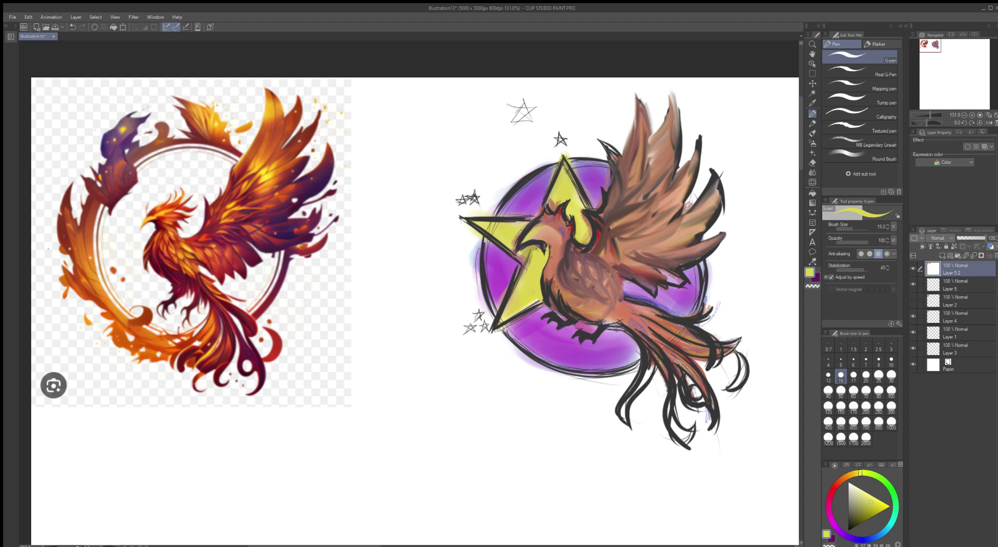
mouse_move(545, 256)
mouse_down()
mouse_move(534, 245)
mouse_move(543, 252)
mouse_move(536, 249)
mouse_move(526, 265)
mouse_move(529, 224)
mouse_move(520, 245)
mouse_up()
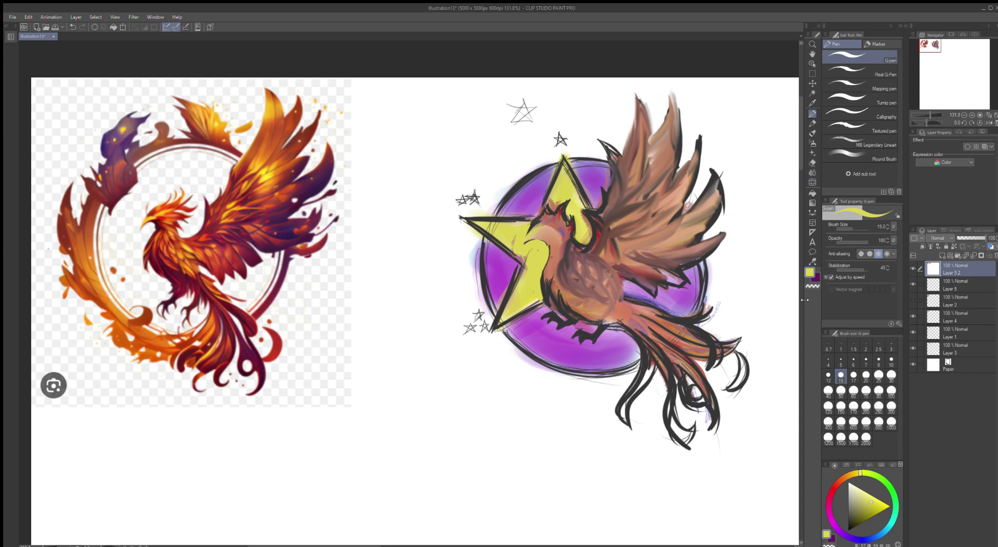
click(852, 513)
click(849, 524)
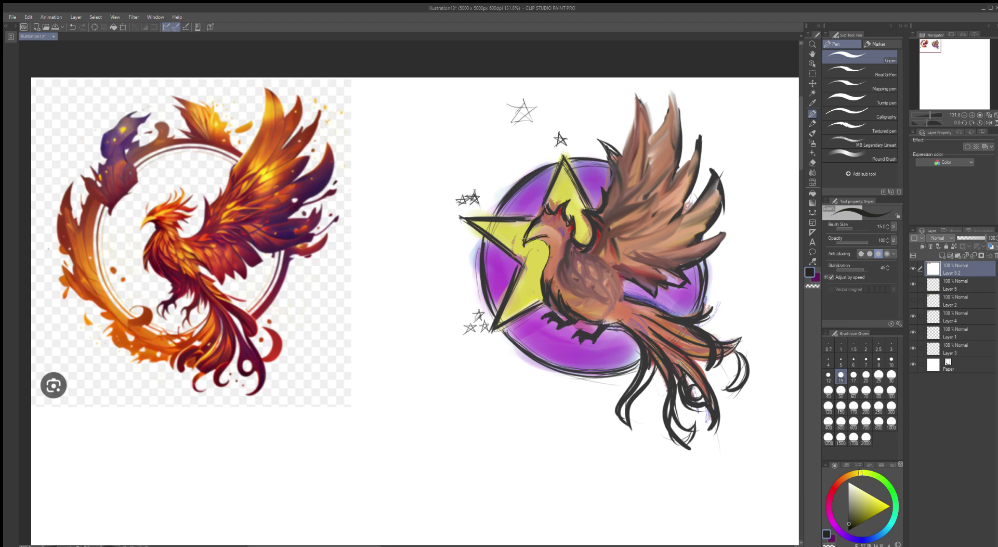
drag(538, 240, 550, 244)
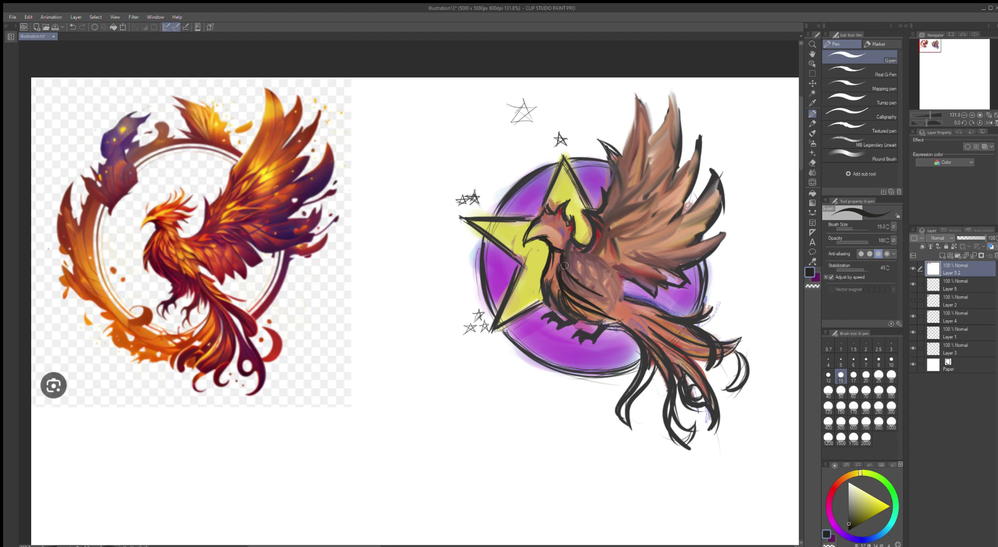
- Draw near-black G-pen feather lines across the bird's breast, belly and flank, and add strokes to the head crest
drag(564, 265, 616, 318)
drag(582, 284, 605, 318)
mouse_move(576, 273)
mouse_down()
mouse_move(589, 270)
mouse_move(590, 282)
mouse_up()
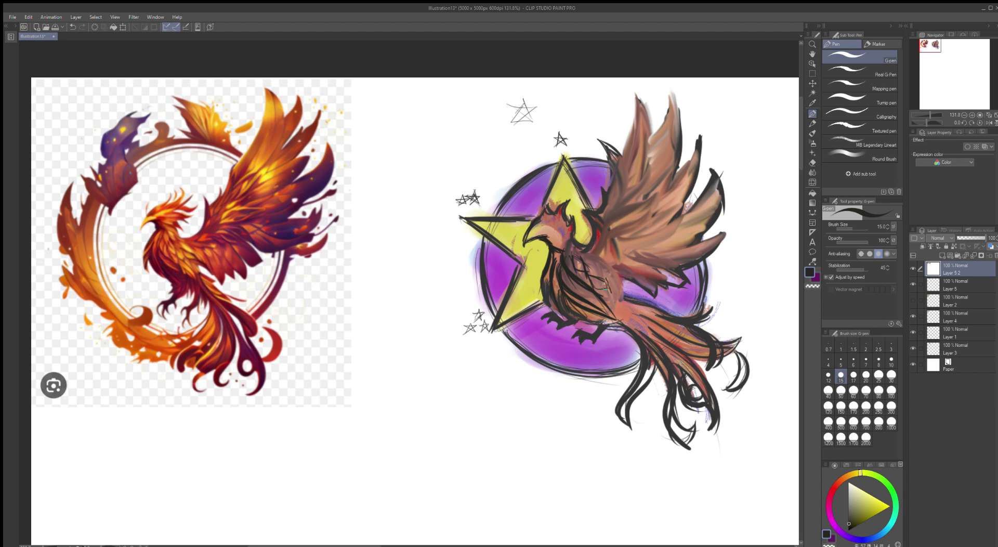
drag(605, 285, 619, 297)
mouse_move(603, 271)
mouse_down()
mouse_move(632, 283)
mouse_move(611, 274)
mouse_up()
mouse_move(610, 281)
mouse_down()
mouse_move(633, 284)
mouse_move(628, 302)
mouse_up()
mouse_move(549, 207)
mouse_down()
mouse_move(576, 193)
mouse_move(570, 220)
mouse_up()
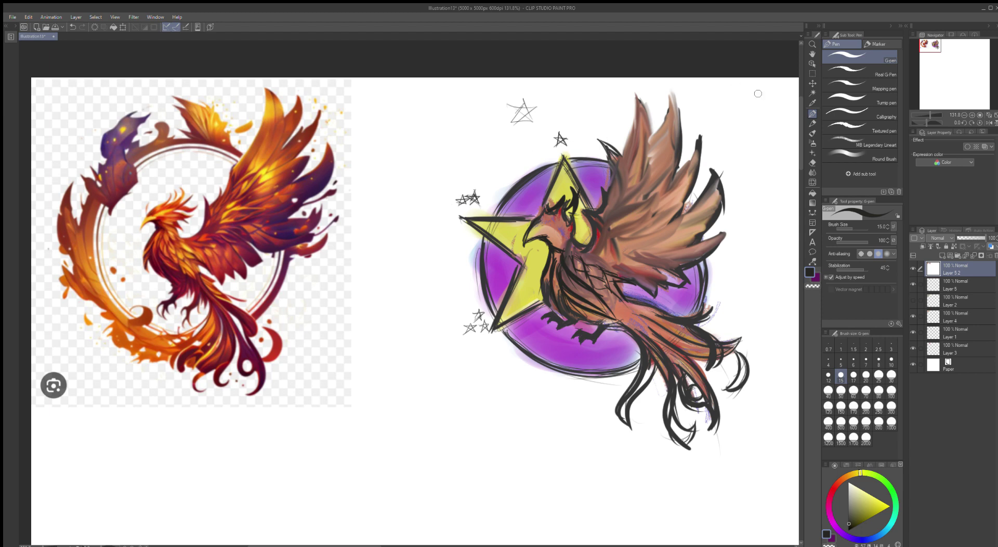
- Select the bird's head with an ellipse, scale it down to about 82%, rotate it about 12 degrees, and deselect
click(813, 75)
click(860, 71)
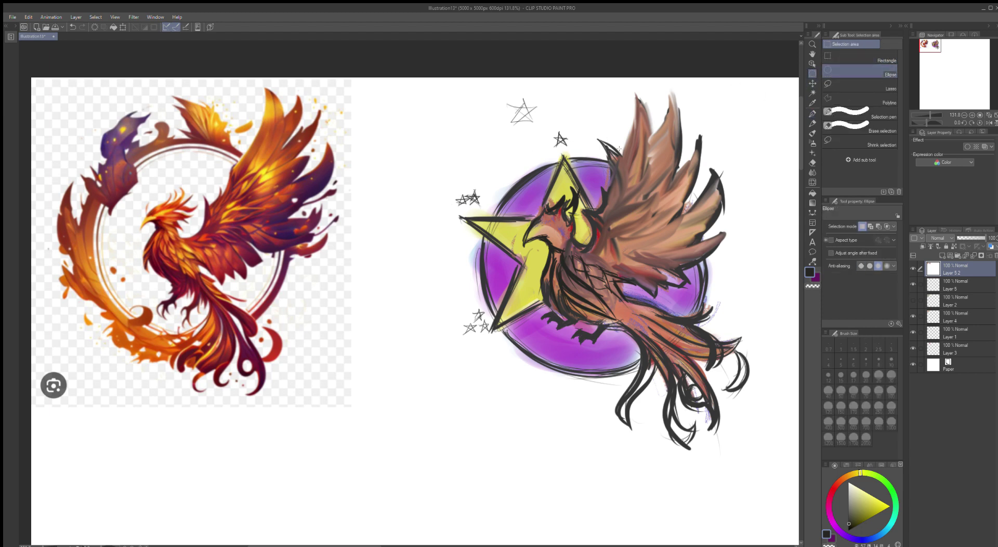
drag(518, 196, 589, 268)
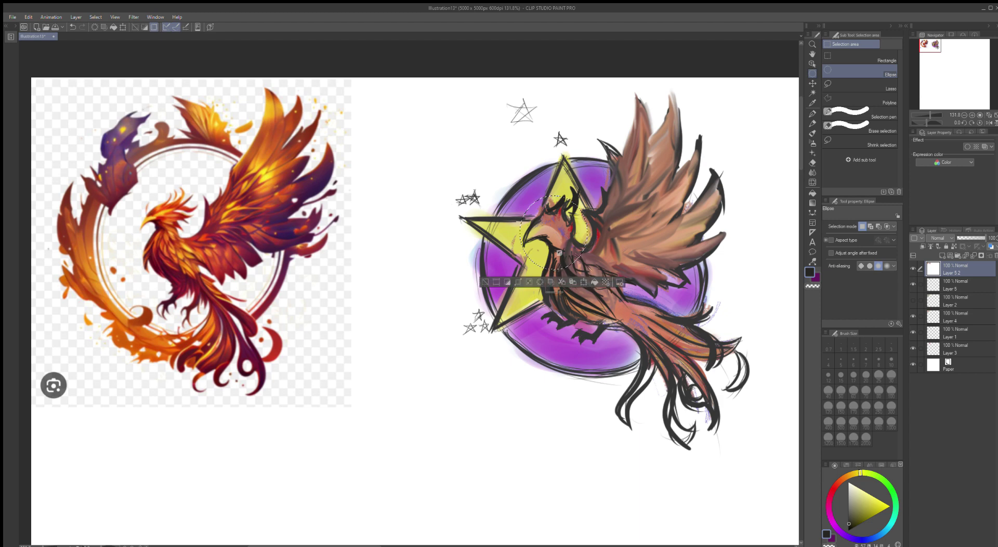
click(583, 282)
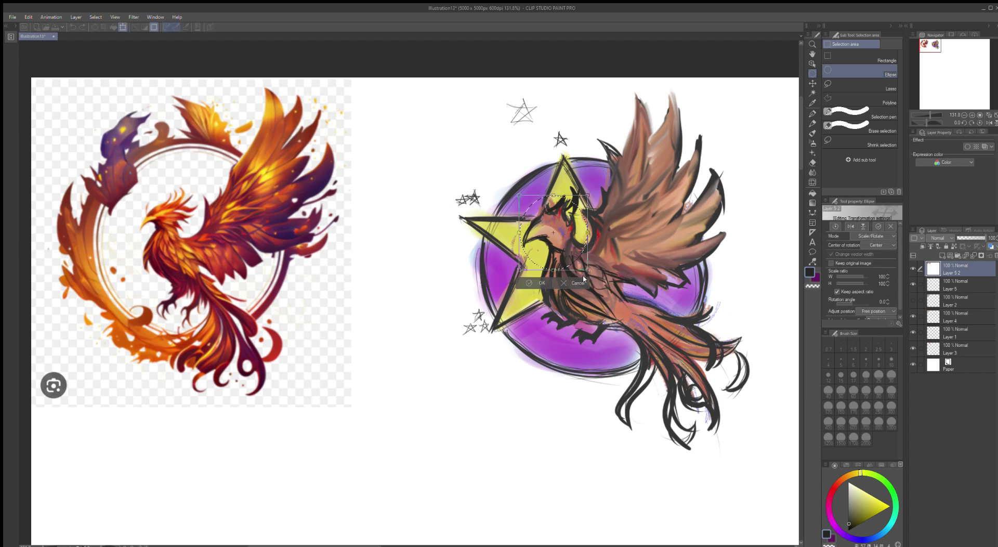
drag(586, 268, 559, 256)
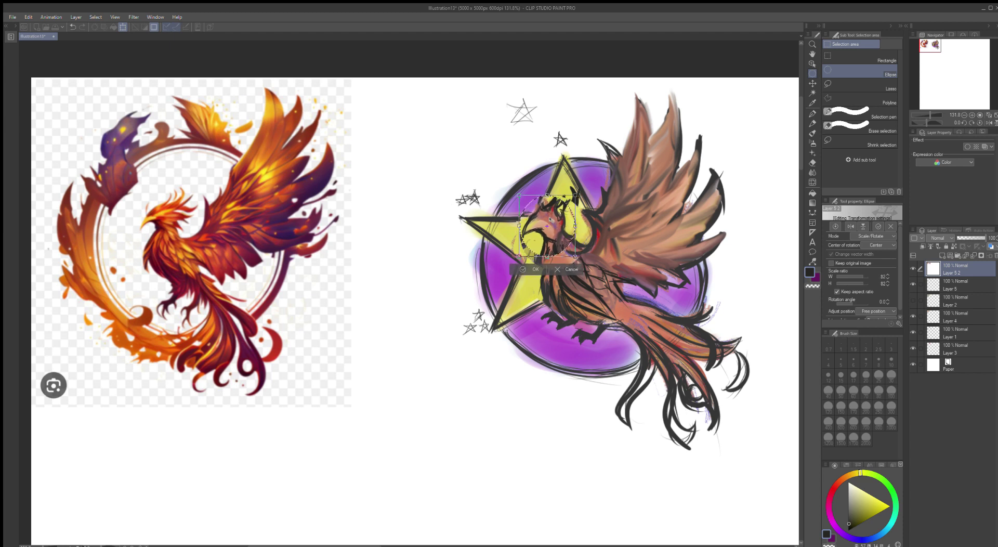
drag(551, 219, 555, 228)
drag(579, 197, 561, 219)
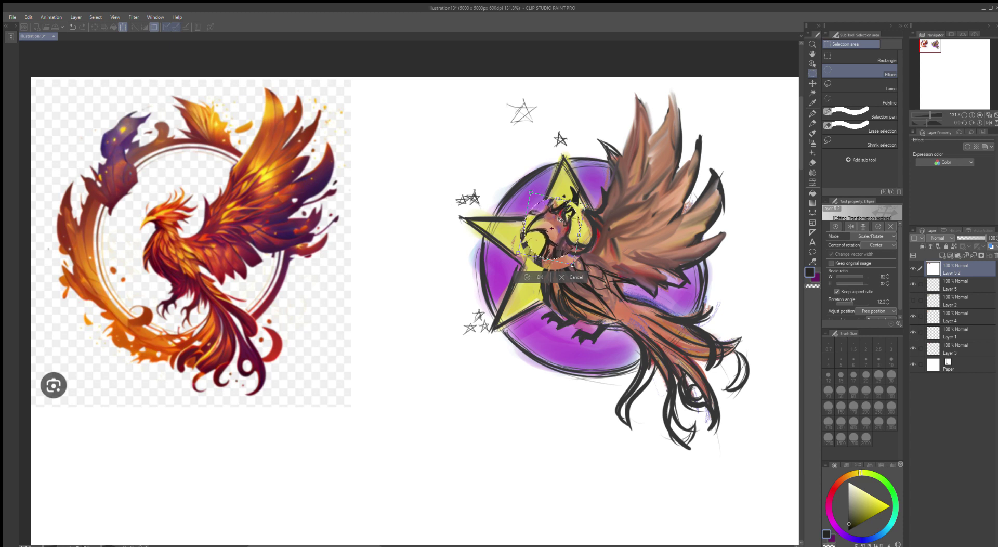
click(537, 276)
key(ctrl+d)
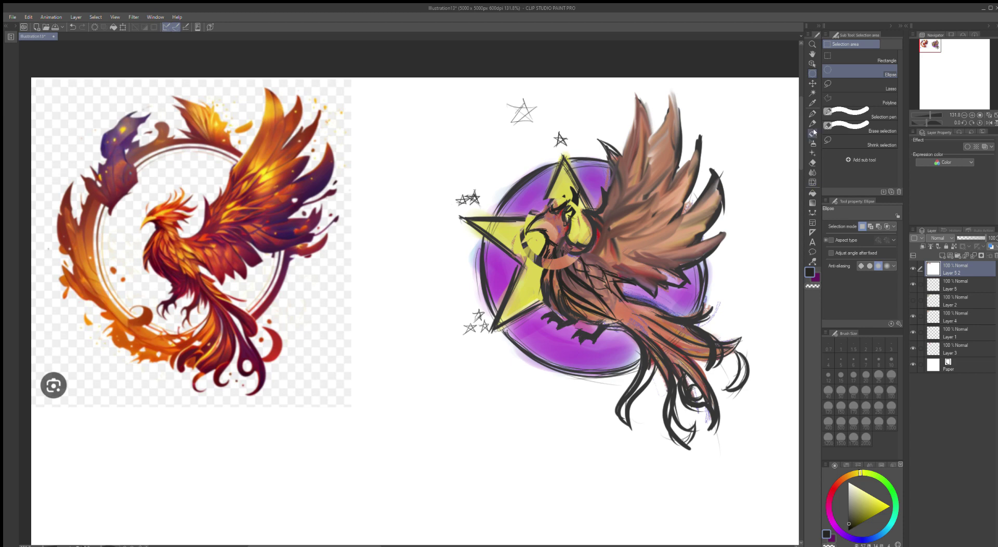
- Smudge the seam around the resized head into the star and ring with the Fingertip blender, undoing the last strokes
click(813, 172)
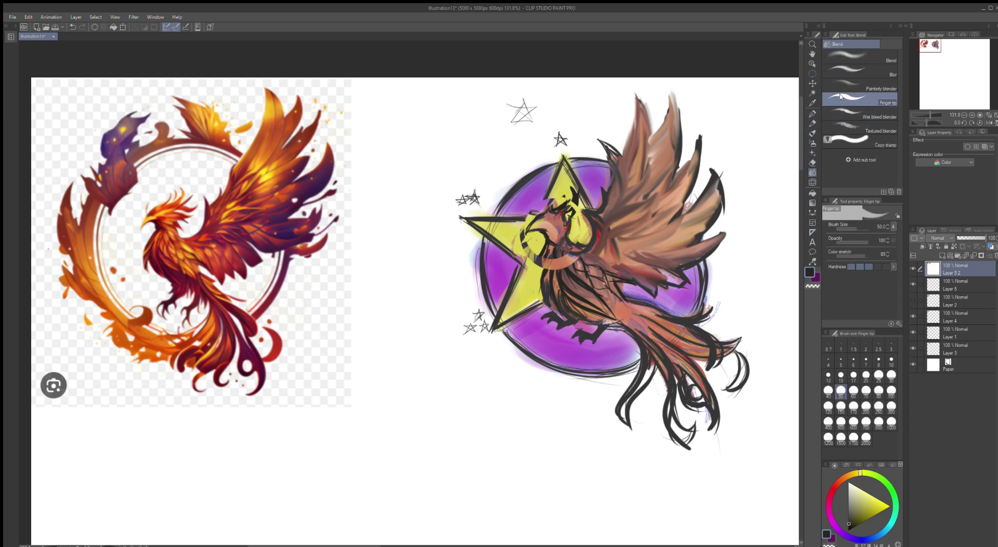
click(857, 56)
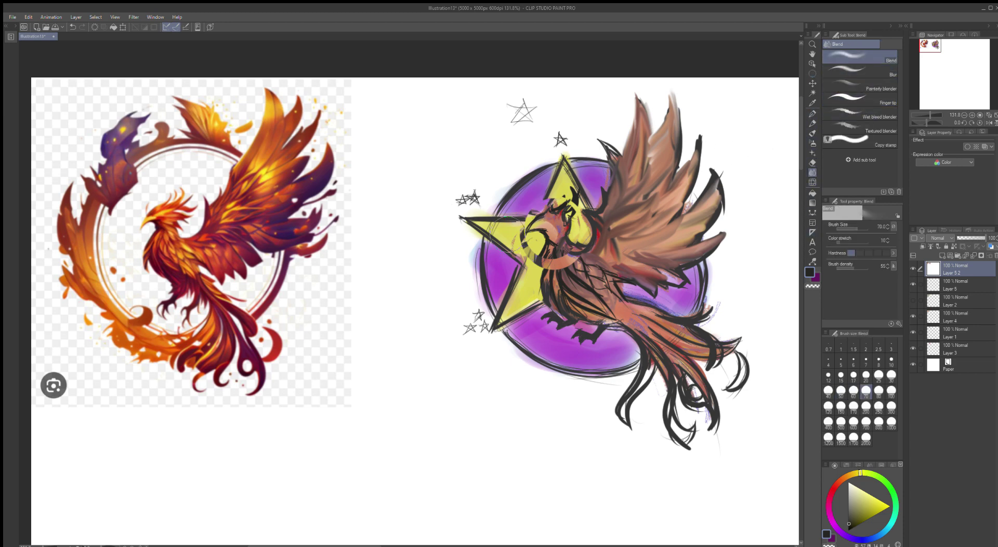
drag(504, 234, 552, 274)
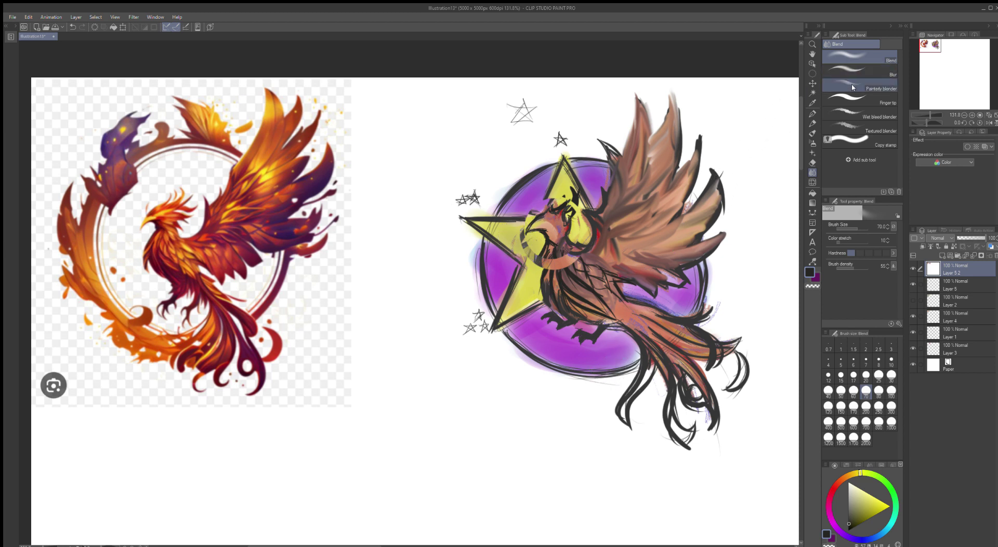
click(858, 99)
mouse_move(506, 235)
mouse_down()
mouse_move(530, 250)
mouse_move(517, 238)
mouse_move(528, 241)
mouse_move(535, 267)
mouse_move(536, 248)
mouse_move(535, 282)
mouse_move(541, 245)
mouse_move(539, 291)
mouse_move(538, 252)
mouse_move(581, 227)
mouse_up()
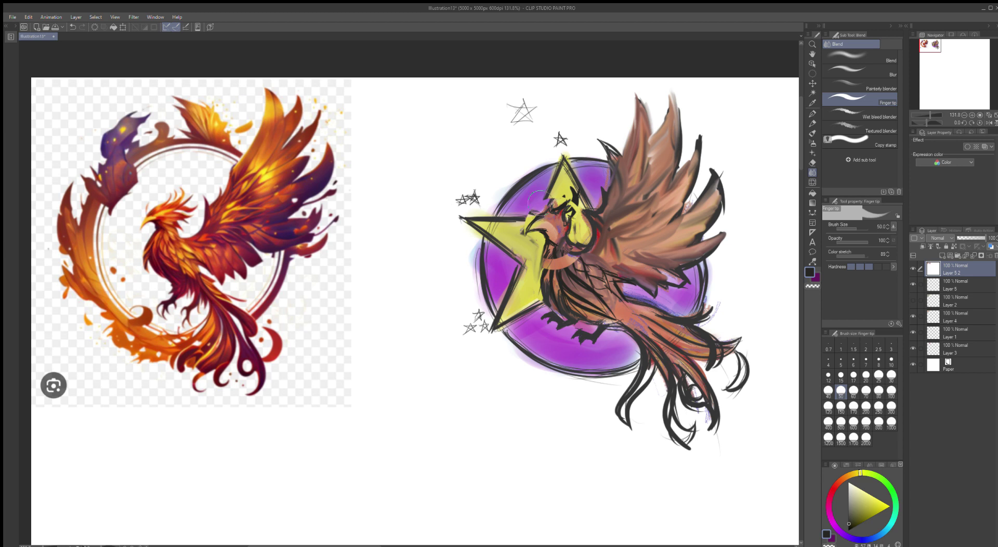
mouse_move(507, 229)
mouse_down()
mouse_move(537, 226)
mouse_move(532, 212)
mouse_up()
key(ctrl+z)
key(ctrl+z)
key(ctrl+z)
- Smudge purple over the large star's black outlines with the Fingertip blender, following its points and inner corners
mouse_move(539, 218)
mouse_down()
mouse_move(514, 215)
mouse_move(545, 195)
mouse_move(530, 212)
mouse_up()
mouse_move(508, 267)
mouse_down()
mouse_move(480, 233)
mouse_move(515, 264)
mouse_move(482, 230)
mouse_move(482, 240)
mouse_move(511, 204)
mouse_move(499, 213)
mouse_move(520, 208)
mouse_move(475, 210)
mouse_move(523, 208)
mouse_move(464, 213)
mouse_move(523, 208)
mouse_move(477, 224)
mouse_move(525, 211)
mouse_move(462, 221)
mouse_move(526, 268)
mouse_move(493, 246)
mouse_move(506, 258)
mouse_move(508, 287)
mouse_move(511, 262)
mouse_move(506, 296)
mouse_move(512, 263)
mouse_move(529, 258)
mouse_move(509, 288)
mouse_move(497, 244)
mouse_move(526, 265)
mouse_move(496, 240)
mouse_move(528, 261)
mouse_move(500, 244)
mouse_move(519, 261)
mouse_move(497, 318)
mouse_move(519, 271)
mouse_move(491, 317)
mouse_move(518, 275)
mouse_move(498, 311)
mouse_move(519, 324)
mouse_move(505, 330)
mouse_move(544, 305)
mouse_move(511, 323)
mouse_up()
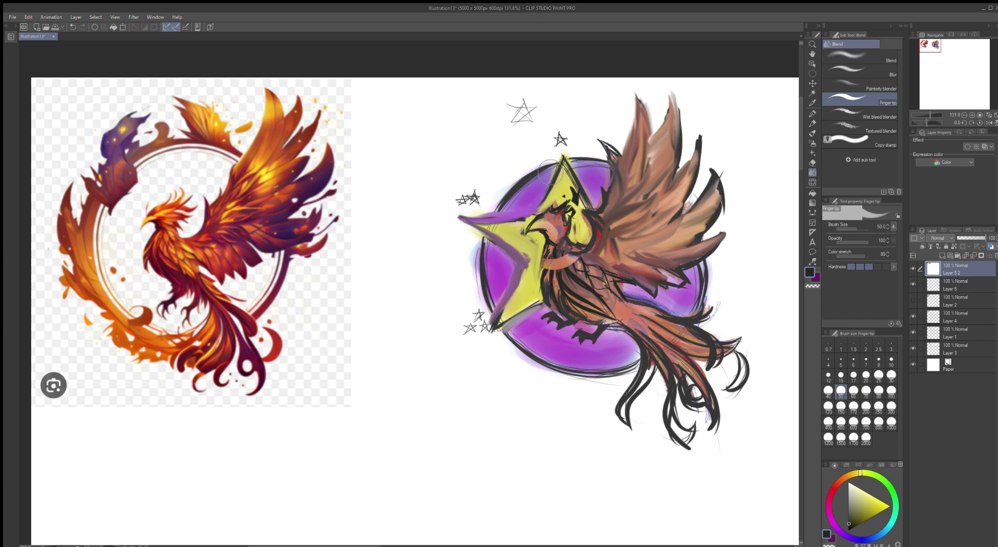
mouse_move(561, 161)
mouse_down()
mouse_move(539, 199)
mouse_move(572, 159)
mouse_move(594, 192)
mouse_move(577, 161)
mouse_move(601, 185)
mouse_move(596, 197)
mouse_move(567, 161)
mouse_move(594, 204)
mouse_move(566, 158)
mouse_move(545, 166)
mouse_move(529, 201)
mouse_move(559, 156)
mouse_up()
mouse_move(540, 201)
mouse_down()
mouse_move(560, 159)
mouse_move(525, 215)
mouse_move(525, 243)
mouse_move(581, 327)
mouse_move(595, 272)
mouse_move(571, 242)
mouse_move(551, 242)
mouse_move(551, 281)
mouse_move(538, 262)
mouse_move(530, 300)
mouse_move(552, 284)
mouse_move(534, 298)
mouse_move(544, 255)
mouse_move(538, 316)
mouse_move(566, 309)
mouse_up()
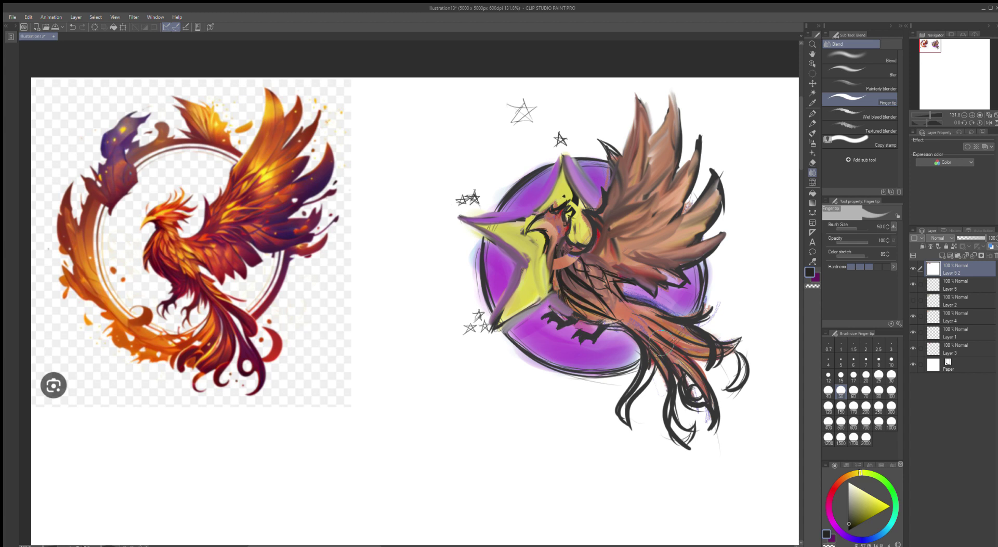
drag(678, 200, 677, 142)
- Redraw the beak, throat and breast feather lines in near-black with the size 15 G-pen
click(812, 113)
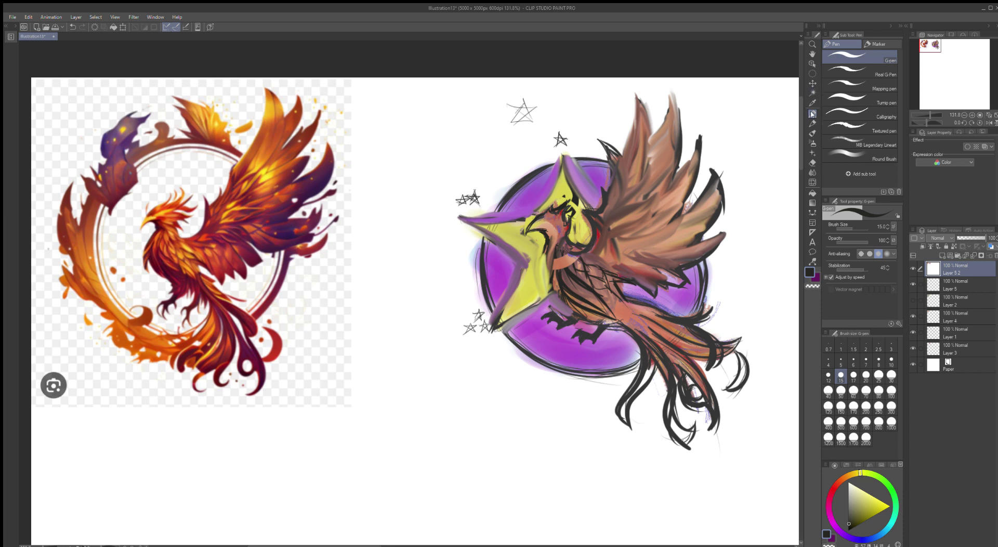
click(524, 232)
mouse_move(527, 235)
mouse_down()
mouse_move(551, 229)
mouse_move(529, 240)
mouse_move(549, 237)
mouse_move(545, 278)
mouse_move(559, 272)
mouse_move(551, 278)
mouse_move(573, 310)
mouse_up()
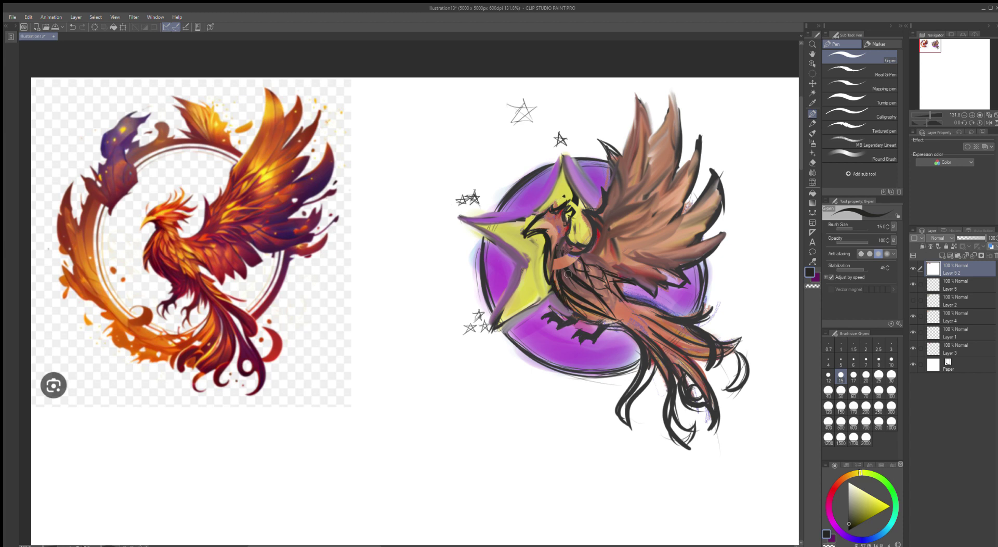
mouse_move(562, 292)
mouse_down()
mouse_move(611, 314)
mouse_move(595, 296)
mouse_move(609, 313)
mouse_up()
drag(548, 255, 551, 289)
- Choose a medium red and paint streaks along the breast and belly feathers, plus first strokes in the crest
drag(831, 483, 831, 487)
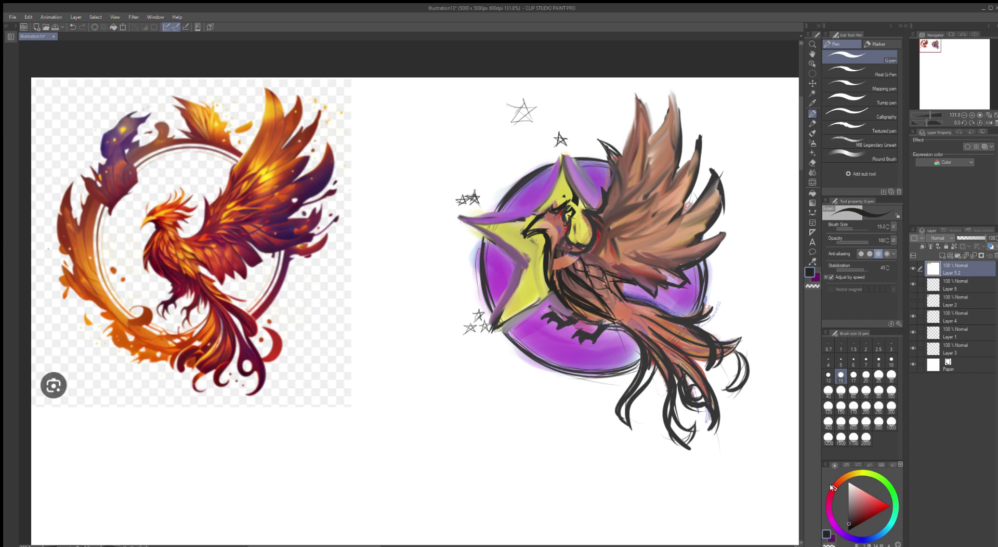
click(871, 505)
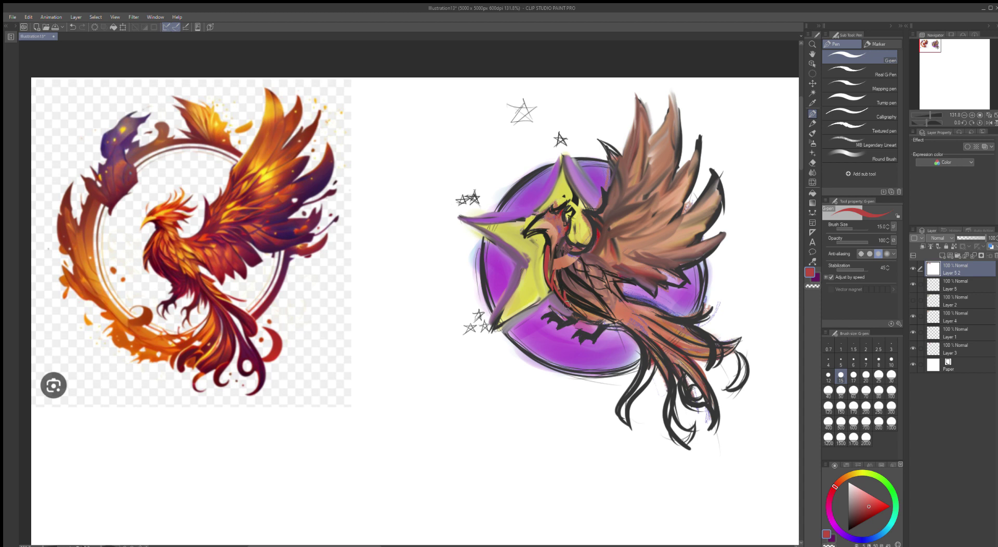
mouse_move(559, 269)
mouse_down()
mouse_move(582, 306)
mouse_move(570, 299)
mouse_move(615, 320)
mouse_up()
mouse_move(579, 197)
mouse_down()
mouse_move(548, 224)
mouse_move(575, 206)
mouse_up()
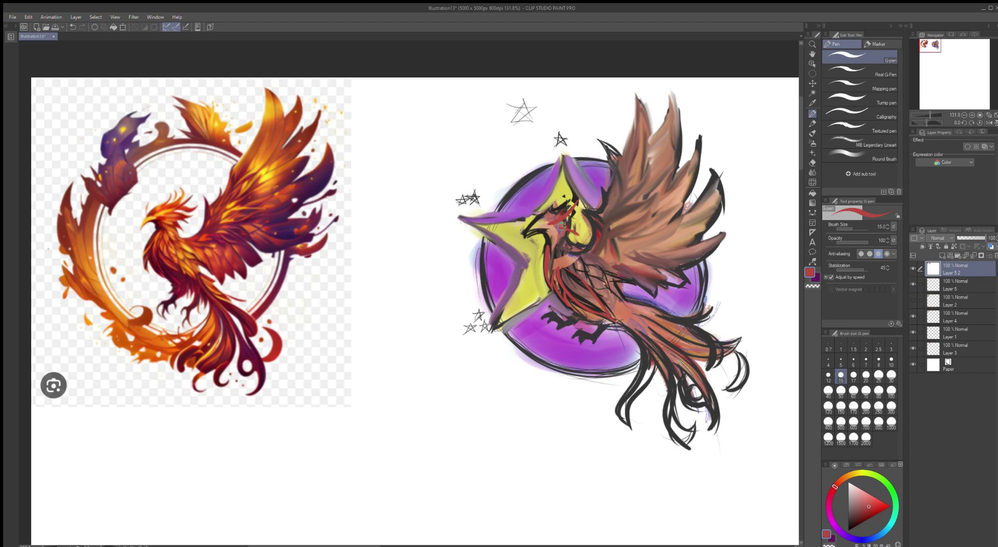
- Fill the head, crest and front of the neck with red, and sweep red curves along the wing's front edge
mouse_move(563, 227)
mouse_down()
mouse_move(577, 233)
mouse_move(567, 221)
mouse_up()
drag(586, 209, 573, 219)
mouse_move(574, 209)
mouse_down()
mouse_move(580, 193)
mouse_move(578, 212)
mouse_up()
drag(549, 246, 548, 289)
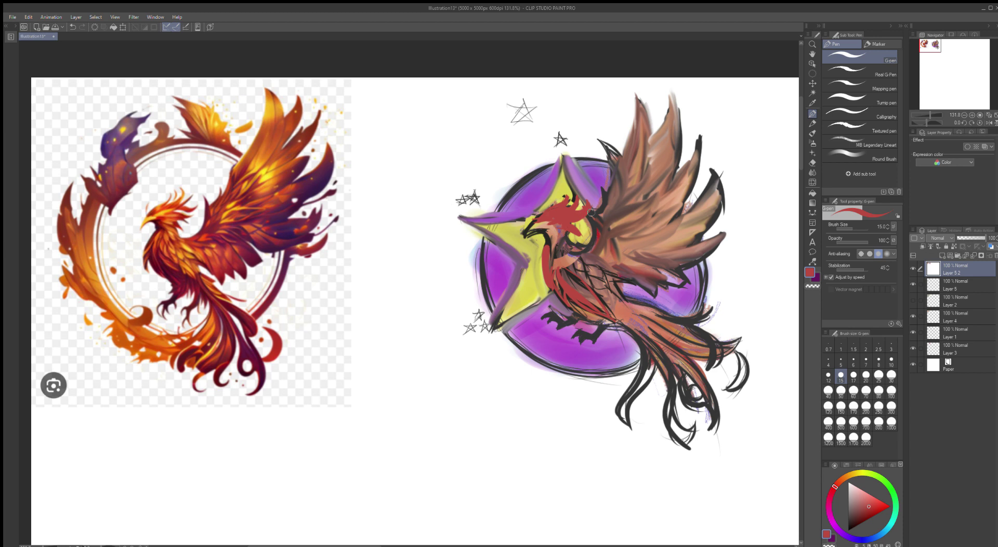
drag(594, 213, 600, 249)
drag(597, 207, 609, 182)
- Paint red G-pen strokes along the tail feathers, including the curled tip and outer plumes, and across the rump
mouse_move(639, 334)
mouse_down()
mouse_move(666, 381)
mouse_move(634, 329)
mouse_move(652, 338)
mouse_move(666, 403)
mouse_up()
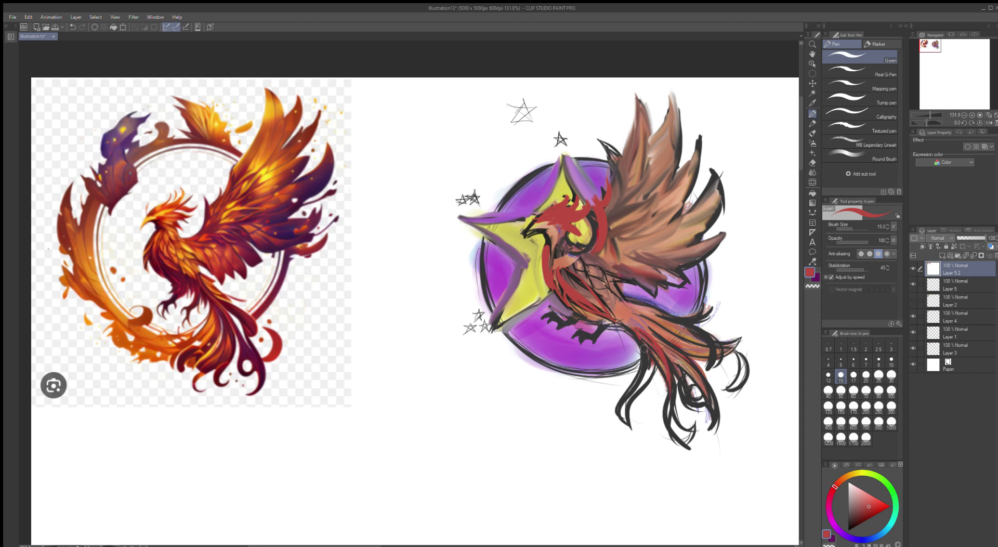
drag(643, 349, 613, 418)
drag(627, 373, 611, 415)
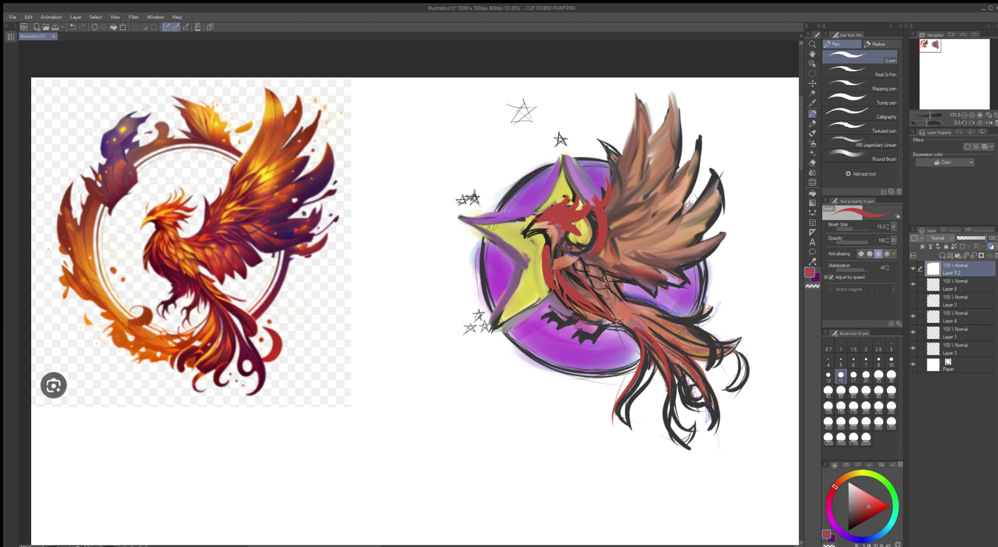
mouse_move(700, 378)
mouse_down()
mouse_move(691, 377)
mouse_move(701, 400)
mouse_move(685, 384)
mouse_move(702, 393)
mouse_up()
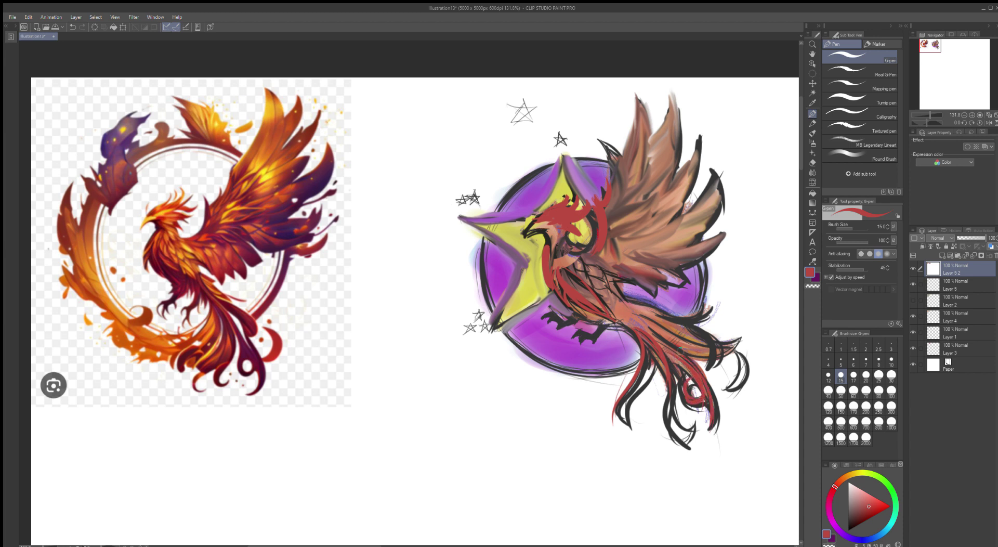
mouse_move(676, 352)
mouse_down()
mouse_move(739, 339)
mouse_move(732, 353)
mouse_move(669, 343)
mouse_move(705, 355)
mouse_move(743, 341)
mouse_move(687, 329)
mouse_move(719, 345)
mouse_move(728, 381)
mouse_up()
drag(716, 346, 717, 379)
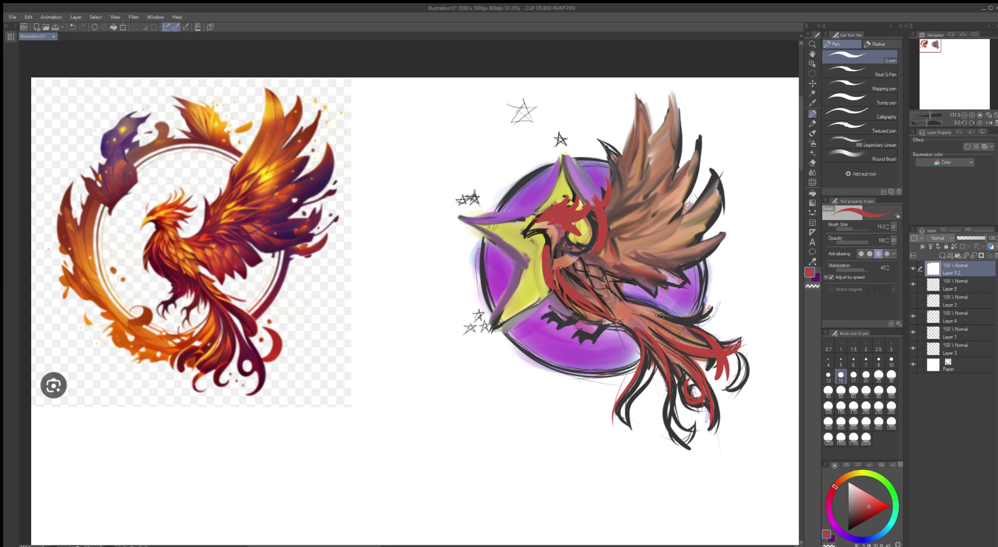
mouse_move(670, 319)
mouse_down()
mouse_move(709, 299)
mouse_move(709, 309)
mouse_move(671, 322)
mouse_move(697, 322)
mouse_move(707, 299)
mouse_move(657, 322)
mouse_up()
mouse_move(610, 285)
mouse_down()
mouse_move(632, 295)
mouse_move(618, 280)
mouse_move(620, 295)
mouse_move(659, 310)
mouse_up()
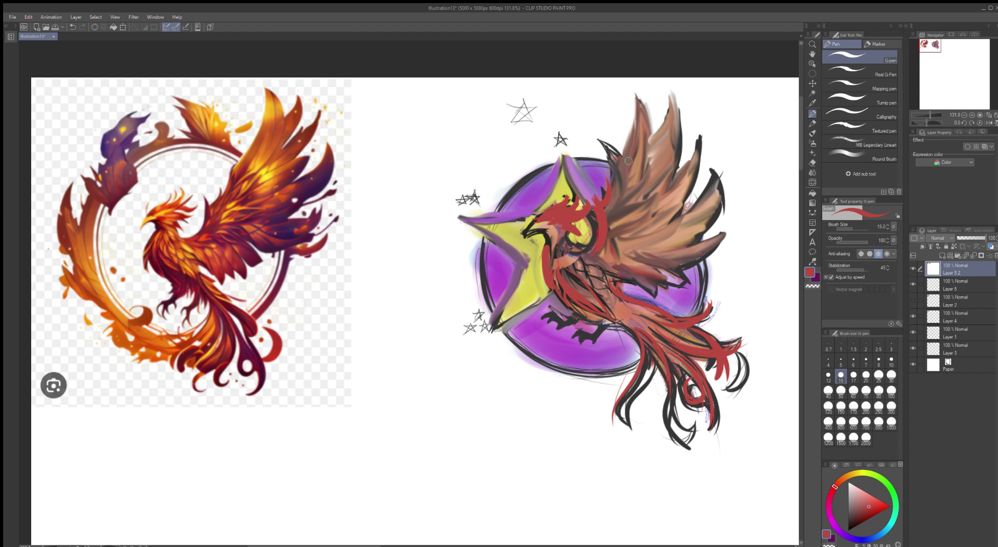
- Paint red G-pen streaks across the wing feathers, from the lower and outer feathers up to the topmost tips
mouse_move(618, 167)
mouse_down()
mouse_move(614, 207)
mouse_move(641, 163)
mouse_move(639, 183)
mouse_move(622, 188)
mouse_move(644, 152)
mouse_move(622, 184)
mouse_move(640, 156)
mouse_move(626, 195)
mouse_move(651, 165)
mouse_move(624, 217)
mouse_move(620, 210)
mouse_move(663, 188)
mouse_move(646, 217)
mouse_move(658, 200)
mouse_move(614, 229)
mouse_move(669, 202)
mouse_move(621, 239)
mouse_move(648, 225)
mouse_up()
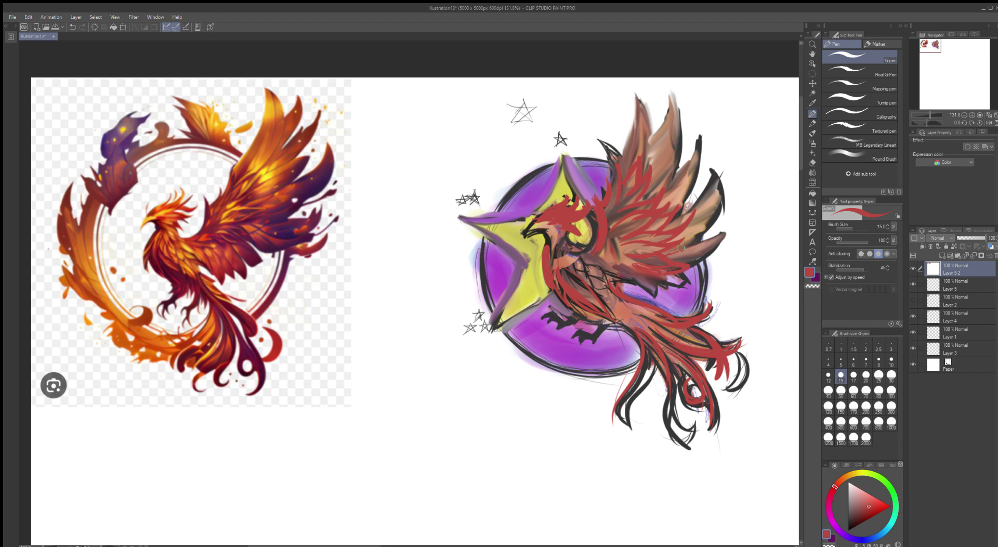
drag(680, 248, 722, 228)
mouse_move(690, 210)
mouse_down()
mouse_move(712, 173)
mouse_move(715, 204)
mouse_move(714, 182)
mouse_move(684, 228)
mouse_up()
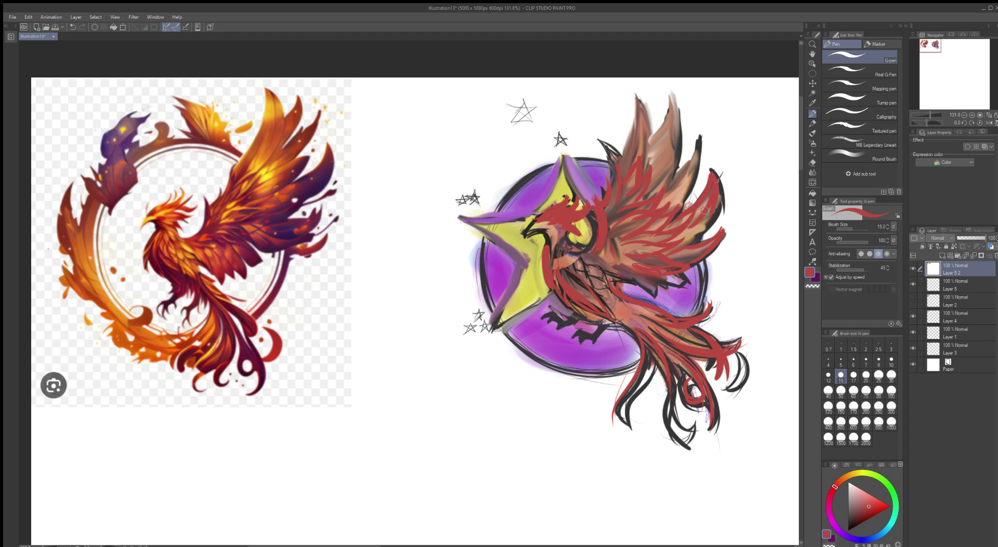
drag(719, 194, 687, 248)
mouse_move(692, 156)
mouse_down()
mouse_move(699, 140)
mouse_move(671, 202)
mouse_move(685, 179)
mouse_move(682, 187)
mouse_up()
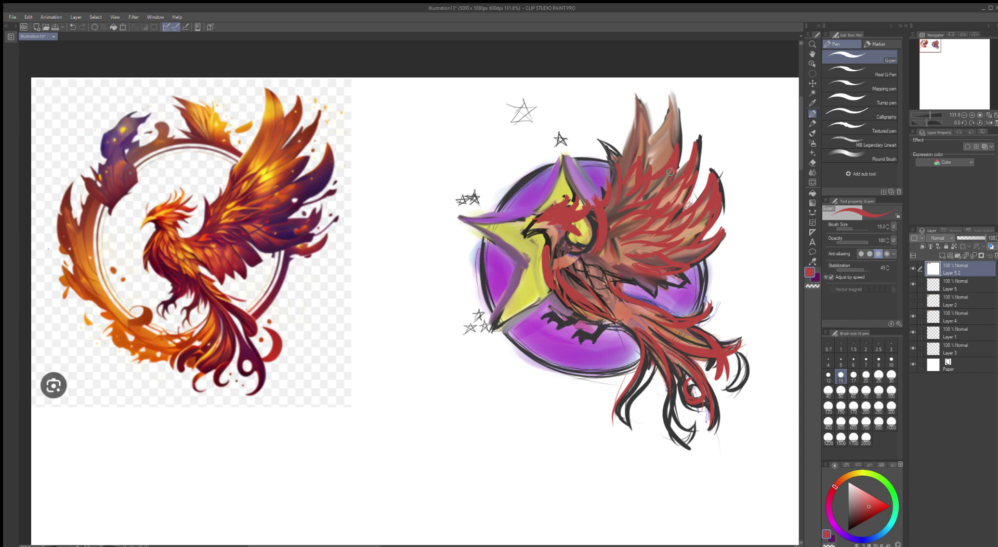
mouse_move(650, 164)
mouse_down()
mouse_move(678, 115)
mouse_move(678, 131)
mouse_up()
mouse_move(653, 134)
mouse_down()
mouse_move(671, 97)
mouse_move(674, 126)
mouse_up()
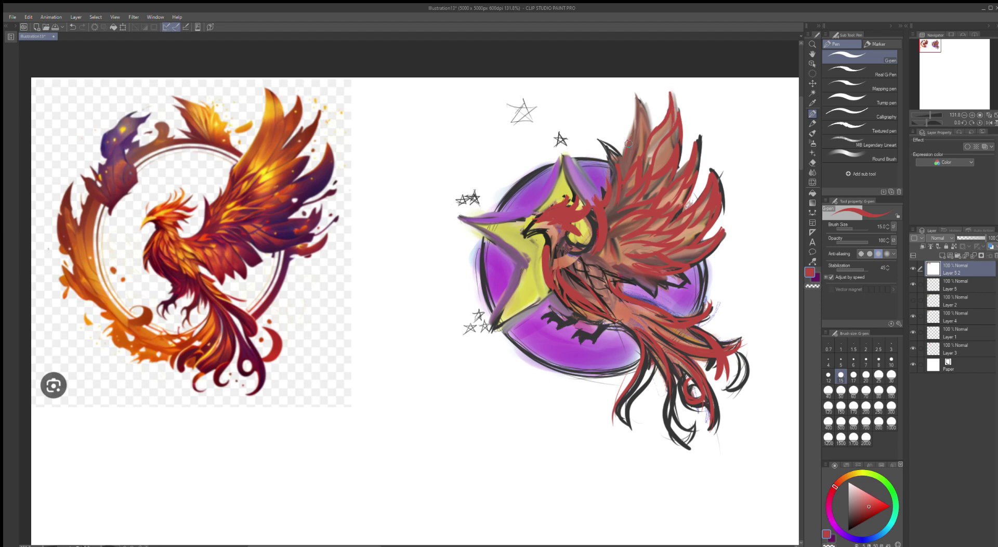
mouse_move(625, 157)
mouse_down()
mouse_move(636, 99)
mouse_move(642, 114)
mouse_up()
drag(602, 139, 612, 150)
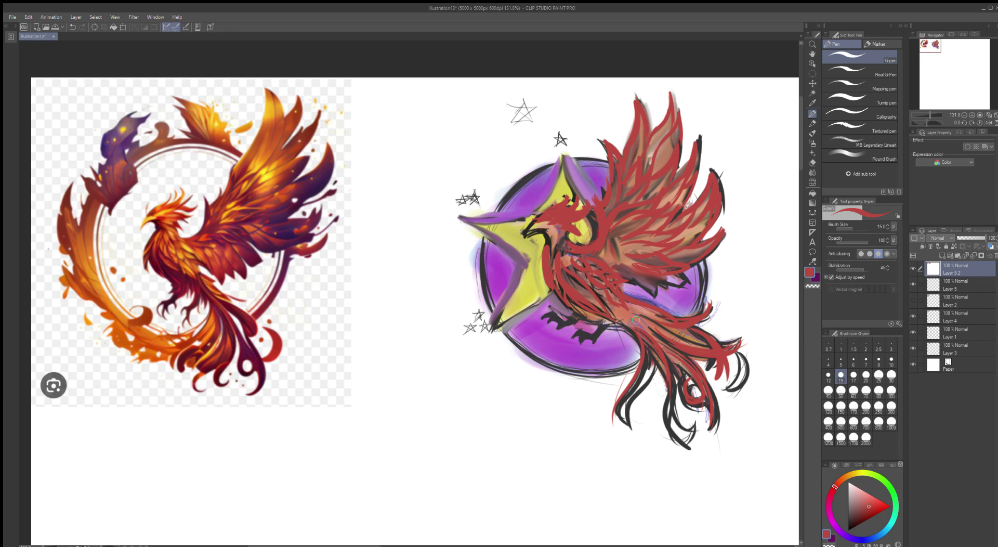
- Choose a very dark red and paint shadow strokes through the tail feathers, belly and breast
drag(862, 512, 856, 518)
drag(613, 306, 673, 343)
mouse_move(620, 306)
mouse_down()
mouse_move(651, 323)
mouse_move(710, 394)
mouse_up()
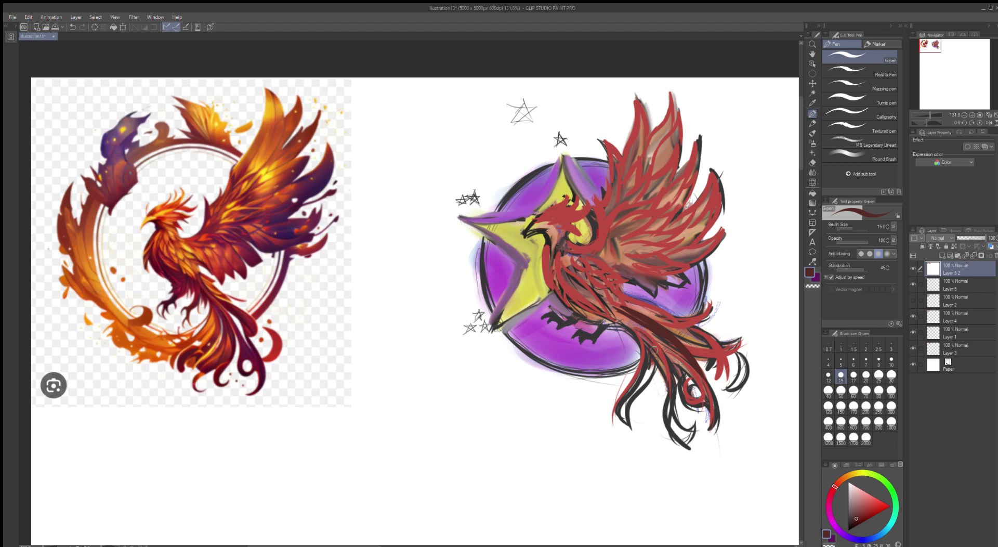
mouse_move(638, 326)
mouse_down()
mouse_move(666, 353)
mouse_move(668, 388)
mouse_move(657, 342)
mouse_move(669, 352)
mouse_move(673, 422)
mouse_move(670, 384)
mouse_move(672, 421)
mouse_move(696, 429)
mouse_up()
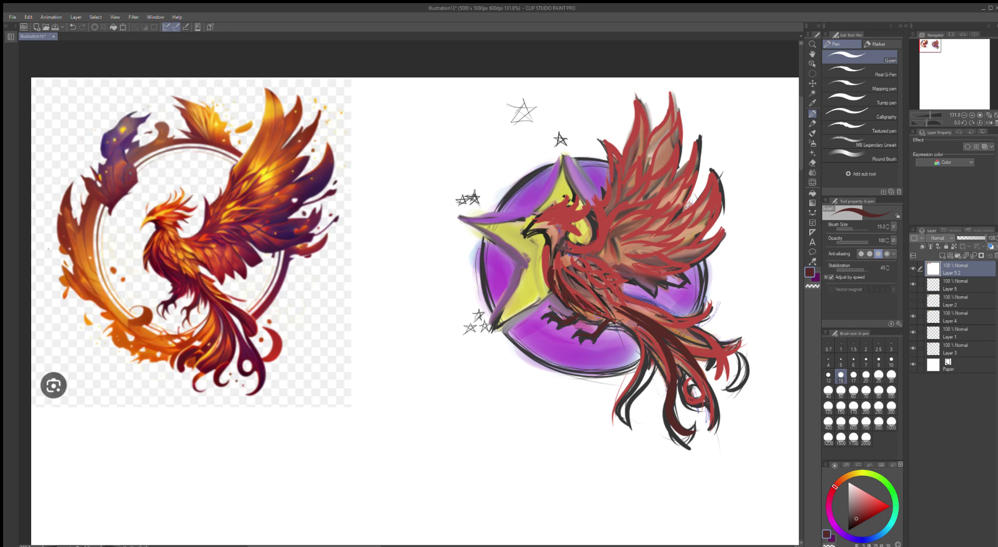
drag(576, 274, 612, 320)
drag(545, 244, 546, 273)
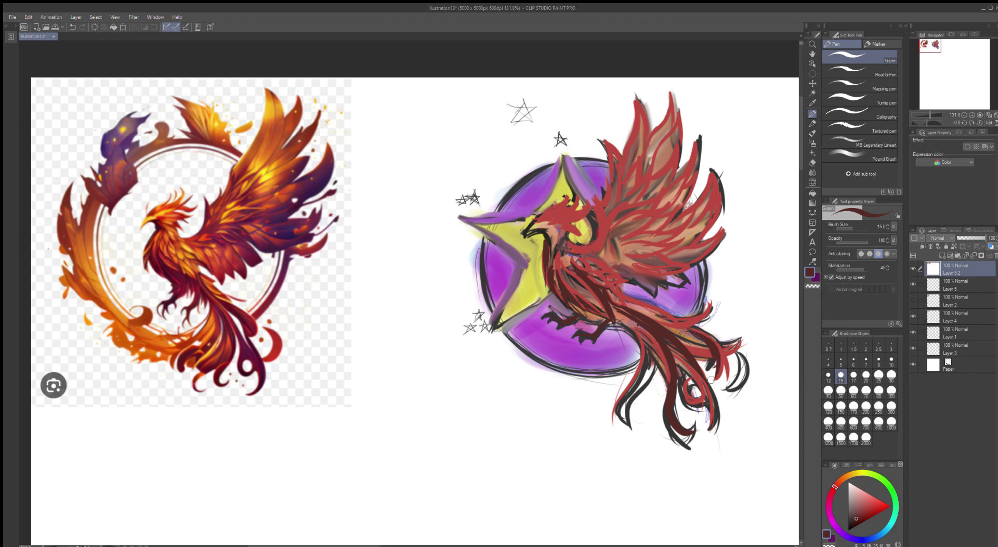
drag(718, 366, 671, 345)
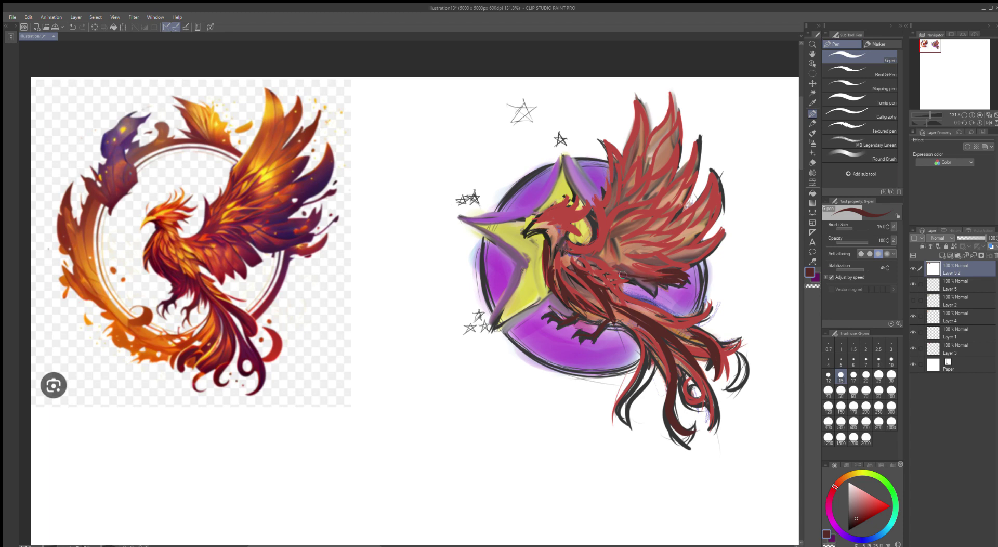
- Shade between the wing feathers with dark red strokes, from the lower edge up to the tallest feather tips
mouse_move(622, 275)
mouse_down()
mouse_move(657, 282)
mouse_move(649, 277)
mouse_move(652, 287)
mouse_up()
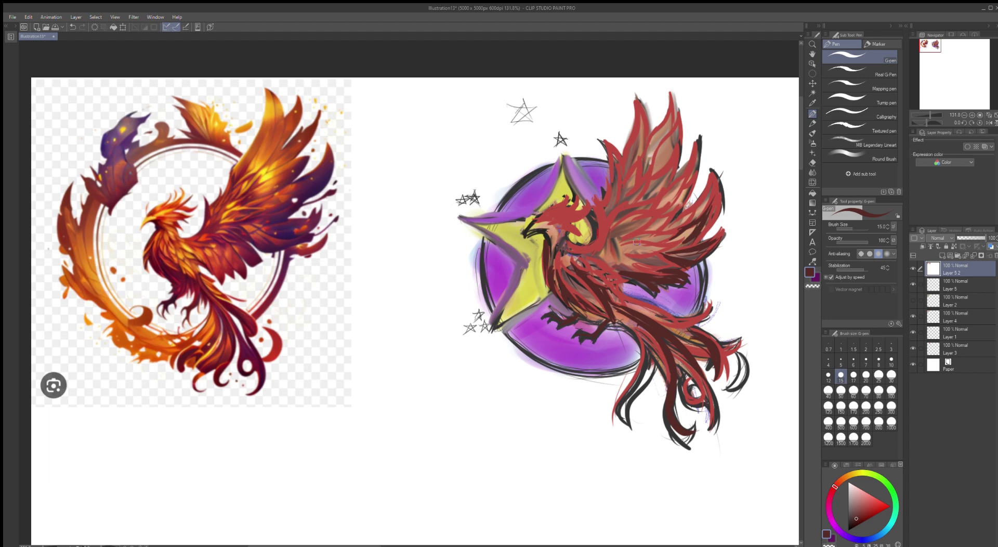
drag(636, 236, 667, 233)
mouse_move(624, 248)
mouse_down()
mouse_move(663, 247)
mouse_move(629, 252)
mouse_move(654, 253)
mouse_move(654, 262)
mouse_move(680, 240)
mouse_move(634, 259)
mouse_move(669, 266)
mouse_move(642, 269)
mouse_up()
mouse_move(663, 230)
mouse_down()
mouse_move(684, 201)
mouse_move(686, 213)
mouse_move(699, 206)
mouse_move(708, 182)
mouse_move(719, 188)
mouse_move(702, 226)
mouse_move(710, 232)
mouse_move(717, 213)
mouse_up()
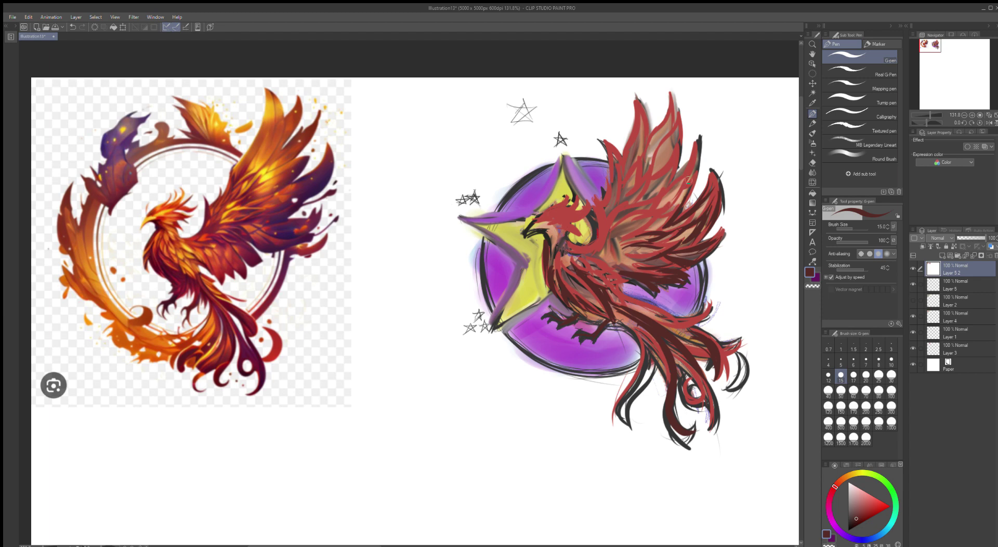
mouse_move(699, 164)
mouse_down()
mouse_move(678, 203)
mouse_move(689, 181)
mouse_up()
mouse_move(666, 212)
mouse_down()
mouse_move(649, 224)
mouse_move(651, 211)
mouse_move(667, 204)
mouse_move(630, 235)
mouse_up()
drag(668, 200, 620, 221)
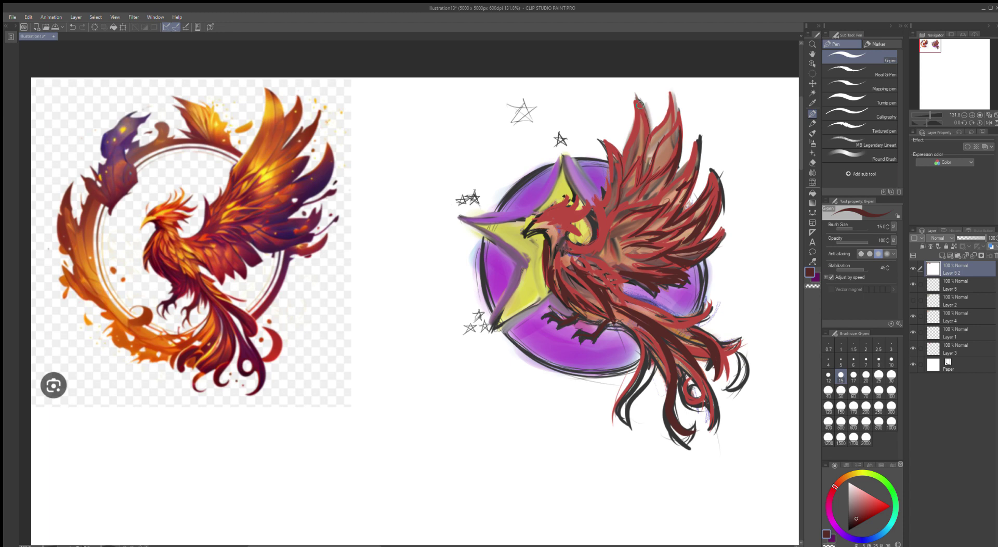
drag(636, 99, 643, 146)
mouse_move(670, 99)
mouse_down()
mouse_move(662, 149)
mouse_move(682, 120)
mouse_move(670, 153)
mouse_move(639, 148)
mouse_move(606, 193)
mouse_move(612, 171)
mouse_move(605, 201)
mouse_move(591, 202)
mouse_move(606, 223)
mouse_move(594, 200)
mouse_move(592, 241)
mouse_move(575, 249)
mouse_move(596, 239)
mouse_move(566, 251)
mouse_up()
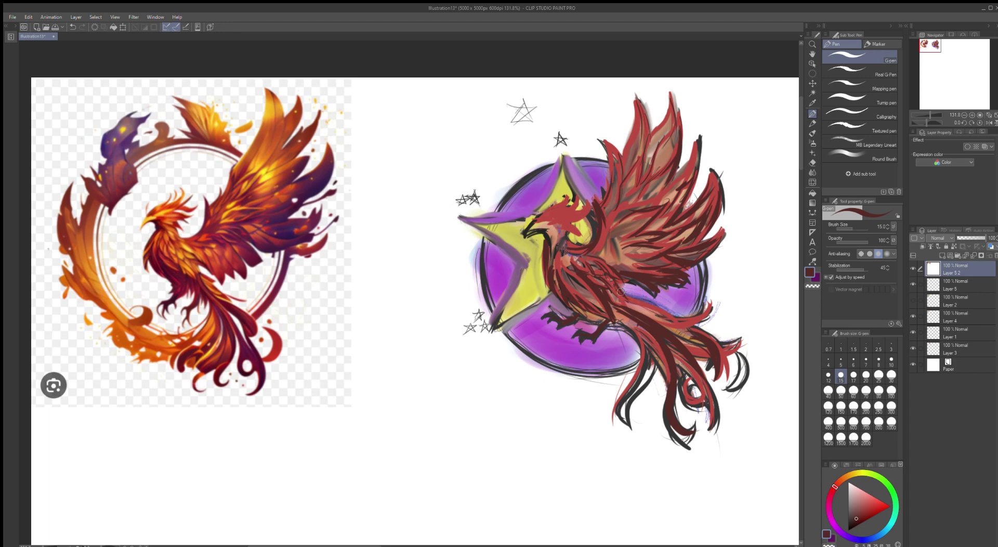
- Add dark red shading along the rump, the curled outer tail feather and the head and neck
mouse_move(621, 291)
mouse_down()
mouse_move(707, 320)
mouse_move(675, 315)
mouse_move(687, 320)
mouse_move(712, 301)
mouse_up()
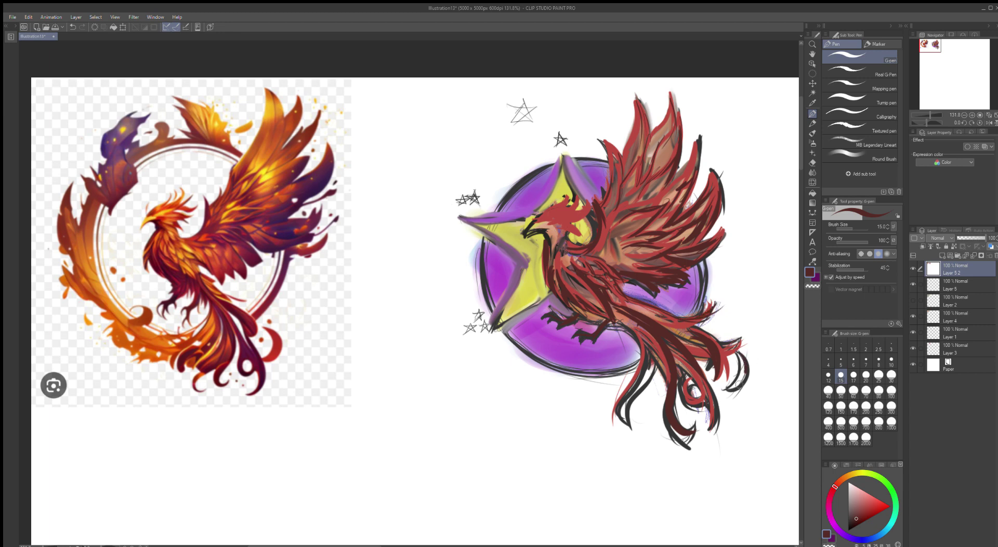
mouse_move(738, 357)
mouse_down()
mouse_move(746, 379)
mouse_move(726, 392)
mouse_up()
mouse_move(574, 225)
mouse_down()
mouse_move(589, 225)
mouse_move(567, 238)
mouse_move(552, 230)
mouse_move(573, 242)
mouse_up()
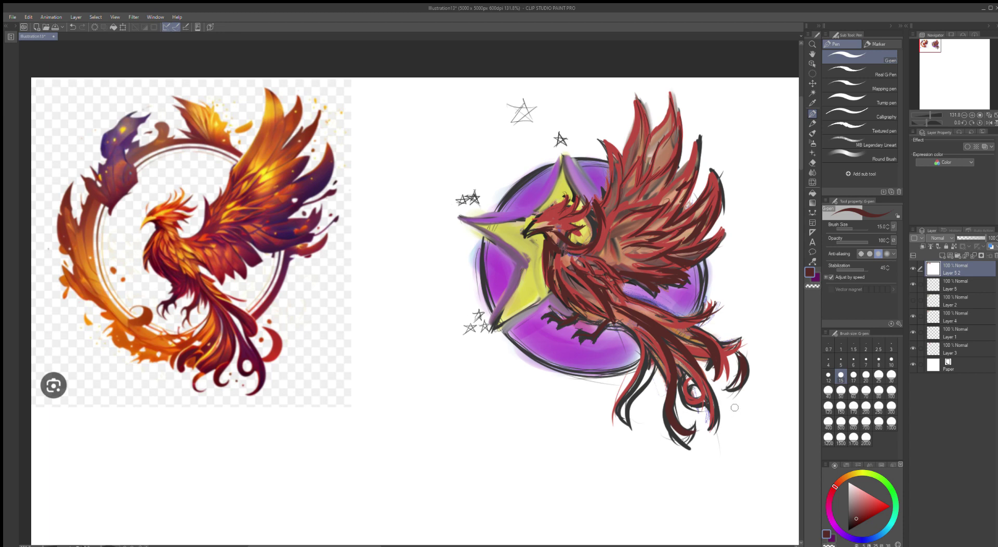
- Choose an orange for accents on the head and crest, and a lighter orange for feather highlights on the breast and belly
click(840, 477)
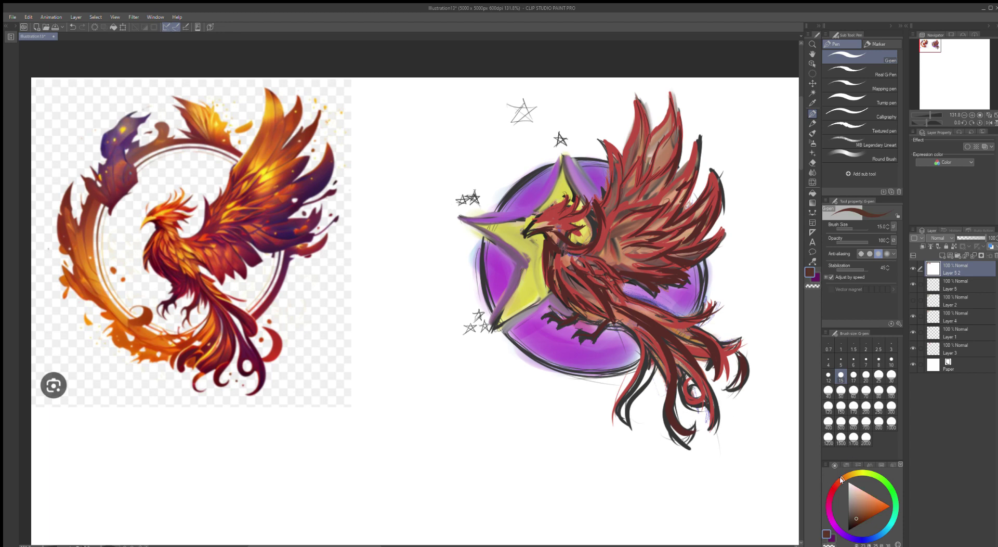
click(871, 507)
mouse_move(537, 221)
mouse_down()
mouse_move(555, 213)
mouse_move(546, 213)
mouse_up()
mouse_move(567, 213)
mouse_down()
mouse_move(577, 195)
mouse_move(569, 212)
mouse_up()
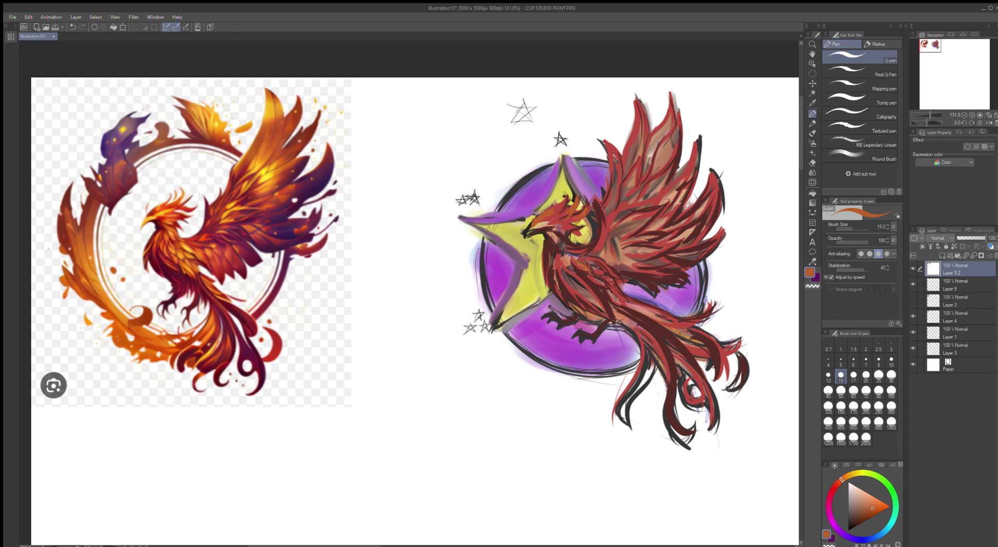
click(874, 500)
click(871, 497)
mouse_move(577, 263)
mouse_down()
mouse_move(605, 268)
mouse_move(588, 261)
mouse_move(627, 292)
mouse_move(602, 274)
mouse_move(624, 292)
mouse_move(594, 276)
mouse_up()
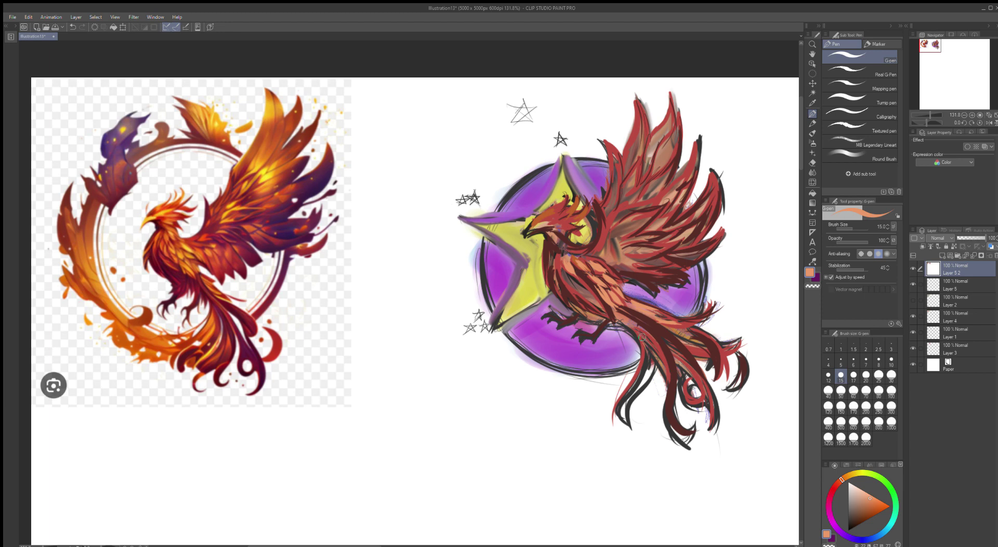
- Paint light orange highlights along the hanging and outer tail feathers and the lower wing feathers
drag(642, 339, 636, 391)
mouse_move(640, 337)
mouse_down()
mouse_move(625, 375)
mouse_move(643, 349)
mouse_move(640, 364)
mouse_move(618, 399)
mouse_up()
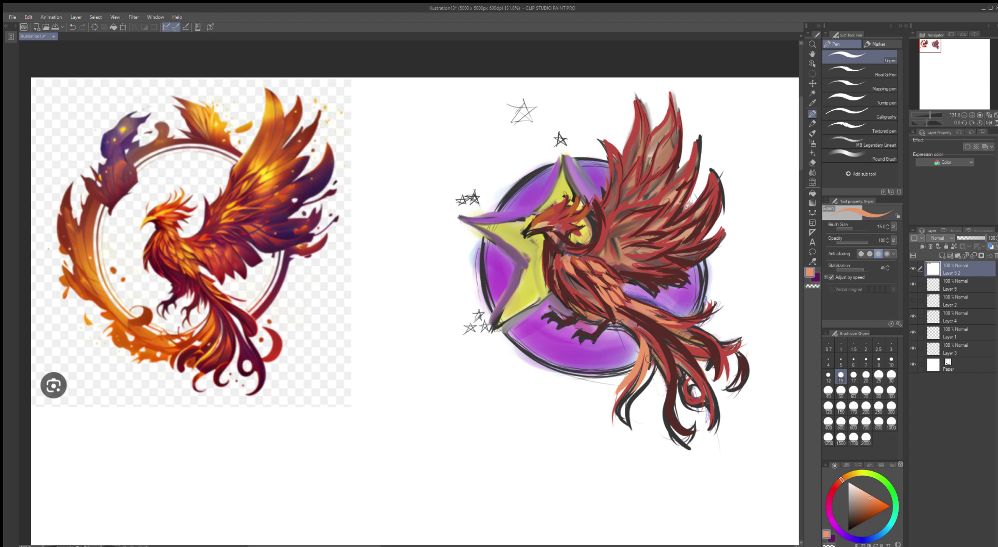
drag(655, 351, 667, 397)
mouse_move(657, 351)
mouse_down()
mouse_move(668, 391)
mouse_move(660, 420)
mouse_up()
drag(665, 379, 662, 429)
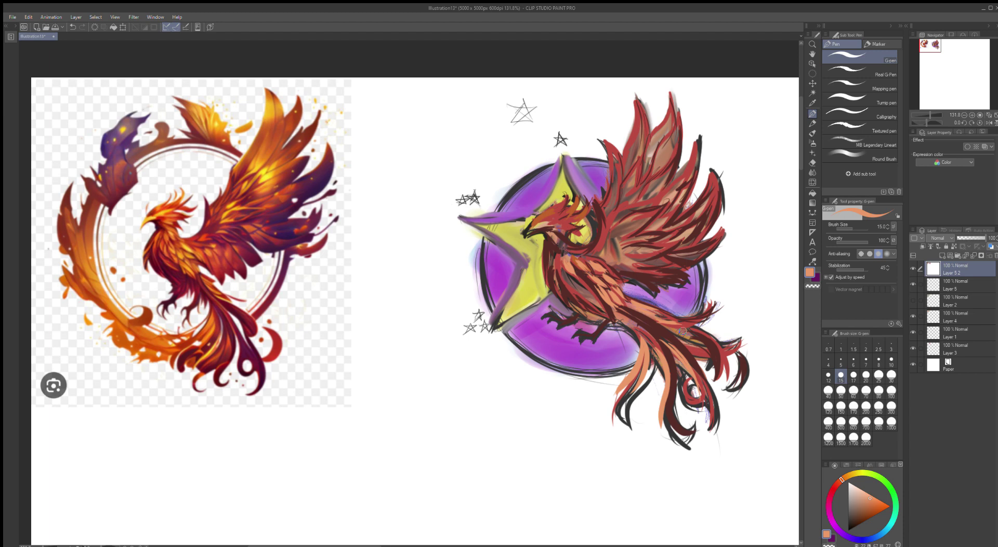
mouse_move(676, 328)
mouse_down()
mouse_move(723, 345)
mouse_move(723, 382)
mouse_move(723, 372)
mouse_move(755, 367)
mouse_move(741, 353)
mouse_move(724, 391)
mouse_up()
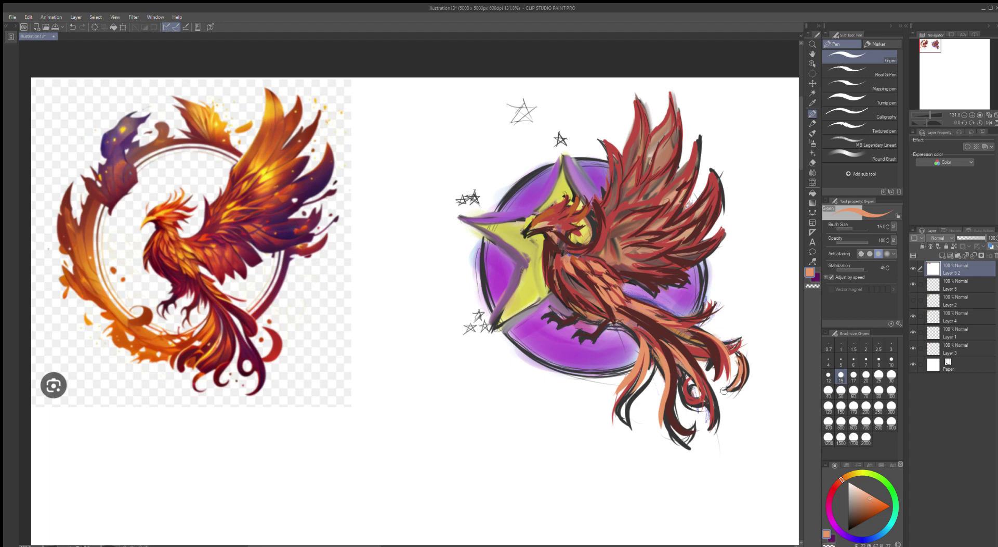
drag(717, 341, 741, 338)
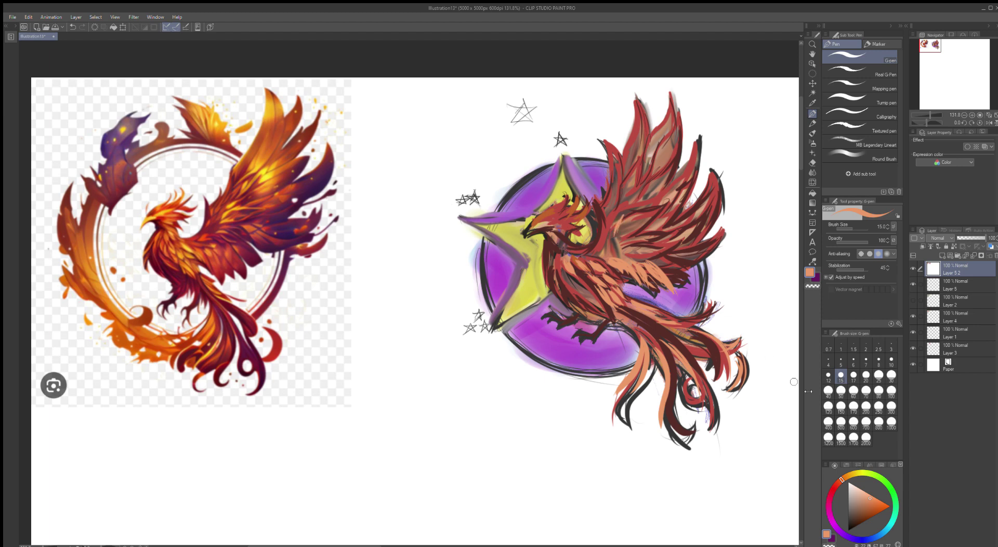
- Choose a warm yellow and paint highlights on the wing feathers, beak, crest and the feathers below the wing
click(850, 473)
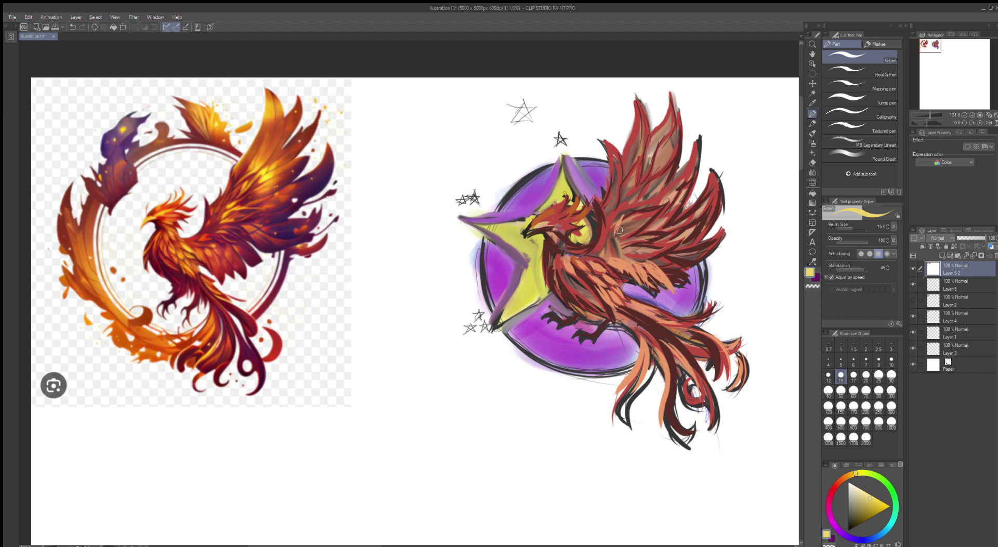
mouse_move(618, 230)
mouse_down()
mouse_move(647, 217)
mouse_move(622, 228)
mouse_move(663, 219)
mouse_move(629, 225)
mouse_move(652, 218)
mouse_move(635, 189)
mouse_up()
mouse_move(631, 132)
mouse_down()
mouse_move(637, 102)
mouse_move(631, 138)
mouse_move(638, 106)
mouse_move(643, 156)
mouse_up()
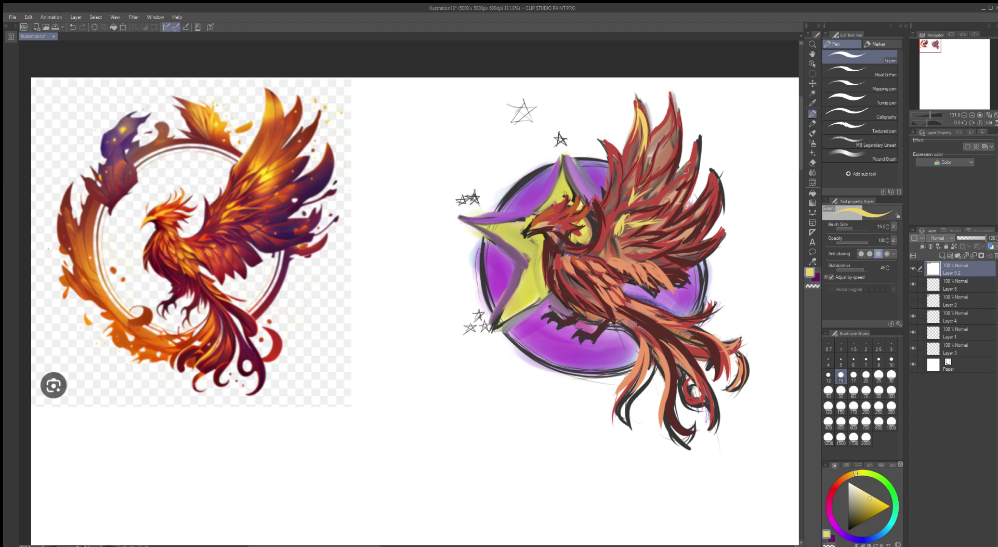
drag(687, 167, 662, 187)
drag(549, 227, 525, 240)
mouse_move(545, 221)
mouse_down()
mouse_move(565, 212)
mouse_move(523, 239)
mouse_move(539, 209)
mouse_move(523, 241)
mouse_up()
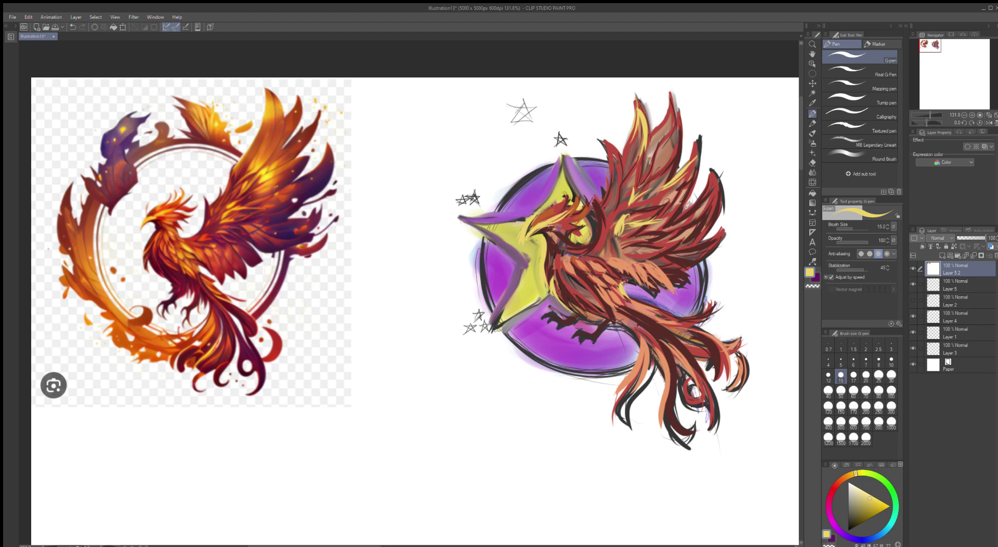
mouse_move(621, 280)
mouse_down()
mouse_move(629, 301)
mouse_move(653, 302)
mouse_up()
- Choose a deep red based on the wing's dark shade and blend over the wing feathers with the Round Brush
alt+click(662, 234)
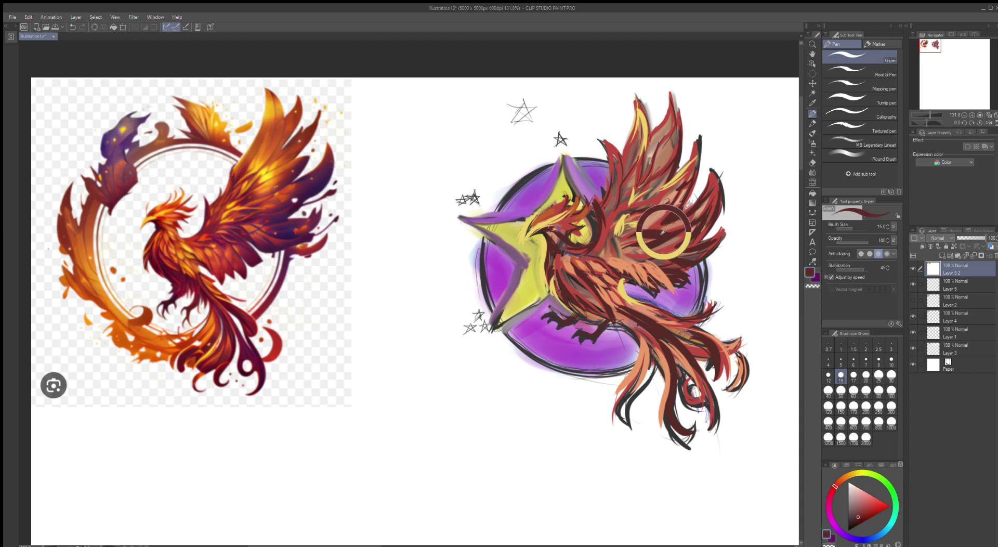
click(862, 513)
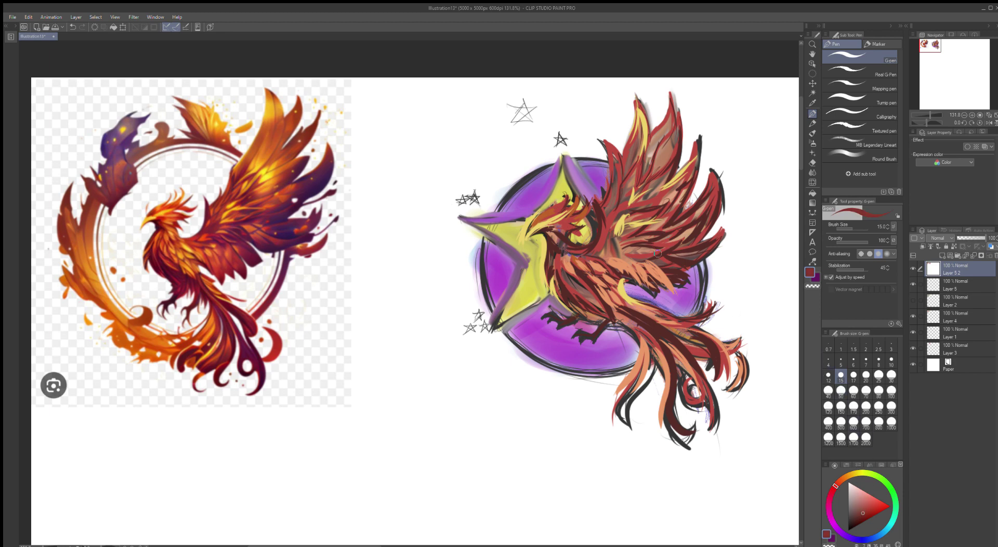
click(868, 156)
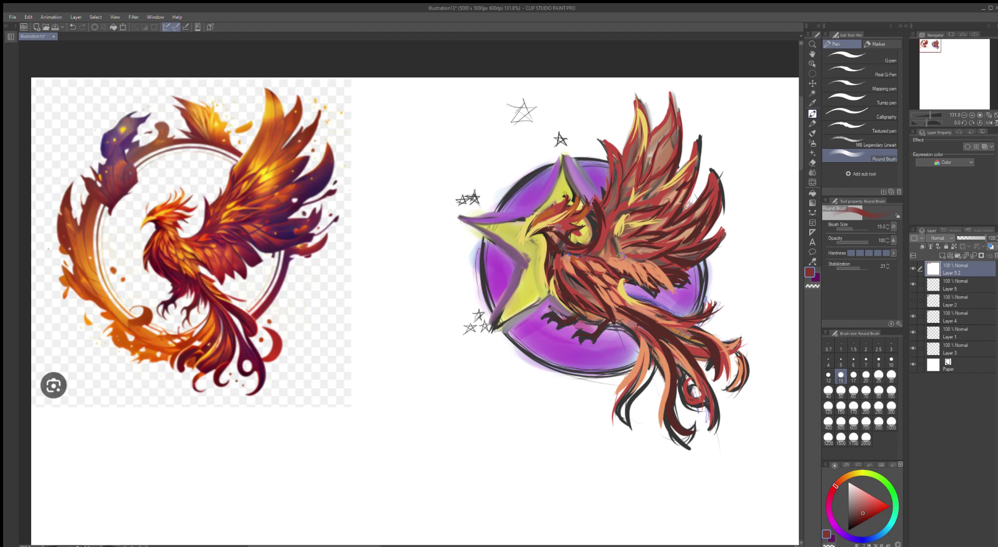
drag(654, 252, 655, 249)
mouse_move(622, 233)
mouse_down()
mouse_move(638, 219)
mouse_move(622, 225)
mouse_move(639, 214)
mouse_move(663, 219)
mouse_up()
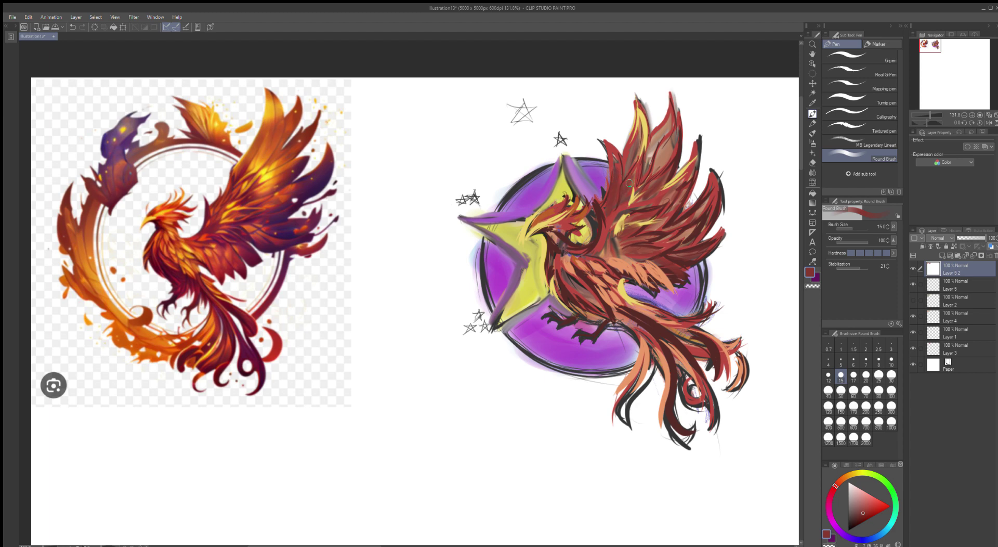
mouse_move(637, 136)
mouse_down()
mouse_move(629, 168)
mouse_move(634, 158)
mouse_up()
mouse_move(667, 119)
mouse_down()
mouse_move(650, 158)
mouse_move(658, 140)
mouse_move(659, 162)
mouse_move(678, 126)
mouse_move(672, 151)
mouse_move(675, 126)
mouse_move(678, 152)
mouse_move(671, 169)
mouse_move(669, 135)
mouse_move(654, 170)
mouse_move(681, 196)
mouse_move(688, 168)
mouse_move(663, 194)
mouse_move(708, 209)
mouse_move(713, 191)
mouse_move(703, 229)
mouse_up()
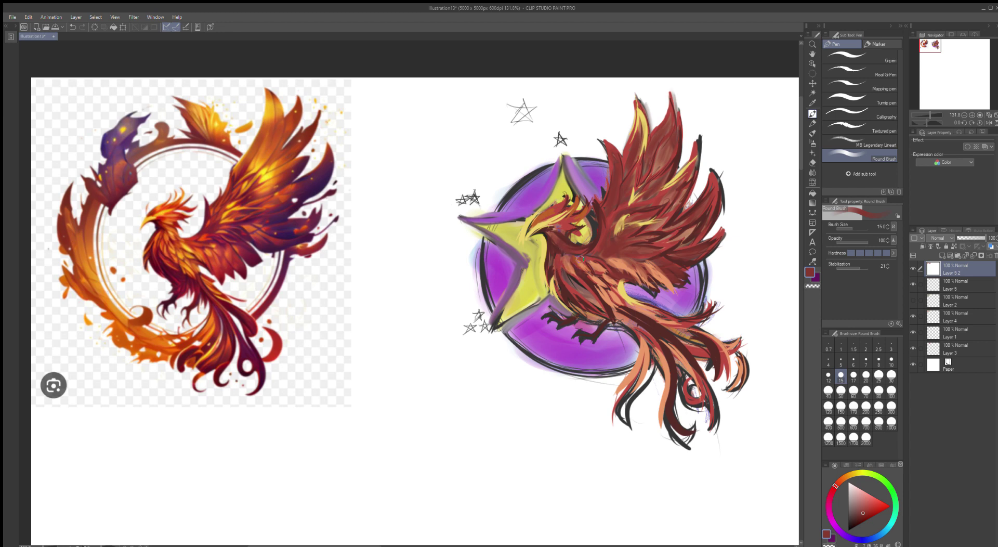
- Paint deep red Round Brush strokes over the body, rump and tail feathers, including the curled outer tip
mouse_move(601, 280)
mouse_down()
mouse_move(620, 289)
mouse_move(615, 311)
mouse_up()
drag(661, 322, 694, 320)
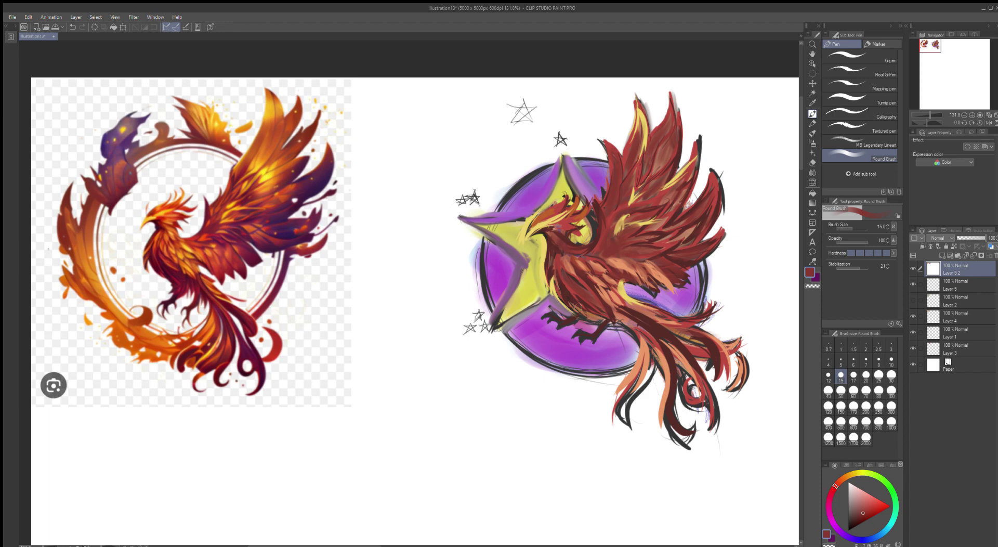
mouse_move(609, 312)
mouse_down()
mouse_move(673, 351)
mouse_move(625, 325)
mouse_move(648, 343)
mouse_move(646, 361)
mouse_move(641, 337)
mouse_move(639, 382)
mouse_up()
mouse_move(645, 350)
mouse_down()
mouse_move(628, 421)
mouse_move(697, 443)
mouse_up()
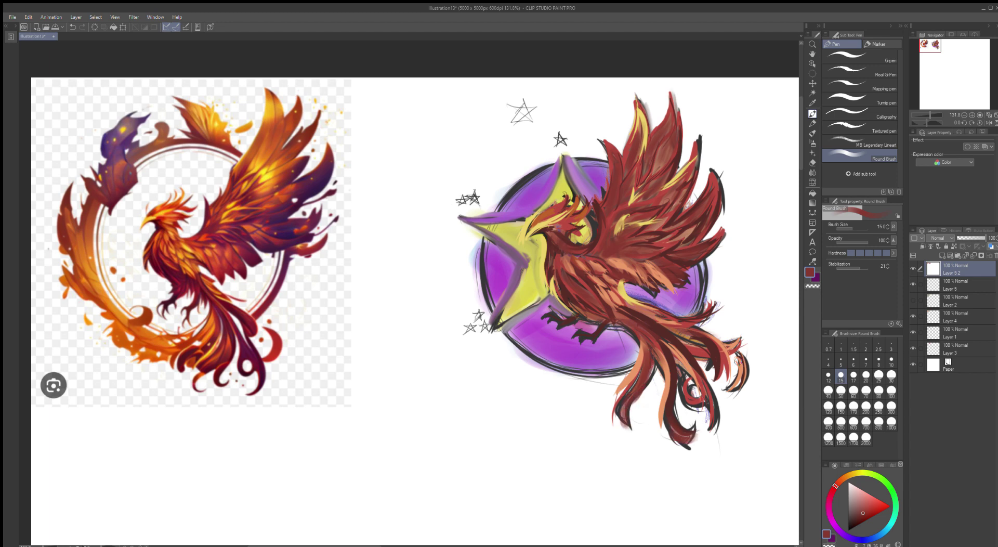
drag(737, 361, 732, 387)
- Sample the star's yellow and paint over the purple edging on its left, lower and upper points with the Round Brush
alt+click(525, 302)
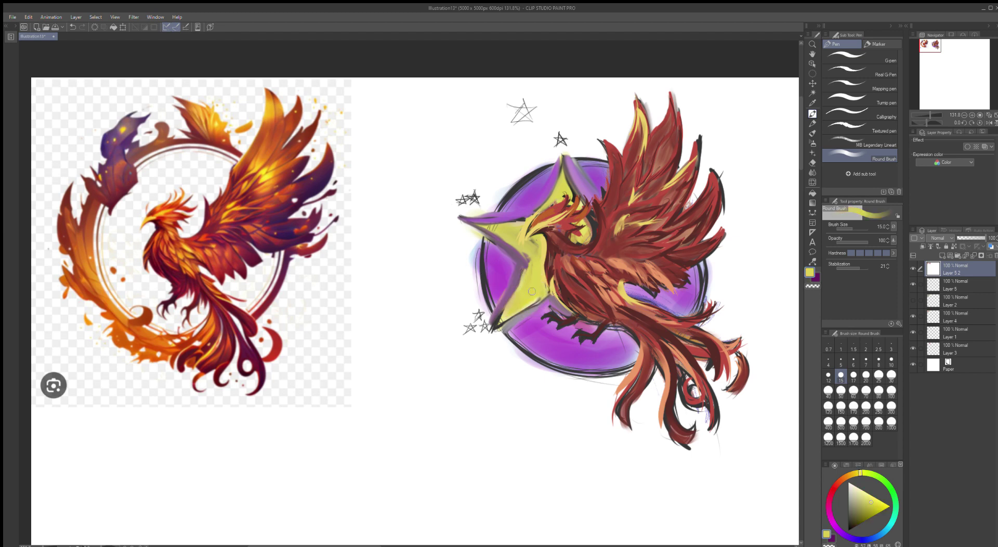
mouse_move(533, 266)
mouse_down()
mouse_move(504, 309)
mouse_move(525, 262)
mouse_move(501, 316)
mouse_up()
mouse_move(512, 240)
mouse_down()
mouse_move(478, 218)
mouse_move(538, 260)
mouse_move(475, 224)
mouse_move(527, 259)
mouse_move(477, 227)
mouse_move(519, 252)
mouse_move(489, 216)
mouse_move(520, 235)
mouse_move(498, 227)
mouse_move(522, 222)
mouse_move(469, 228)
mouse_move(522, 216)
mouse_move(458, 218)
mouse_up()
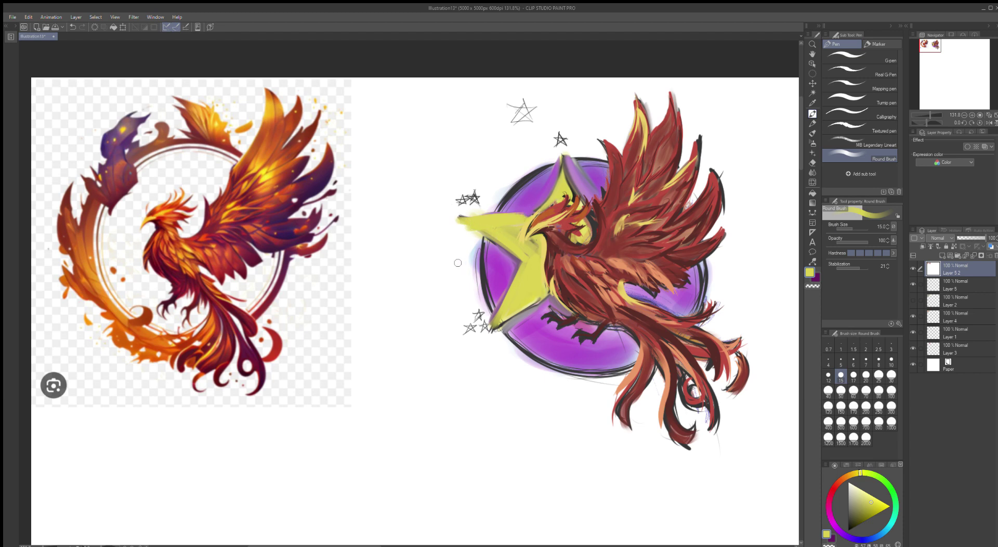
drag(467, 221, 512, 245)
drag(466, 222, 513, 251)
mouse_move(564, 166)
mouse_down()
mouse_move(545, 193)
mouse_move(563, 156)
mouse_move(534, 211)
mouse_move(555, 182)
mouse_move(528, 214)
mouse_up()
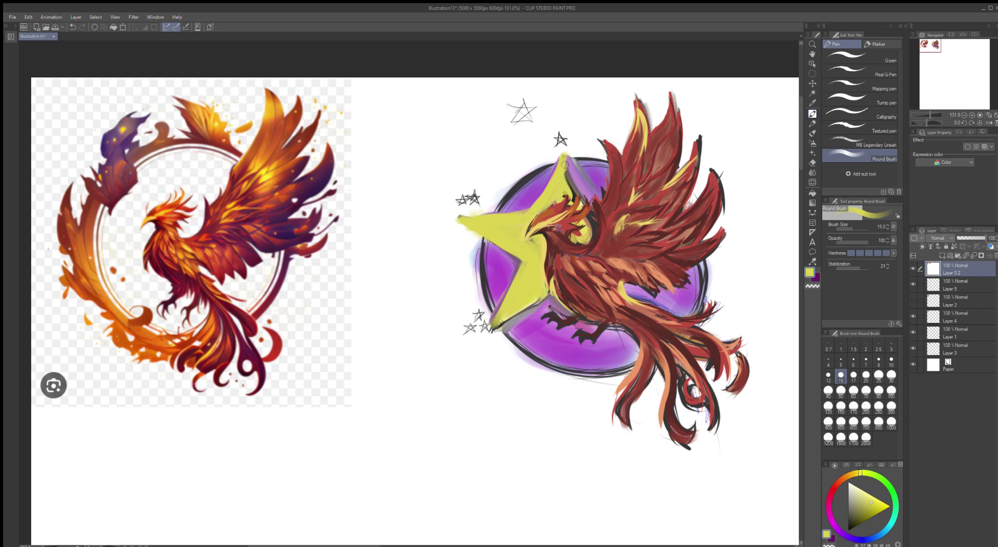
mouse_move(565, 163)
mouse_down()
mouse_move(577, 191)
mouse_move(563, 156)
mouse_move(577, 198)
mouse_move(566, 170)
mouse_move(582, 201)
mouse_up()
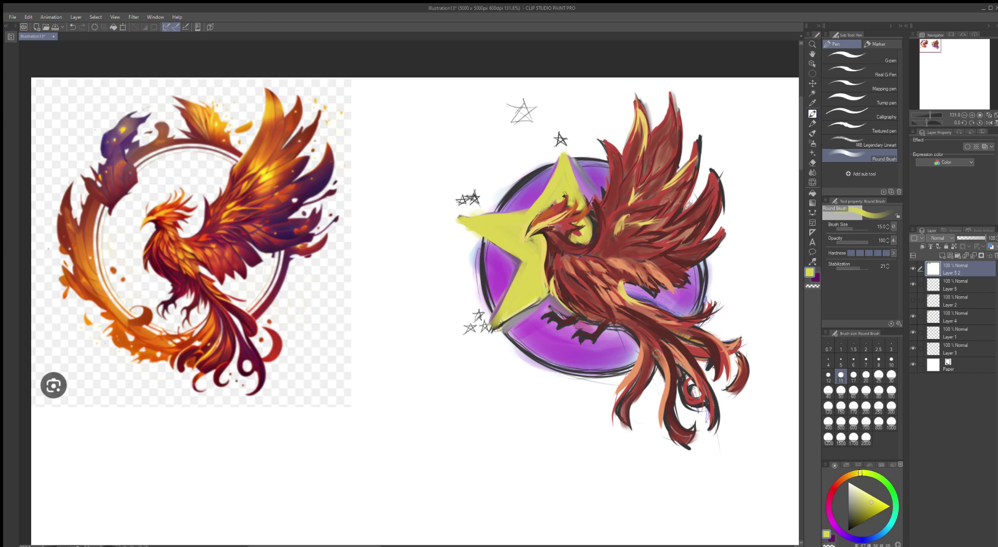
- Paint yellow highlights on the central tail feathers, belly, lower wing feathers and outer wing feather
mouse_move(652, 348)
mouse_down()
mouse_move(663, 388)
mouse_move(682, 361)
mouse_move(706, 410)
mouse_up()
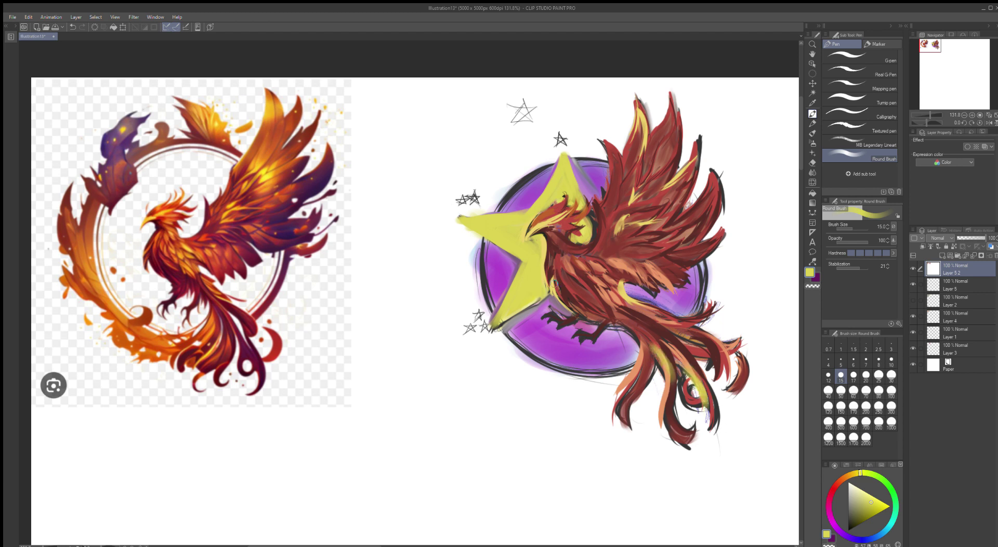
drag(562, 285, 571, 301)
mouse_move(628, 255)
mouse_down()
mouse_move(661, 259)
mouse_move(630, 259)
mouse_up()
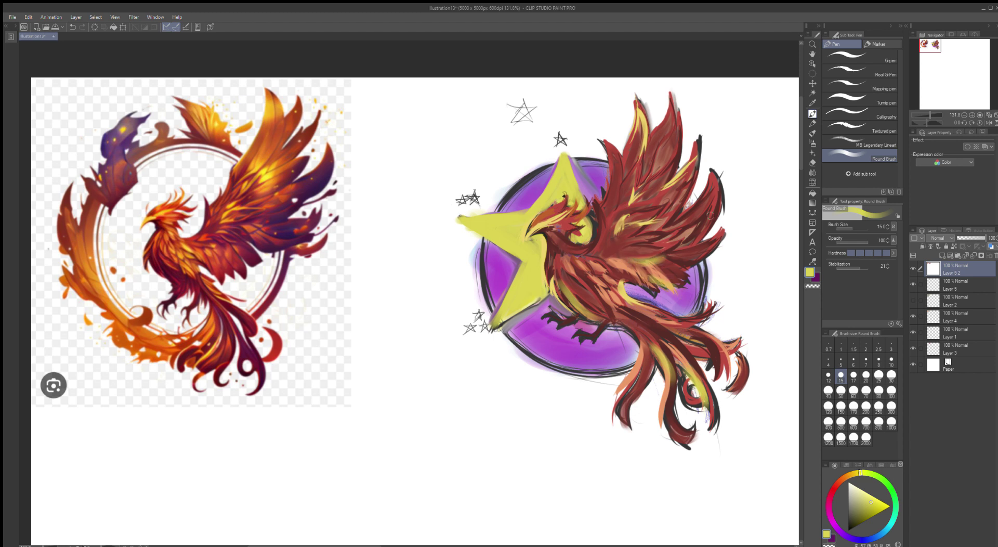
drag(713, 170, 708, 214)
drag(842, 474, 838, 479)
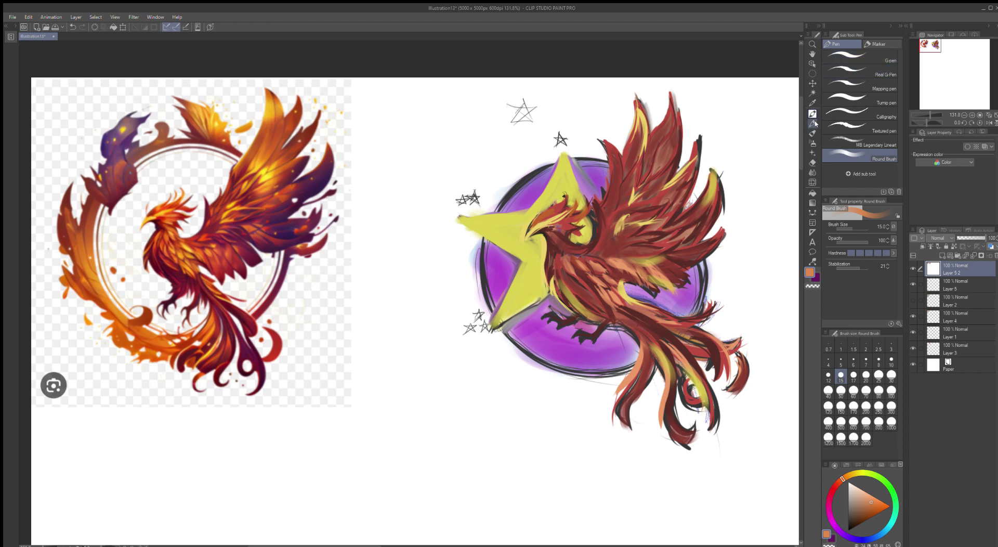
- Smear white along the edges of the star's left and lower points with the Finger tip blender at size 50
click(808, 172)
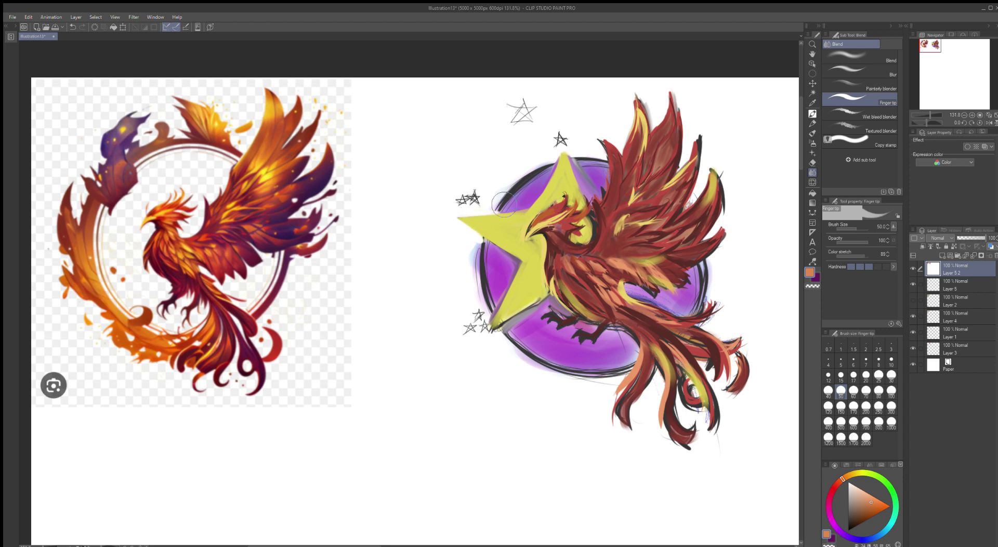
mouse_move(465, 212)
mouse_down()
mouse_move(524, 207)
mouse_move(483, 211)
mouse_move(515, 208)
mouse_up()
drag(487, 317, 513, 281)
mouse_move(486, 317)
mouse_down()
mouse_move(522, 267)
mouse_move(479, 311)
mouse_move(523, 270)
mouse_move(512, 288)
mouse_move(525, 260)
mouse_move(488, 312)
mouse_move(511, 295)
mouse_move(496, 333)
mouse_move(493, 324)
mouse_move(527, 314)
mouse_move(498, 323)
mouse_move(549, 286)
mouse_move(546, 299)
mouse_move(482, 338)
mouse_up()
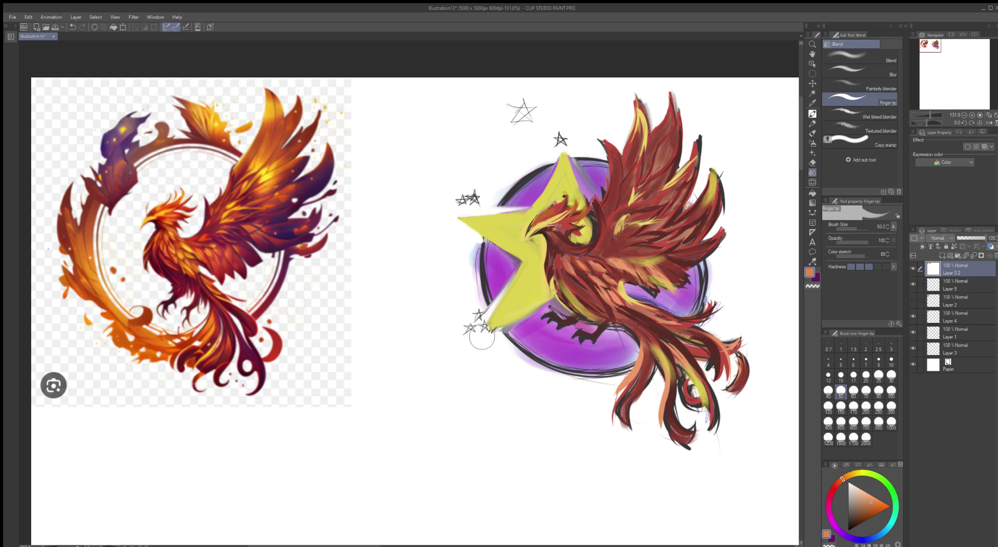
mouse_move(531, 309)
mouse_down()
mouse_move(495, 338)
mouse_move(539, 309)
mouse_up()
drag(491, 338, 532, 315)
- Smear white along both sides of the star's upper point to sharpen its edges
mouse_move(557, 191)
mouse_down()
mouse_move(556, 154)
mouse_move(537, 199)
mouse_move(559, 147)
mouse_move(538, 199)
mouse_up()
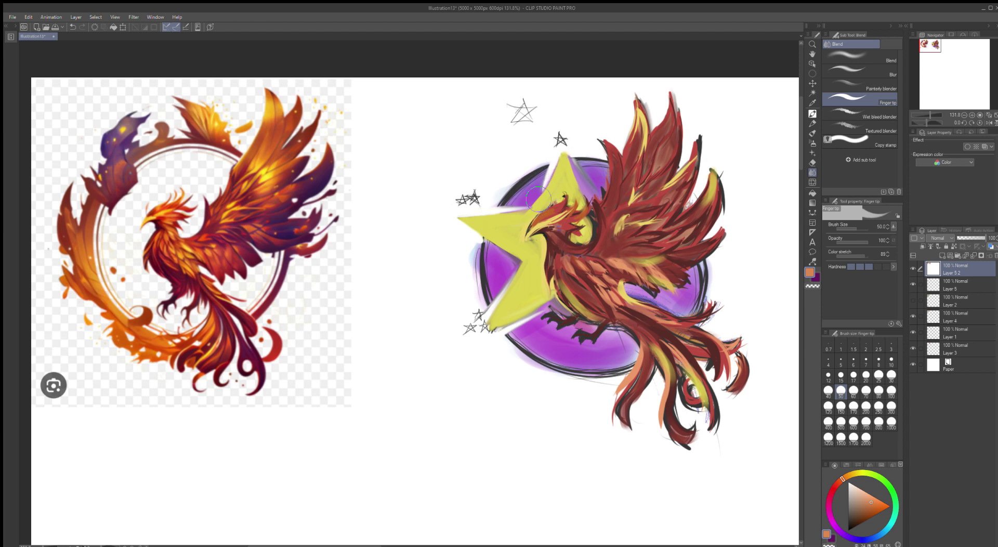
drag(555, 162, 531, 214)
mouse_move(567, 146)
mouse_down()
mouse_move(583, 179)
mouse_move(571, 156)
mouse_move(574, 179)
mouse_up()
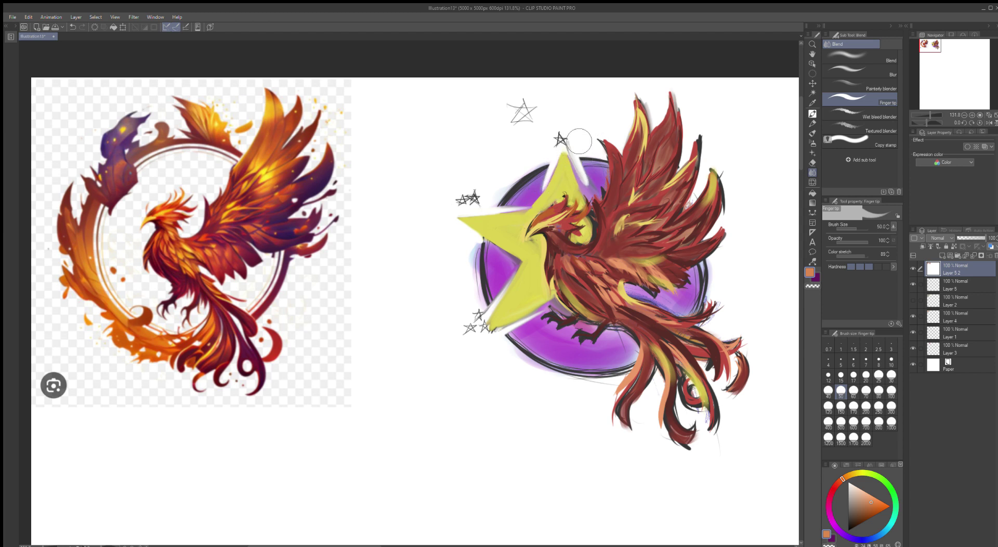
drag(570, 130, 586, 182)
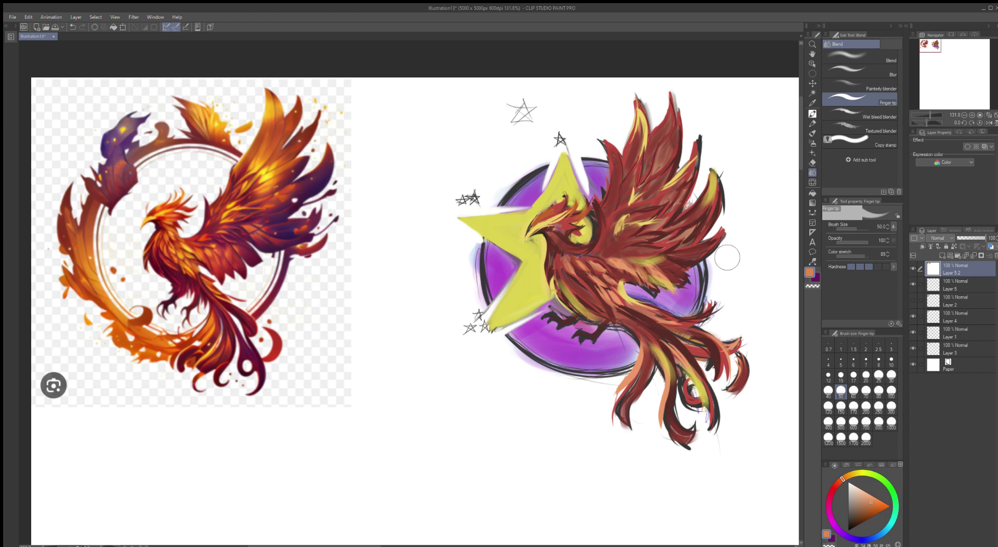
- Smear white under the wing, beside the tail and in two streaks across the ring's lower edge, and touch up the star's upper point
mouse_move(722, 250)
mouse_down()
mouse_move(688, 273)
mouse_move(716, 252)
mouse_move(697, 268)
mouse_move(710, 250)
mouse_move(684, 262)
mouse_move(725, 248)
mouse_move(684, 270)
mouse_move(711, 252)
mouse_move(698, 269)
mouse_move(715, 254)
mouse_move(699, 268)
mouse_move(719, 263)
mouse_move(682, 283)
mouse_move(692, 271)
mouse_move(673, 292)
mouse_up()
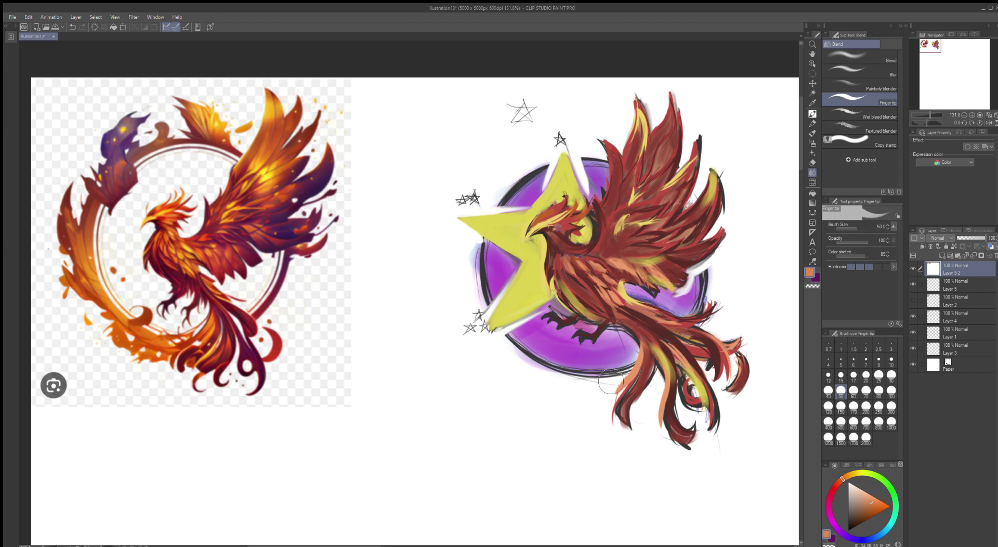
mouse_move(610, 382)
mouse_down()
mouse_move(632, 352)
mouse_move(621, 338)
mouse_move(629, 368)
mouse_move(636, 345)
mouse_move(624, 342)
mouse_move(632, 358)
mouse_move(612, 332)
mouse_move(630, 340)
mouse_move(609, 328)
mouse_move(628, 334)
mouse_move(605, 330)
mouse_up()
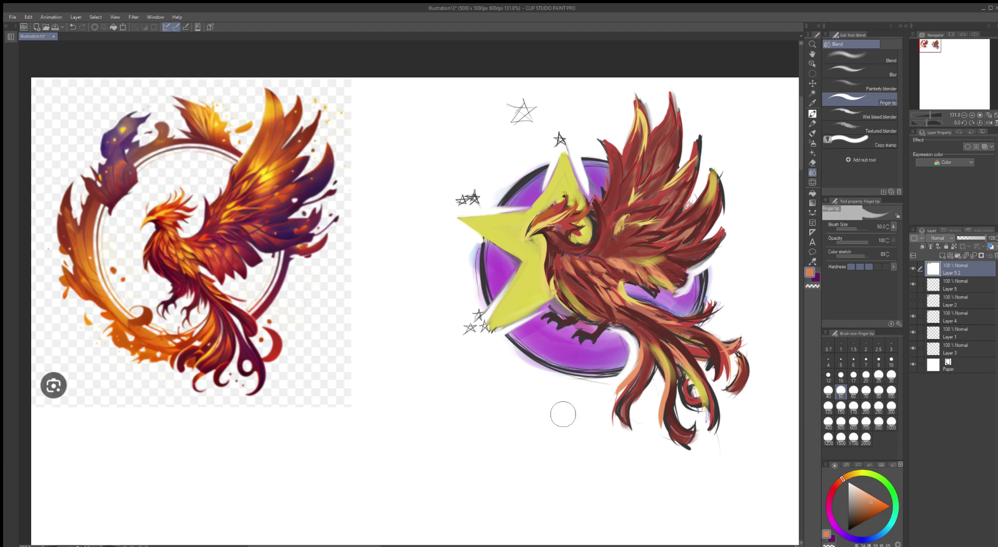
mouse_move(535, 388)
mouse_down()
mouse_move(571, 336)
mouse_move(565, 329)
mouse_up()
drag(595, 391, 583, 356)
key(ctrl+z)
drag(602, 391, 590, 359)
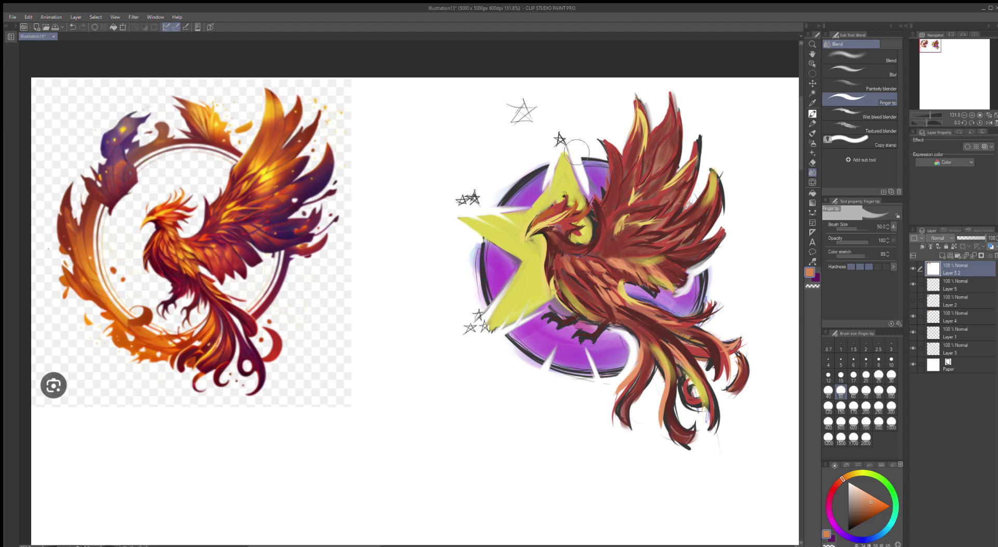
drag(576, 152, 567, 200)
- Duplicate the painting layer and soften the phoenix's body and head feathers with the Blend tool at size 15
click(856, 52)
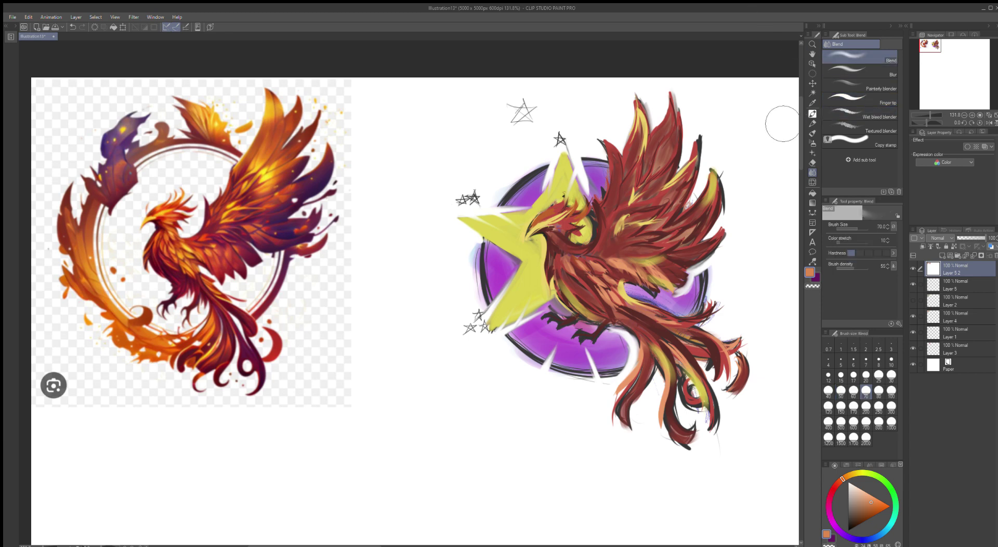
scroll(730, 266, up, 2)
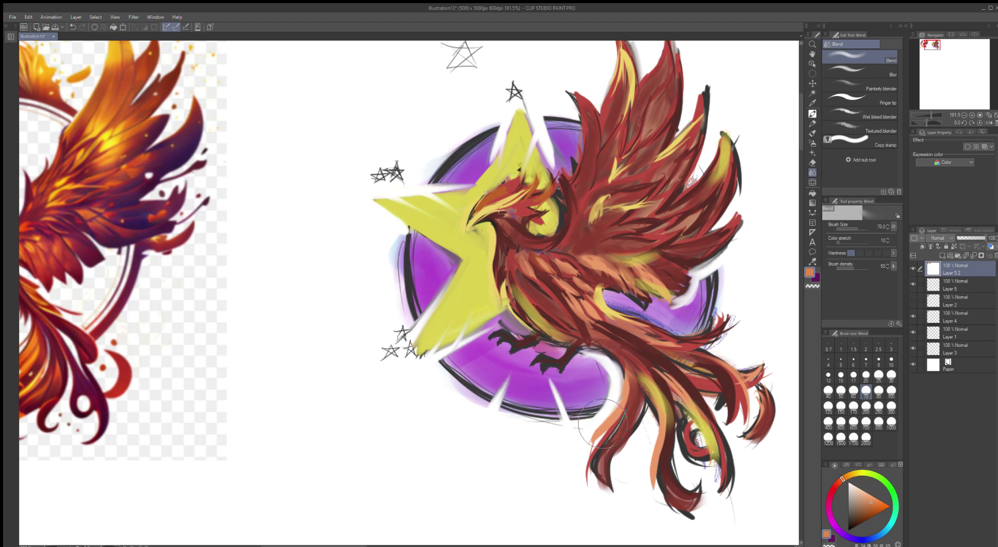
click(840, 376)
key(ctrl+v)
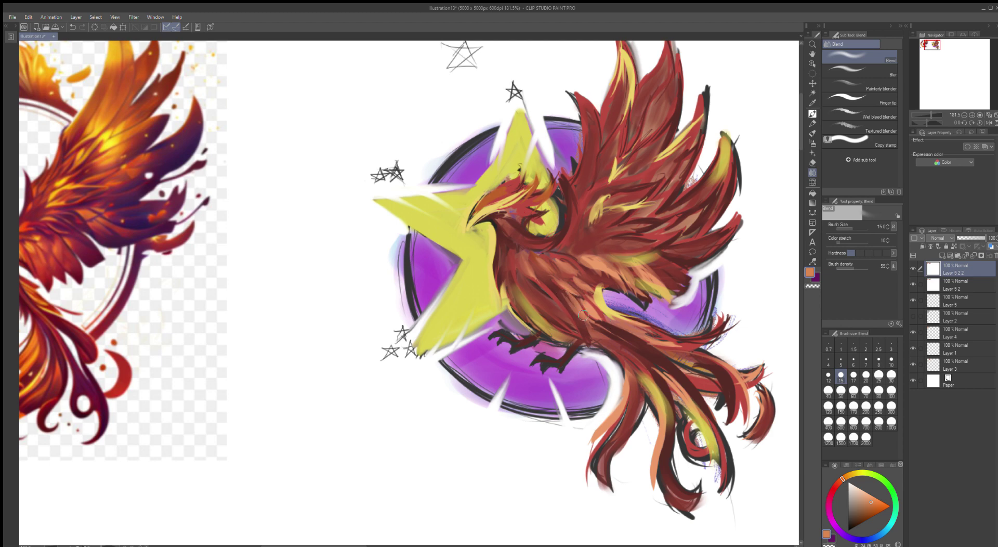
drag(593, 320, 610, 326)
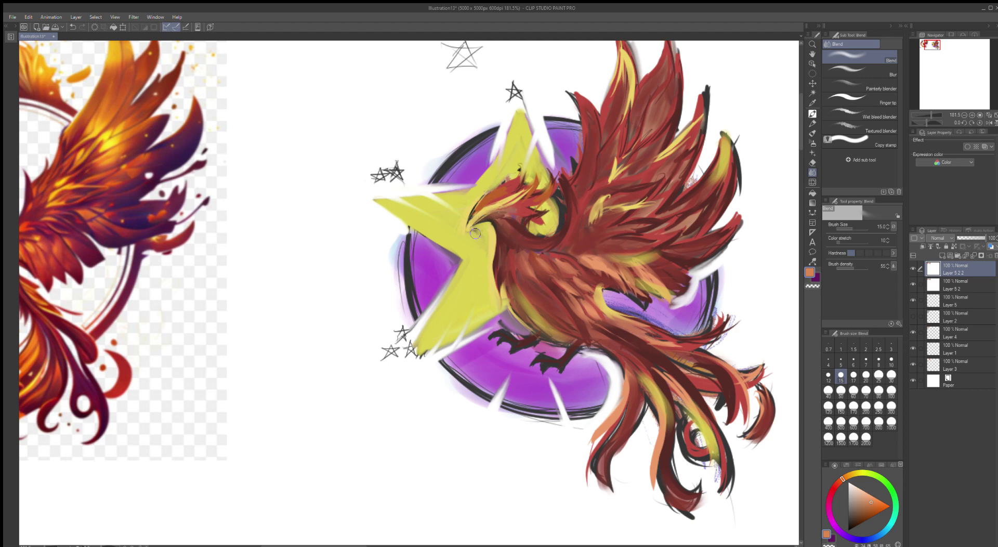
mouse_move(520, 216)
mouse_down()
mouse_move(535, 219)
mouse_move(524, 223)
mouse_move(528, 200)
mouse_move(502, 187)
mouse_up()
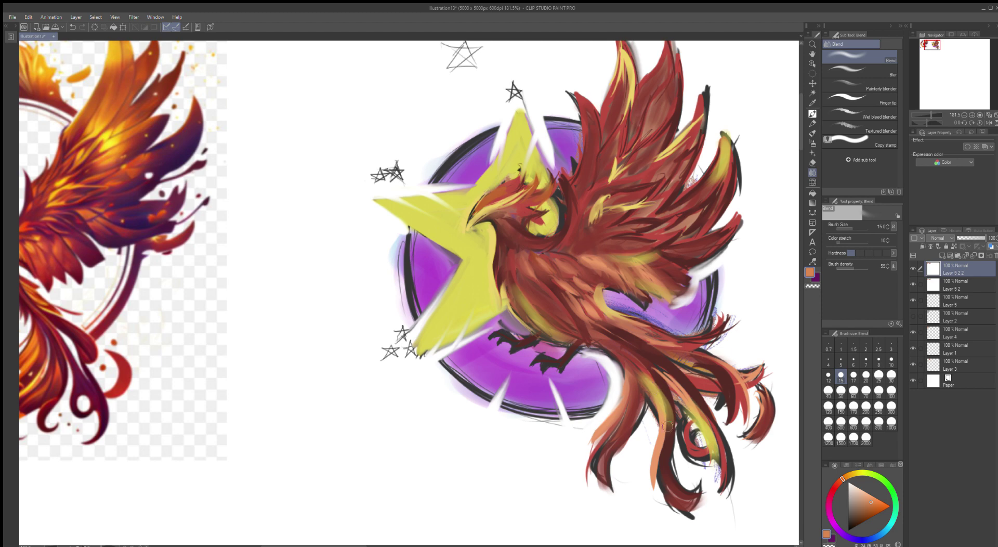
- Blend the colors along the hanging tail feathers and the base of the tail
mouse_move(667, 426)
mouse_down()
mouse_move(659, 474)
mouse_move(692, 509)
mouse_up()
drag(710, 430, 717, 445)
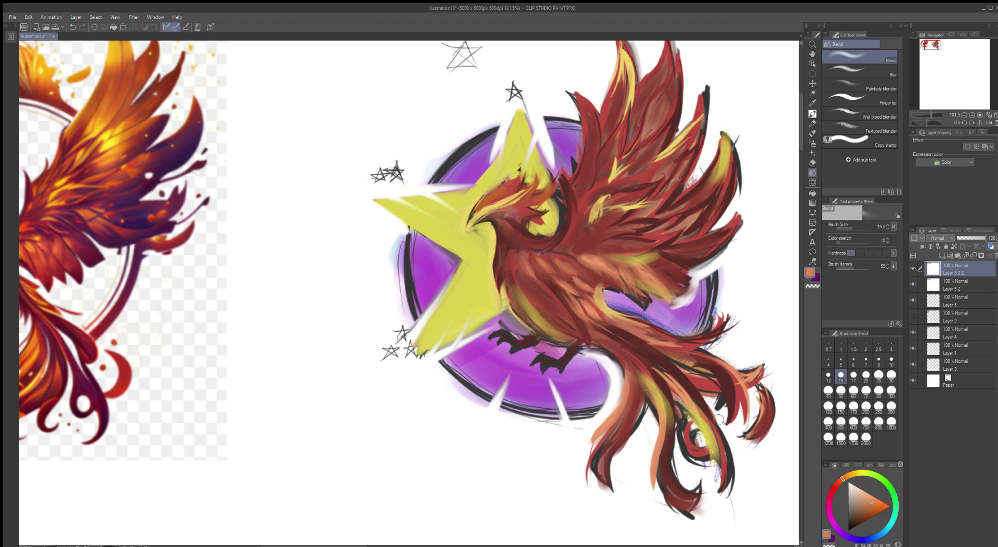
mouse_move(666, 357)
mouse_down()
mouse_move(716, 373)
mouse_move(701, 375)
mouse_up()
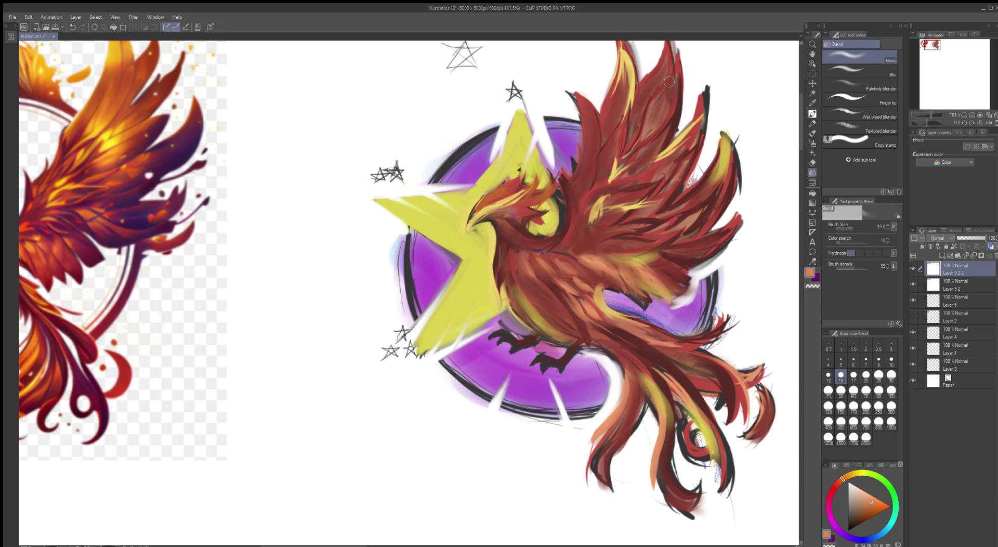
- Blend the strokes across the wing feathers, breast, rump and outer tail feathers
drag(651, 79, 634, 107)
mouse_move(667, 73)
mouse_down()
mouse_move(648, 123)
mouse_move(668, 76)
mouse_move(656, 109)
mouse_move(666, 45)
mouse_move(657, 120)
mouse_move(673, 82)
mouse_move(652, 116)
mouse_move(668, 106)
mouse_move(658, 127)
mouse_move(668, 125)
mouse_move(627, 171)
mouse_move(645, 160)
mouse_move(655, 172)
mouse_move(643, 179)
mouse_move(673, 163)
mouse_move(648, 179)
mouse_move(696, 147)
mouse_move(652, 201)
mouse_move(668, 201)
mouse_move(650, 209)
mouse_move(681, 208)
mouse_move(666, 214)
mouse_move(709, 189)
mouse_move(663, 218)
mouse_move(731, 177)
mouse_move(697, 233)
mouse_move(710, 224)
mouse_move(691, 232)
mouse_move(697, 213)
mouse_move(607, 251)
mouse_move(739, 228)
mouse_move(683, 257)
mouse_up()
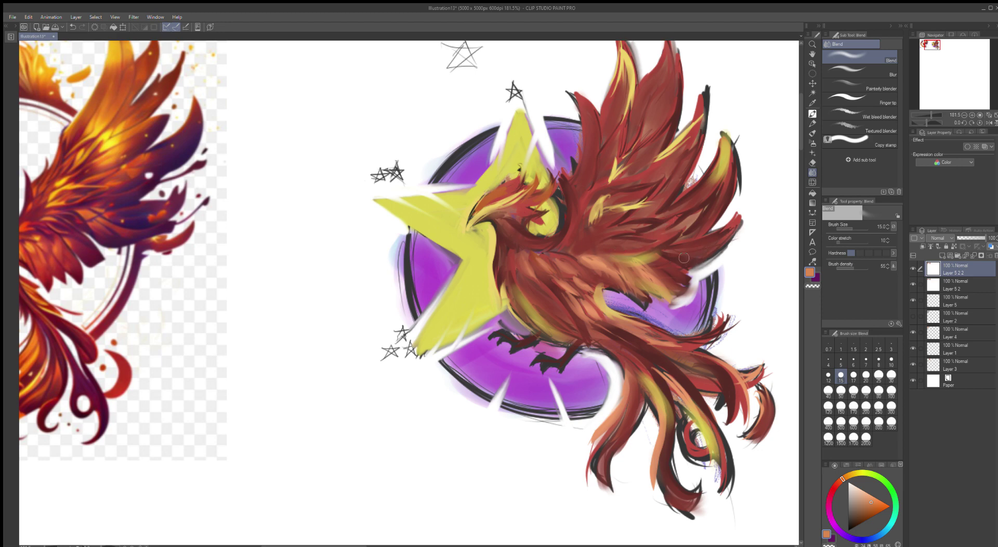
drag(558, 281, 588, 297)
drag(499, 283, 499, 277)
drag(615, 342, 618, 330)
mouse_move(743, 383)
mouse_down()
mouse_move(645, 346)
mouse_move(708, 389)
mouse_move(641, 360)
mouse_move(661, 402)
mouse_up()
- Sample the wing's dark red and blend the yellow-edged feather in the middle of the wing
scroll(702, 323, down, 7)
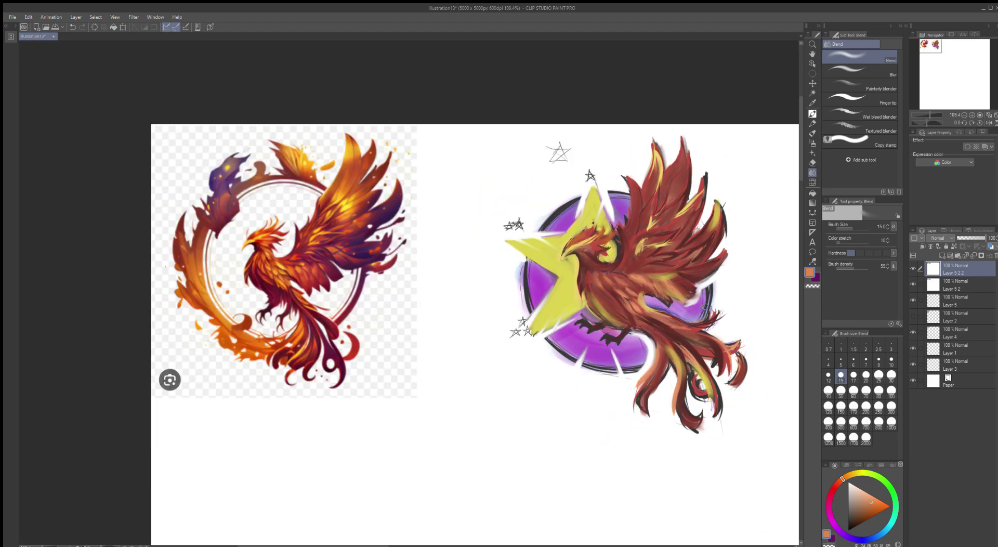
scroll(709, 328, up, 1)
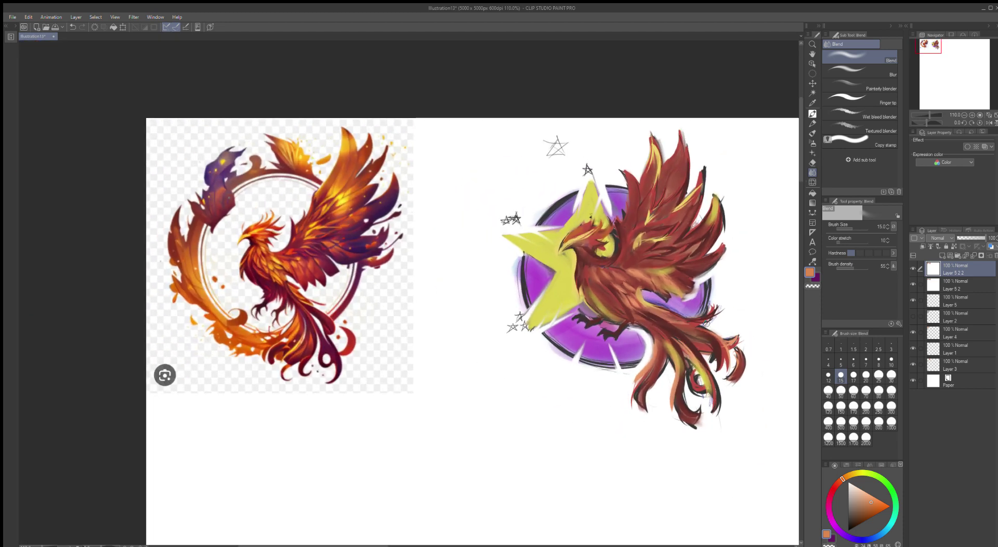
scroll(707, 325, up, 2)
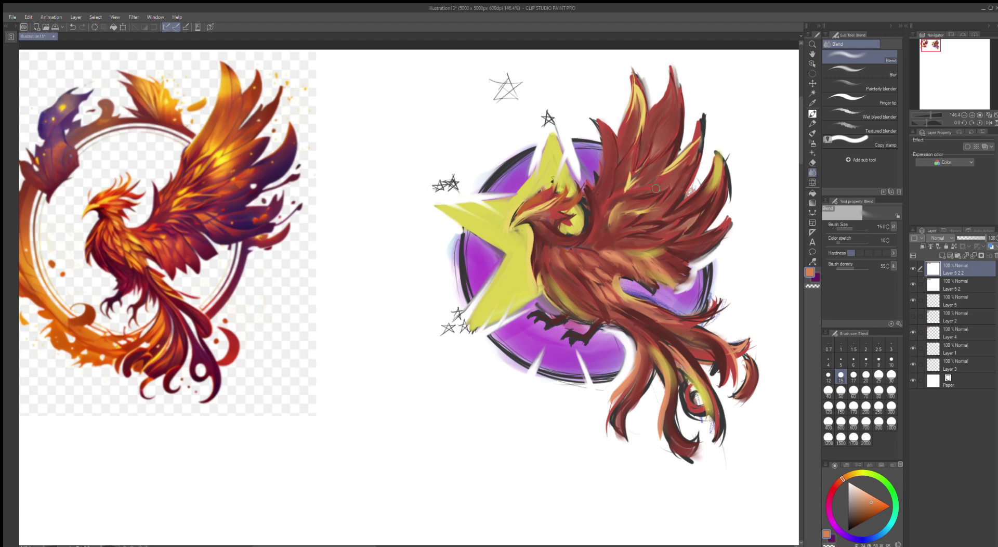
alt+click(639, 145)
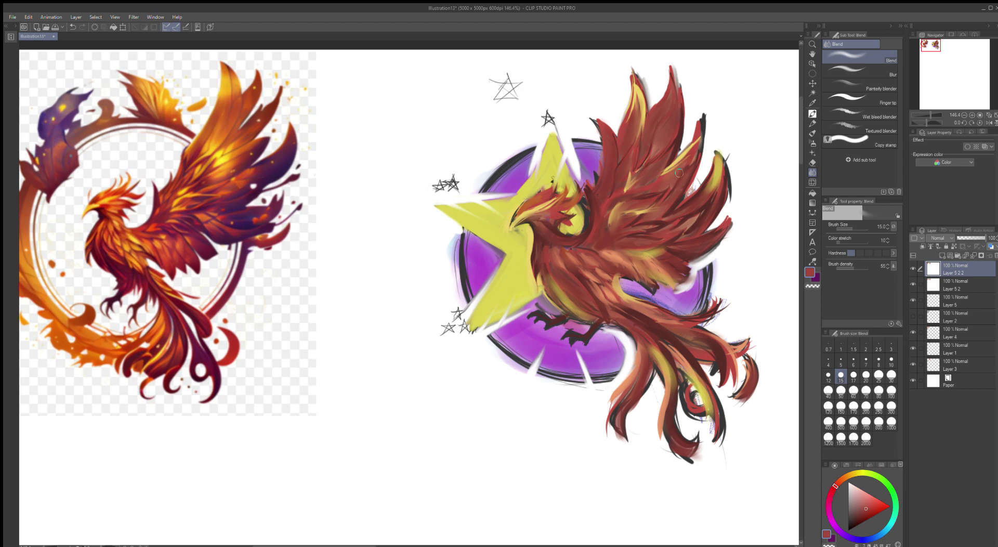
mouse_move(670, 171)
mouse_down()
mouse_move(697, 152)
mouse_move(666, 178)
mouse_up()
scroll(603, 465, down, 6)
scroll(517, 490, up, 3)
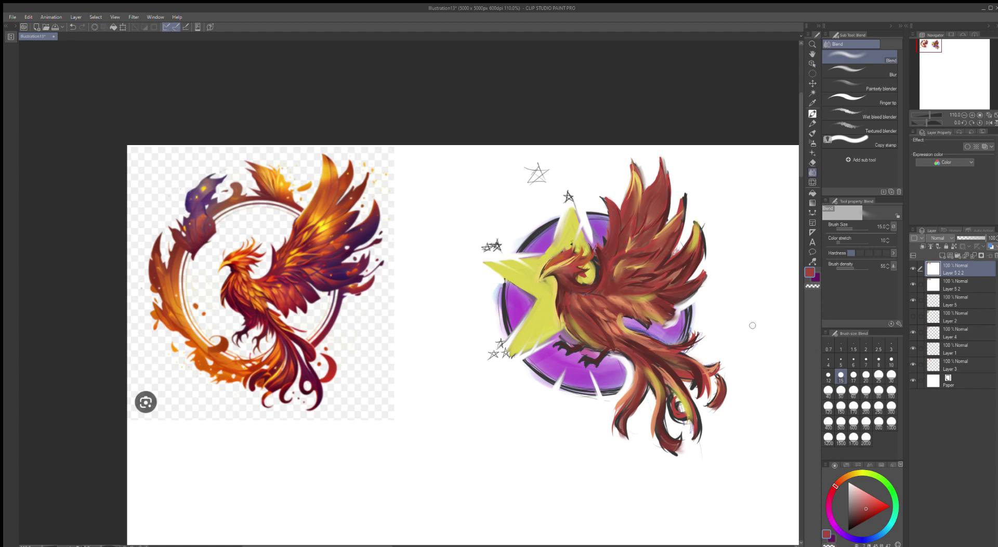
- Choose a brighter yellow and paint Round Brush highlights along the star's points and beside the phoenix's neck
click(858, 472)
click(873, 498)
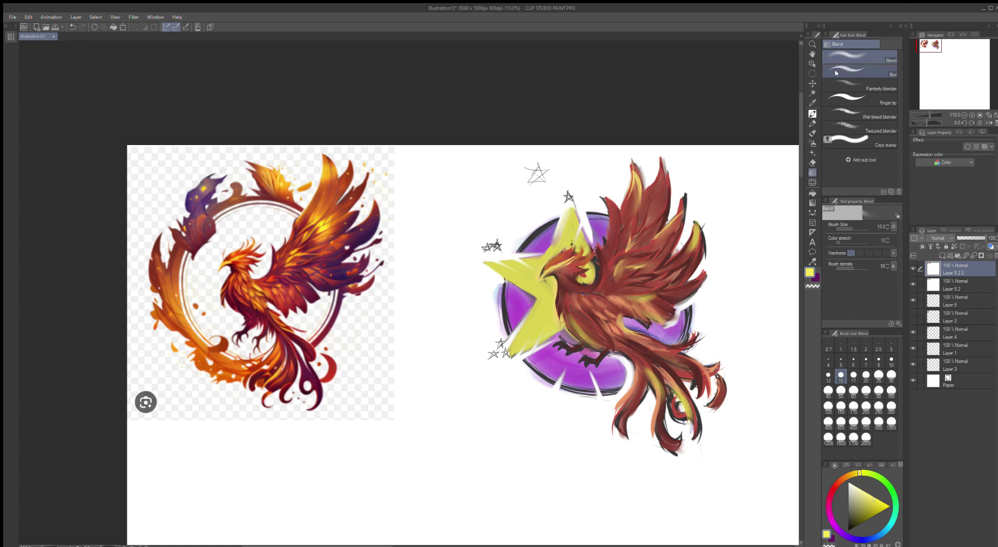
click(812, 115)
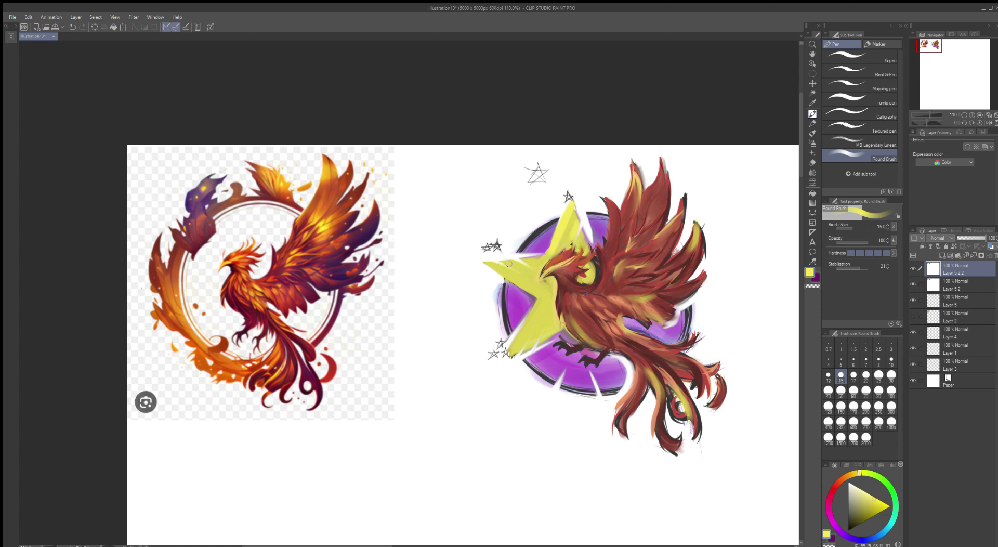
mouse_move(508, 262)
mouse_down()
mouse_move(535, 276)
mouse_move(535, 296)
mouse_up()
drag(495, 268, 529, 295)
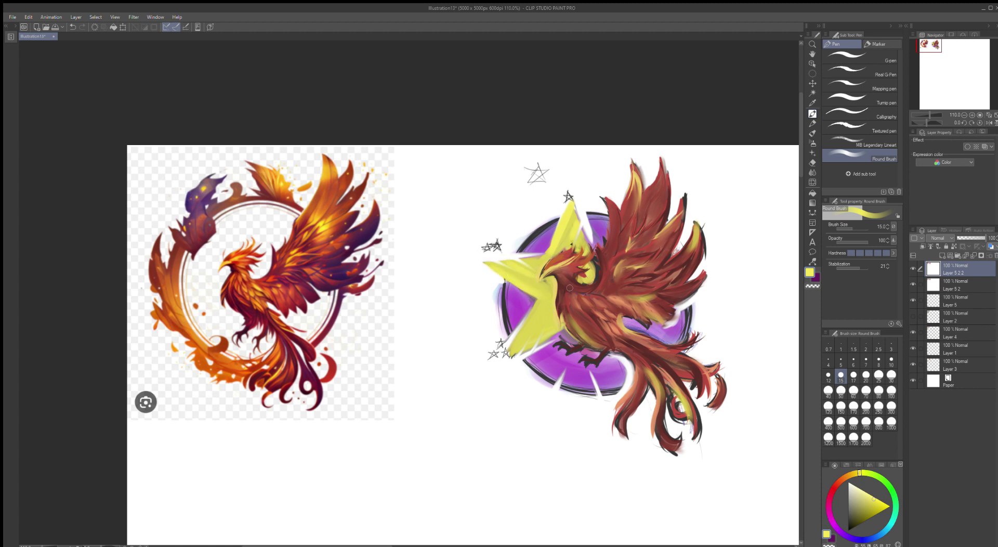
drag(505, 351, 535, 303)
key(ctrl+z)
drag(536, 311, 508, 354)
mouse_move(587, 268)
mouse_down()
mouse_move(581, 280)
mouse_move(586, 272)
mouse_up()
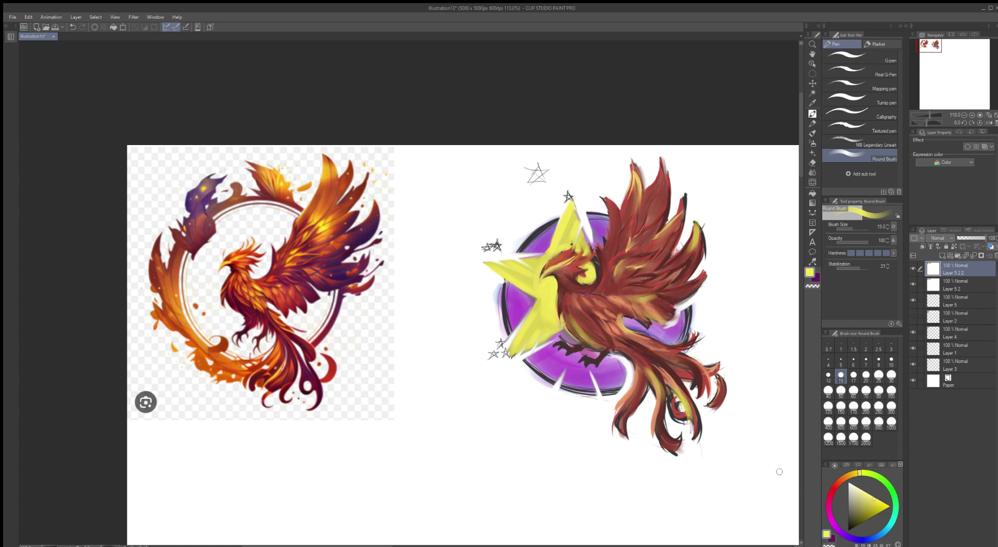
- Choose a blue-violet and paint Round Brush strokes around the lower, left and upper parts of the purple circle
click(849, 537)
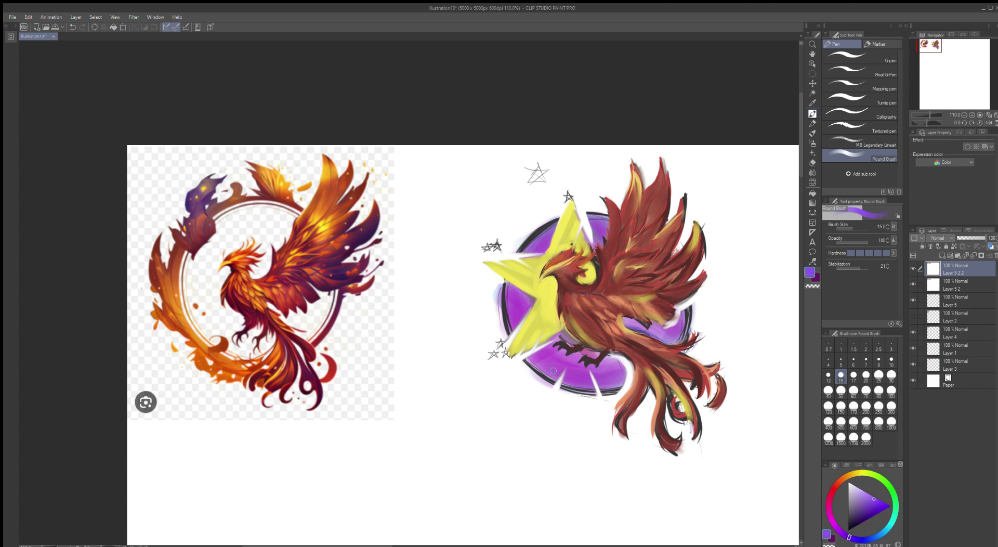
drag(530, 356, 553, 377)
drag(512, 328, 509, 294)
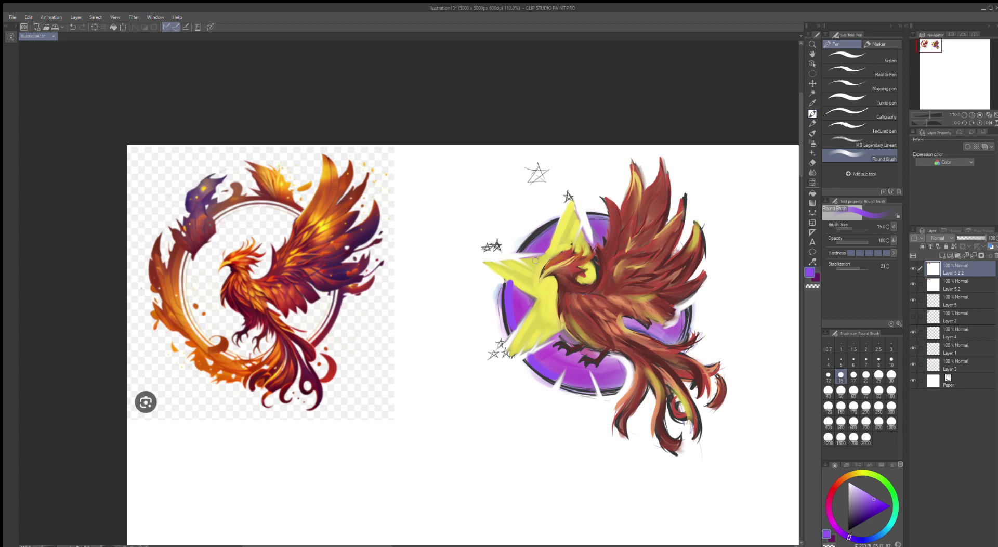
mouse_move(553, 227)
mouse_down()
mouse_move(526, 251)
mouse_move(556, 230)
mouse_move(608, 222)
mouse_move(593, 216)
mouse_up()
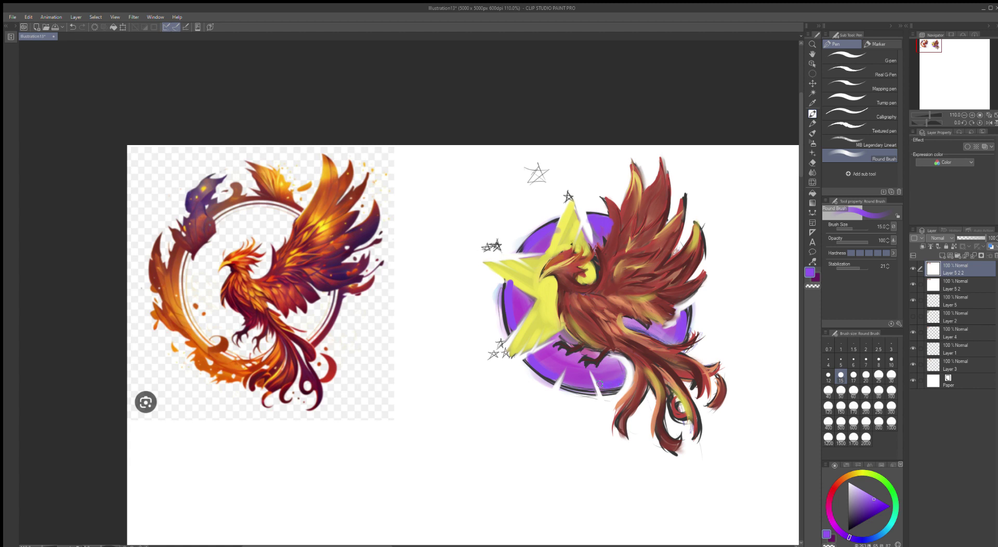
- Choose a magenta-purple and paint Round Brush strokes along the left and upper edges of the circle behind the star
click(839, 530)
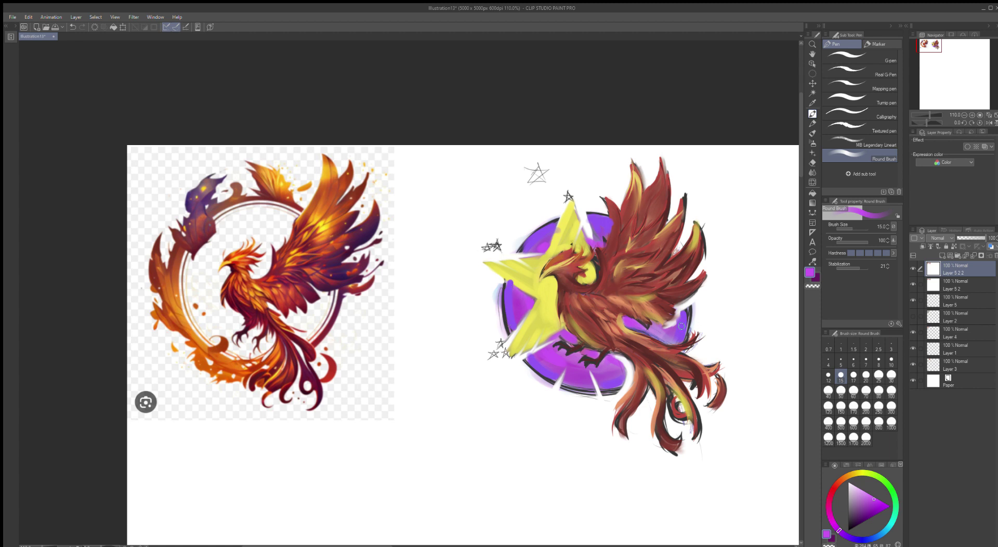
drag(504, 284, 504, 317)
mouse_move(527, 363)
mouse_down()
mouse_move(552, 387)
mouse_move(534, 373)
mouse_up()
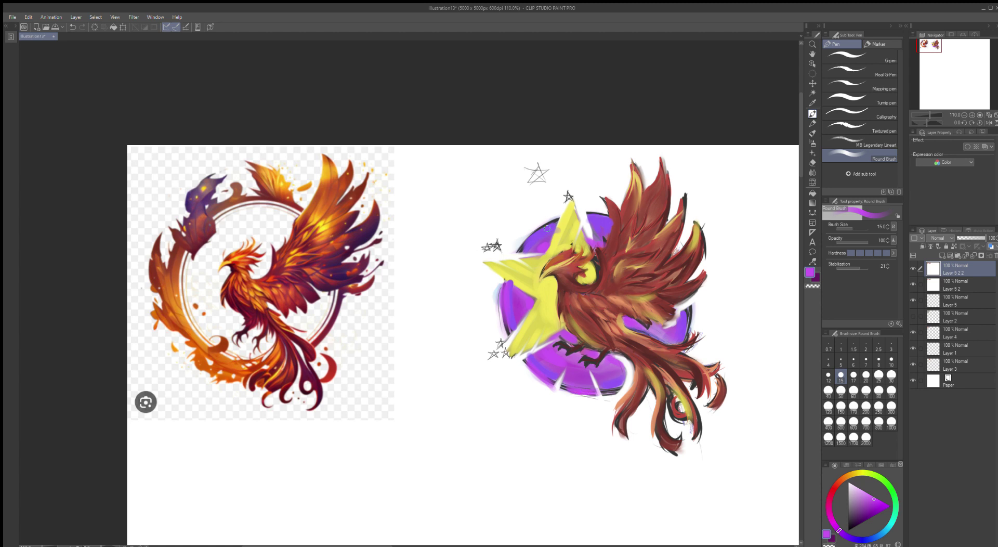
drag(550, 220, 519, 250)
mouse_move(587, 212)
mouse_down()
mouse_move(616, 223)
mouse_move(606, 213)
mouse_up()
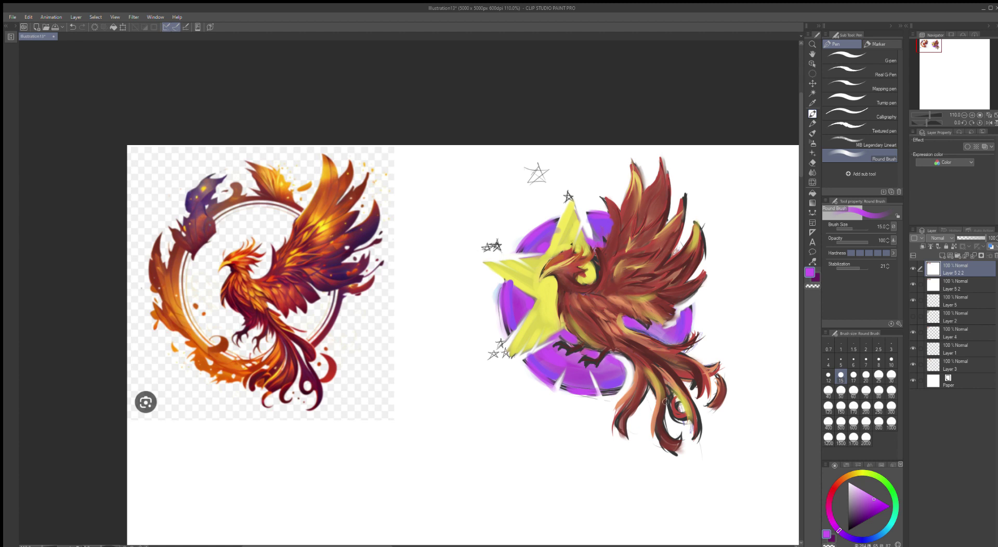
- Choose a pale lavender and draw a thin cross-shaped glint over the phoenix's breast with the G-pen
click(850, 489)
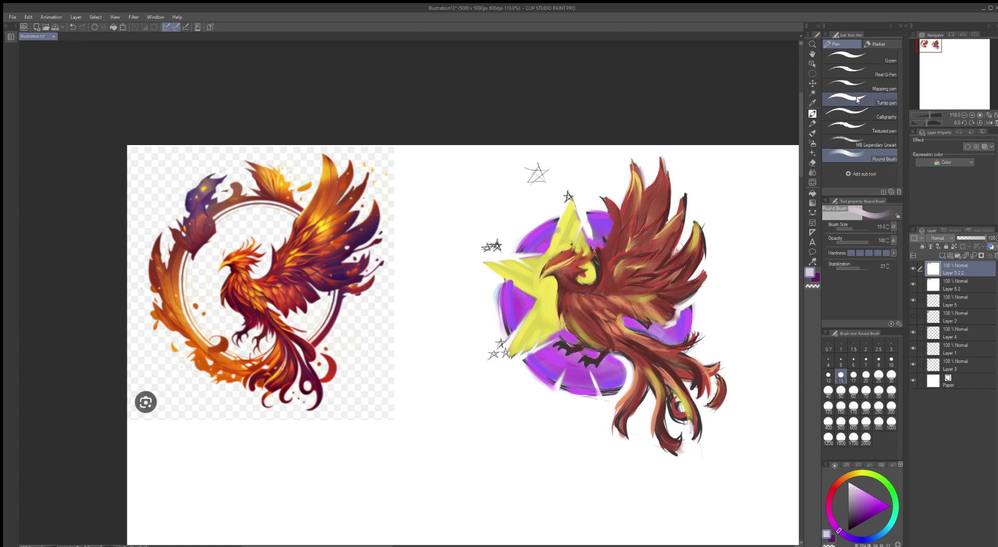
click(856, 53)
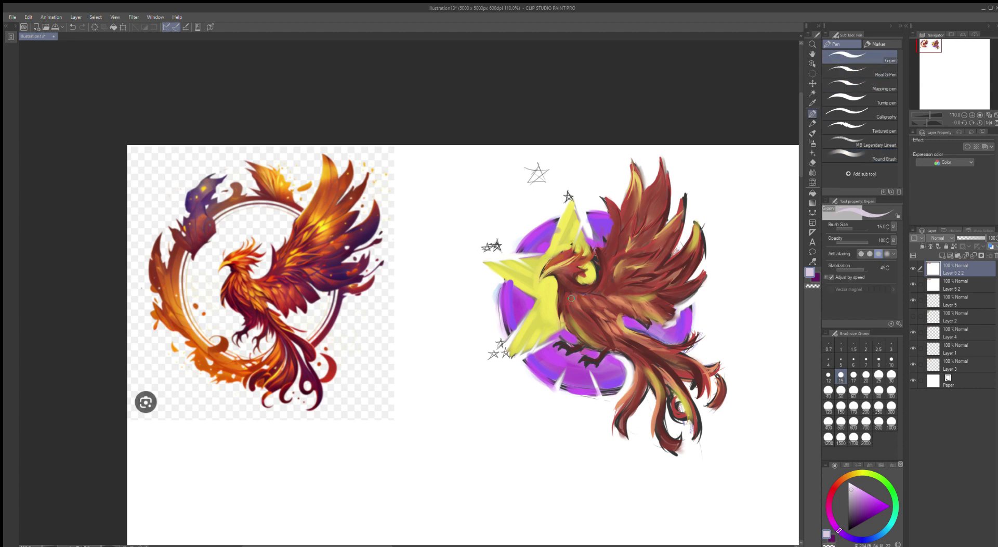
drag(565, 307, 562, 283)
mouse_move(566, 357)
mouse_down()
mouse_move(564, 311)
mouse_move(564, 322)
mouse_move(564, 310)
mouse_move(605, 300)
mouse_move(545, 308)
mouse_move(568, 309)
mouse_move(538, 316)
mouse_up()
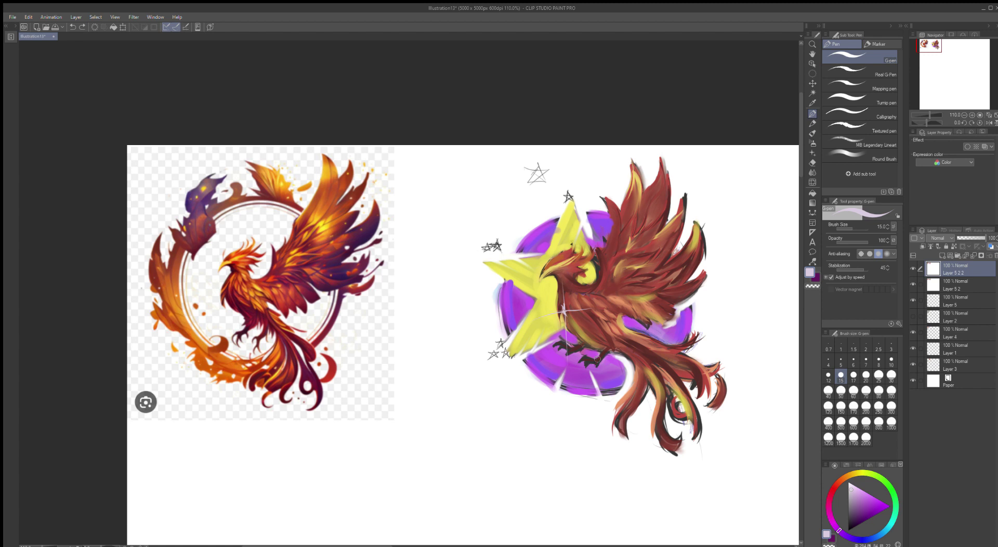
- Add a new layer above the painting, set its blending mode to Add (Glow) and choose a mid grey
click(941, 255)
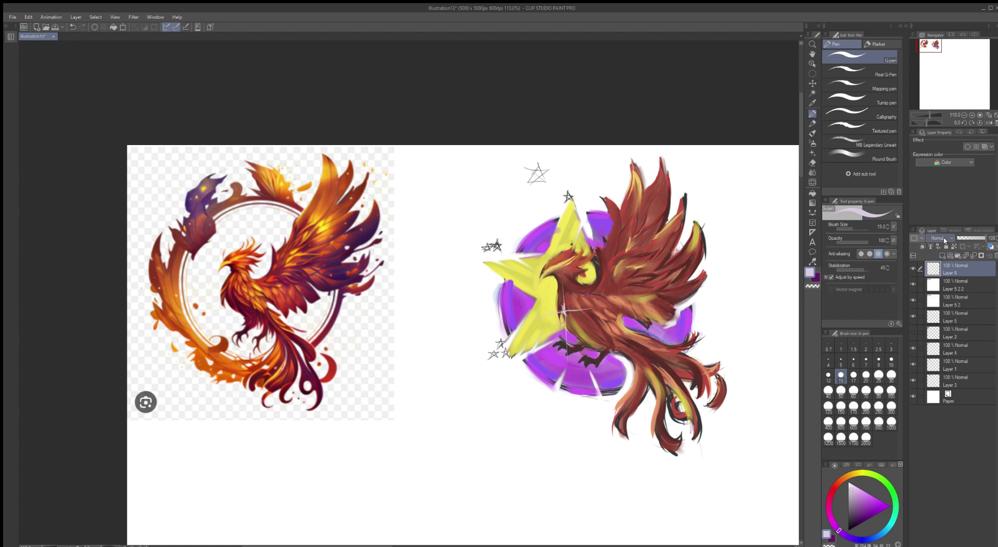
click(938, 328)
click(848, 504)
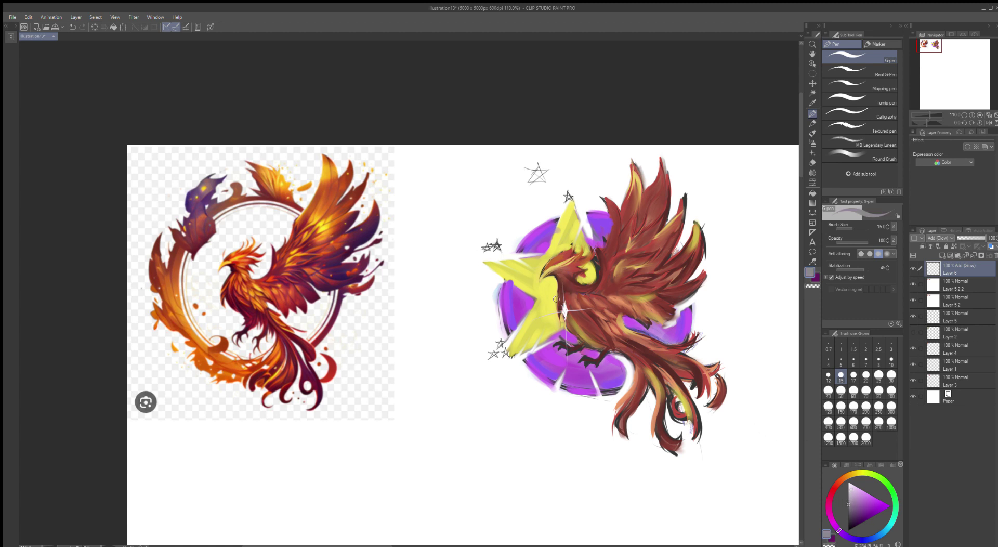
- Paint glowing Round Brush strokes along the arms of the cross-shaped glint on the phoenix's breast
click(846, 153)
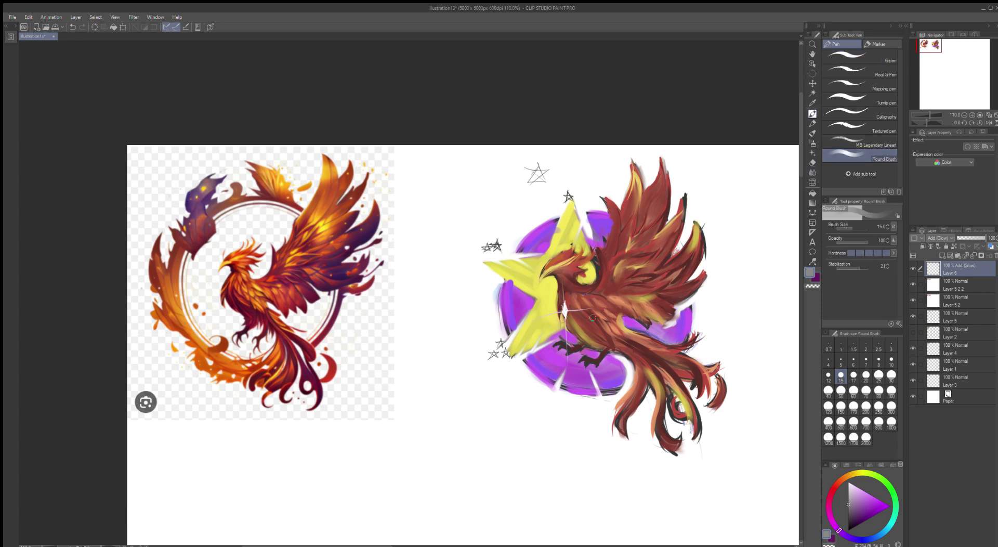
drag(562, 295, 565, 313)
drag(567, 311, 600, 310)
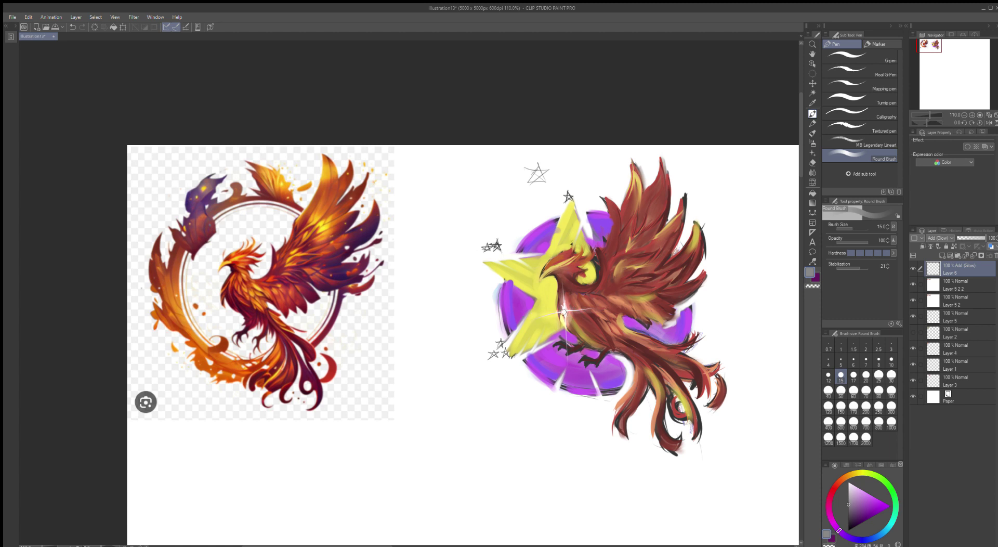
drag(565, 314, 568, 376)
drag(566, 312, 596, 352)
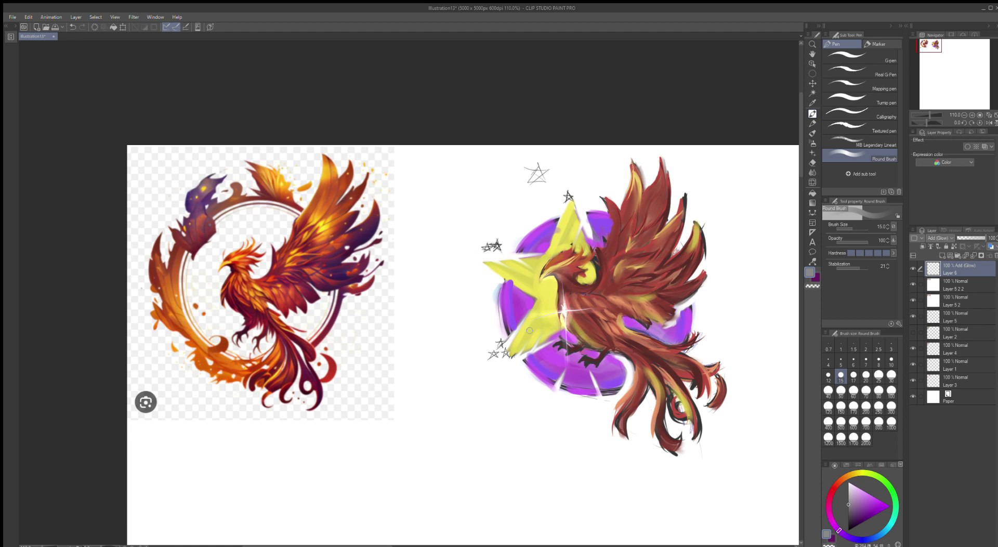
- Paint glow strokes over the yellow star, the phoenix's wing feathers and its breast
drag(547, 324, 495, 362)
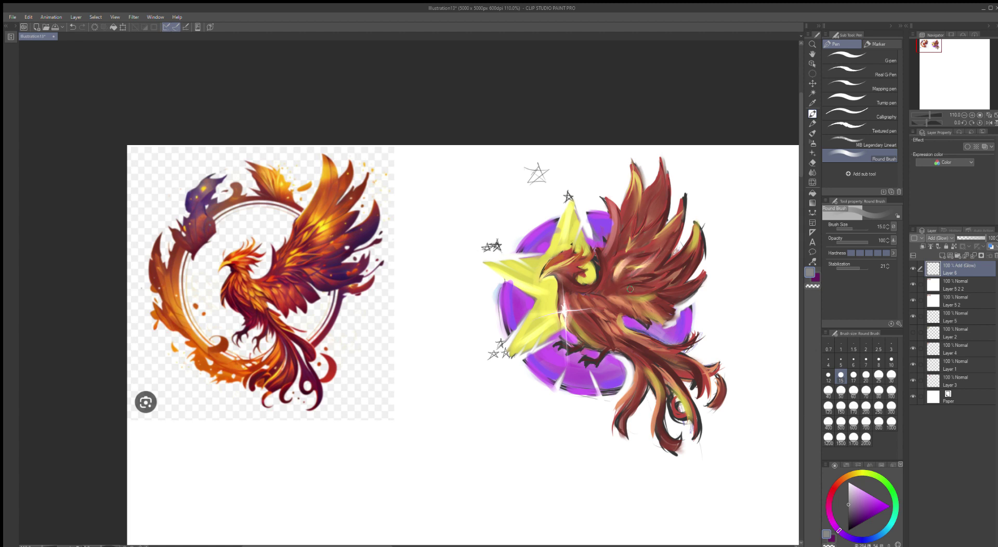
mouse_move(636, 290)
mouse_down()
mouse_move(686, 259)
mouse_move(632, 301)
mouse_up()
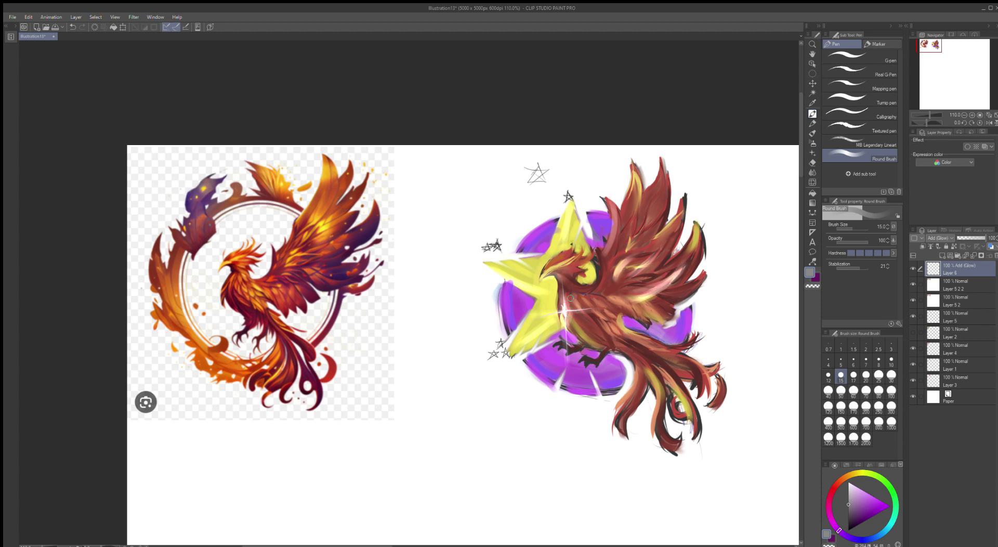
drag(570, 298, 578, 305)
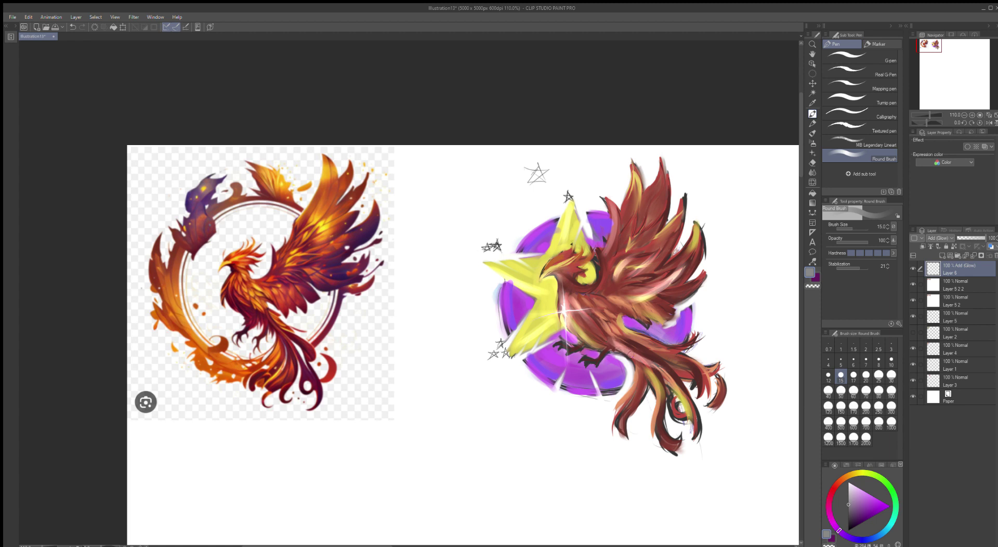
- Paint glow strokes along the phoenix's hanging and outer tail feathers
drag(625, 357, 664, 404)
mouse_move(640, 369)
mouse_down()
mouse_move(657, 396)
mouse_move(628, 395)
mouse_up()
mouse_move(628, 358)
mouse_down()
mouse_move(637, 401)
mouse_move(620, 416)
mouse_up()
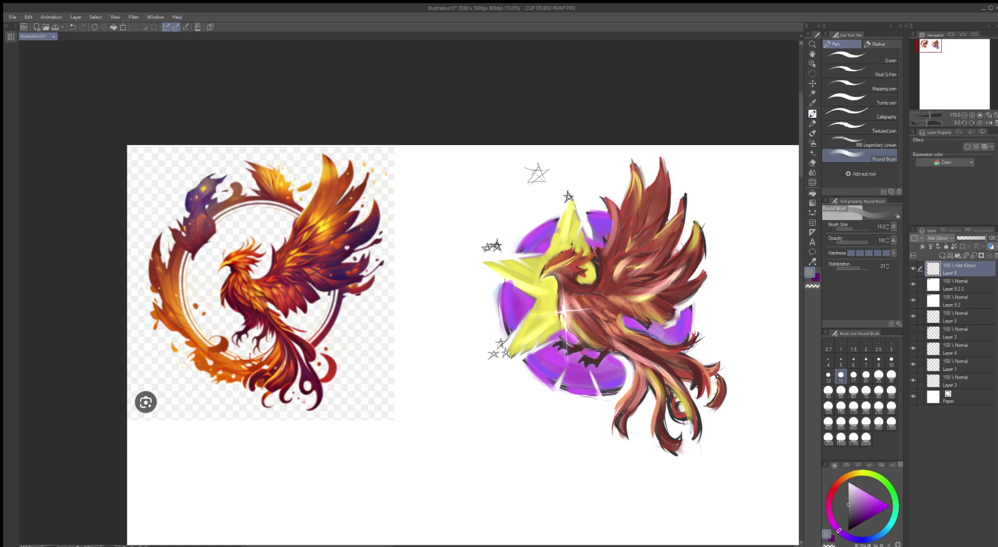
drag(657, 354, 702, 375)
- Set the Add (Glow) layer's opacity to 32%
drag(982, 239, 962, 243)
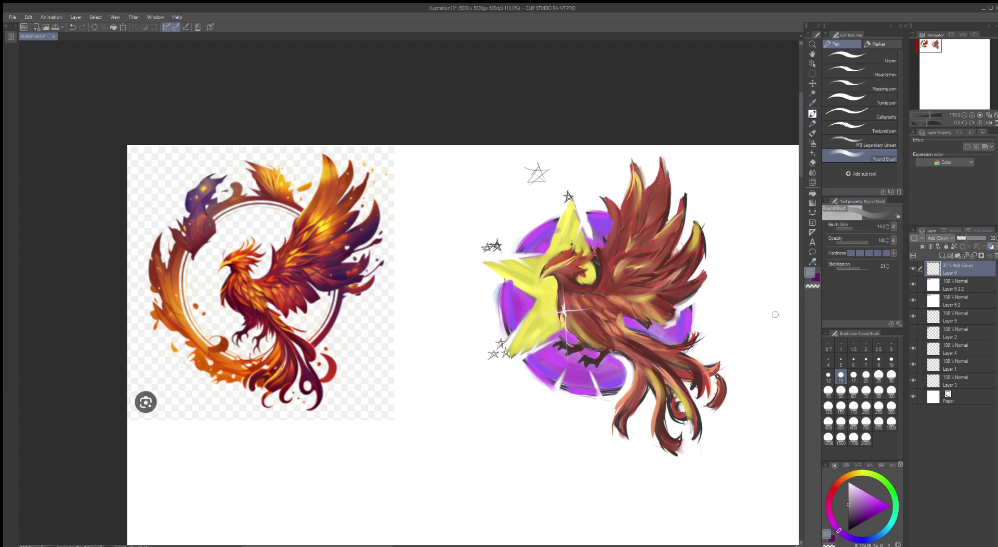
scroll(727, 348, down, 1)
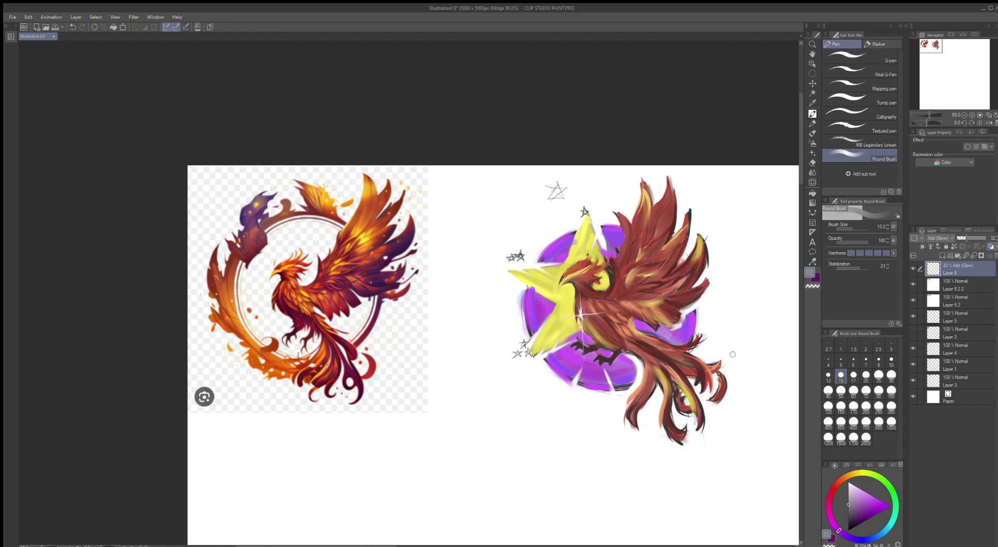
scroll(732, 354, down, 2)
scroll(732, 354, up, 1)
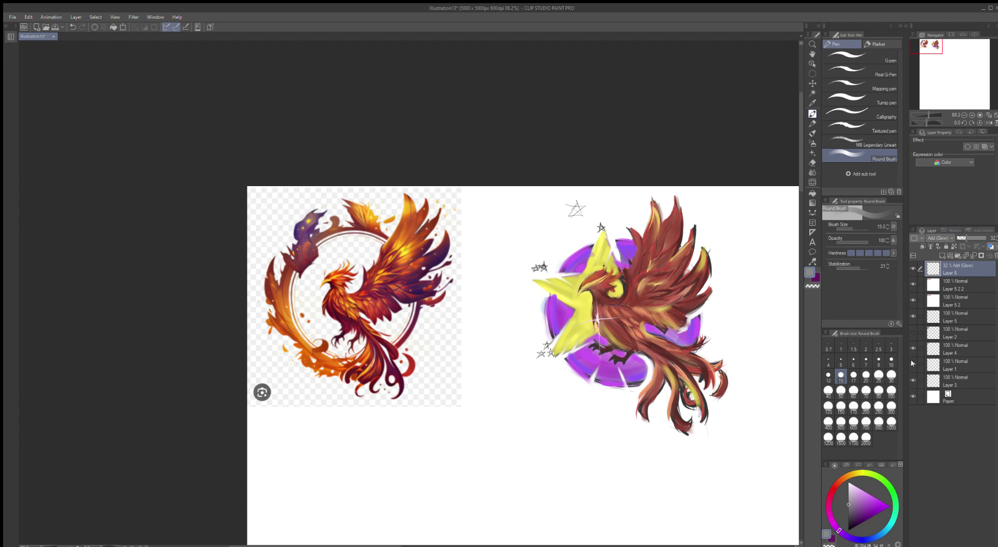
- Move Layer 4 and the sketch-photo Layer 2 to the top of the layer stack, and show the sketch photo beside the painting
drag(956, 348, 948, 265)
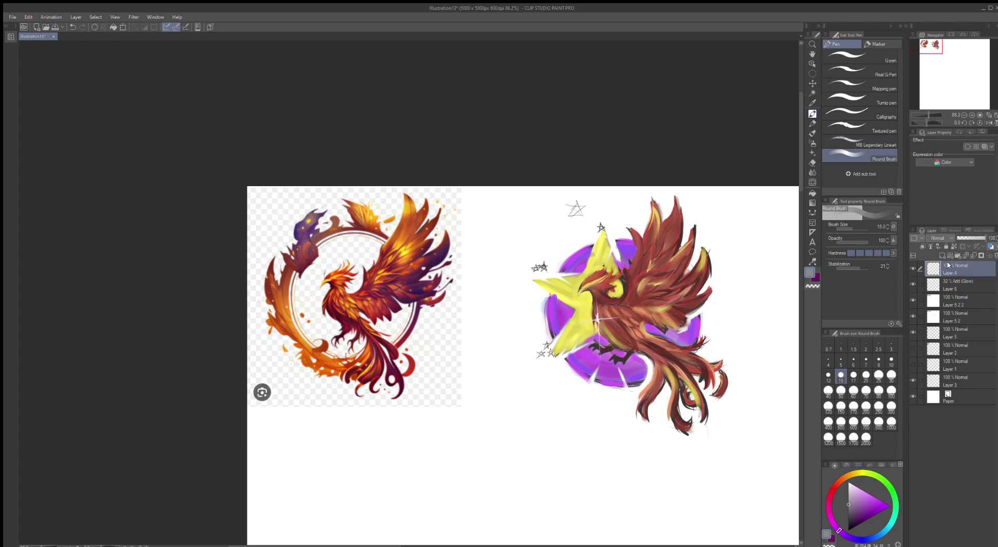
click(956, 377)
click(955, 336)
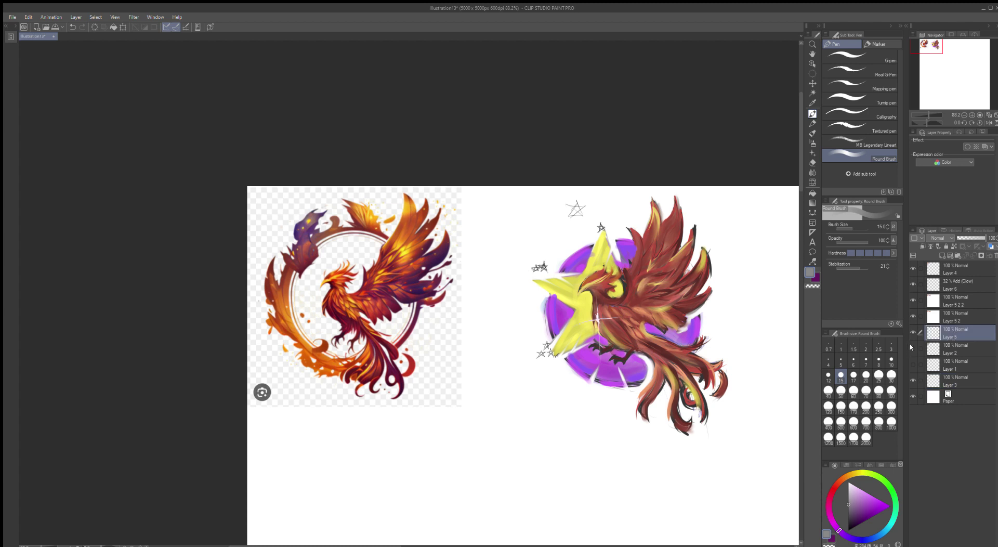
click(953, 348)
drag(953, 276, 953, 266)
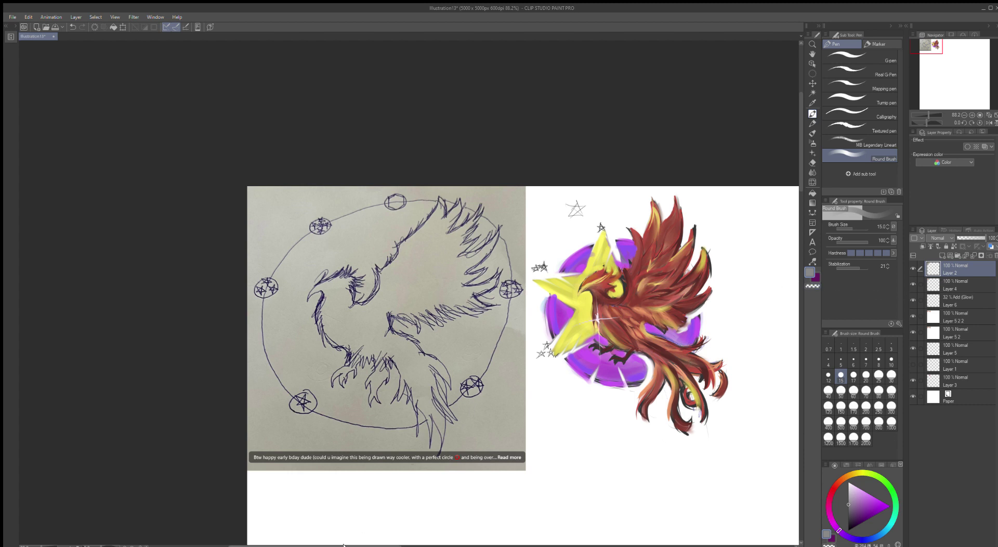
drag(371, 546, 395, 546)
scroll(401, 486, up, 3)
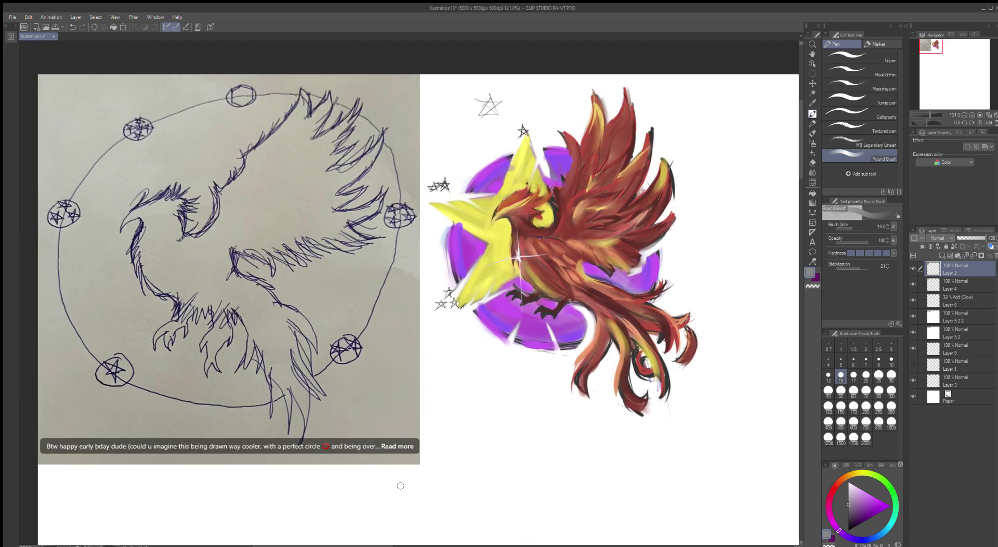
scroll(401, 485, down, 1)
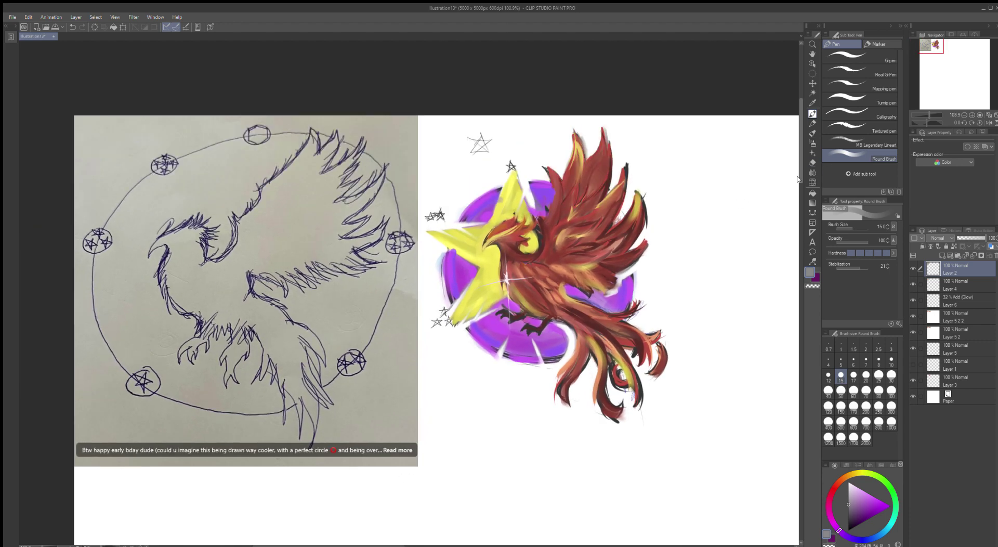
drag(804, 179, 799, 171)
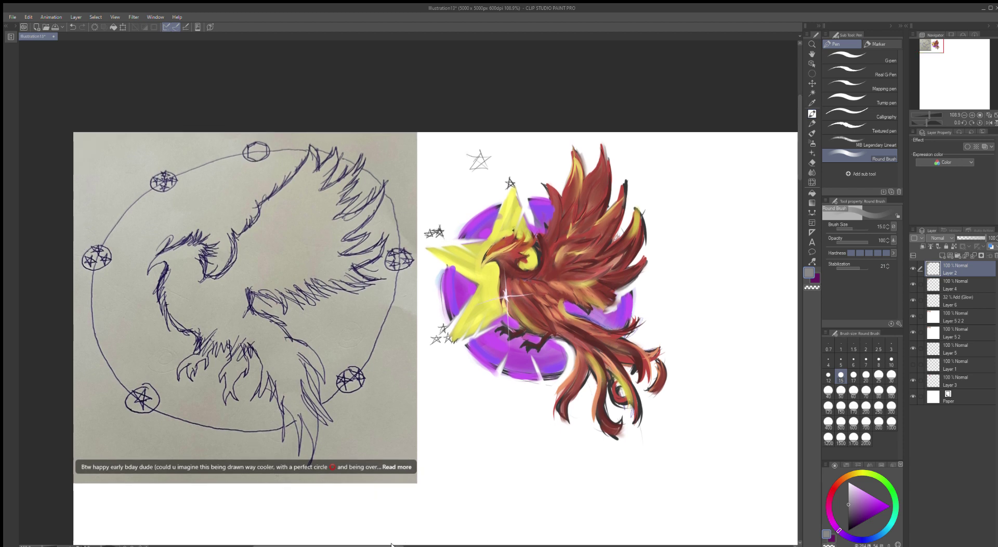
drag(412, 544, 385, 544)
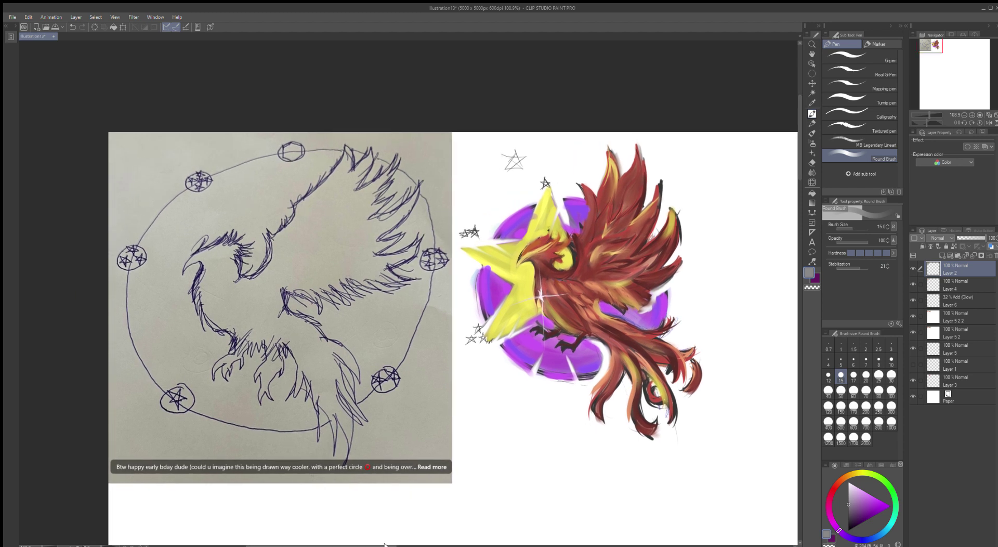